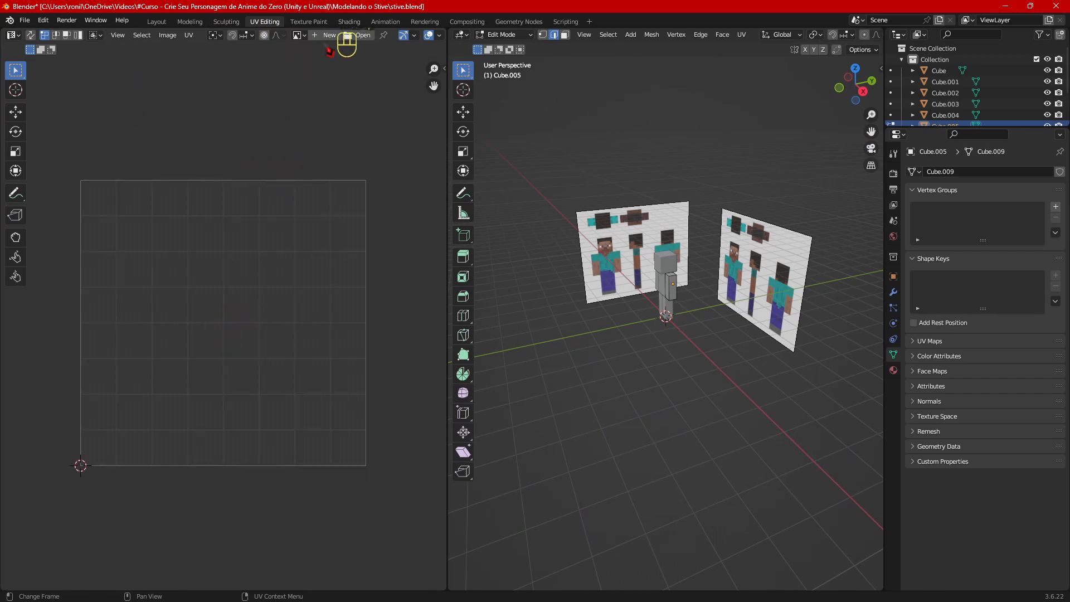
Step: Leave Edit Mode on the character's arm and return to Object Mode
scroll(724, 278, up, 3)
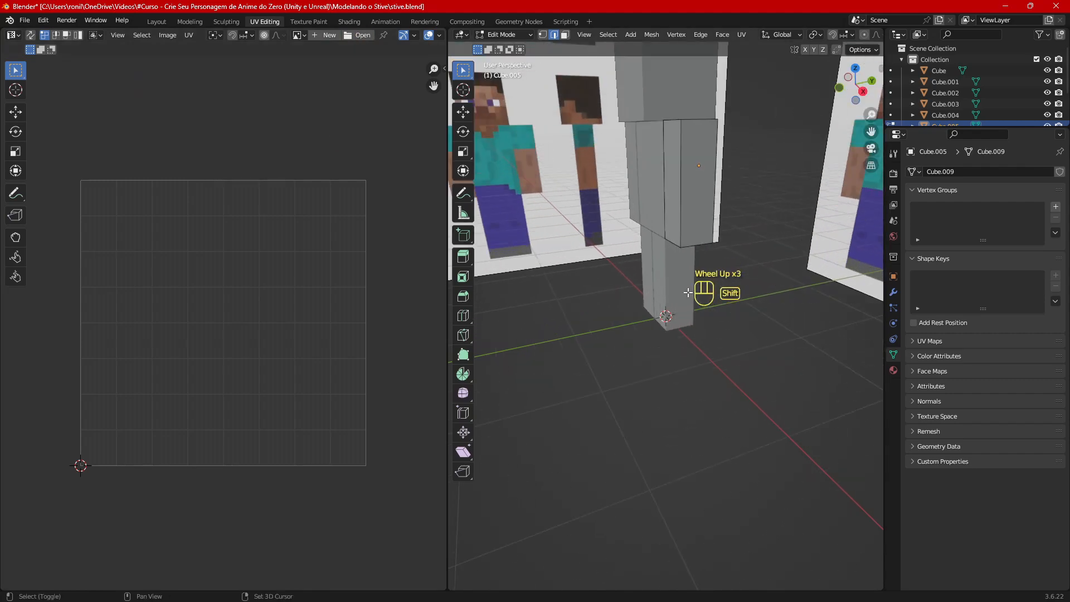
shift+middle_drag(705, 292, 694, 422)
scroll(762, 385, down, 1)
shift+middle_drag(757, 385, 728, 391)
click(679, 298)
key(Tab)
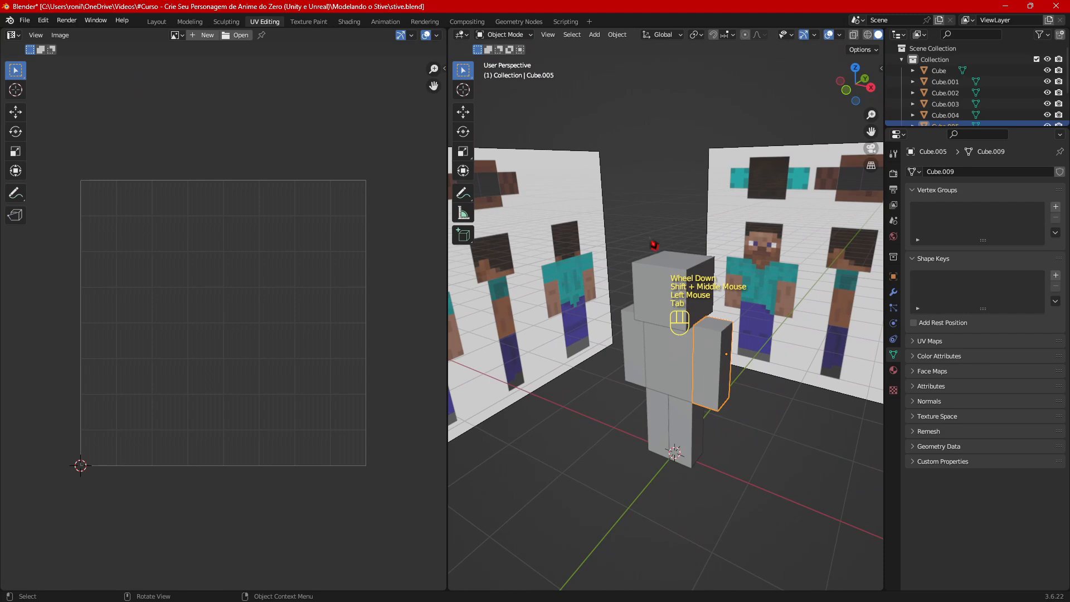
Step: Select the character's separate body parts one after another, finishing with the head cube selected
click(662, 302)
click(640, 363)
click(717, 354)
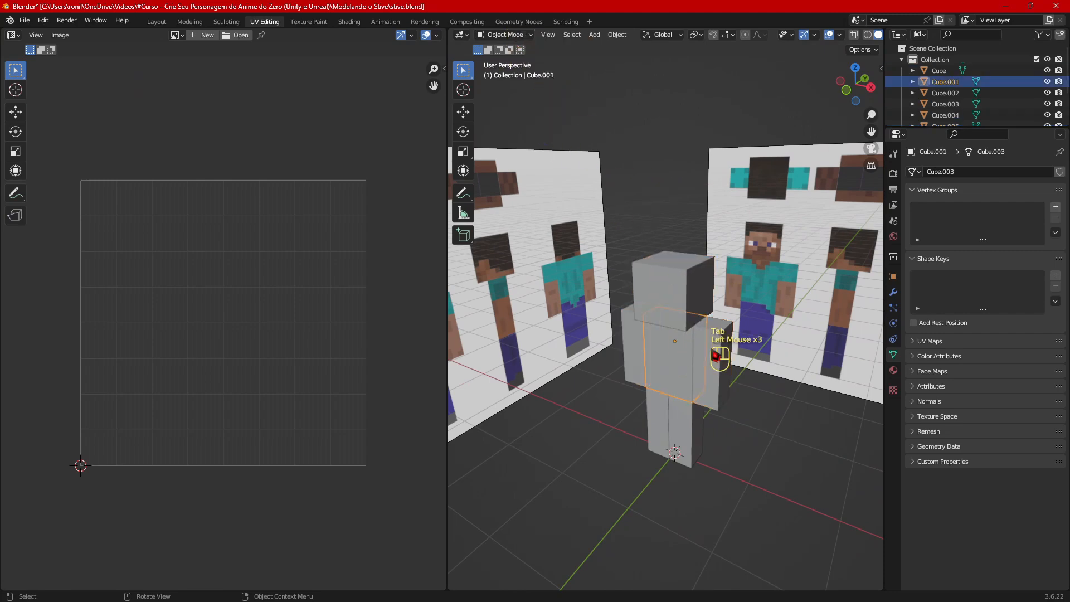
click(680, 430)
click(666, 423)
click(674, 301)
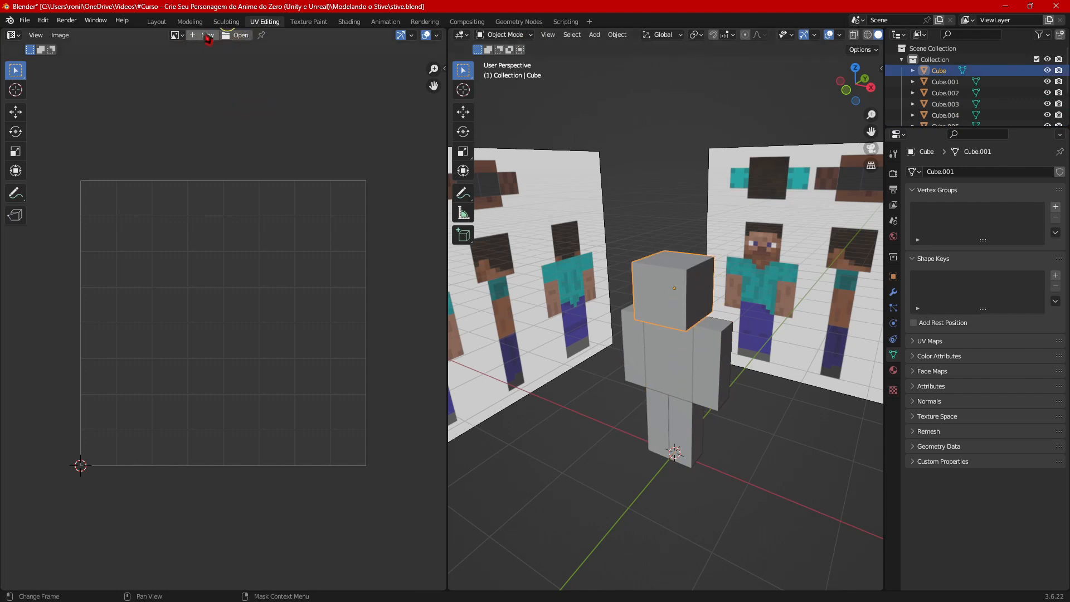
Step: Start opening an image in the UV editor and browse to the textures folder with files shown as thumbnails
click(252, 36)
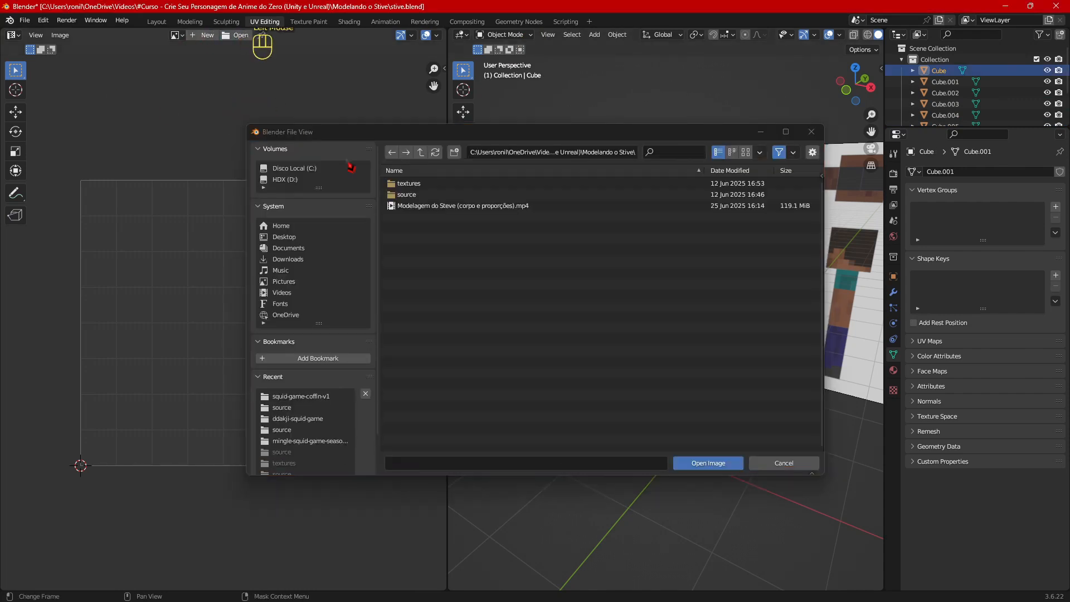
click(412, 194)
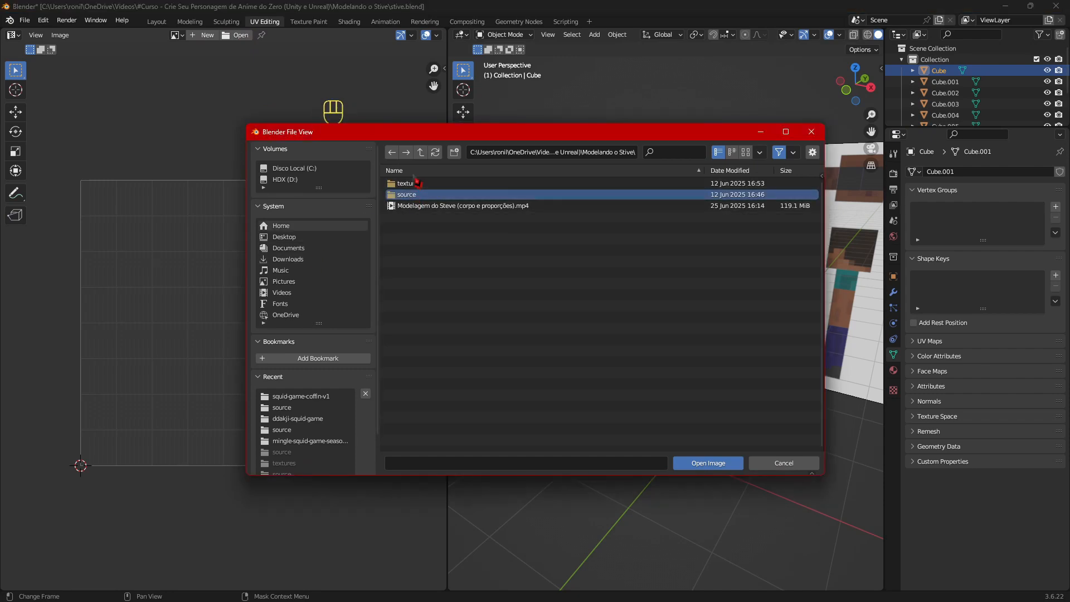
double_click(416, 183)
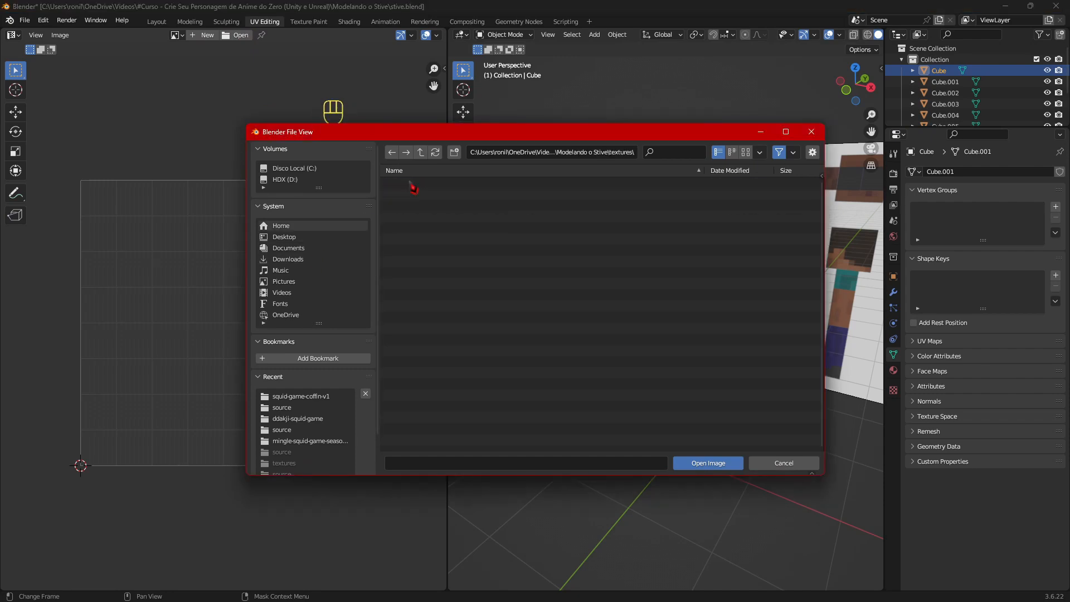
click(747, 152)
Step: Load the steve.png texture into the UV editor
click(492, 217)
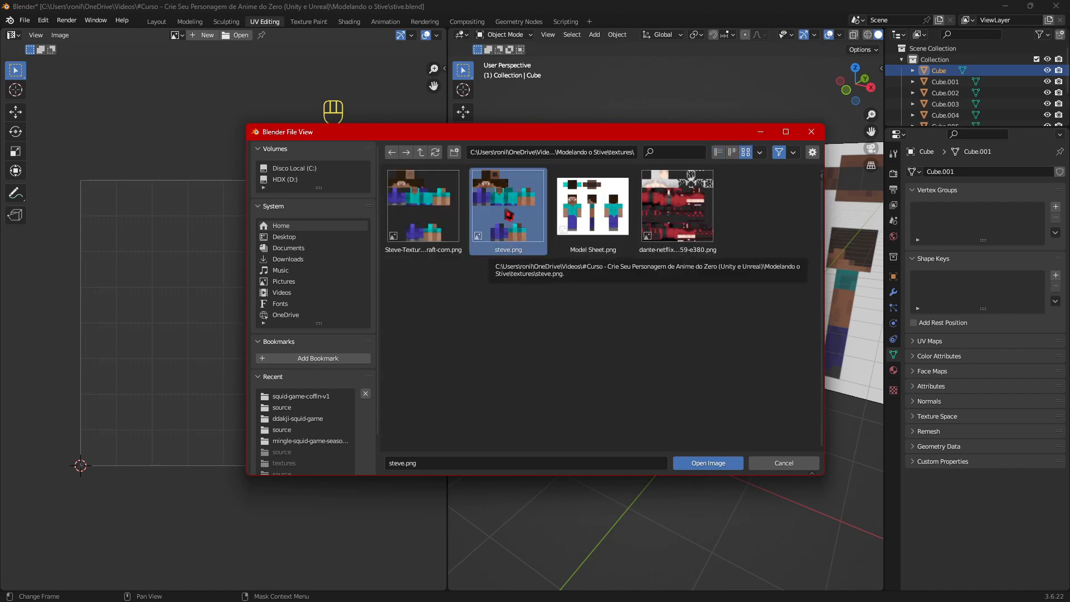
click(418, 198)
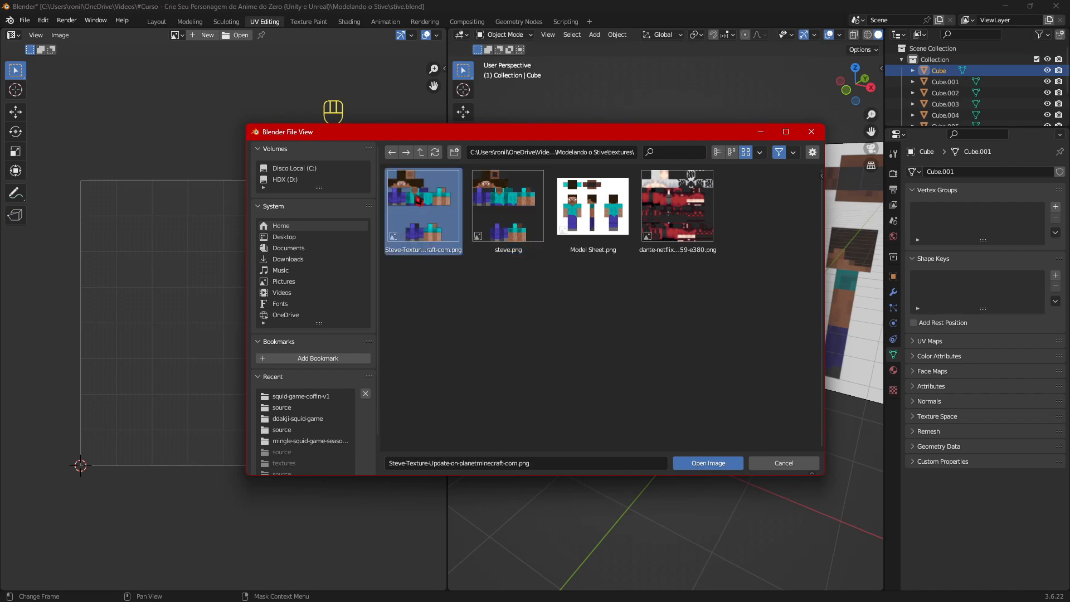
click(510, 198)
click(408, 223)
click(508, 209)
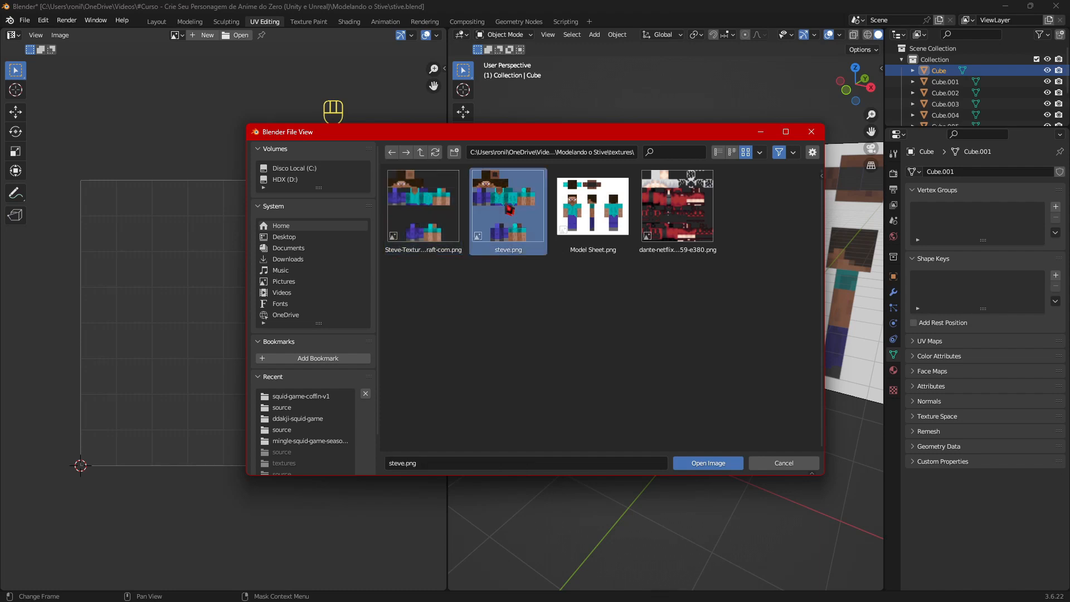
click(707, 463)
scroll(241, 335, down, 2)
scroll(241, 335, up, 1)
middle_click(245, 340)
scroll(245, 340, down, 1)
middle_click(245, 340)
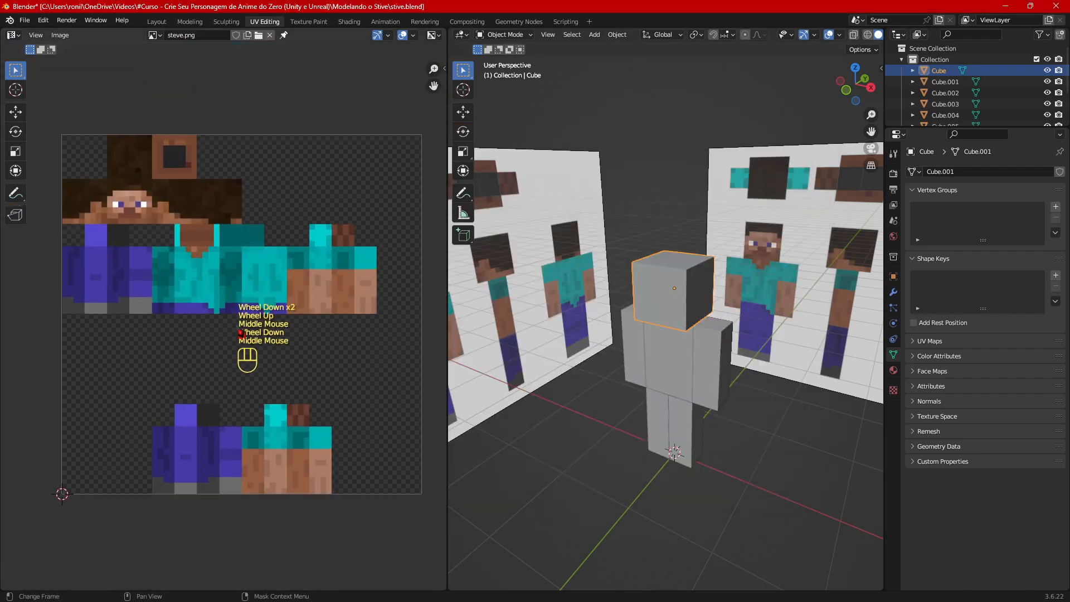
Step: Isolate the head cube in Local View
scroll(694, 294, up, 2)
middle_drag(693, 294, 639, 318)
scroll(650, 282, down, 1)
scroll(648, 290, up, 1)
click(648, 301)
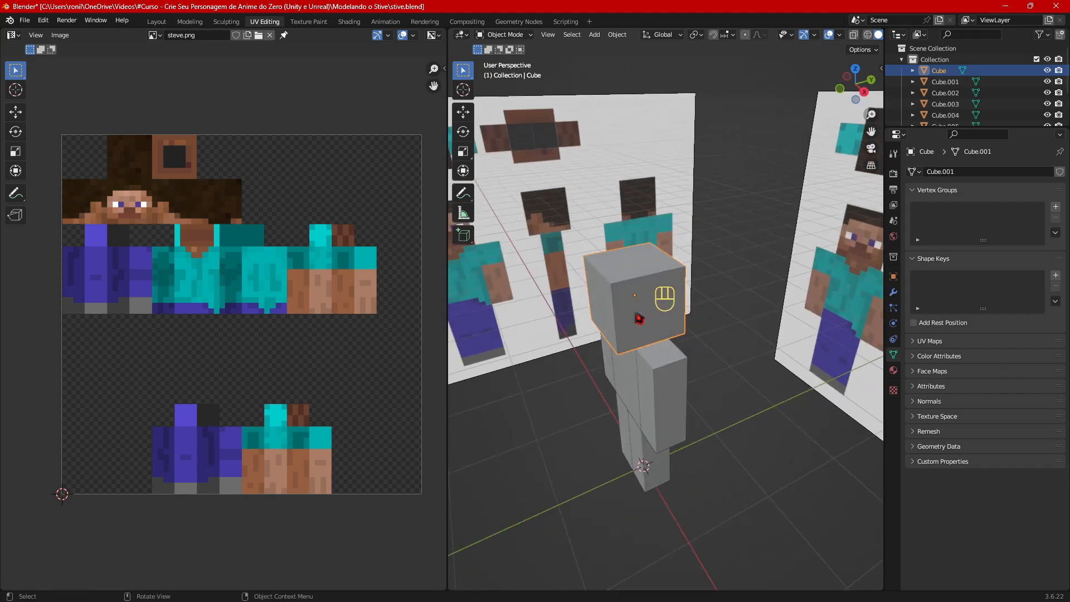
key(slash)
scroll(639, 319, up, 5)
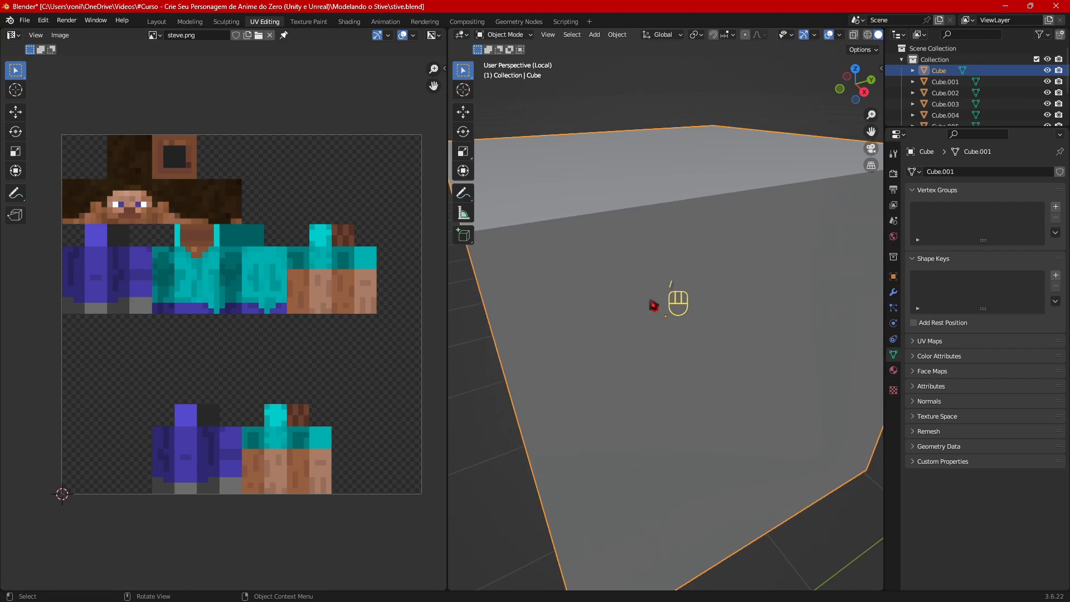
Step: Toggle Local View off and on several times for the head cube, ending with it isolated
key(slash)
key(slash)
key(slash)
key(slash)
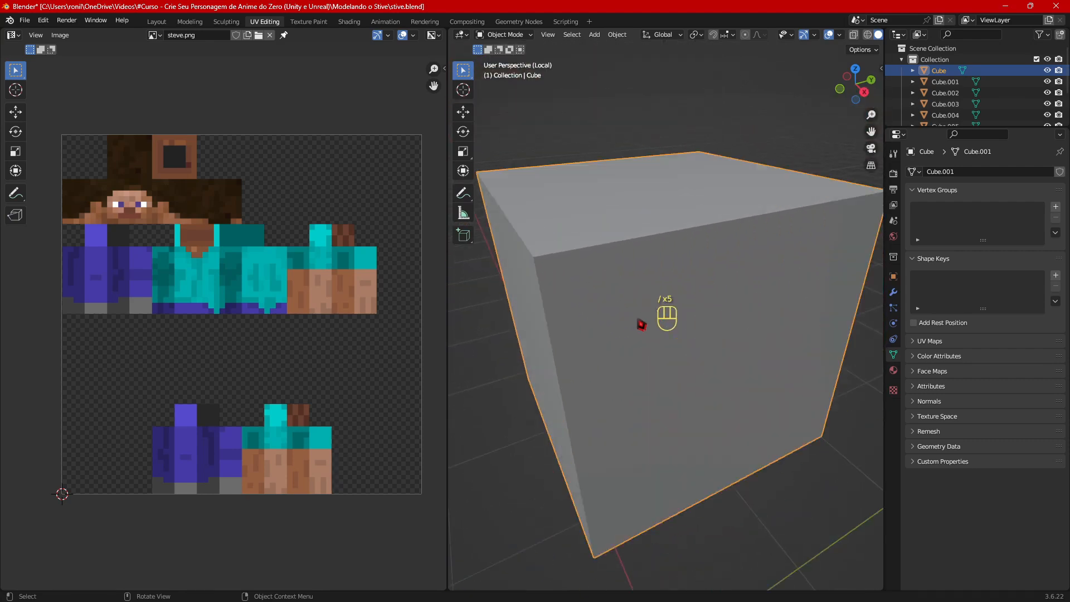
key(slash)
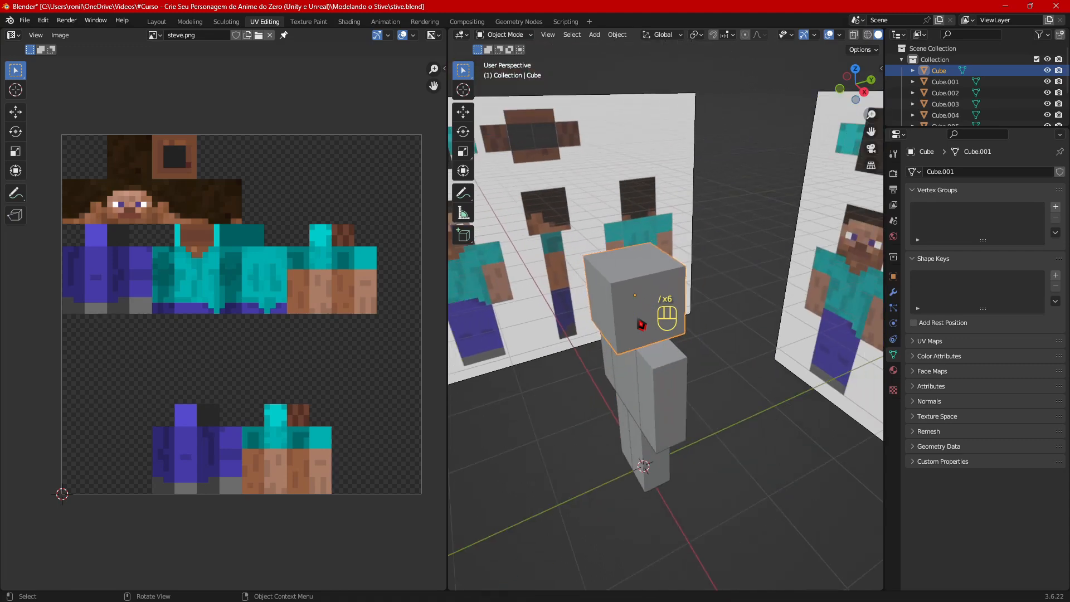
key(slash)
key(slash)
key(slash)
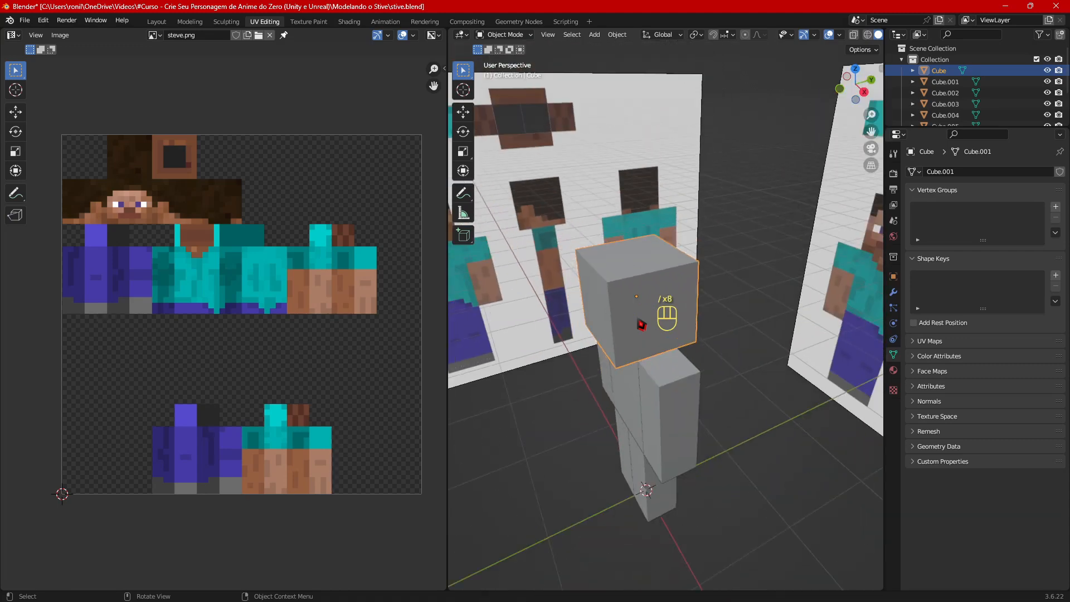
Step: Enter Edit Mode on the isolated head cube with edge selection active
scroll(619, 346, down, 3)
middle_click(621, 345)
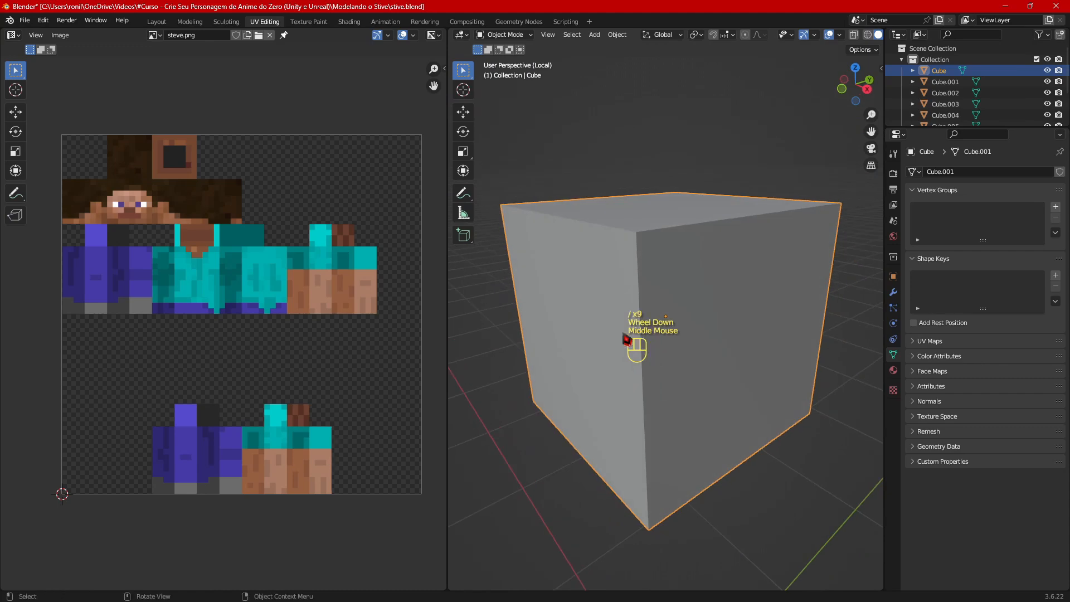
middle_click(627, 340)
scroll(626, 343, down, 3)
middle_drag(626, 348, 645, 392)
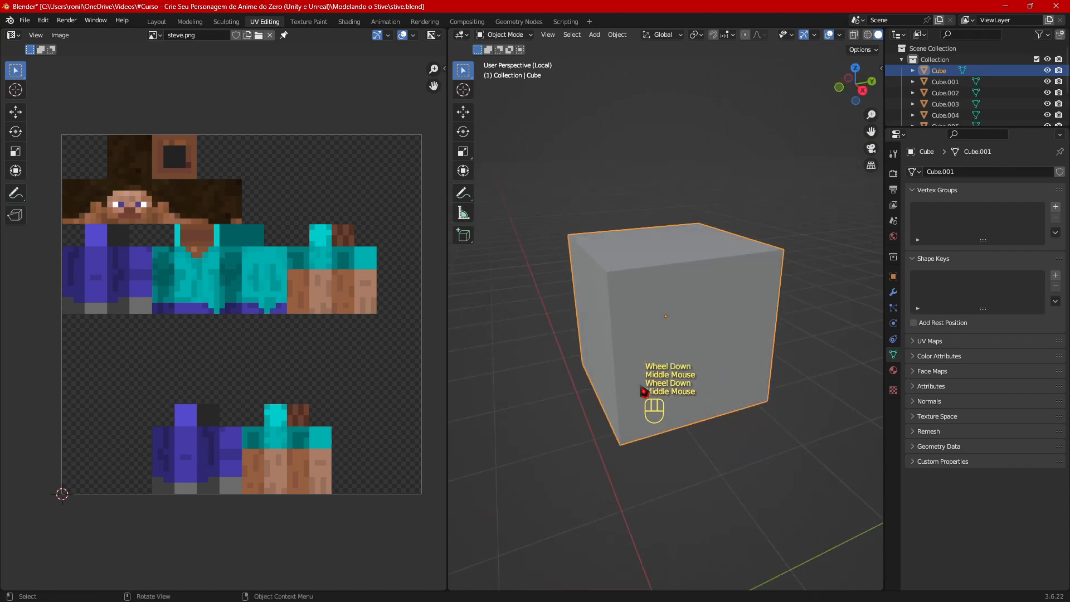
click(663, 353)
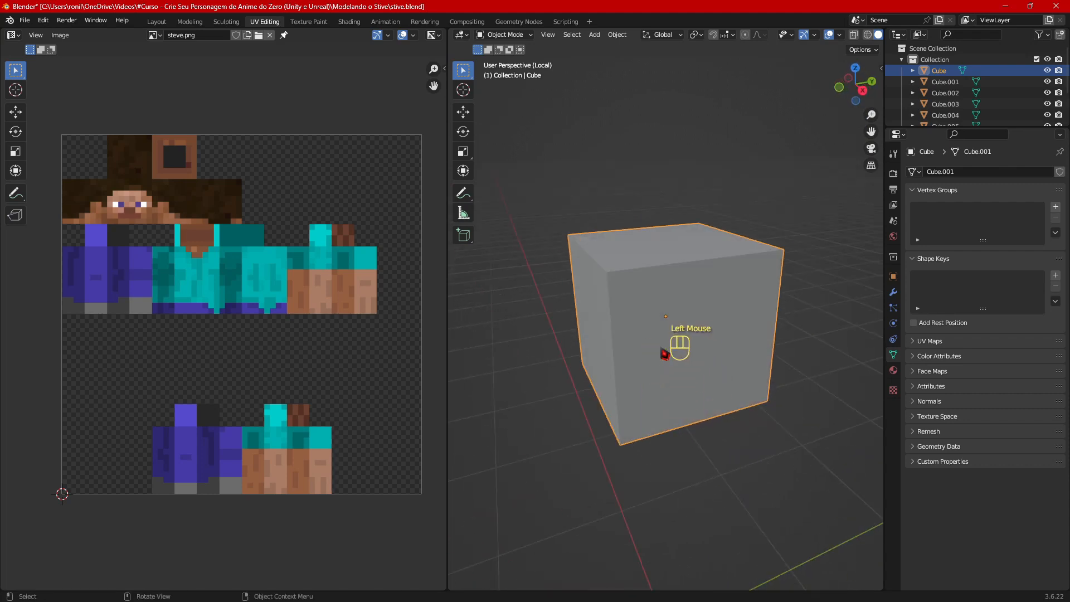
key(Tab)
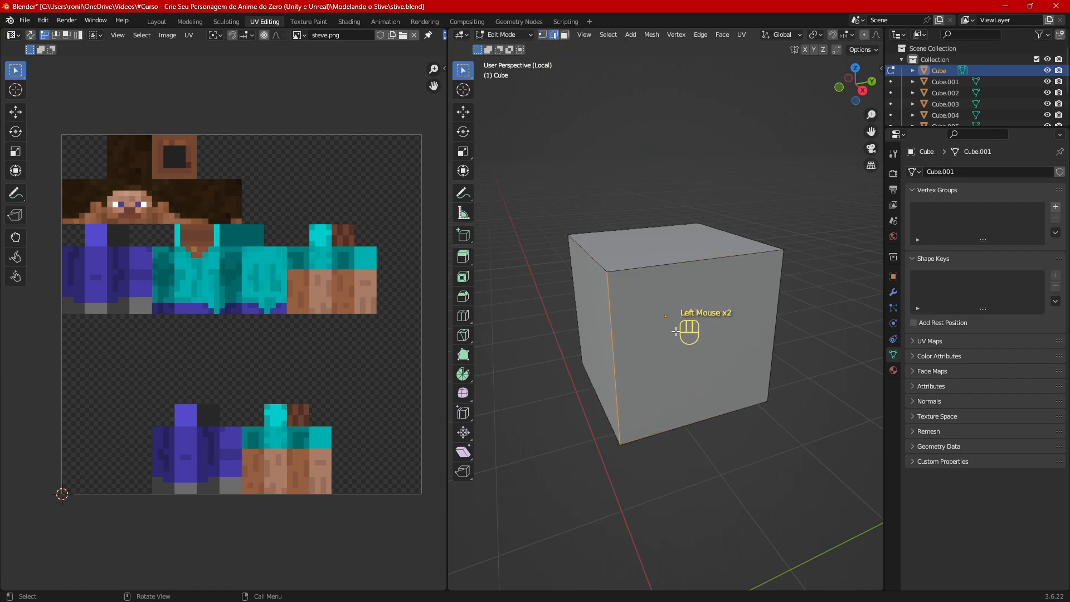
key(2)
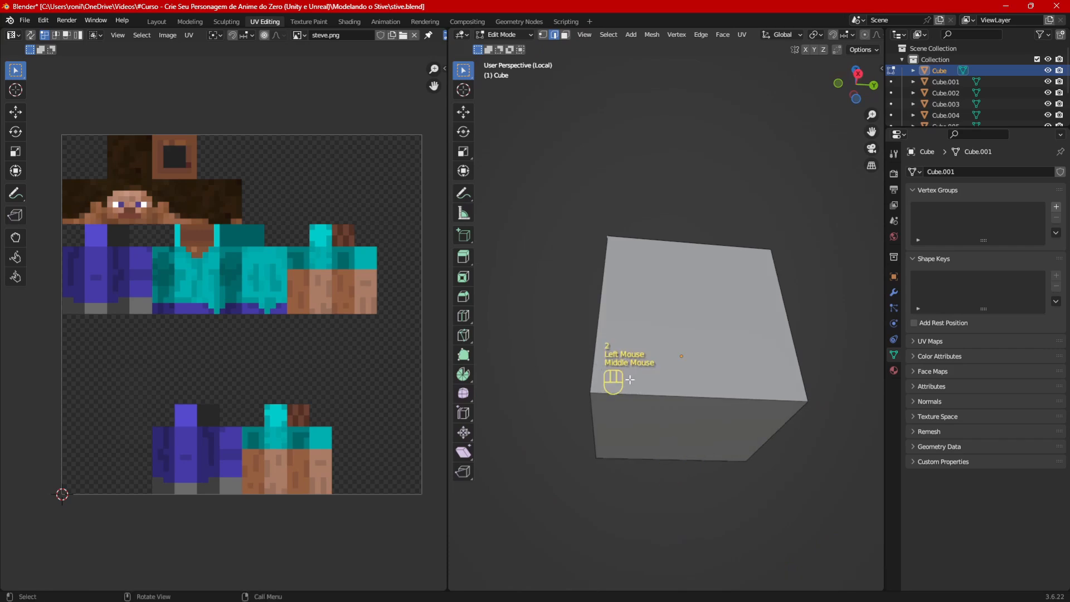
Step: Select individual edges around the head cube to examine how its faces are bounded
click(694, 393)
middle_drag(784, 381, 638, 433)
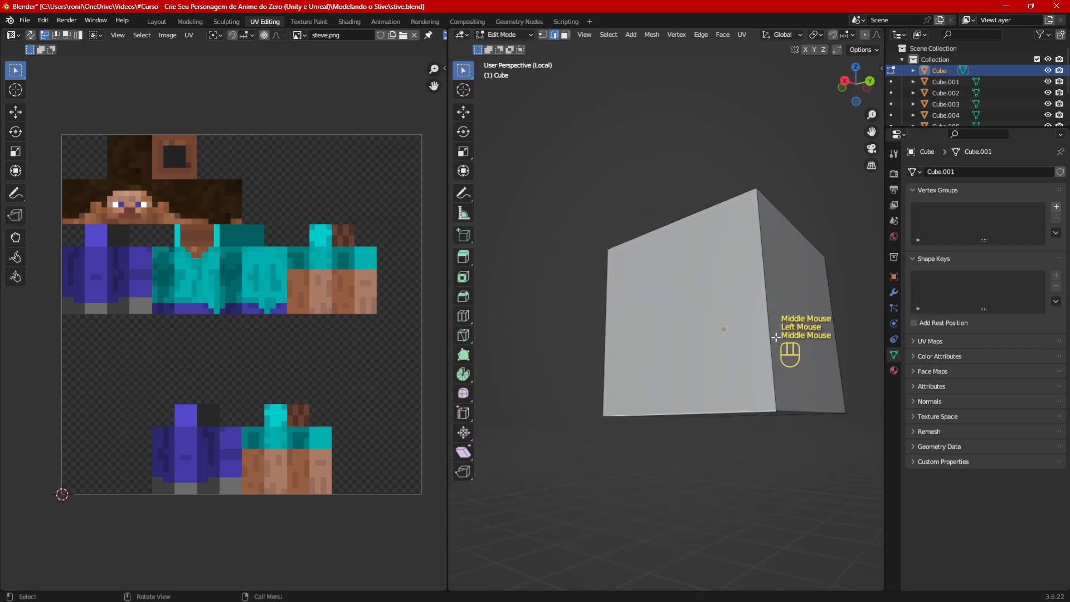
scroll(776, 337, down, 3)
middle_drag(776, 337, 685, 412)
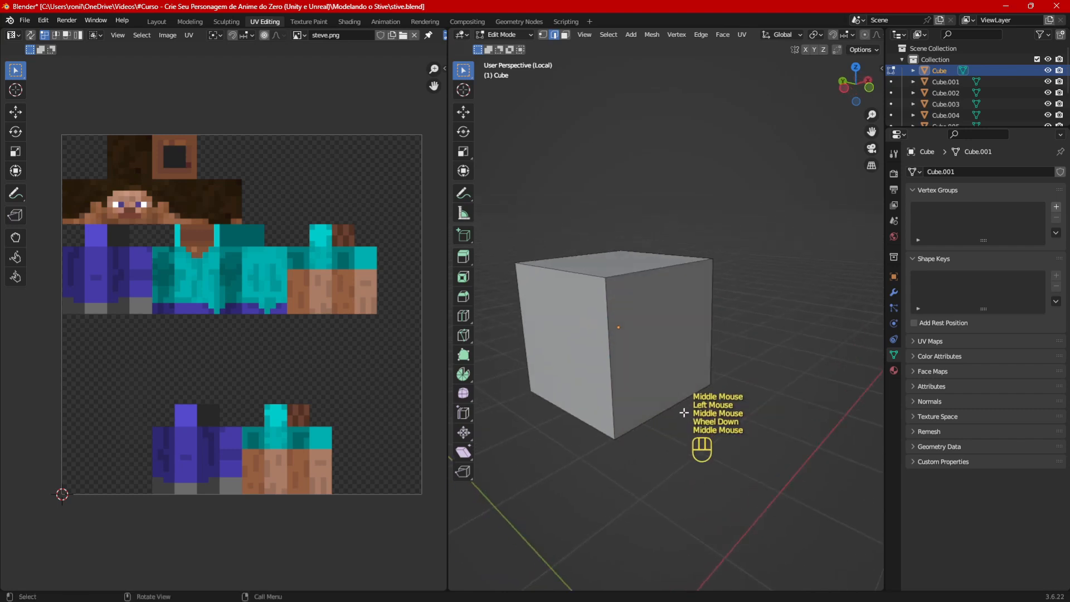
click(610, 351)
middle_drag(609, 351, 654, 348)
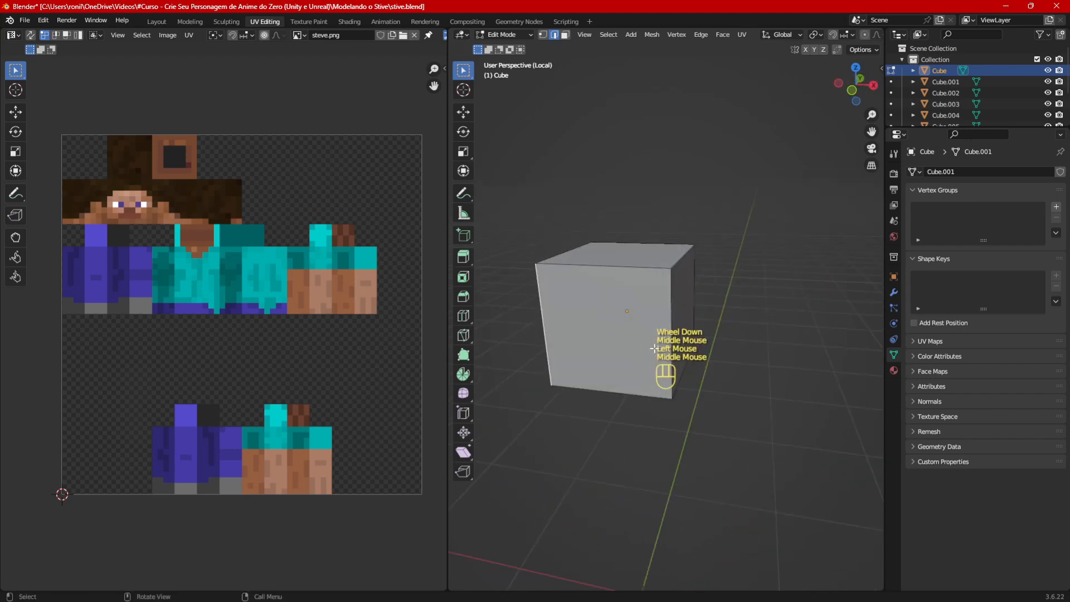
click(665, 310)
Step: Mark the upper front edge of the head cube as a seam
click(645, 264)
middle_drag(713, 284, 693, 295)
key(KP_1)
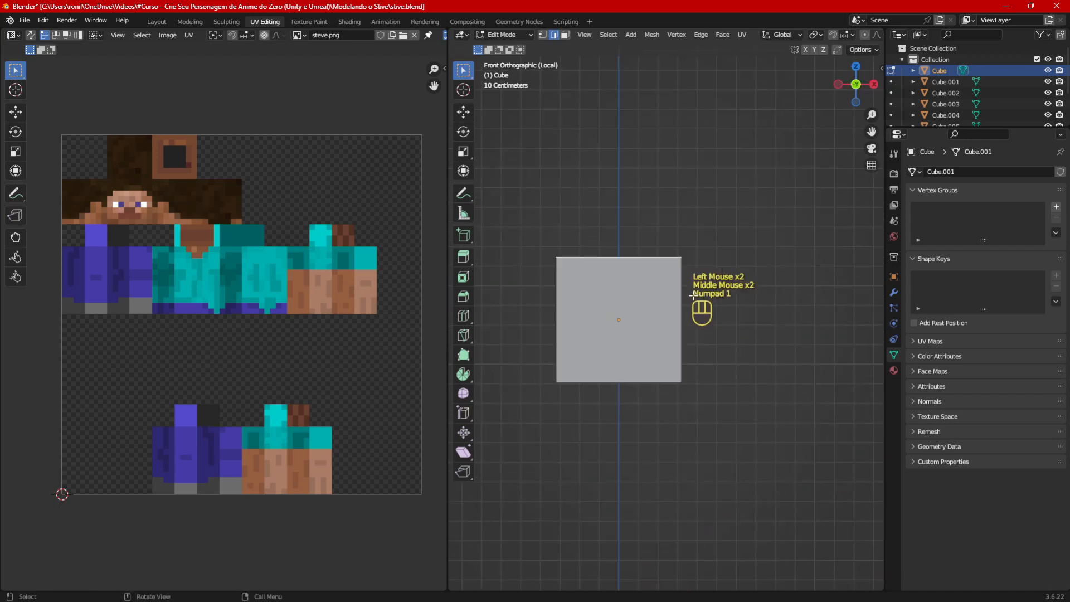
middle_drag(668, 354, 681, 375)
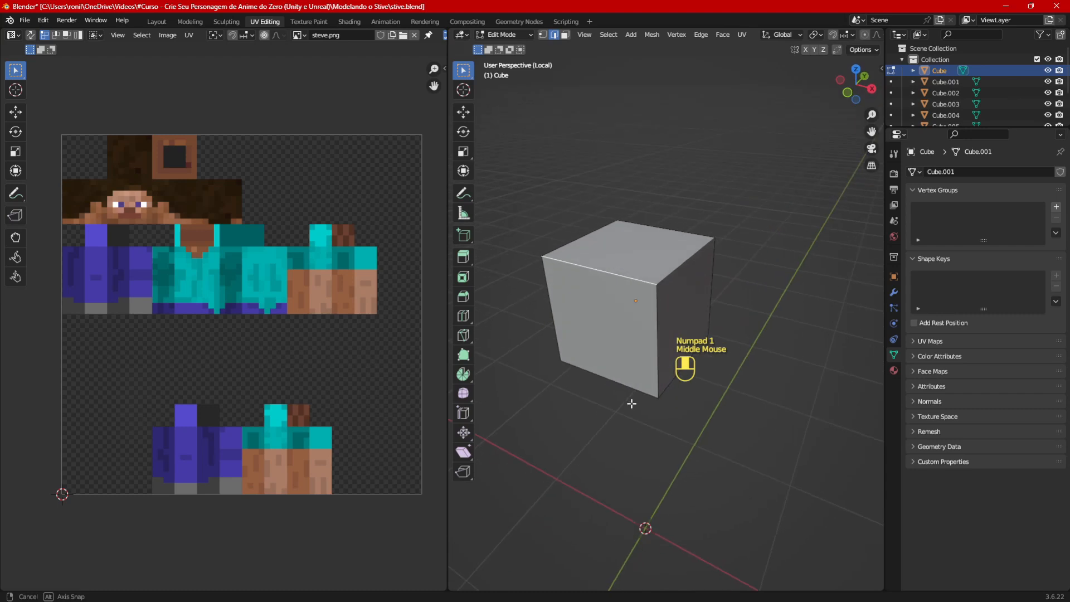
shift+middle_drag(617, 303, 626, 338)
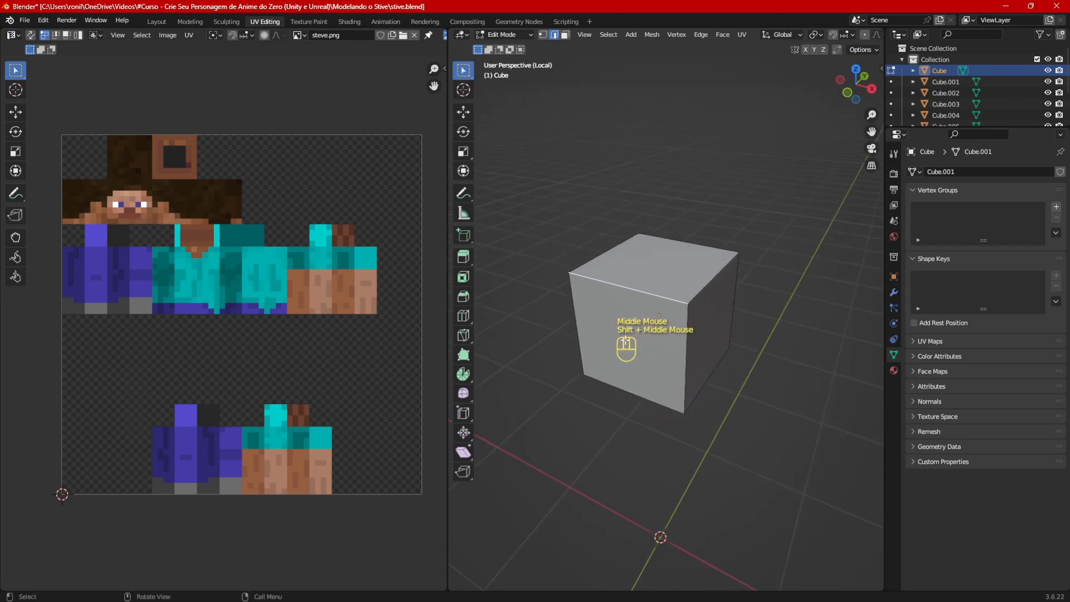
key(u)
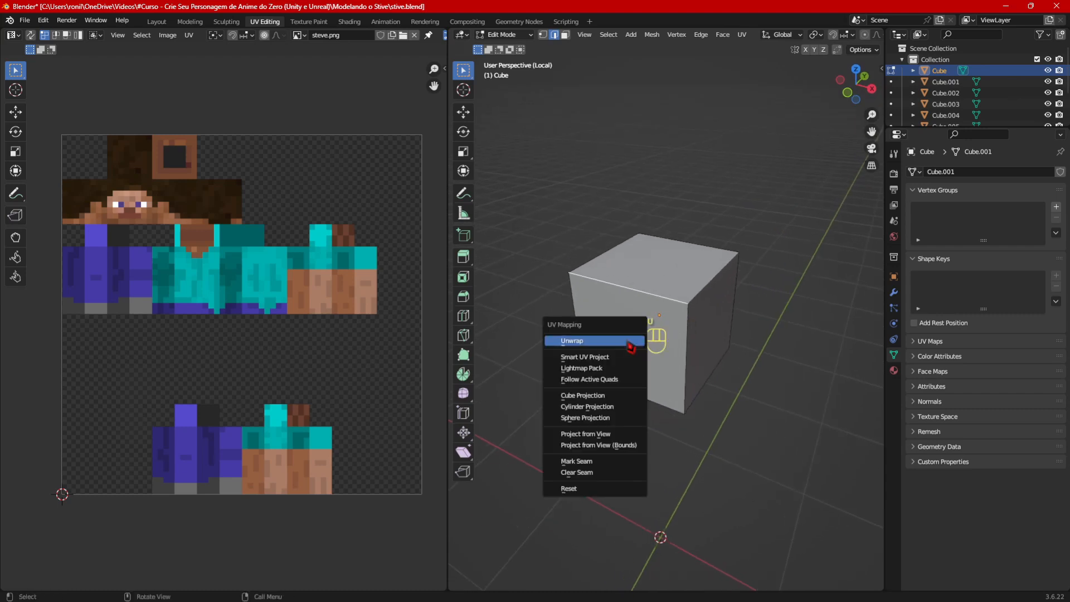
click(597, 464)
Step: Select the edges bounding one side face of the head cube, starting with its front vertical edge
click(700, 346)
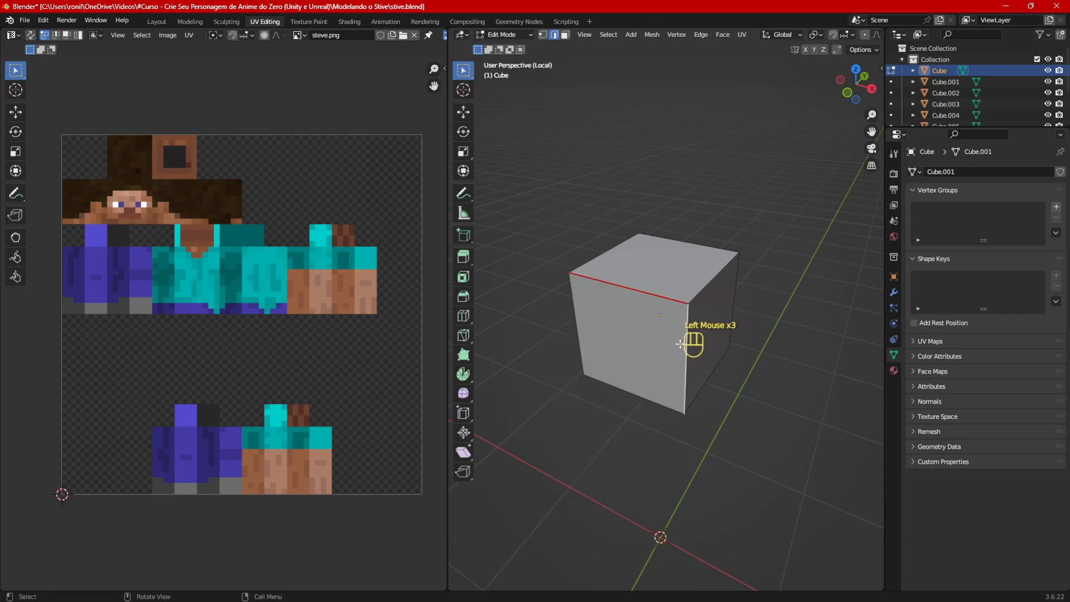
middle_drag(679, 344, 679, 360)
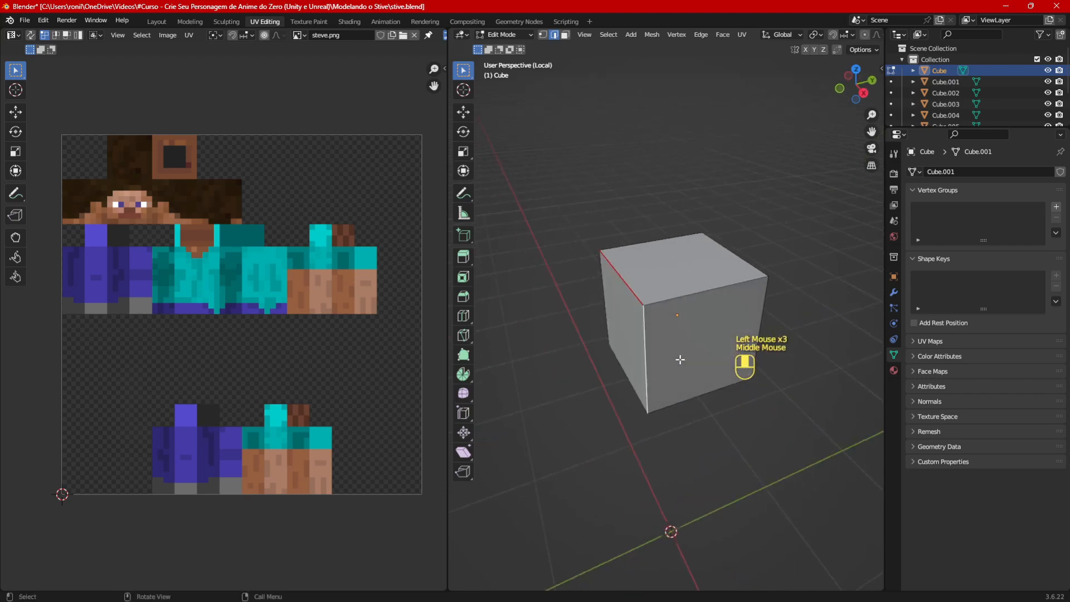
shift+click(687, 296)
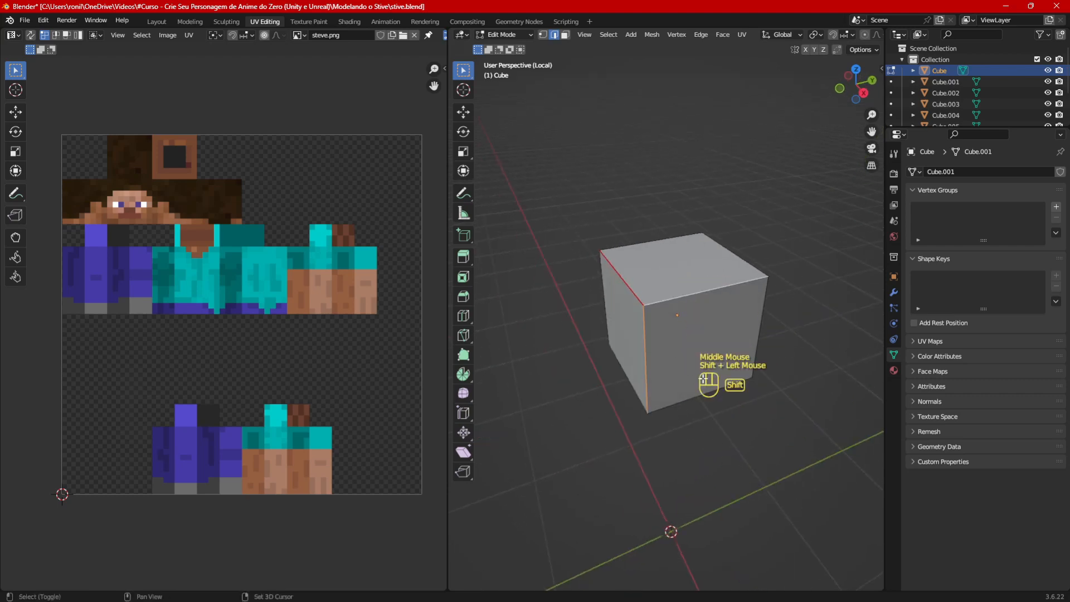
shift+click(698, 397)
shift+click(755, 334)
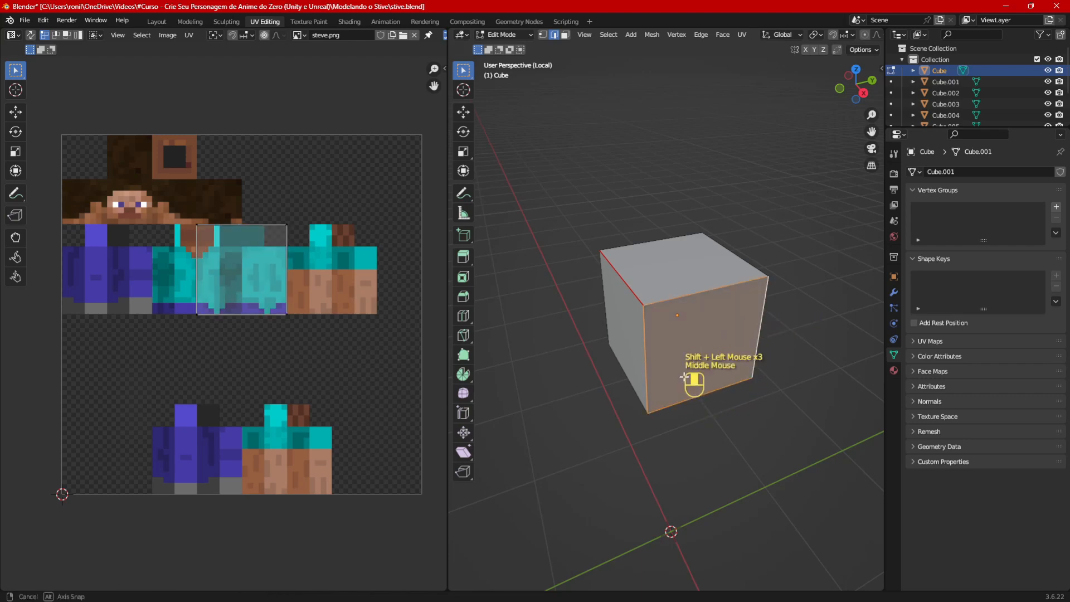
middle_drag(691, 452, 650, 429)
click(650, 432)
middle_drag(774, 467, 638, 264)
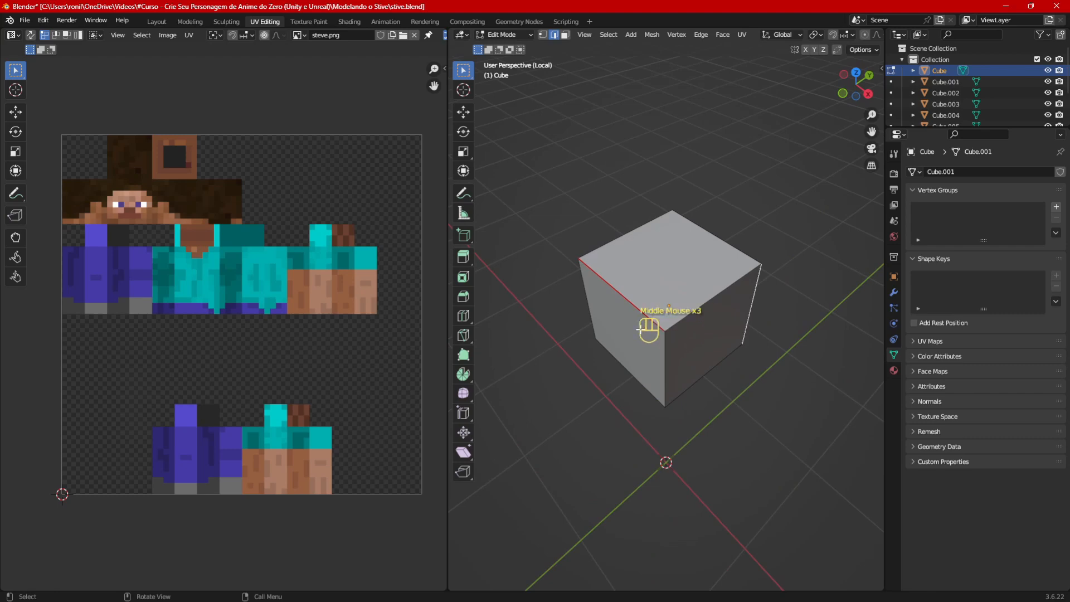
Step: Mark all edges of the head cube as seams
key(a)
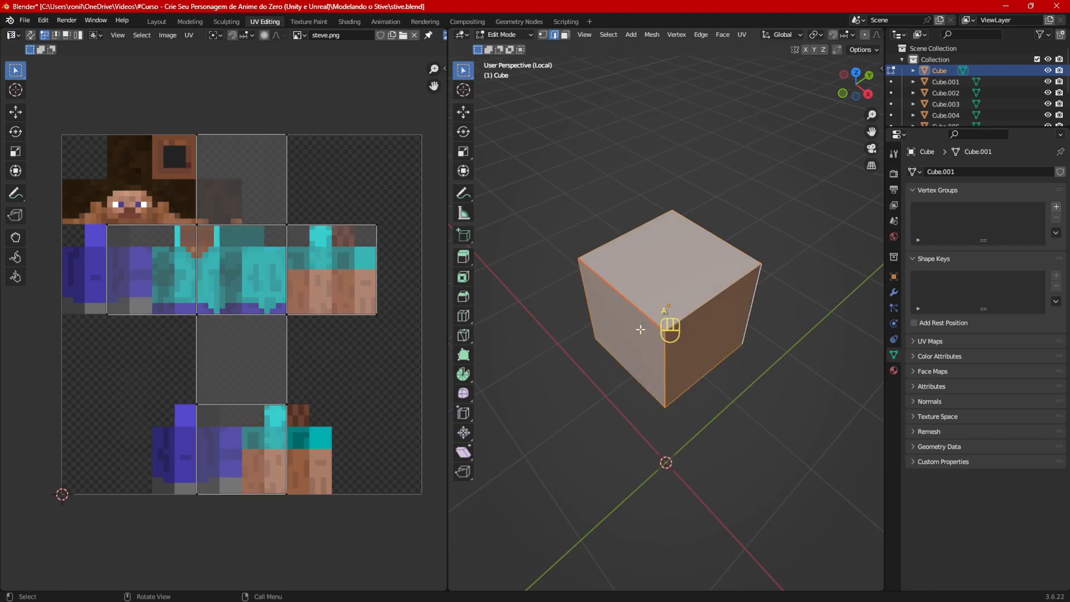
key(u)
click(641, 336)
middle_drag(641, 335, 685, 350)
click(684, 350)
middle_drag(604, 370, 651, 363)
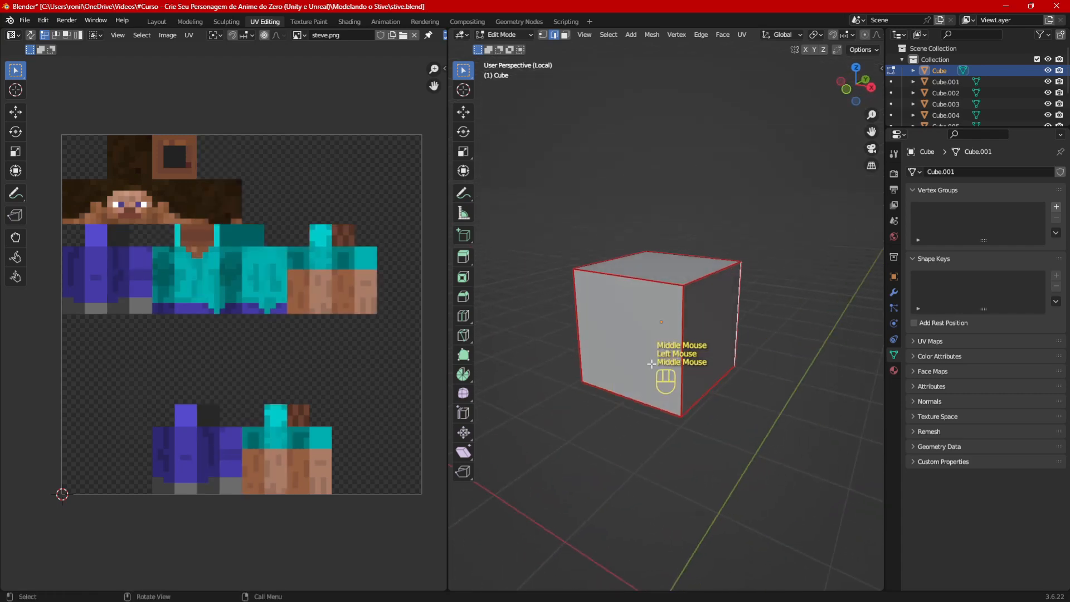
Step: Switch to face selection and select the front face of the head cube
key(KP_1)
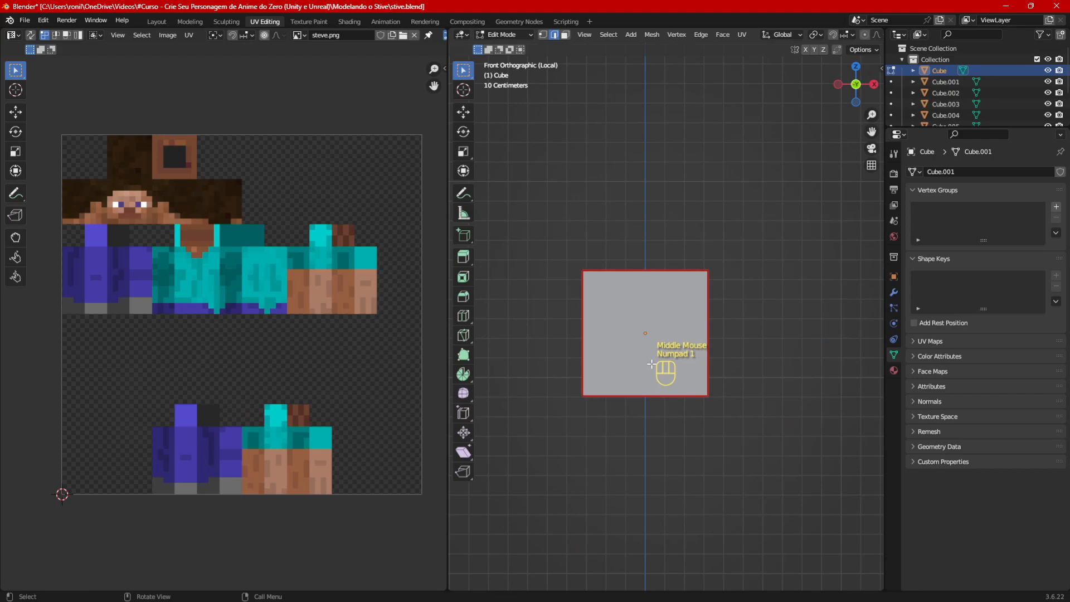
ctrl+middle_click(563, 46)
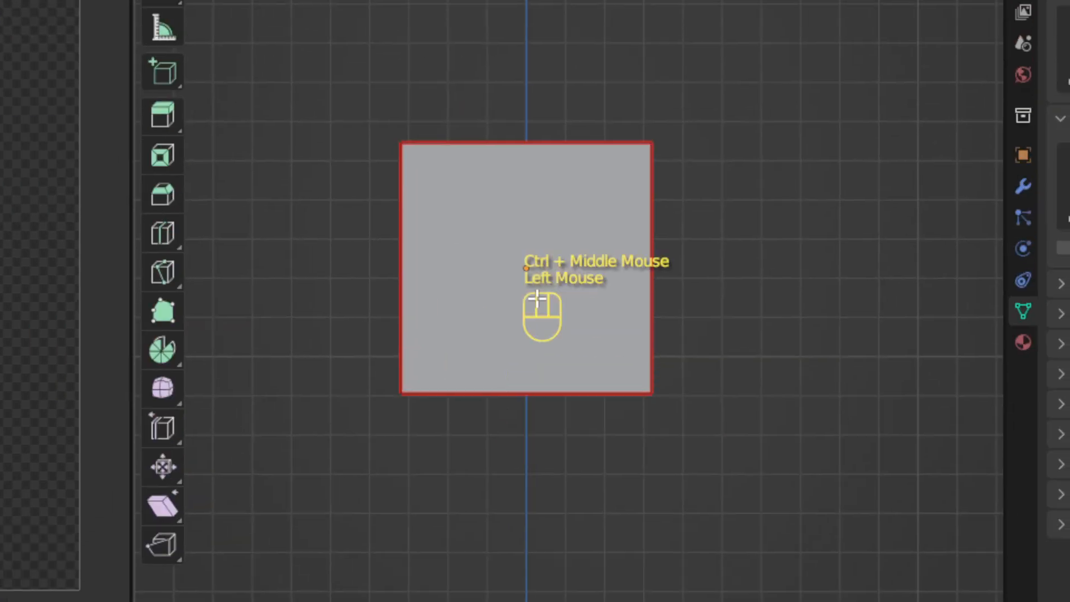
click(533, 291)
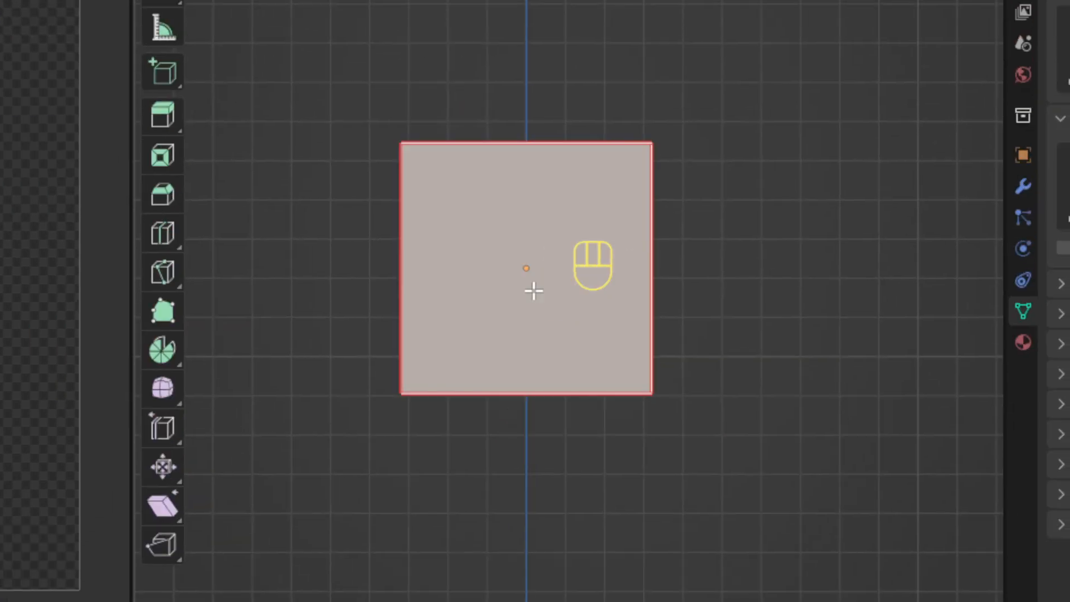
middle_drag(530, 289, 530, 370)
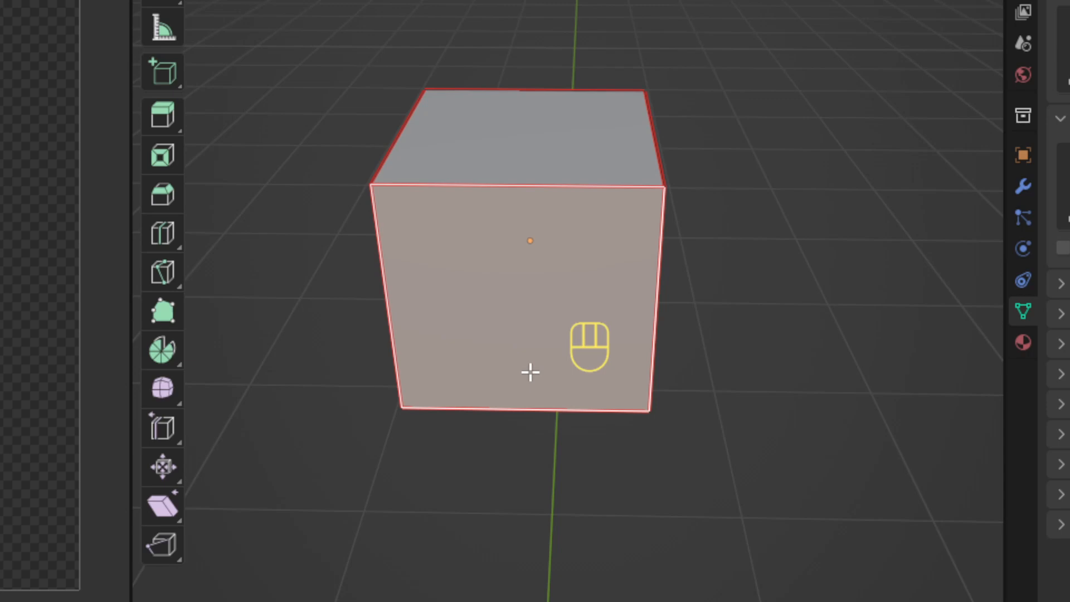
Step: Select all faces of the head cube and unwrap them along the marked seams
key(u)
click(431, 137)
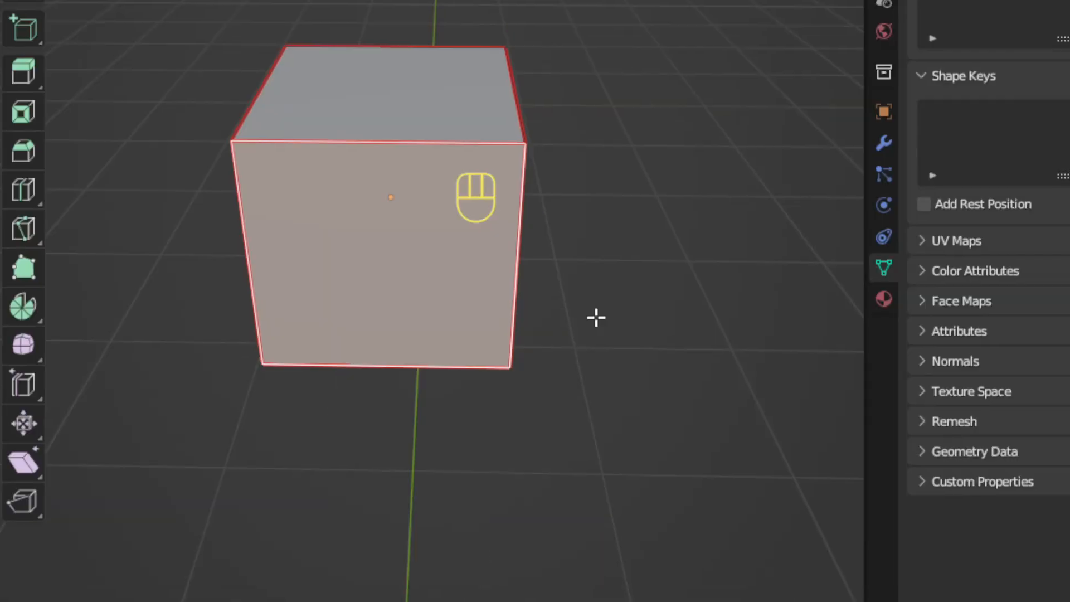
key(a)
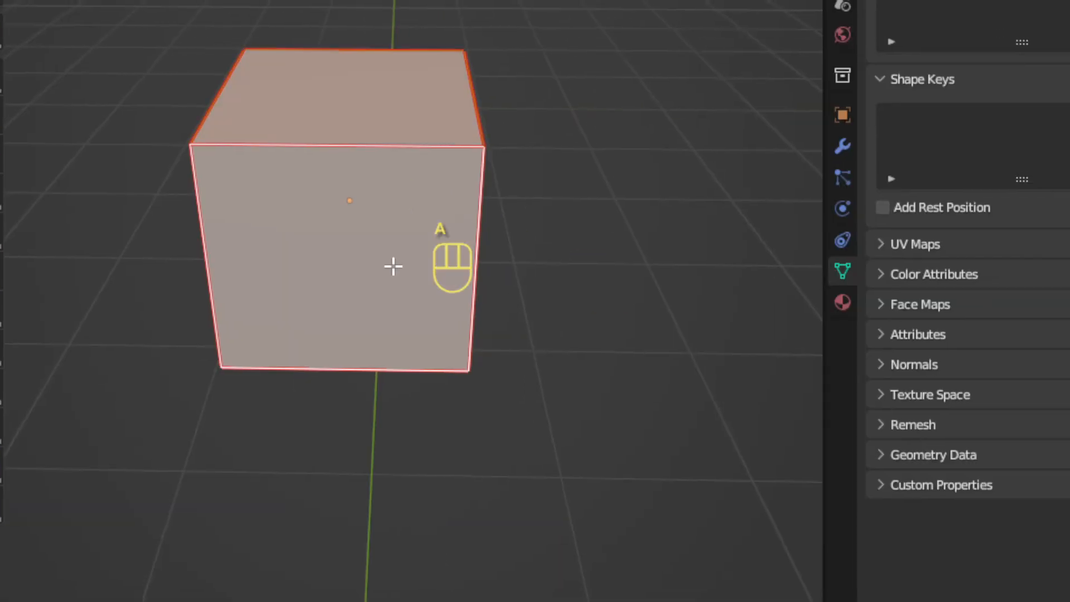
key(u)
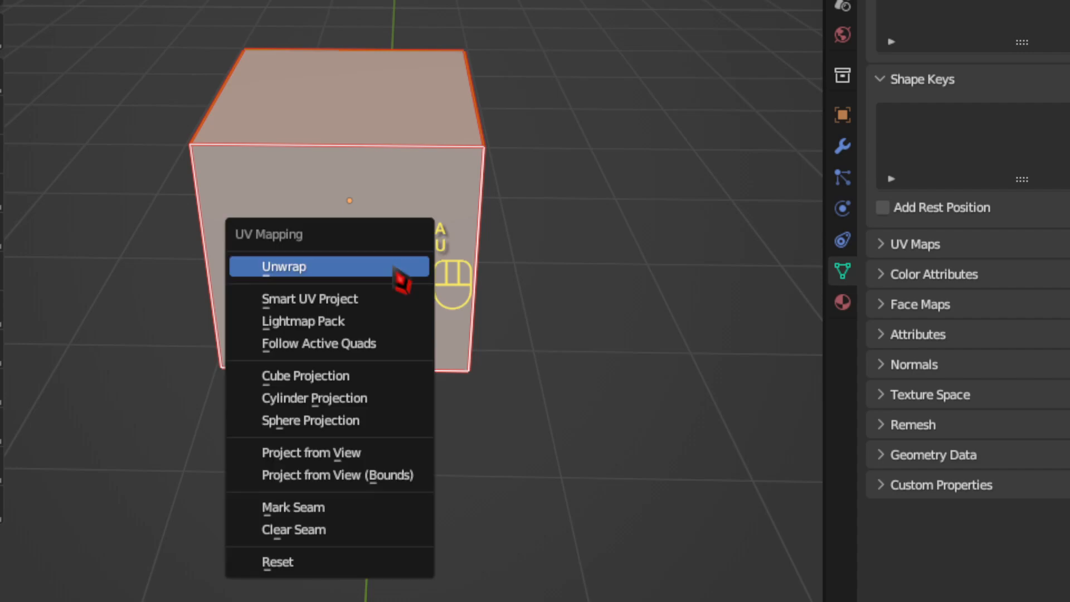
click(393, 266)
Step: Check individual faces of the head cube, ending with all its faces and all their UV islands selected
click(349, 200)
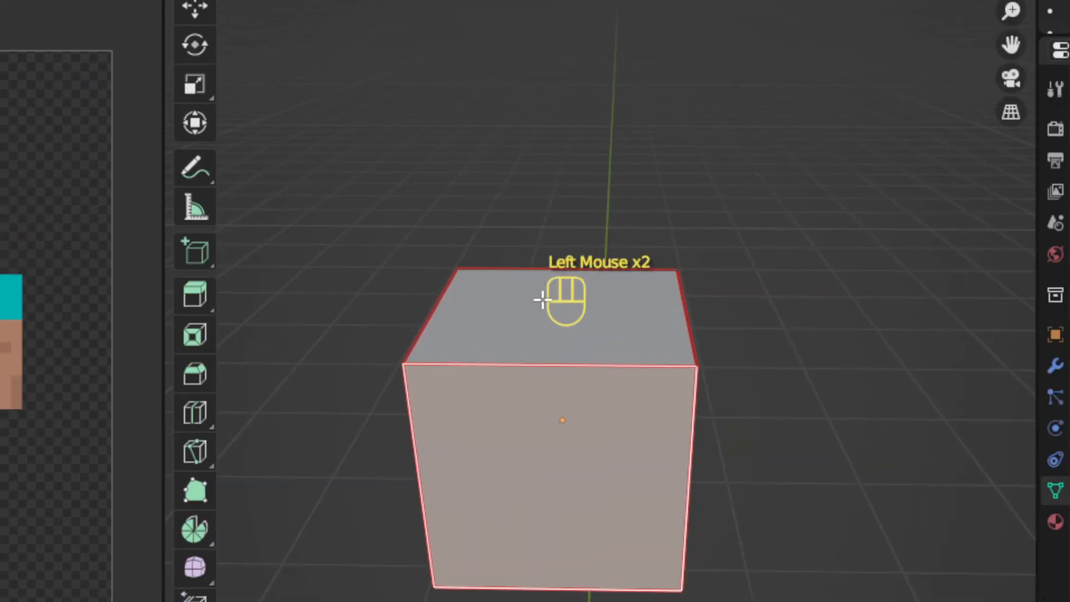
click(695, 438)
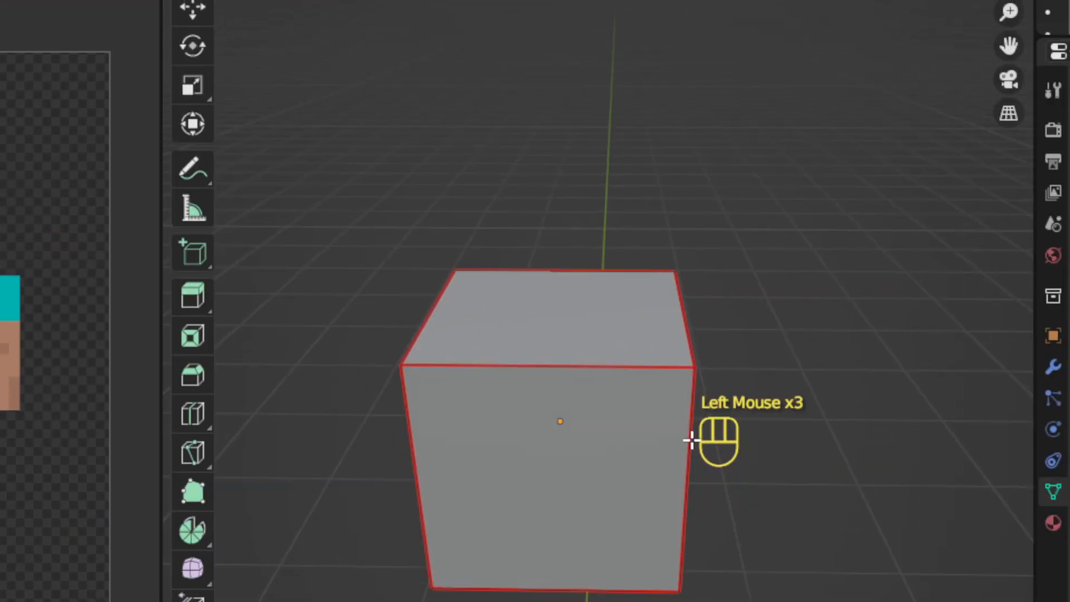
click(531, 504)
key(a)
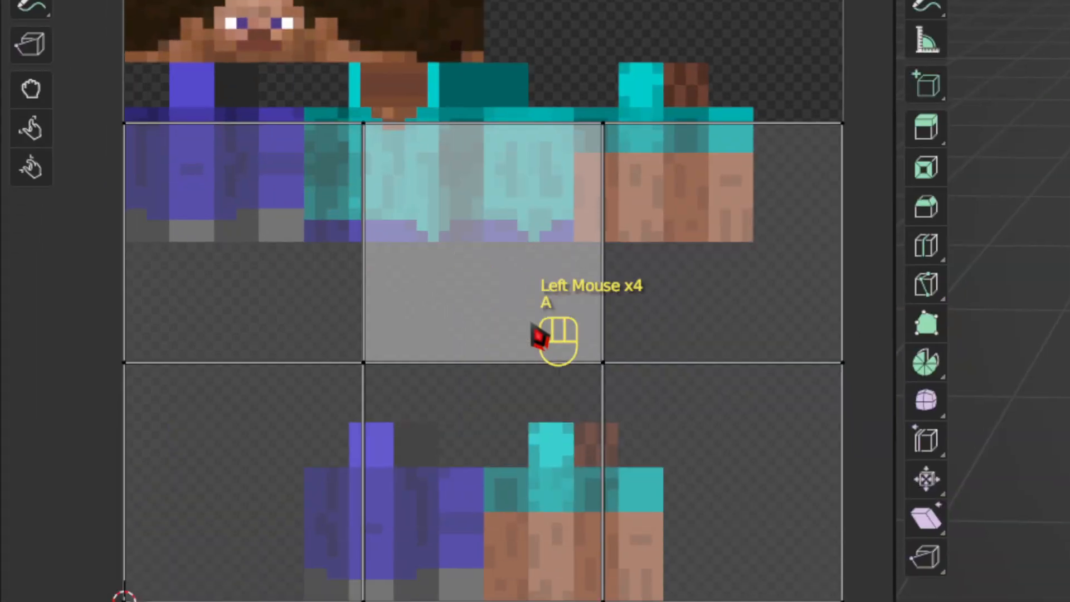
key(a)
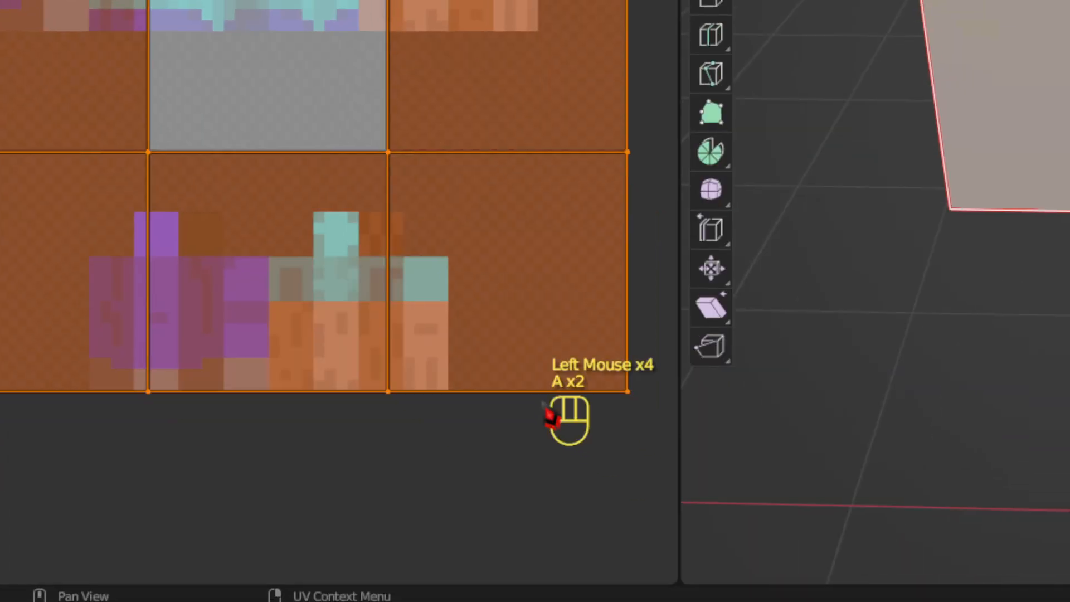
key(s)
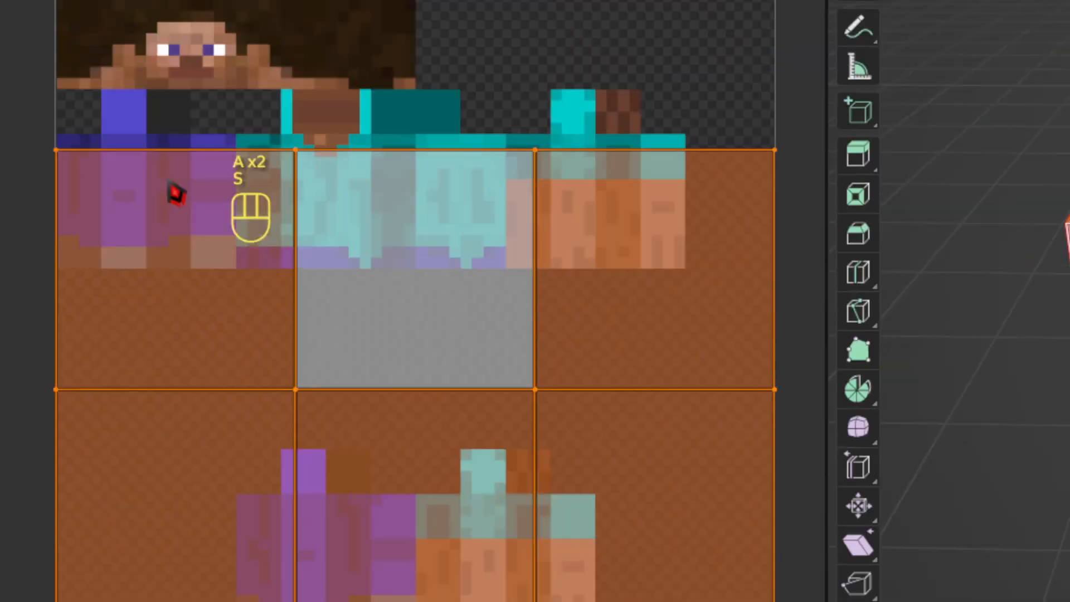
click(207, 214)
key(a)
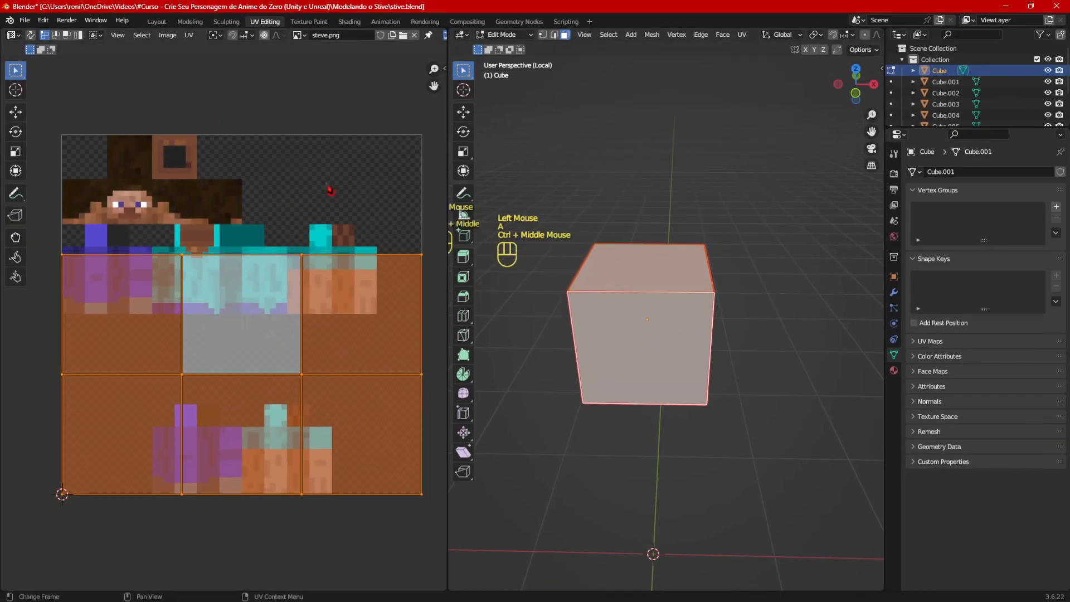
click(640, 89)
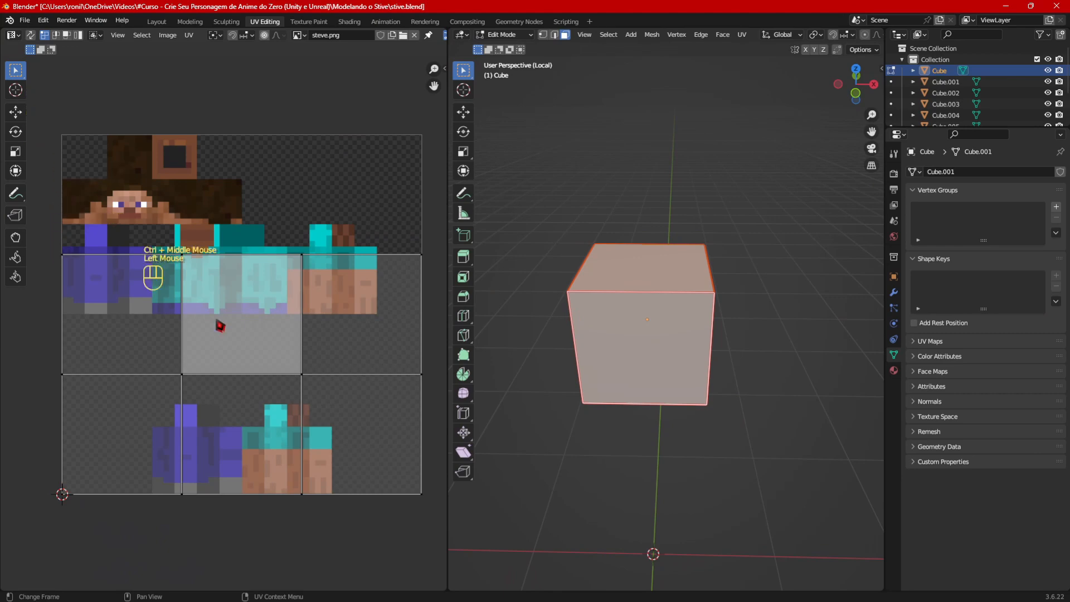
Step: Scale all the head's UV islands down to about 0.44 and move them over the head area of the texture
key(a)
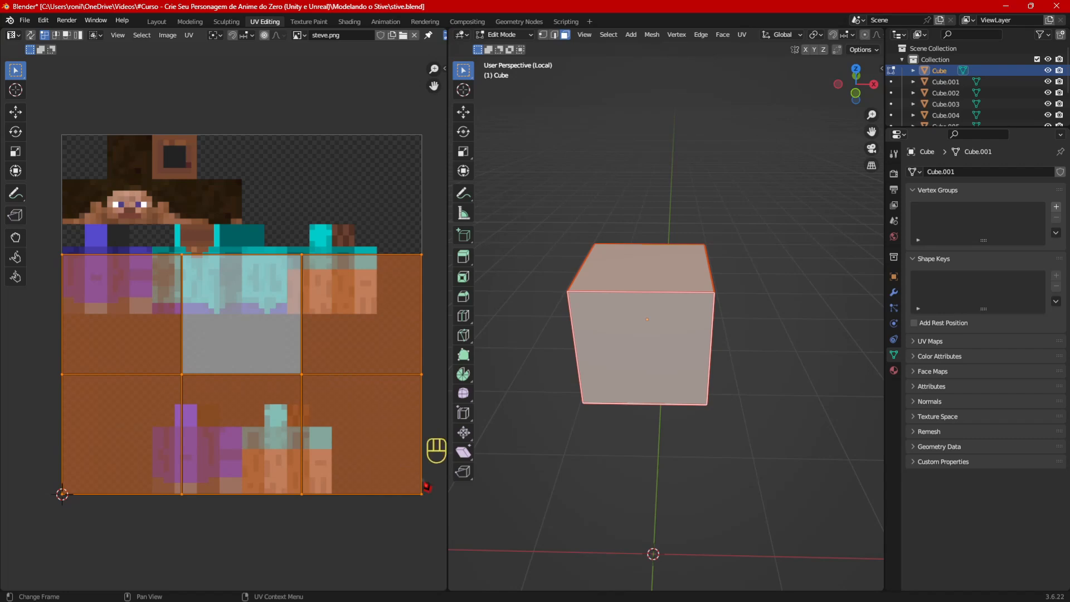
key(s)
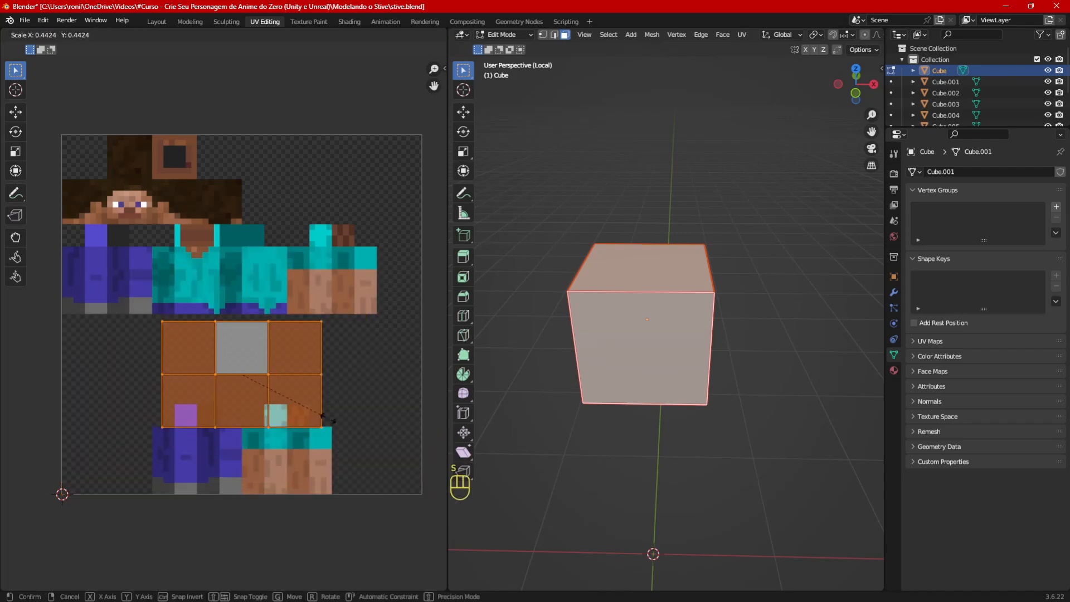
click(327, 417)
key(g)
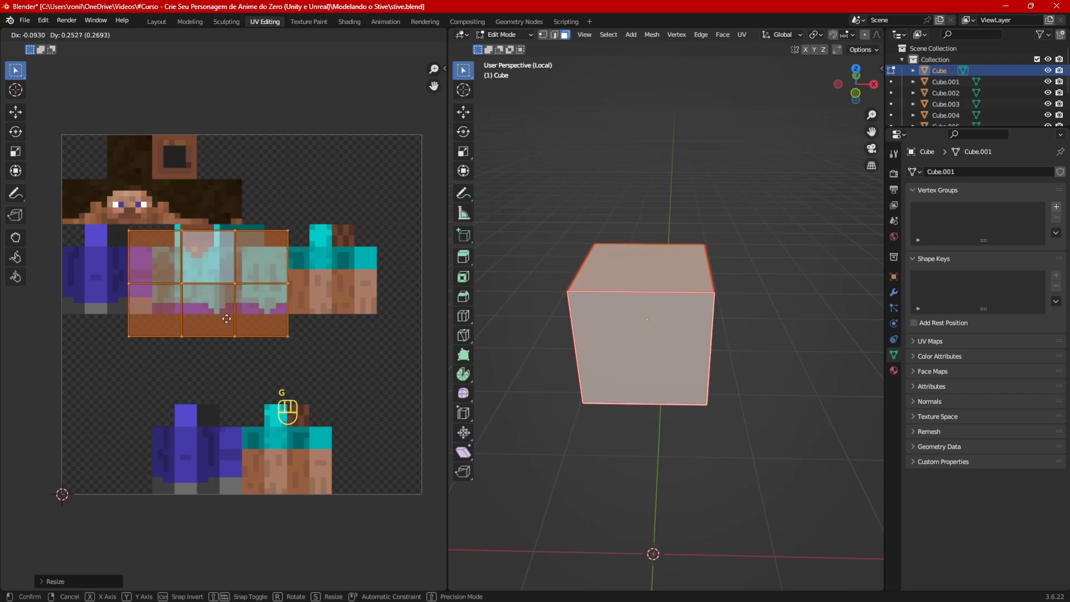
click(204, 269)
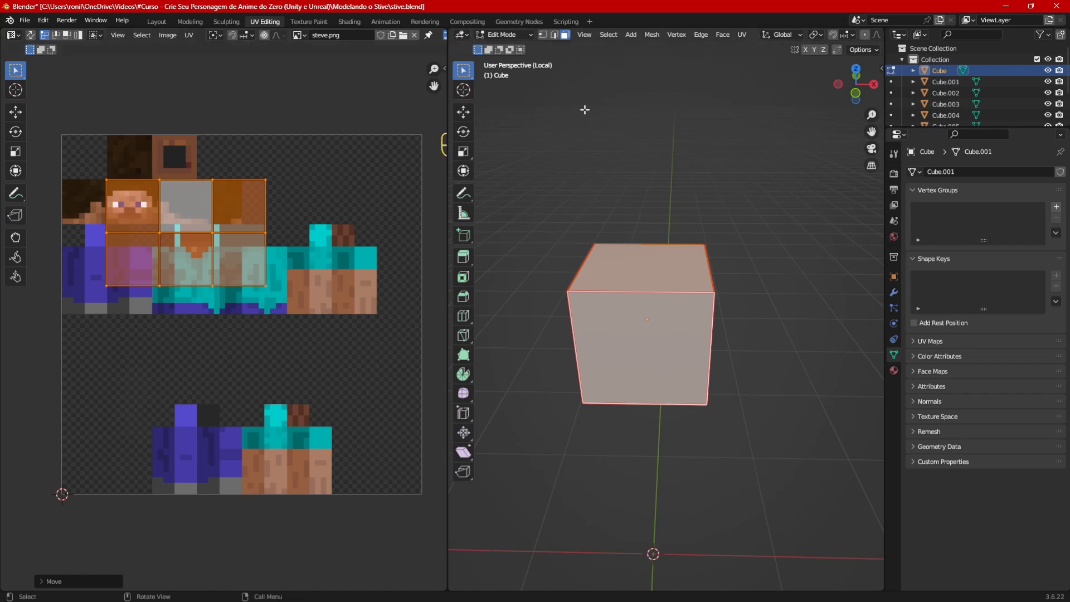
Step: Widen the UV editor area for closer work on the face part of the texture
scroll(742, 44, down, 2)
scroll(741, 40, down, 2)
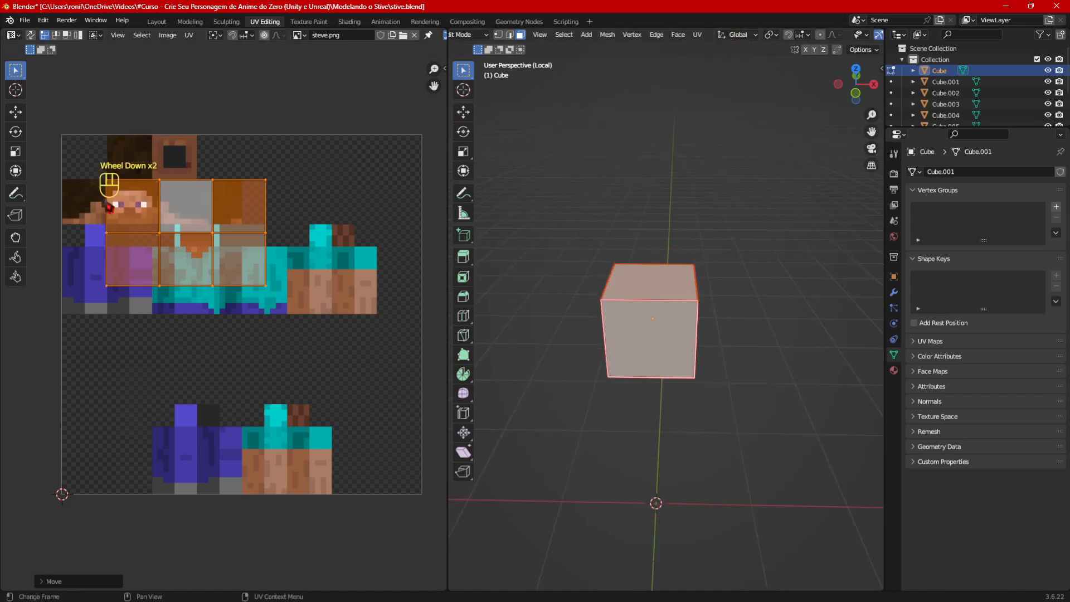
scroll(110, 207, up, 3)
shift+middle_drag(118, 239, 440, 376)
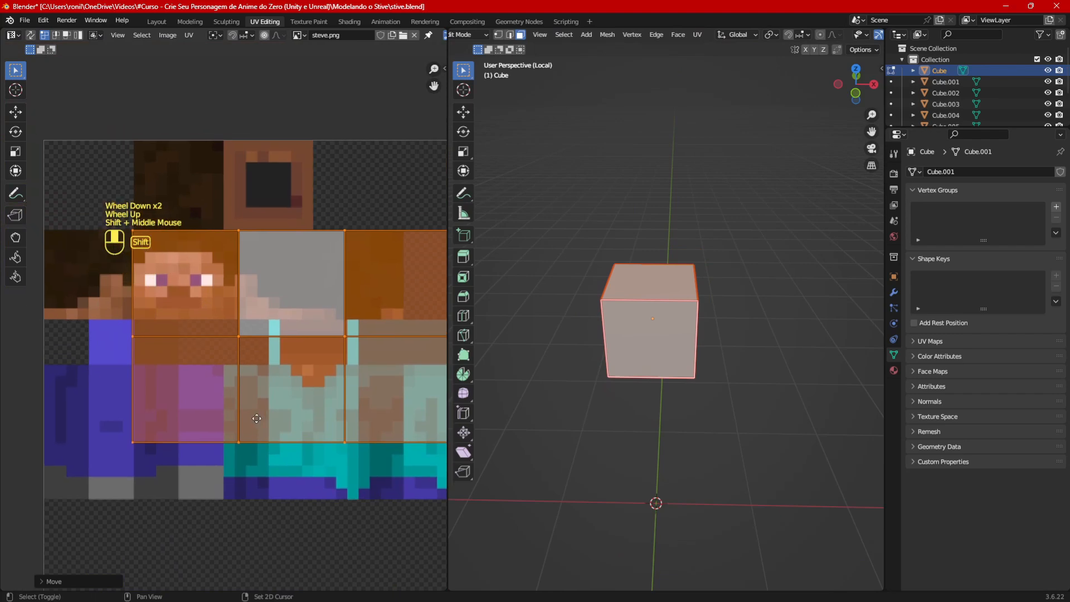
drag(448, 361, 607, 357)
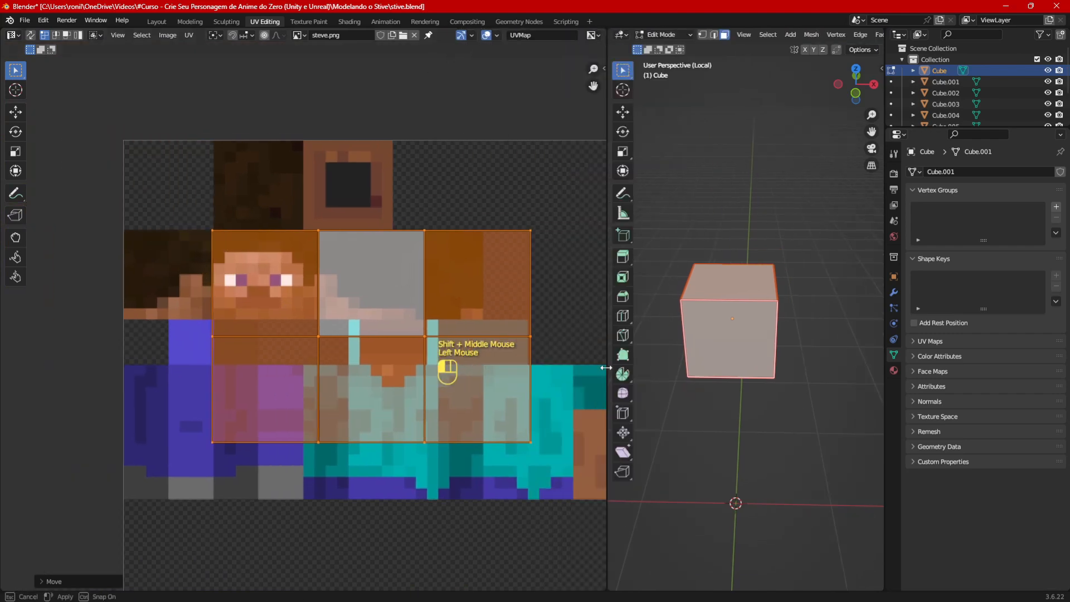
scroll(229, 312, up, 2)
scroll(259, 353, up, 1)
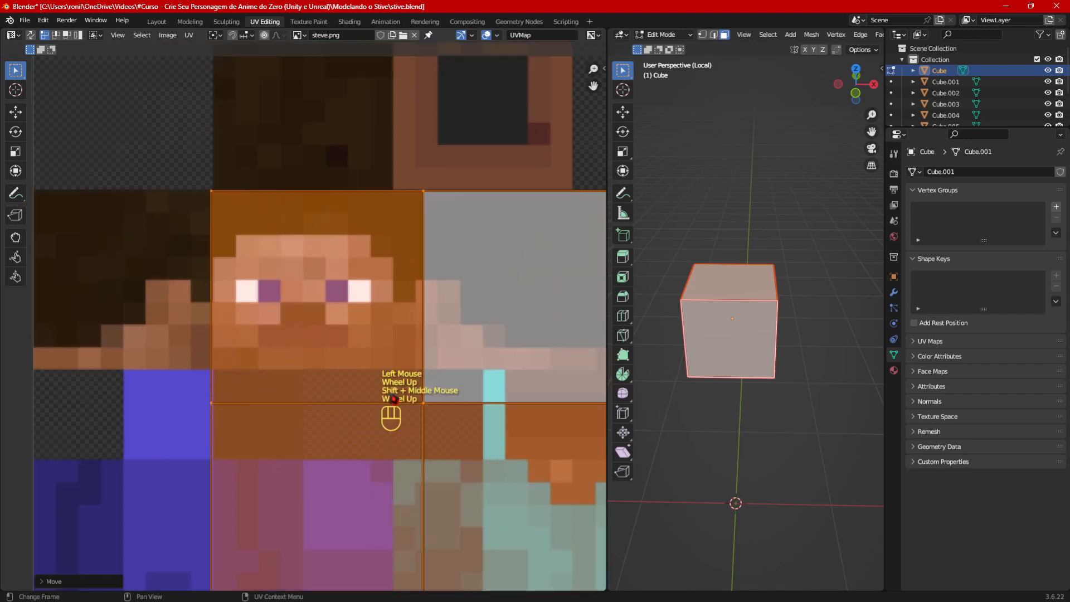
Step: Resize and shift the whole UV layout so its upper-left island roughly covers Steve's face on the texture
key(s)
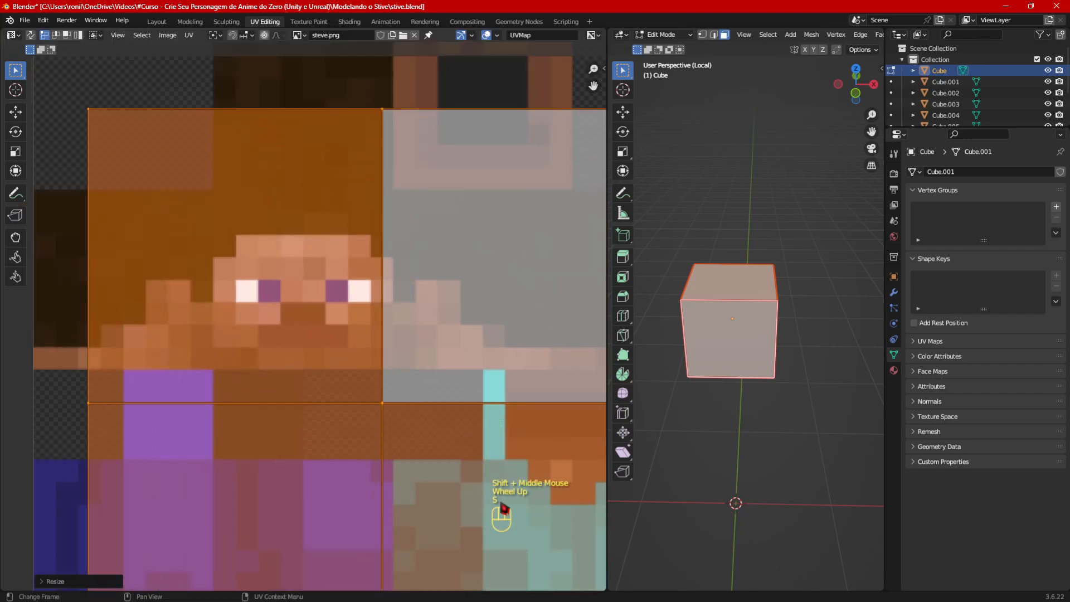
key(s)
click(504, 393)
key(g)
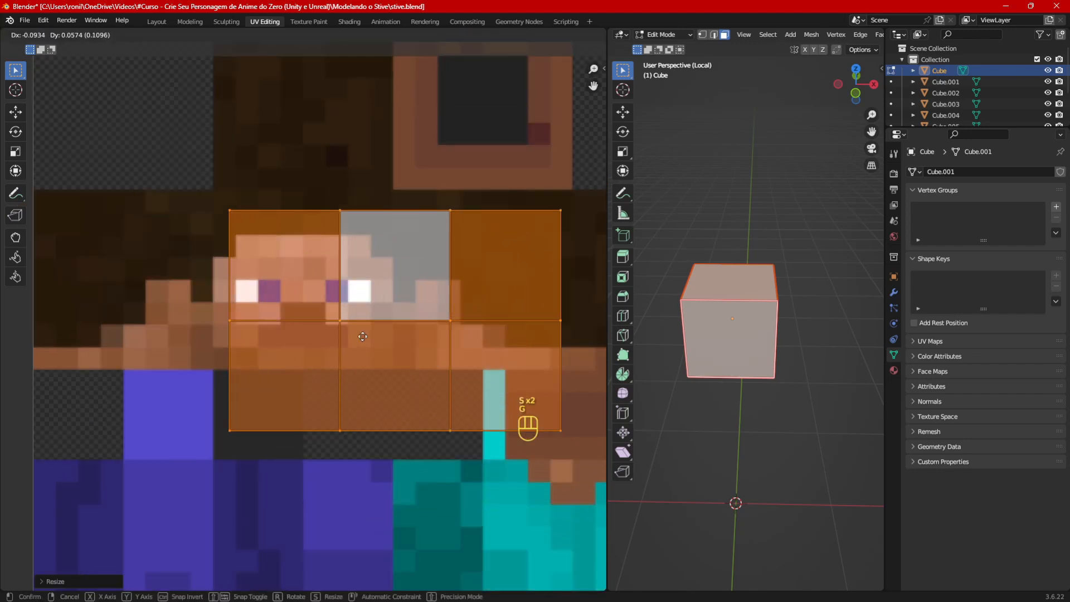
click(418, 382)
key(s)
click(331, 351)
key(g)
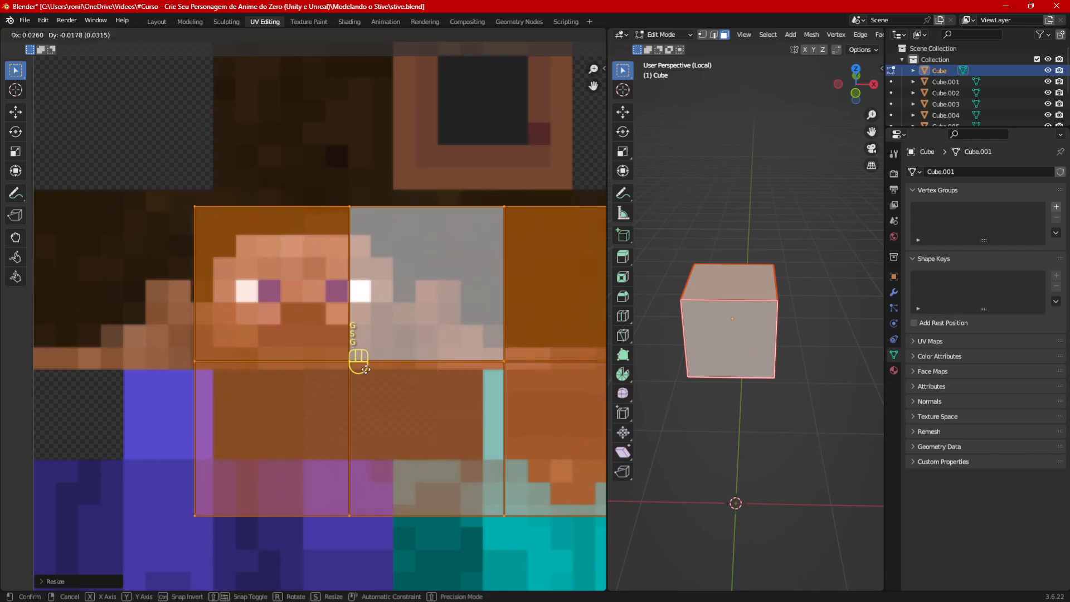
click(395, 382)
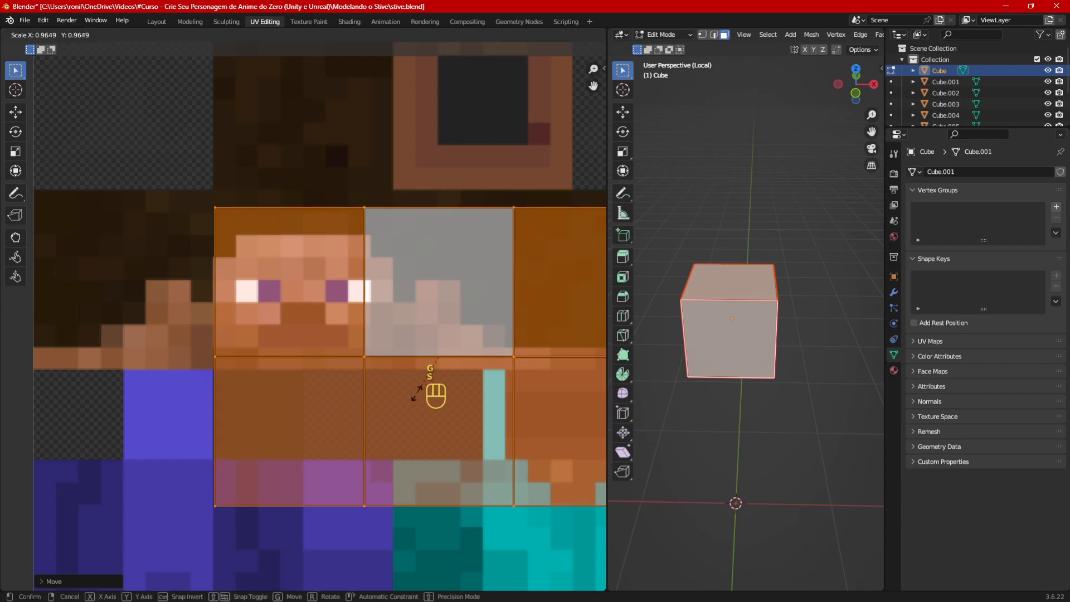
Step: Fine-tune the UV layout's scale and position until the upper-left island matches the edges of Steve's face
key(s)
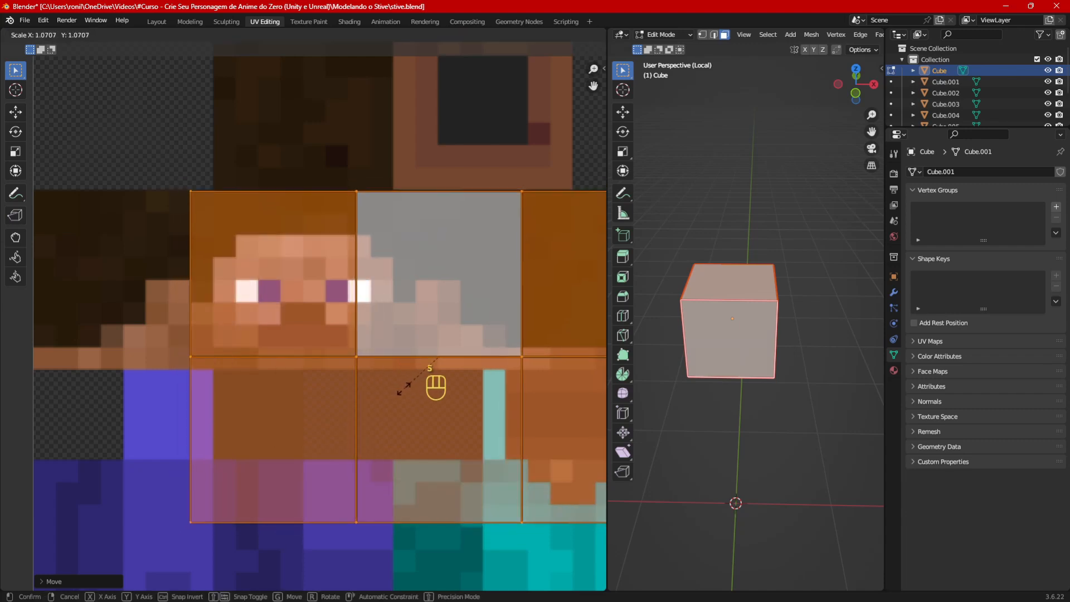
click(400, 383)
key(g)
click(395, 392)
key(s)
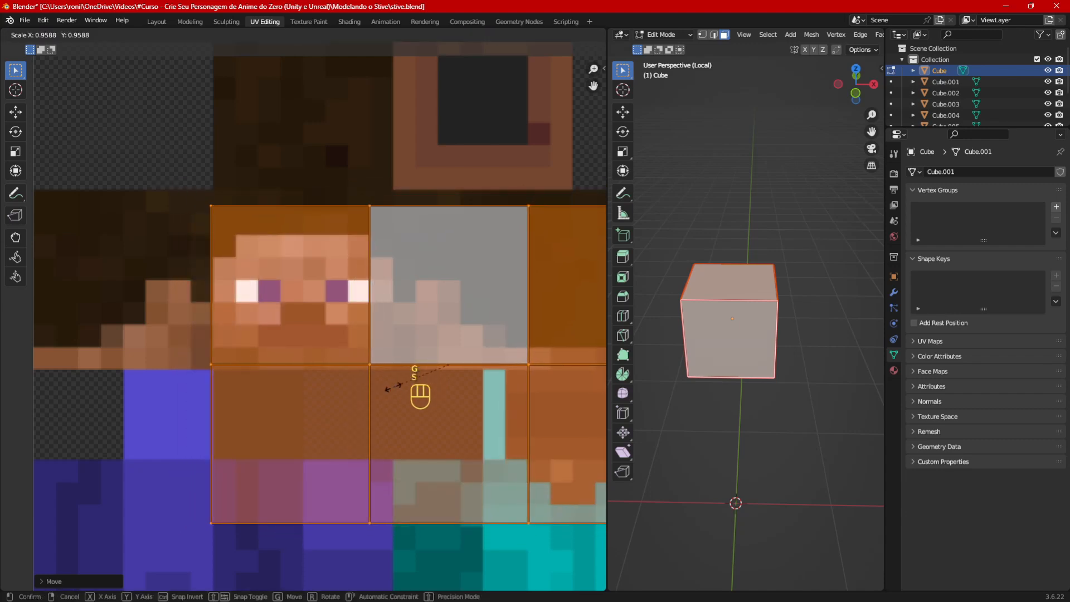
key(shift)
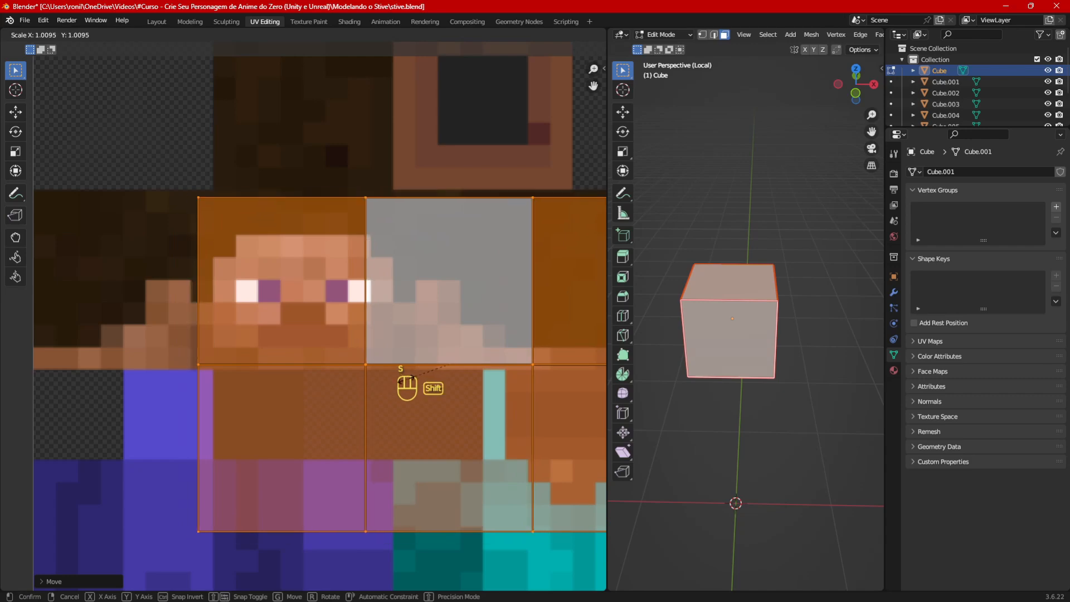
click(339, 405)
key(g)
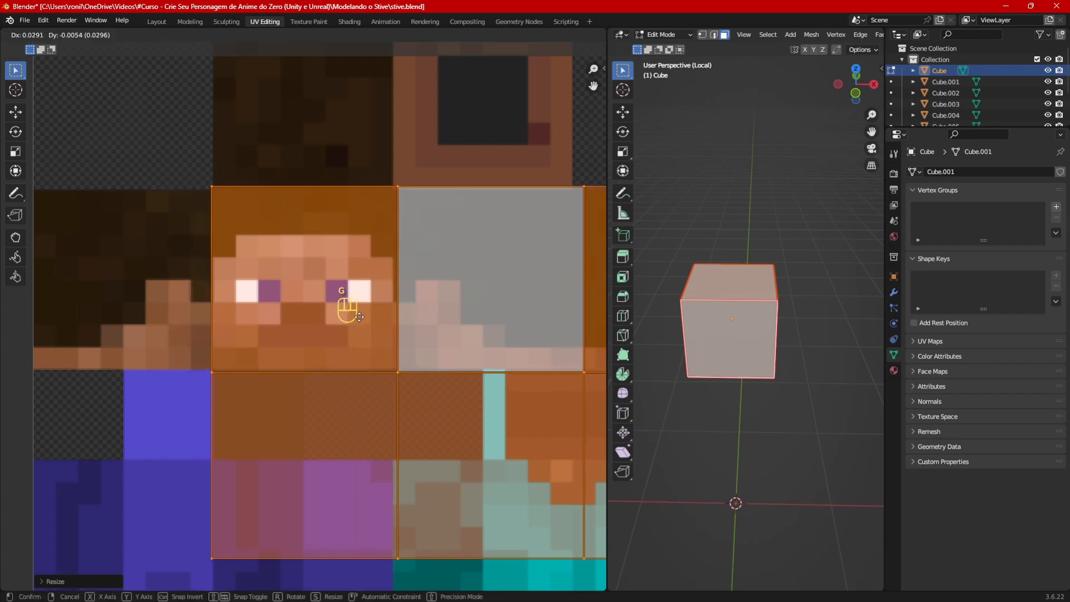
click(361, 317)
Step: Shrink the UV layout slightly and nudge it over the face area of the texture
key(s)
click(465, 363)
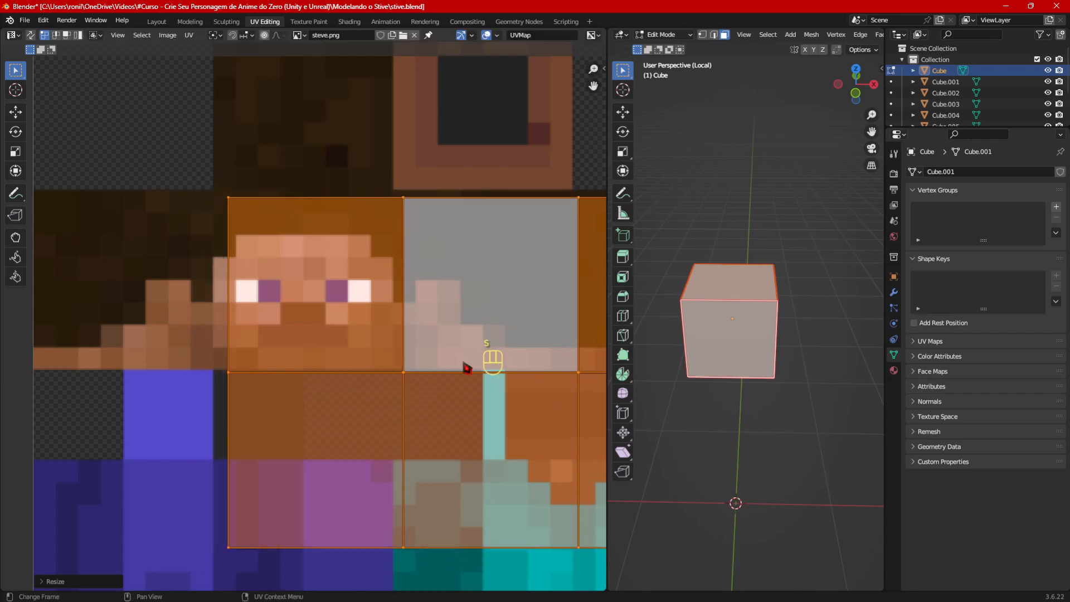
key(g)
click(437, 362)
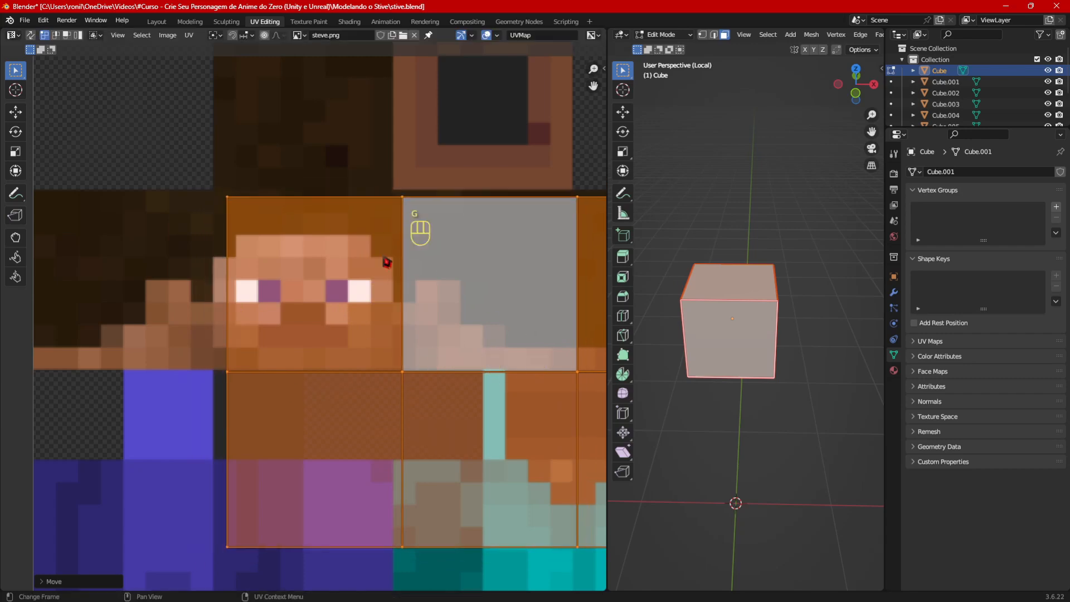
Step: Narrow the UV editor to give the 3D viewport more room, with the head cube seen at an angle
key(KP_1)
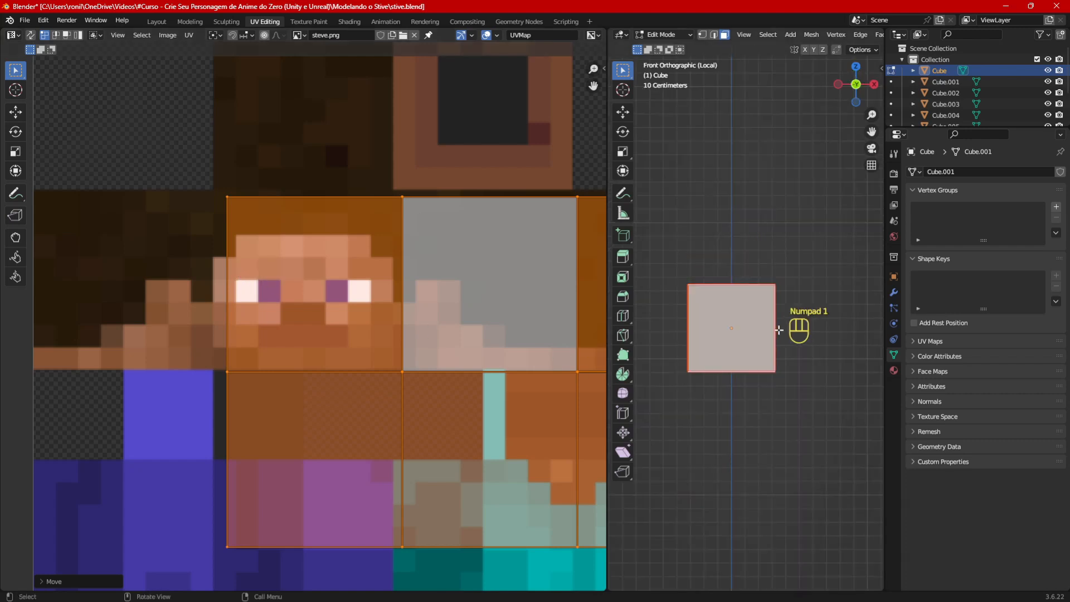
scroll(783, 334, up, 2)
middle_drag(839, 361, 667, 401)
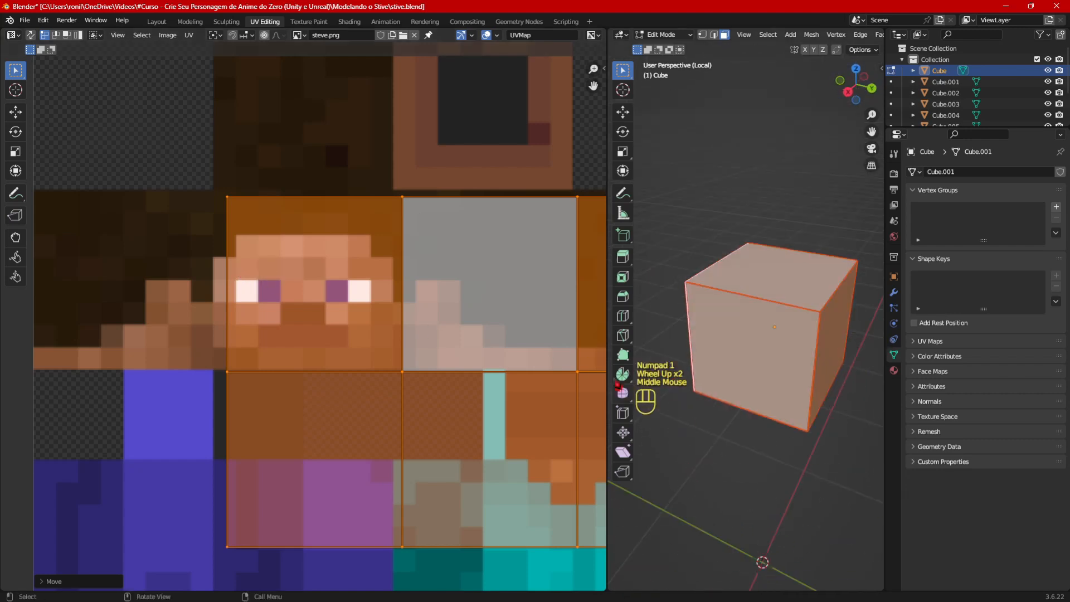
drag(607, 357, 449, 357)
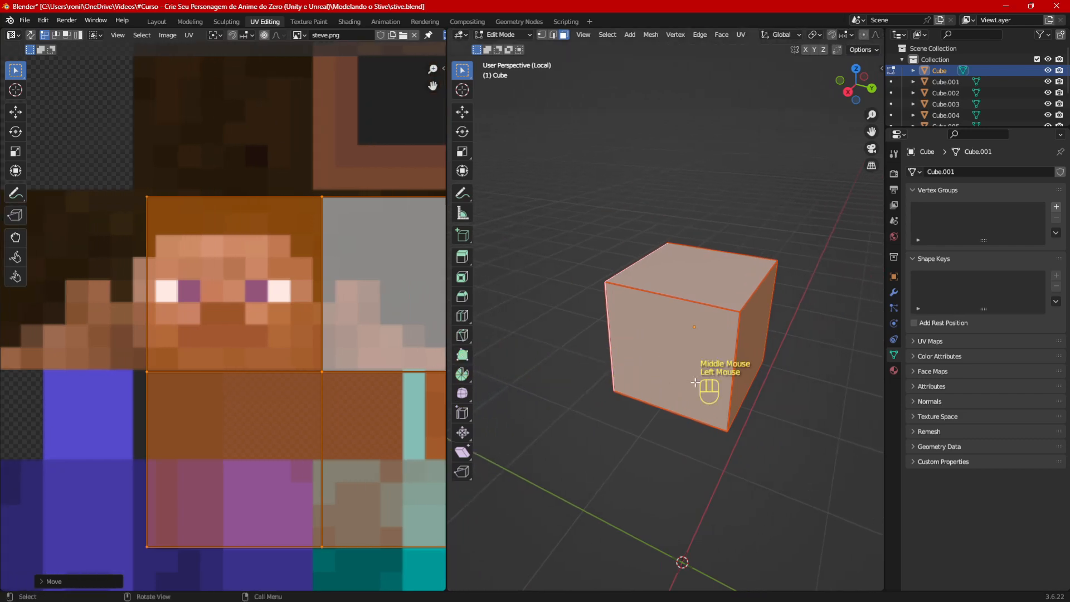
Step: Leave Edit Mode on the head cube and give the cube a new material
middle_drag(707, 383, 605, 382)
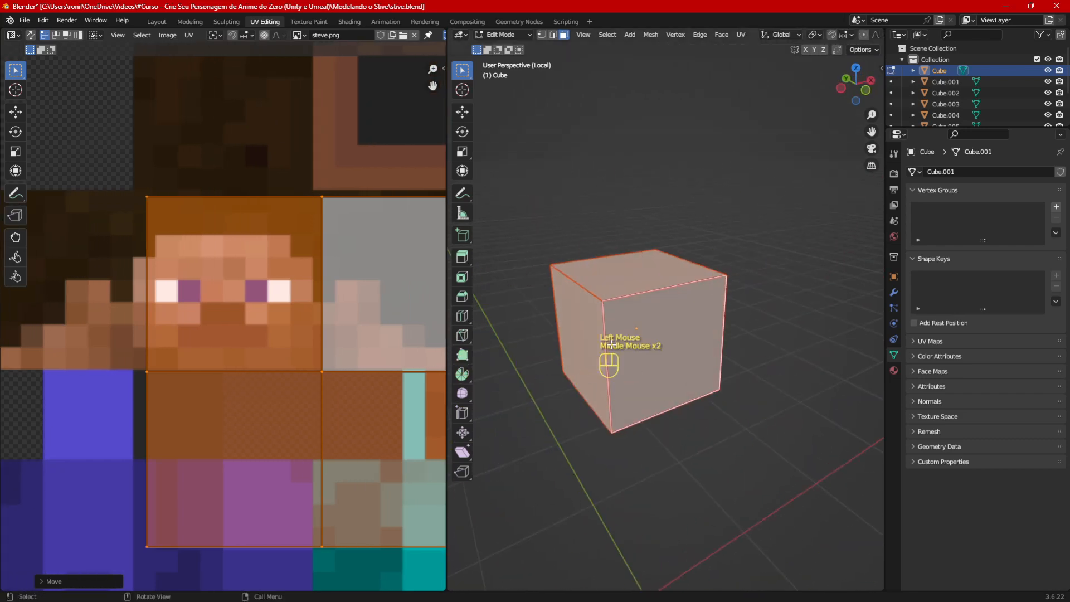
ctrl+middle_drag(696, 350, 719, 356)
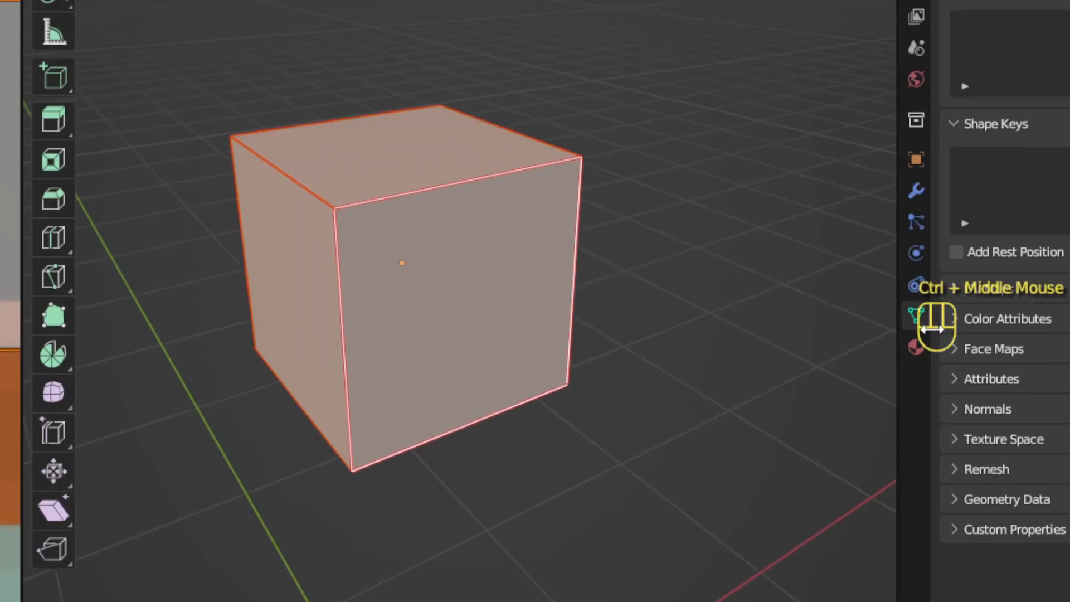
key(Tab)
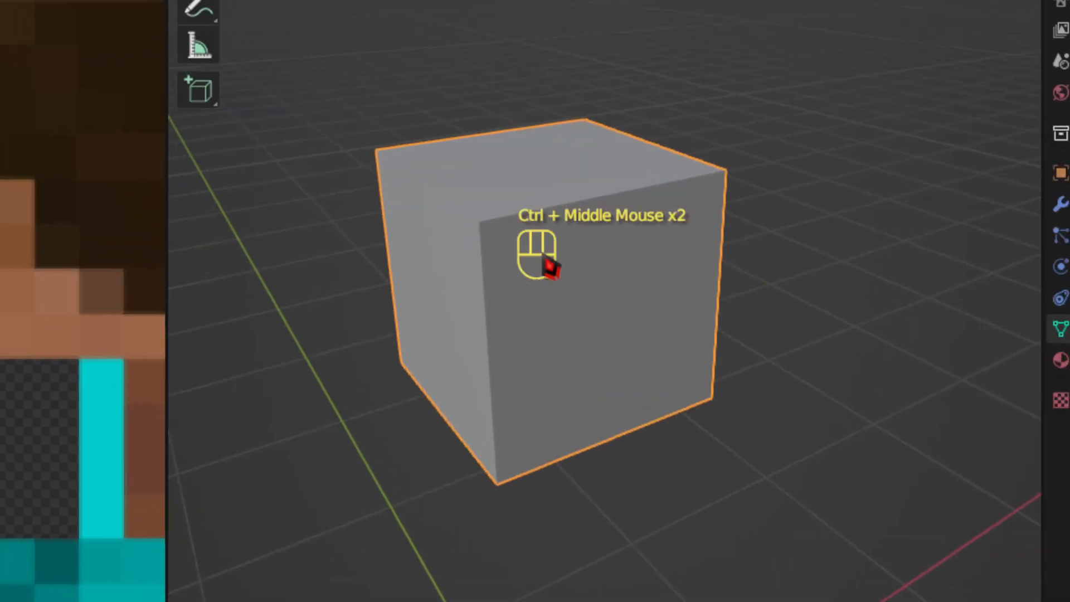
click(617, 222)
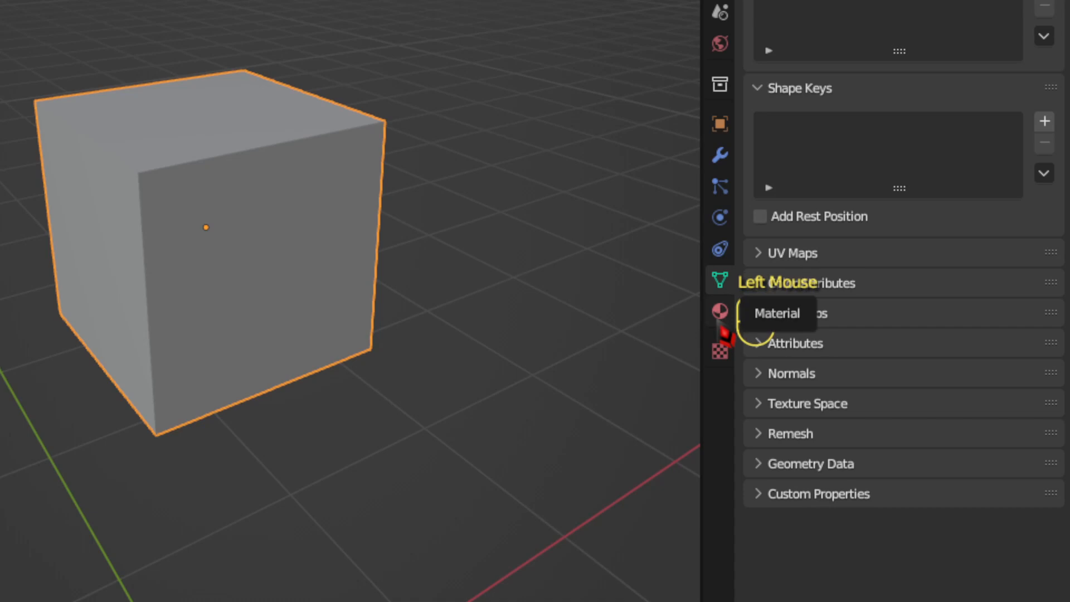
click(1060, 361)
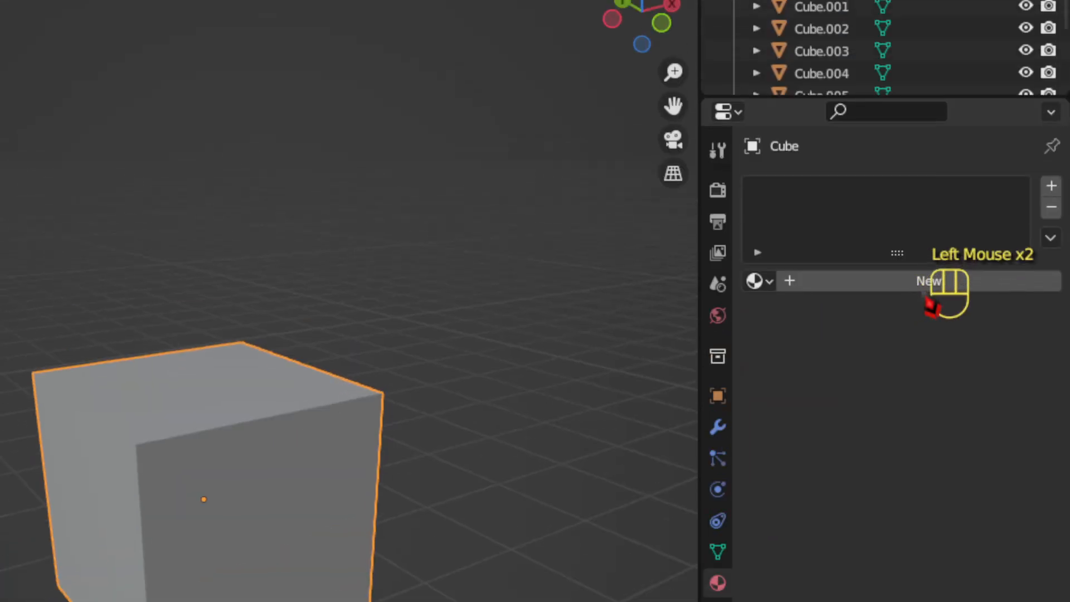
click(927, 279)
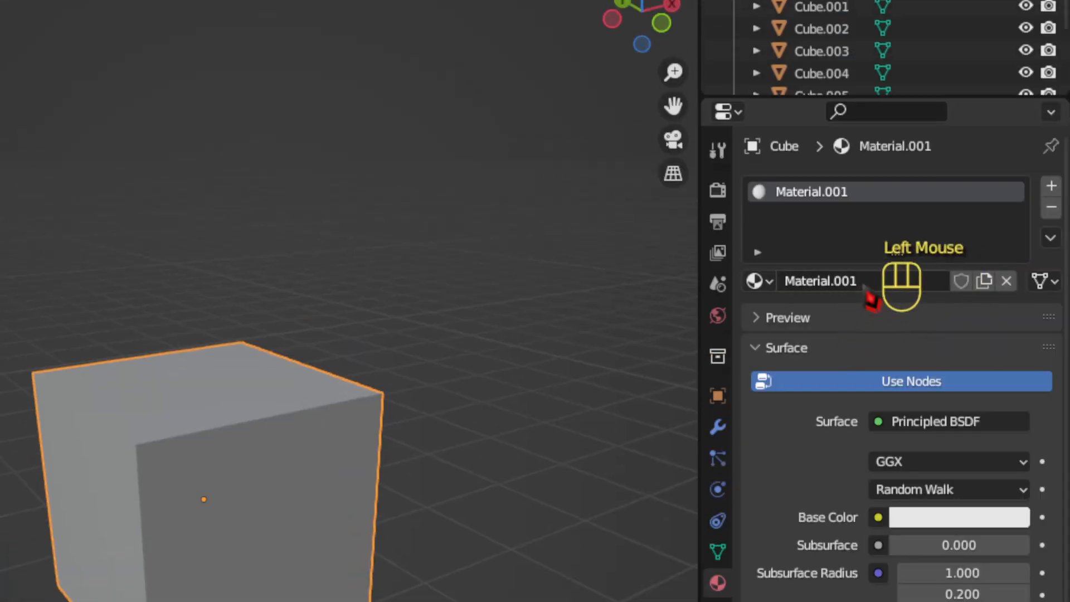
Step: Rename the head cube's new material to "Texture"
double_click(861, 282)
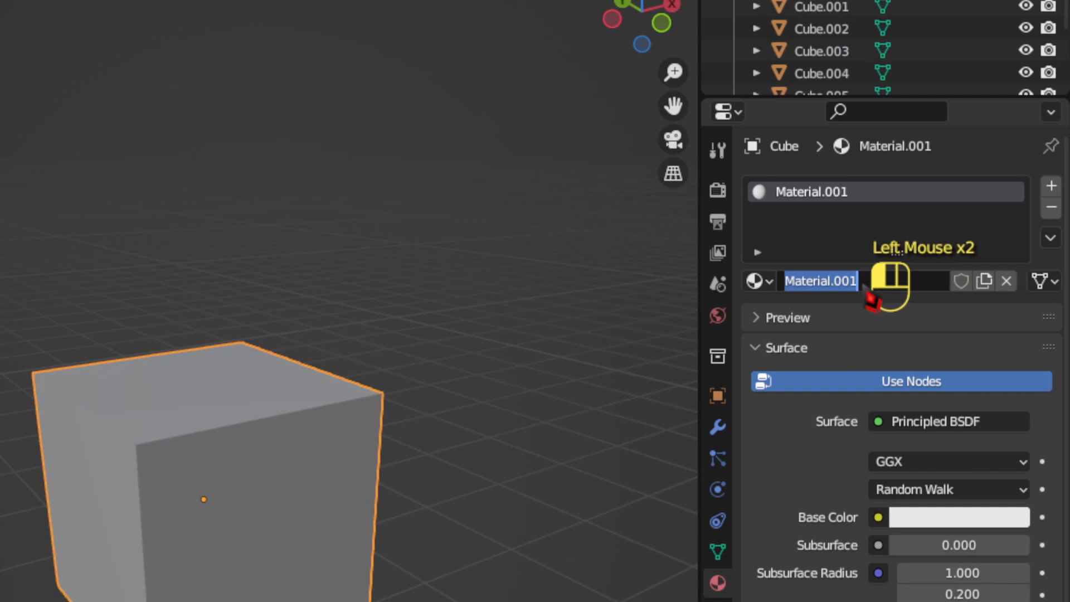
text(Te)
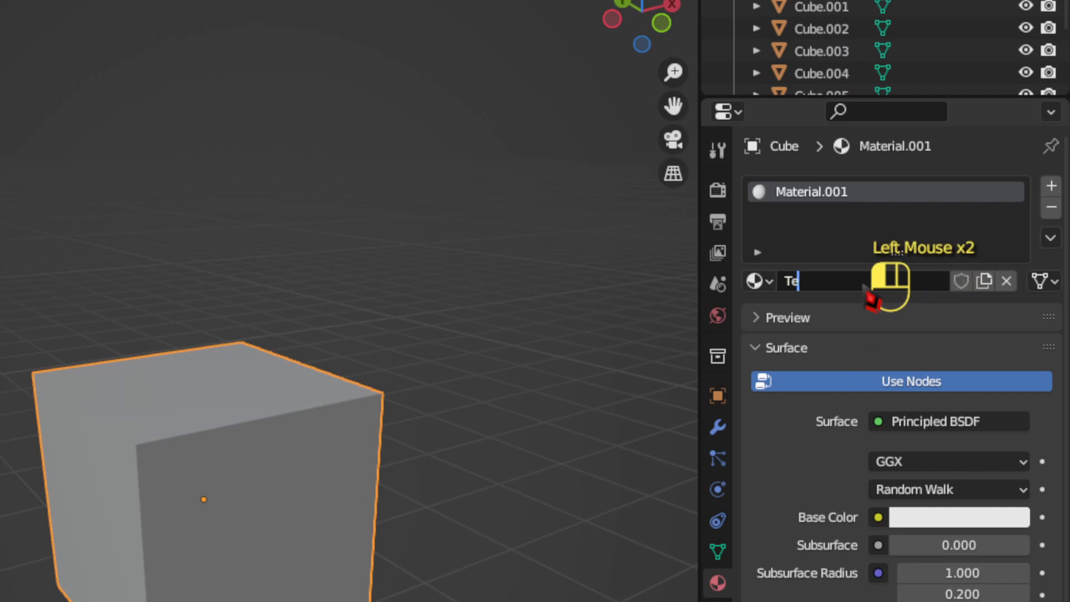
text(ture)
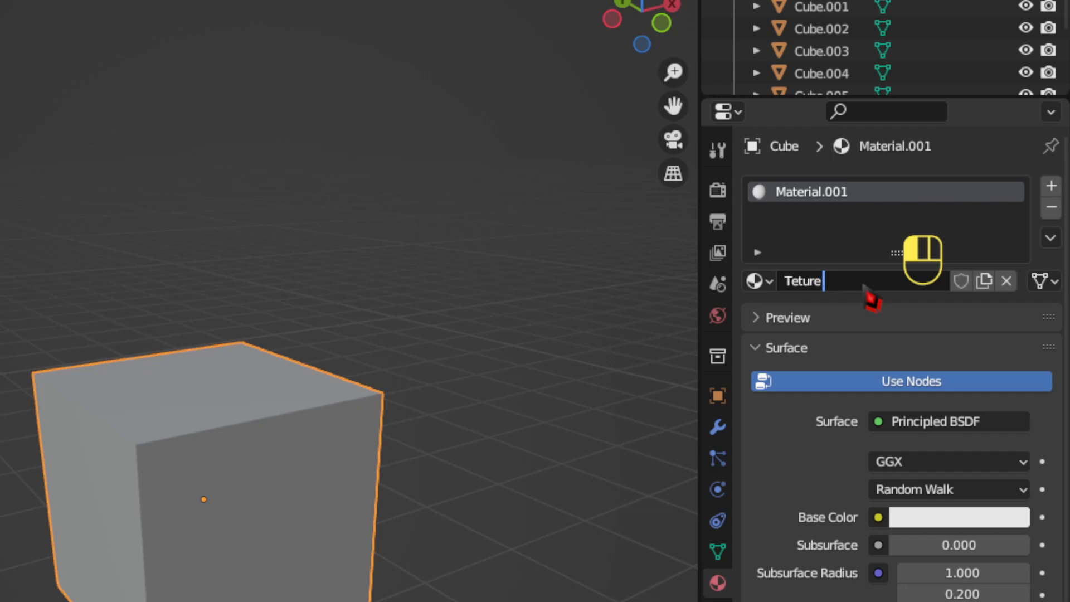
text( St)
key(BackSpace)
key(BackSpace)
text(x)
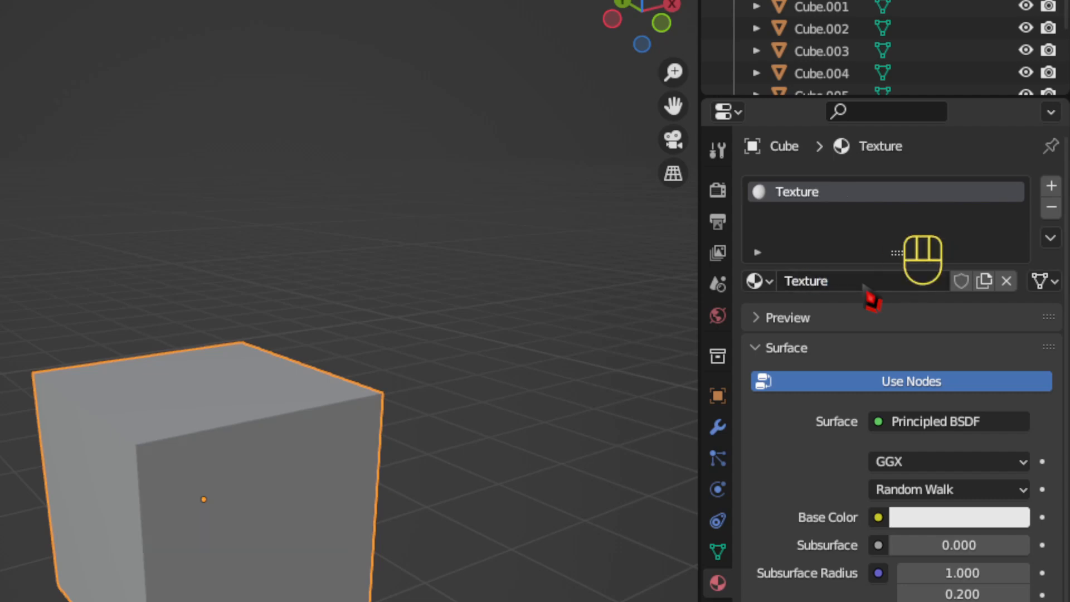
ctrl+middle_click(870, 296)
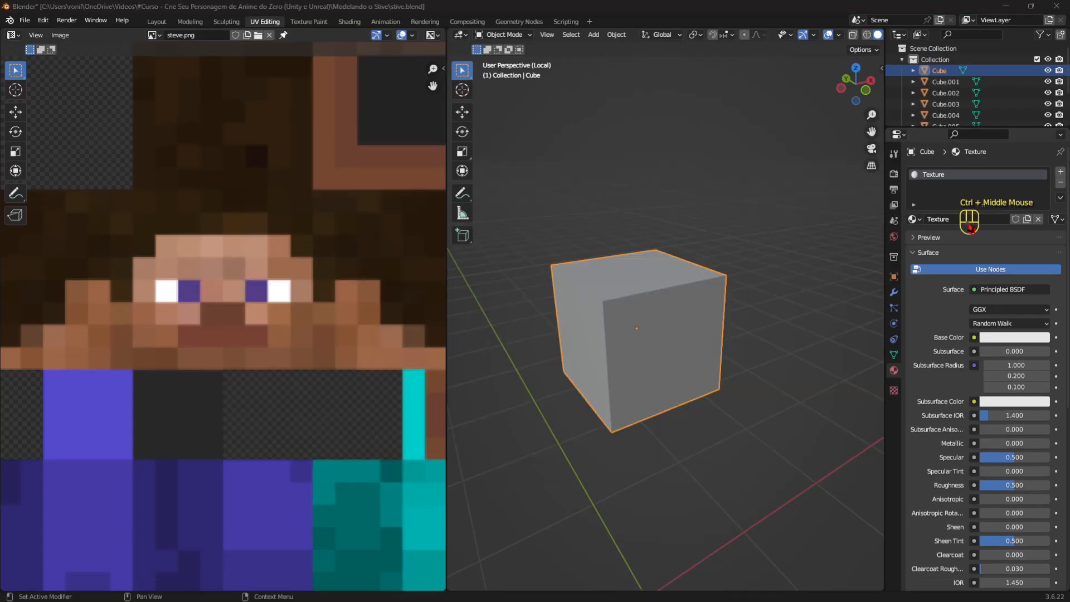
Step: Switch to the Shading workspace and enlarge the shader node editor, leaving free space beside the Principled BSDF node
ctrl+middle_click(973, 335)
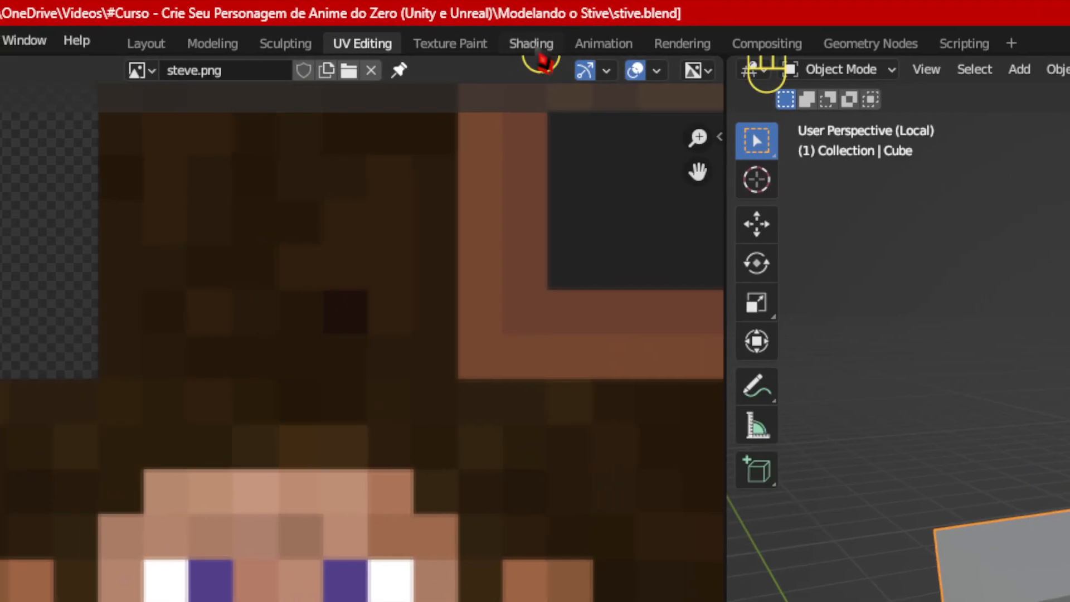
click(536, 50)
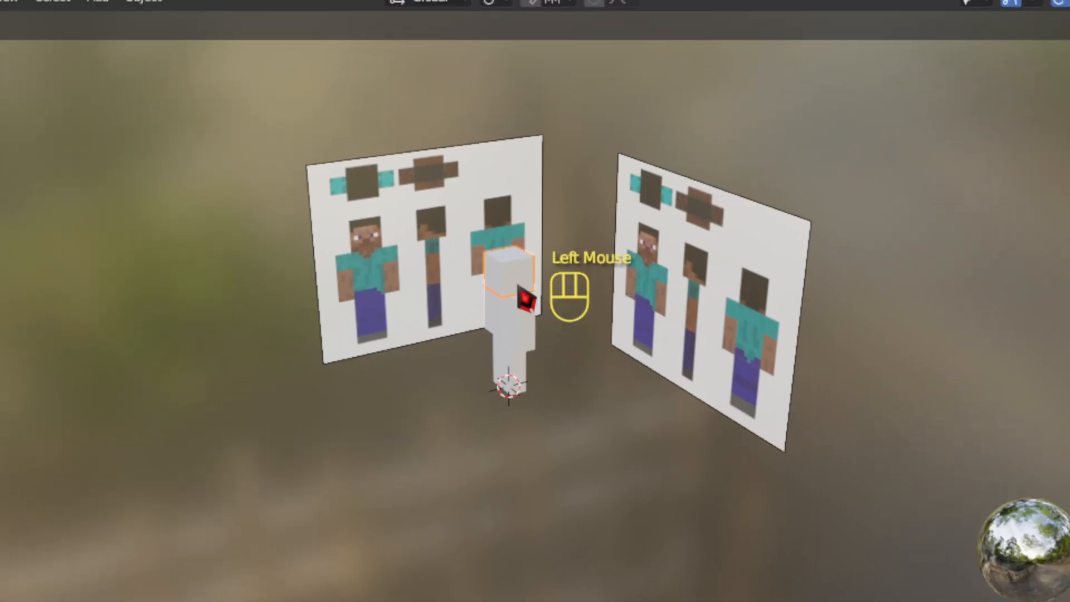
scroll(497, 207, up, 2)
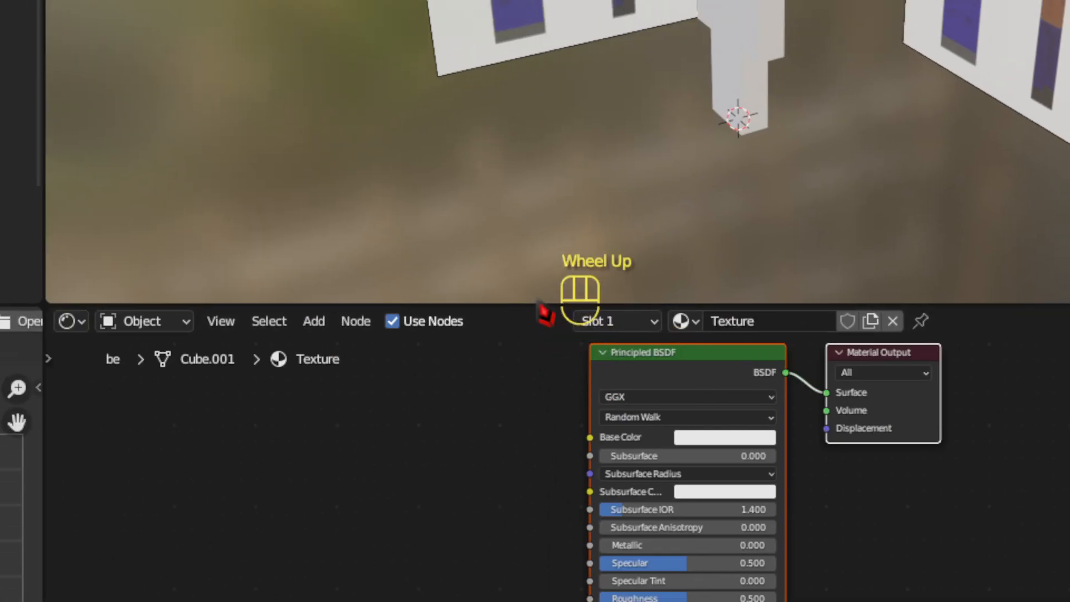
click(525, 308)
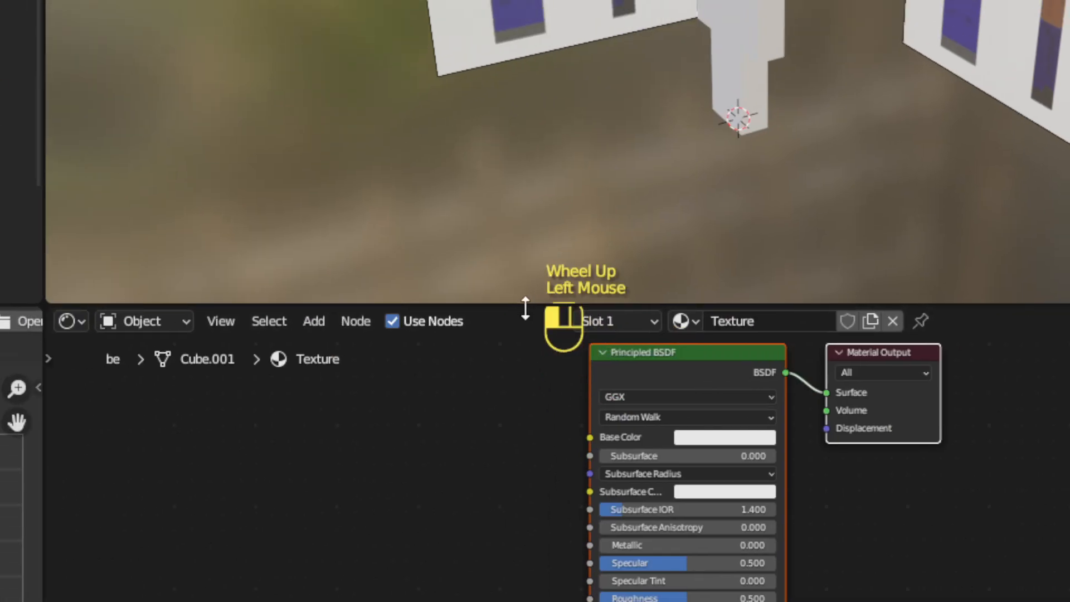
drag(525, 308, 525, 117)
middle_drag(504, 241, 735, 329)
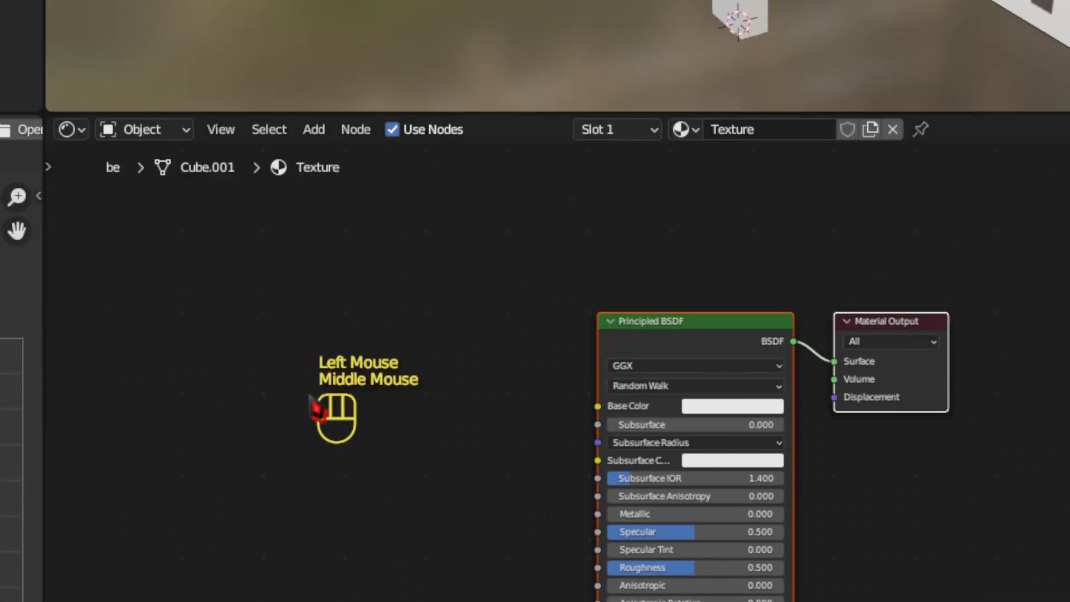
middle_drag(419, 428, 475, 328)
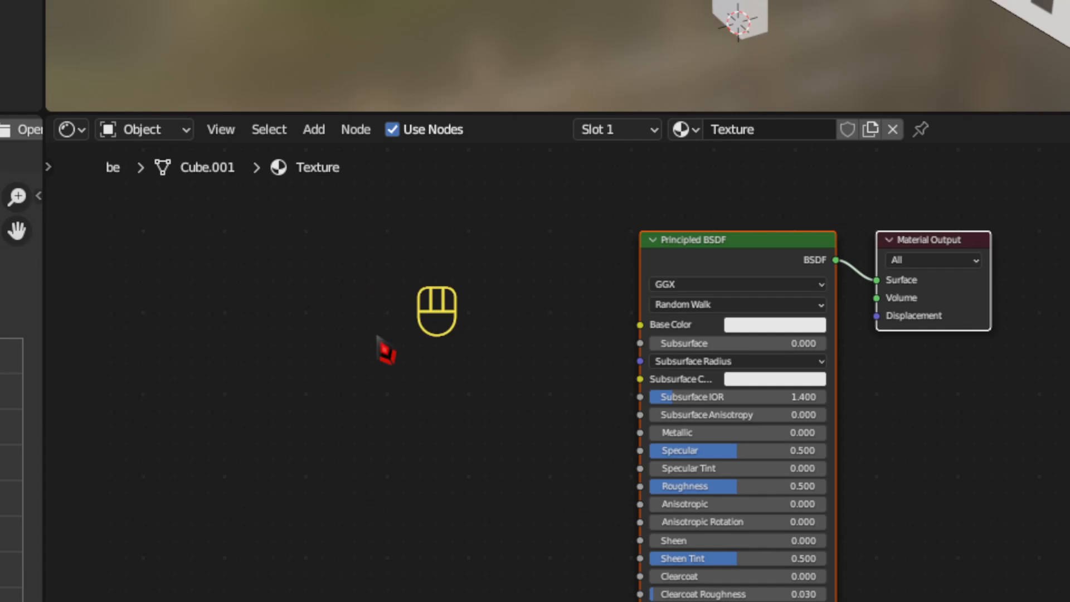
key(space)
key(space)
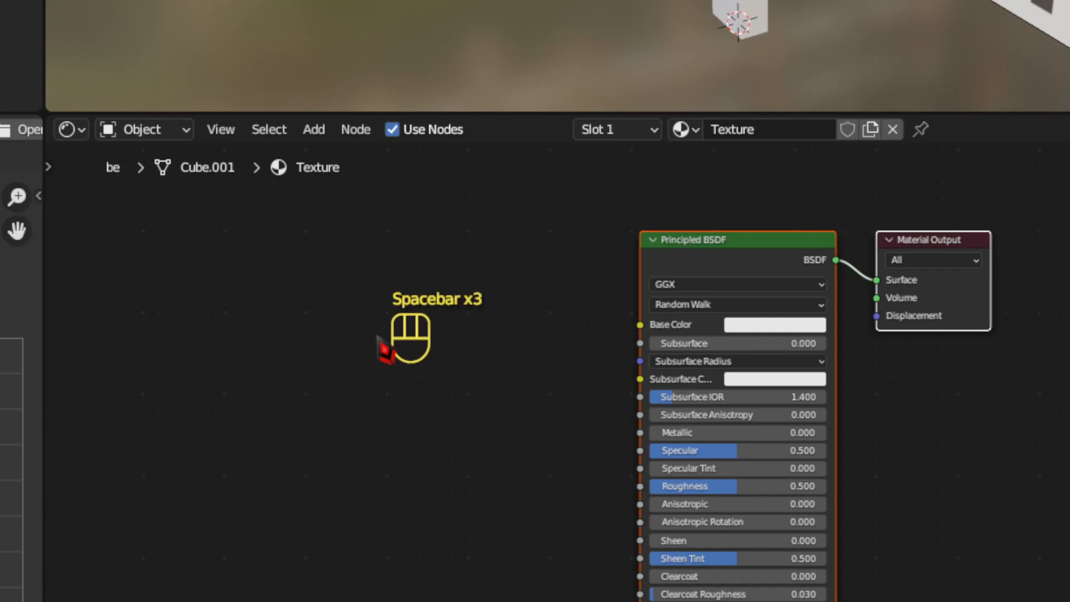
key(space)
key(space)
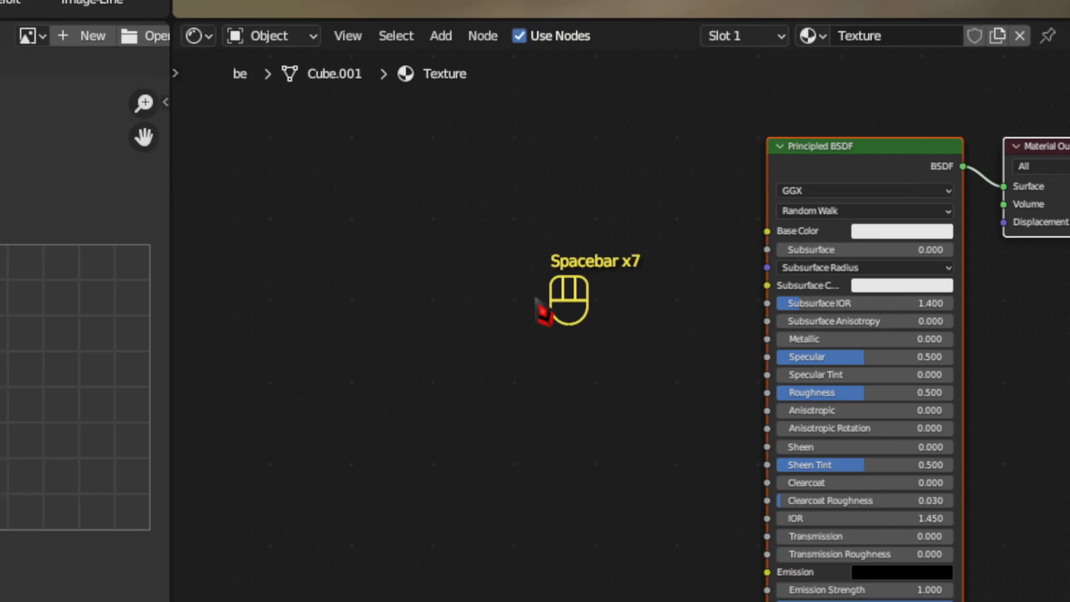
key(F3)
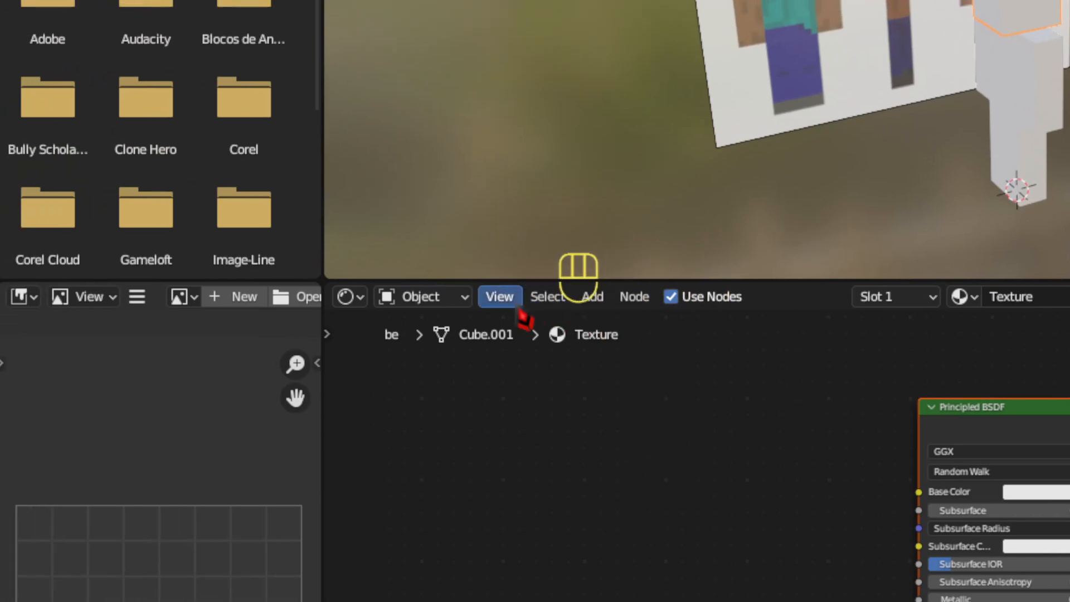
click(360, 37)
mouse_move(390, 41)
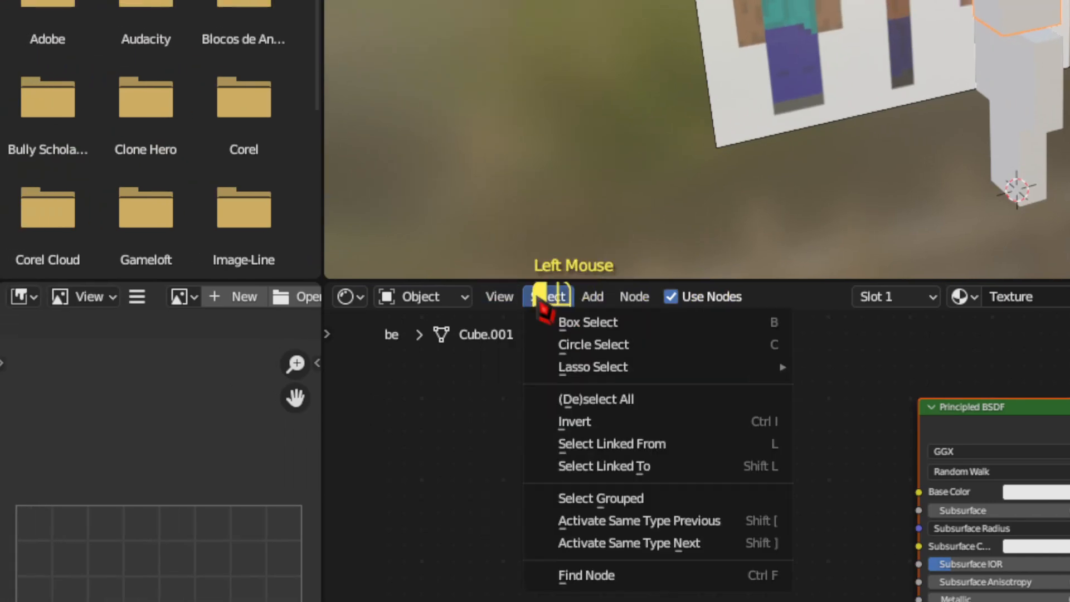
click(634, 297)
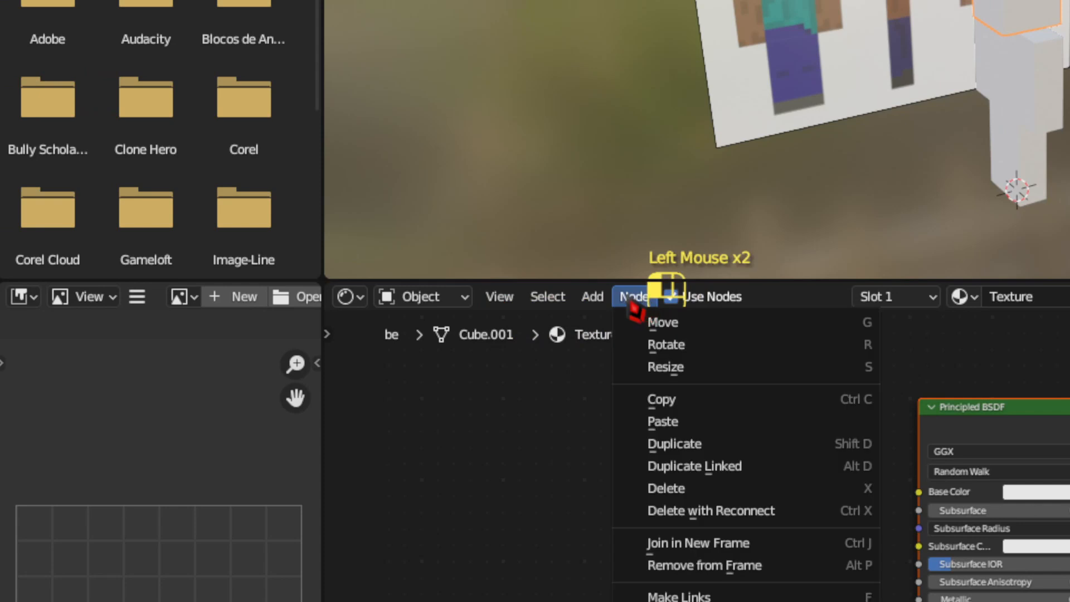
click(592, 298)
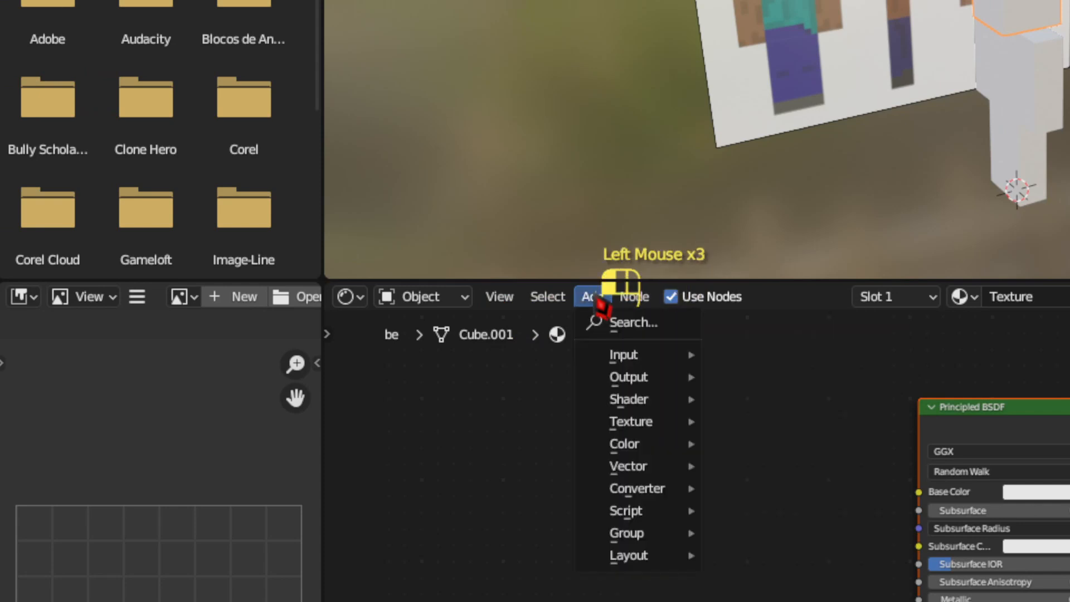
mouse_move(634, 301)
click(593, 296)
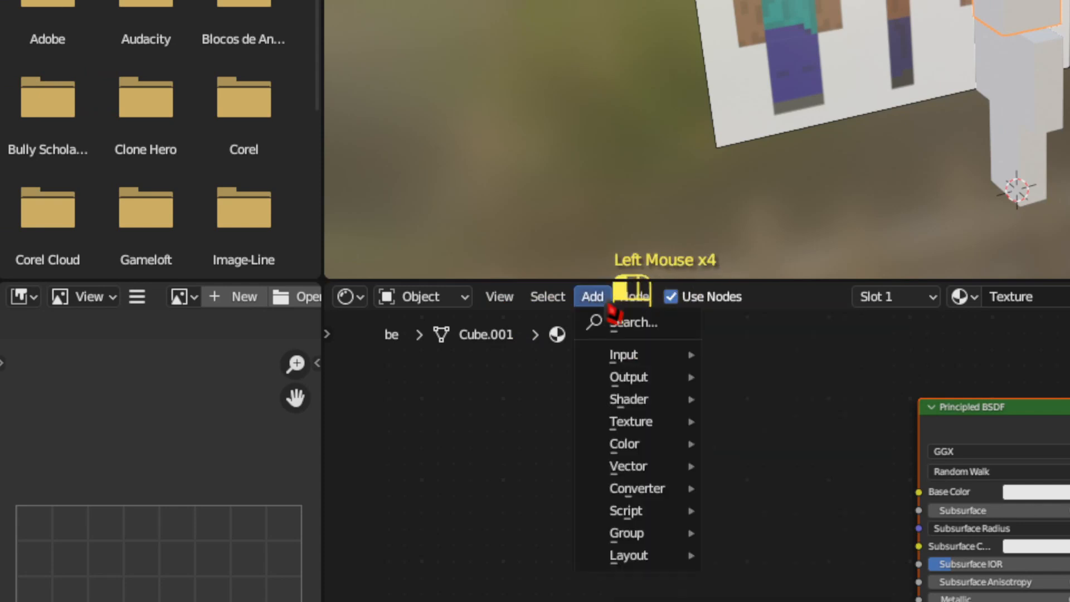
click(623, 322)
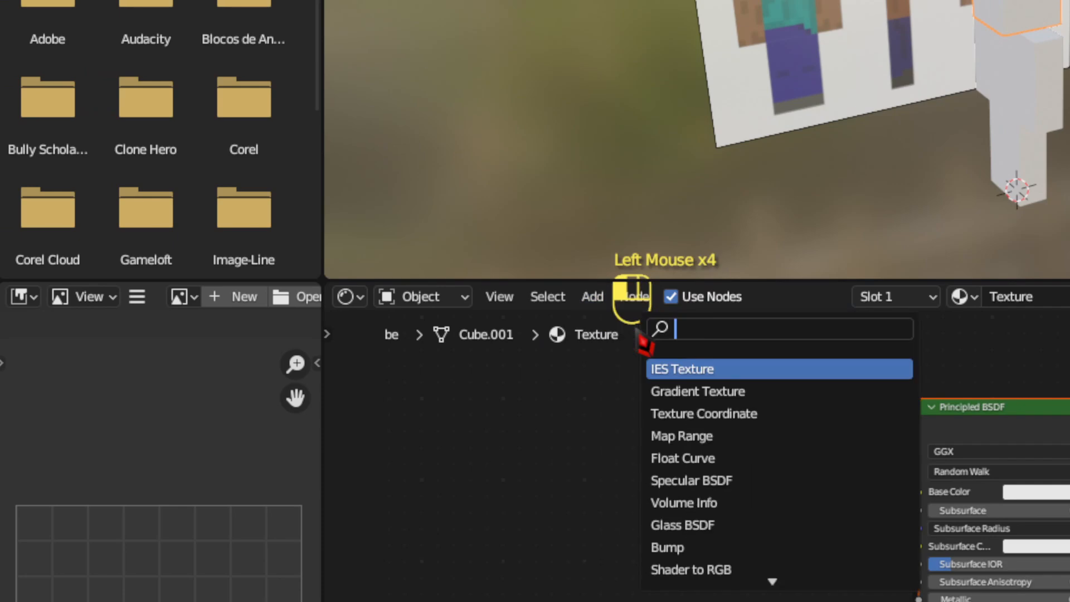
Step: Add an Image Texture node beside the Principled BSDF node and delete it again
click(597, 304)
mouse_move(653, 385)
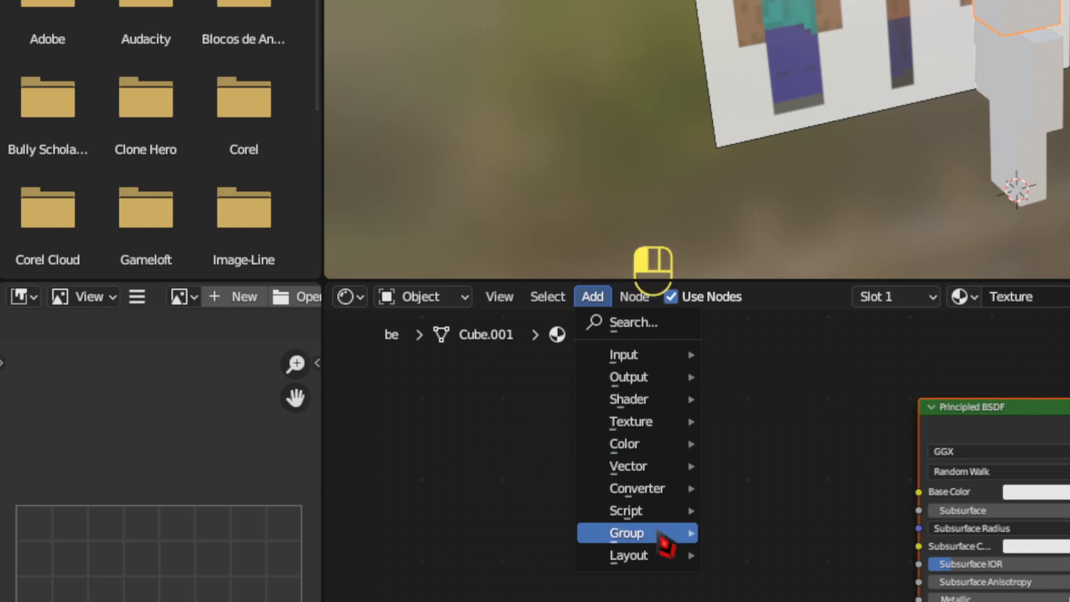
mouse_move(685, 484)
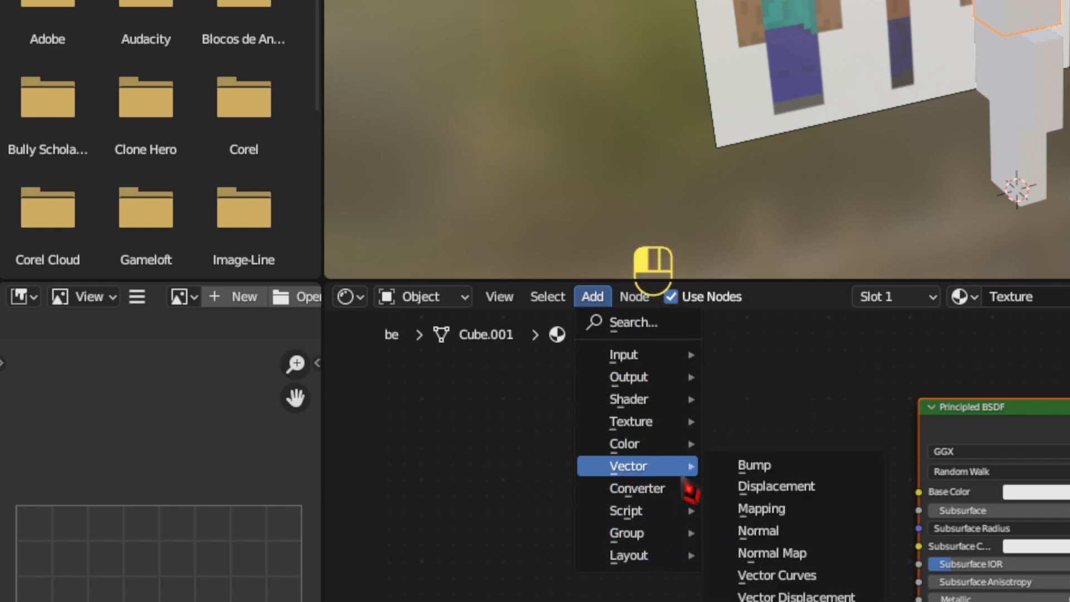
mouse_move(686, 427)
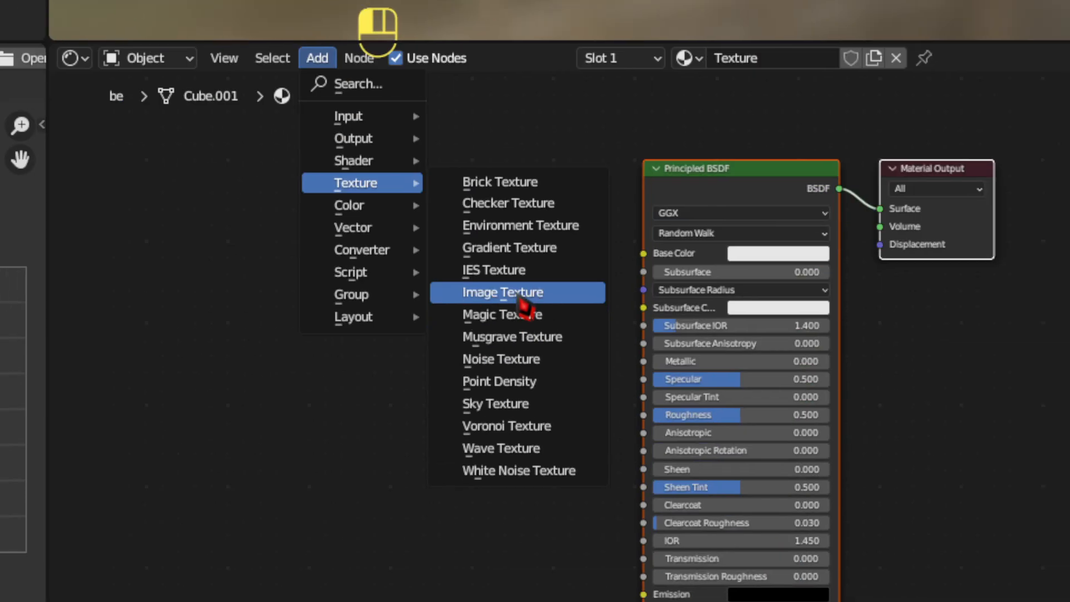
click(794, 534)
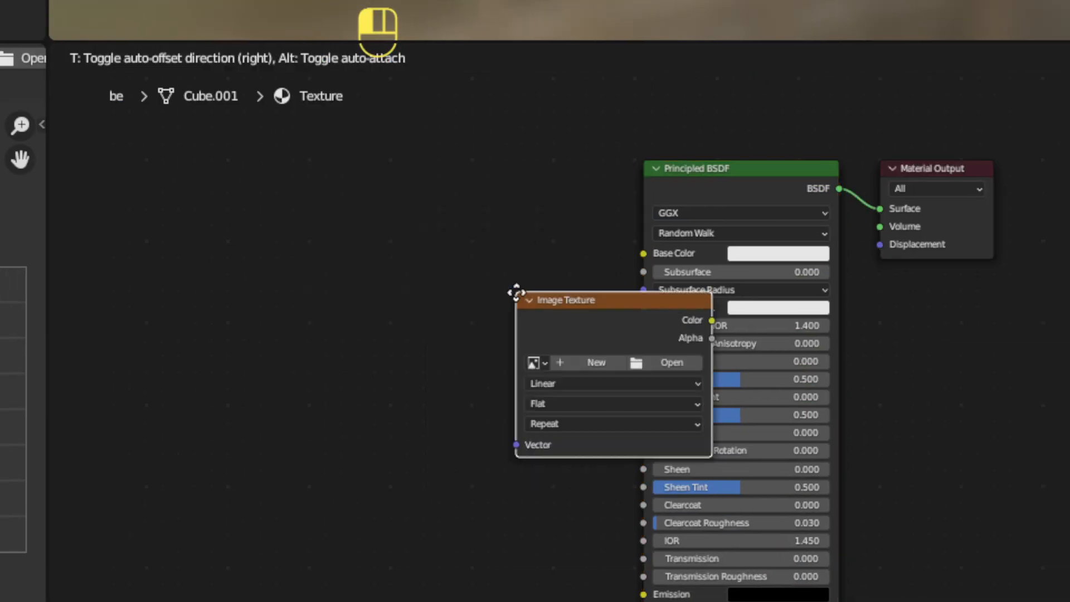
click(271, 230)
drag(367, 237, 397, 253)
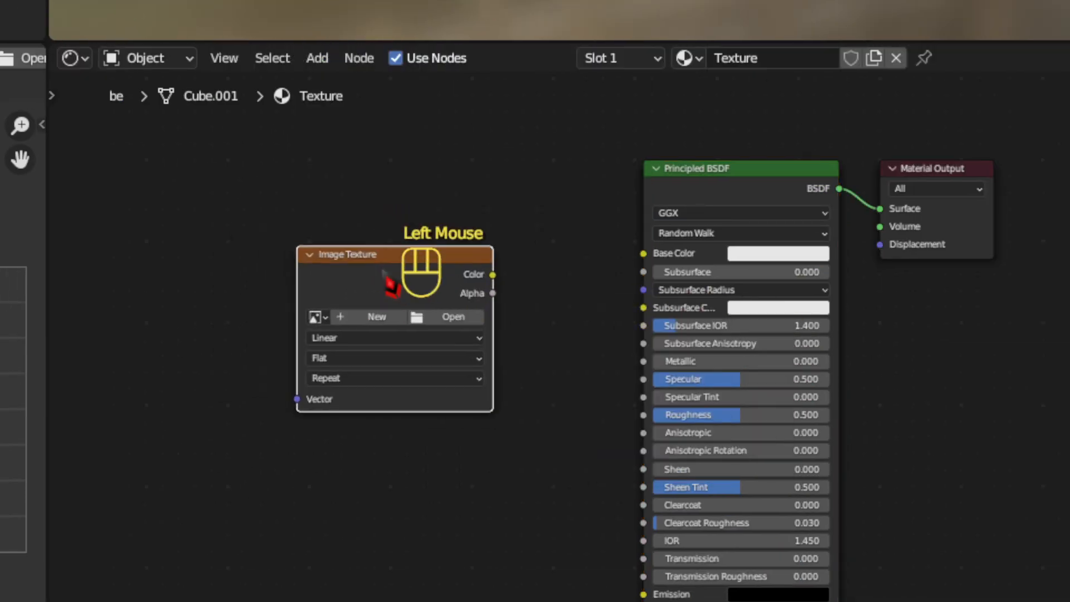
key(KP_Decimal)
scroll(875, 351, up, 2)
middle_drag(886, 348, 657, 340)
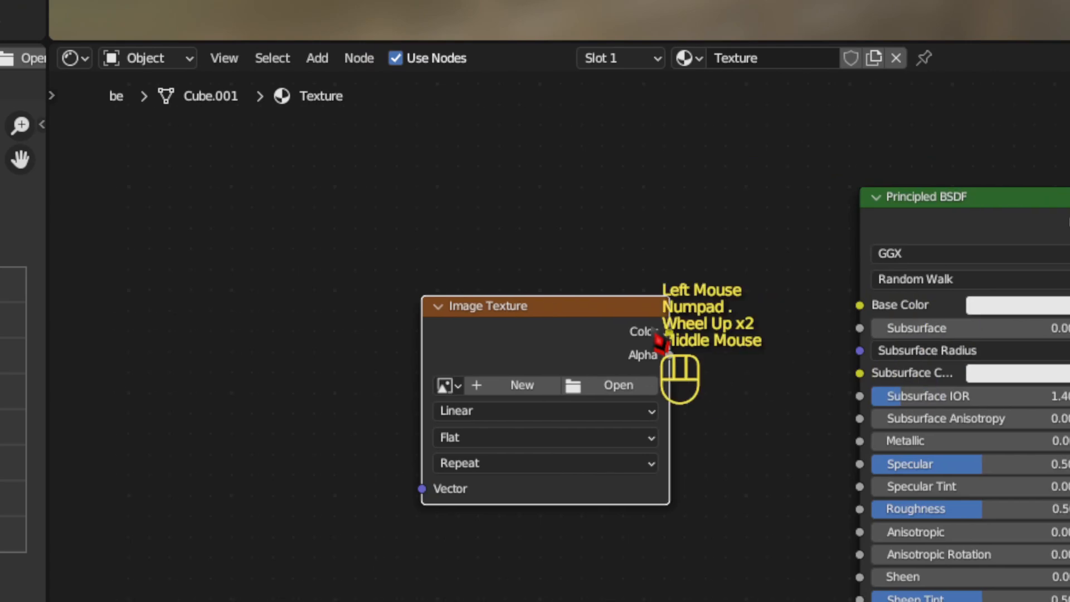
key(x)
Step: Search for "image" and add an Image Texture node, placed in the free space before the Principled BSDF node
key(F3)
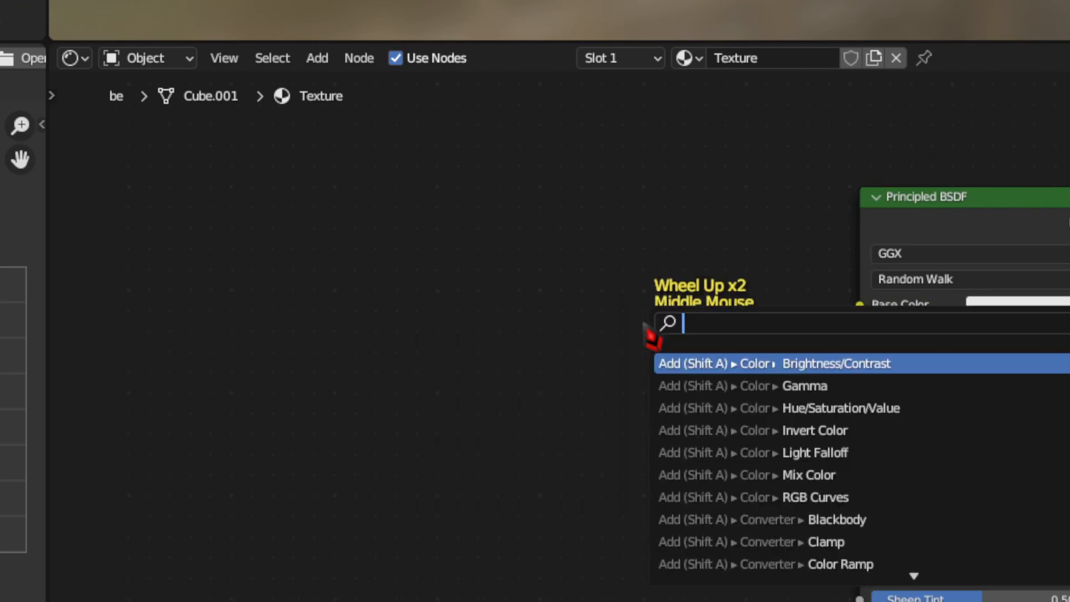
text(image)
key(Down)
key(Return)
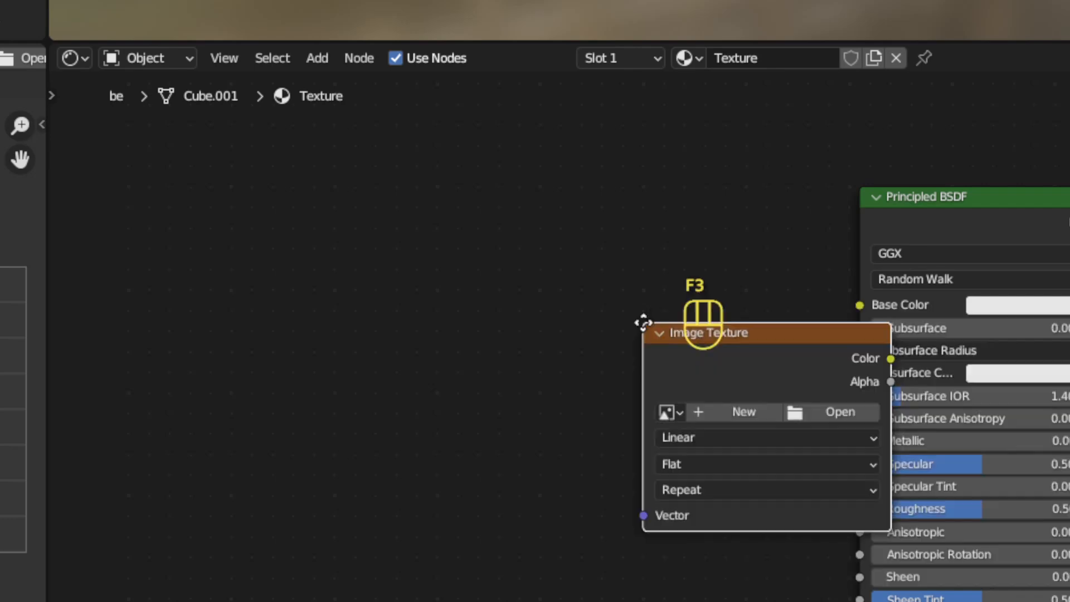
click(434, 212)
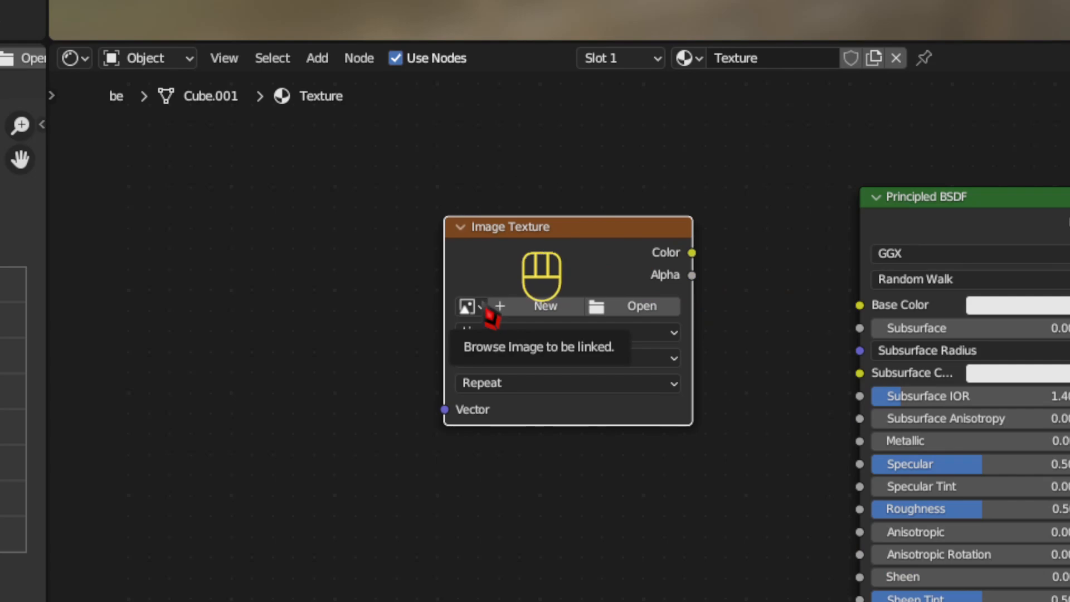
Step: Assign the already loaded steve.png image to the Image Texture node
click(468, 306)
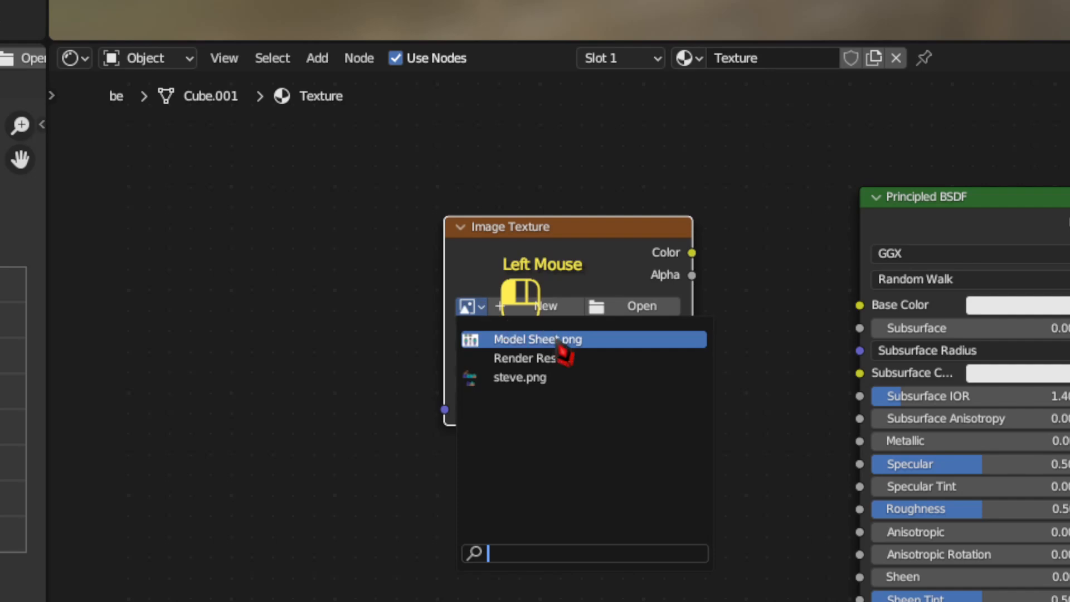
click(523, 377)
click(530, 279)
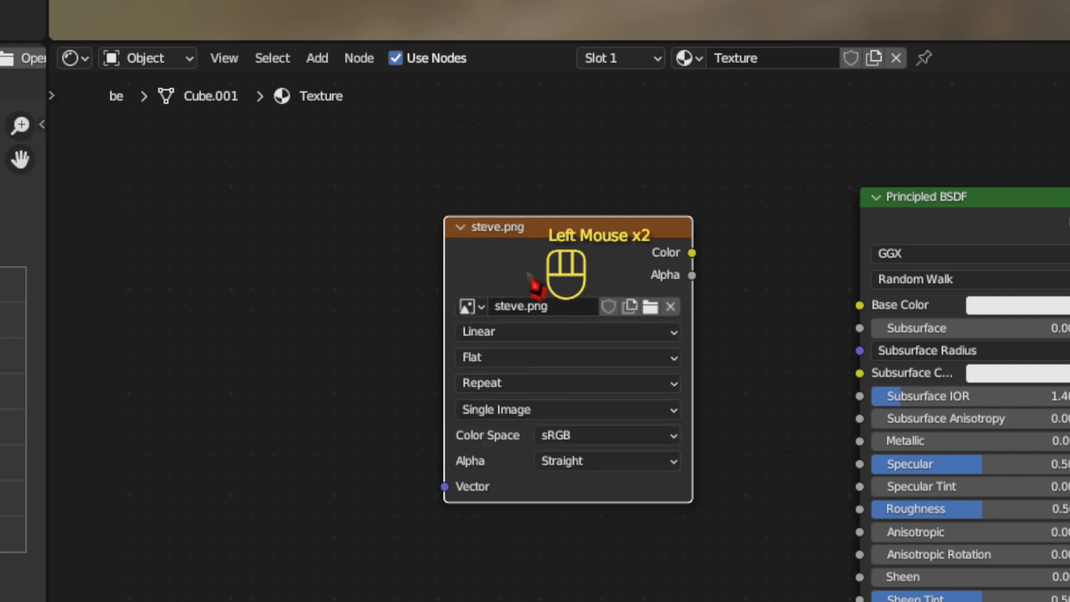
click(330, 258)
click(526, 278)
scroll(334, 290, down, 1)
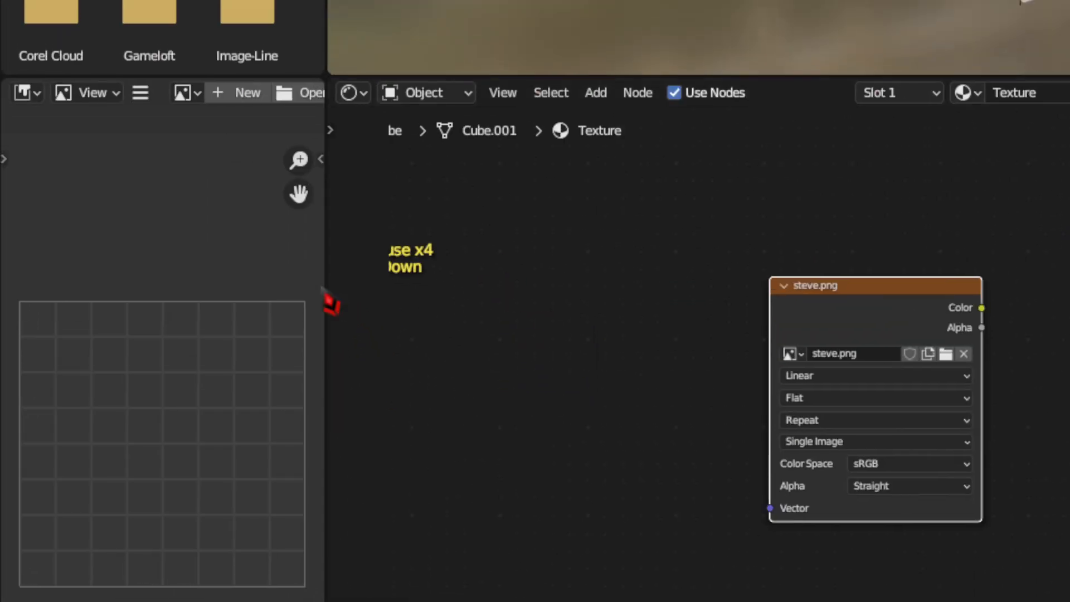
Step: Widen the image editor beside the node editor and display steve.png in it, zoomed out to the whole image
click(323, 286)
drag(325, 273, 468, 273)
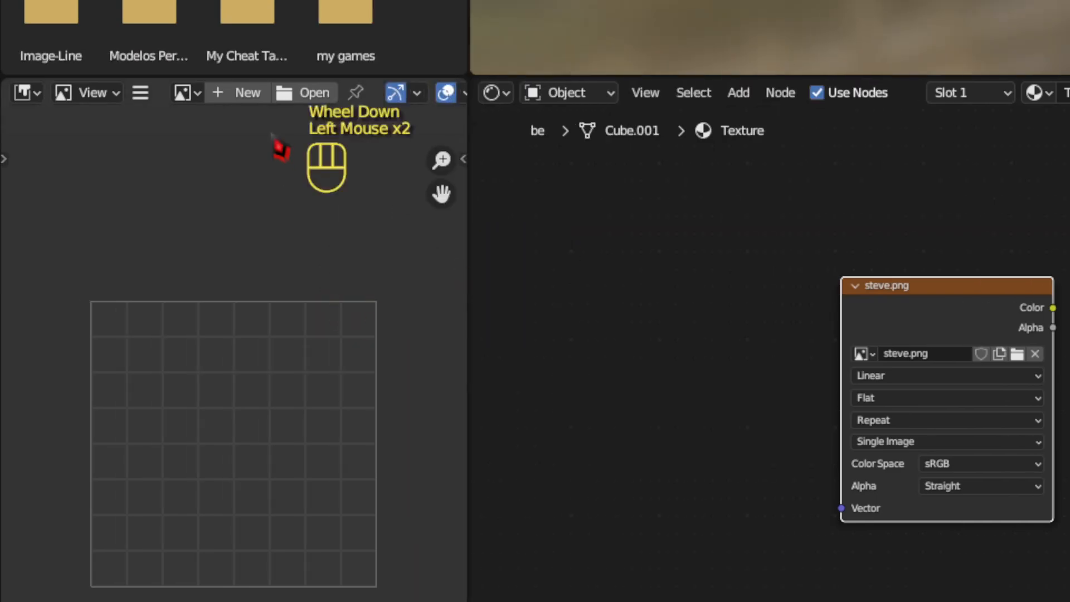
click(188, 93)
click(245, 169)
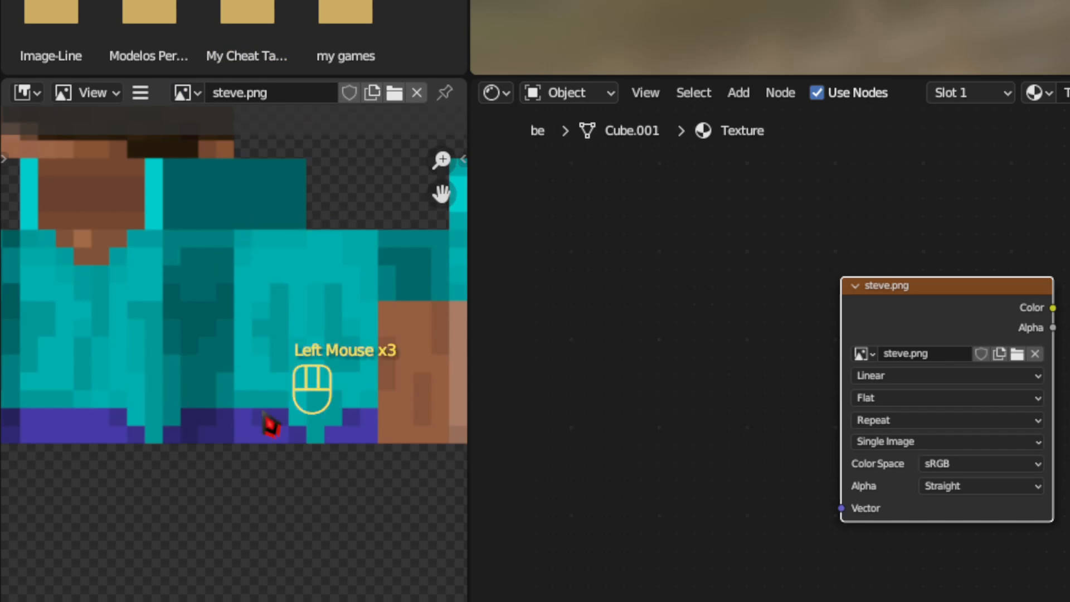
scroll(267, 426, down, 2)
Step: Connect the steve.png node's Color output to the Principled BSDF's Base Color and inspect the textured head
click(955, 310)
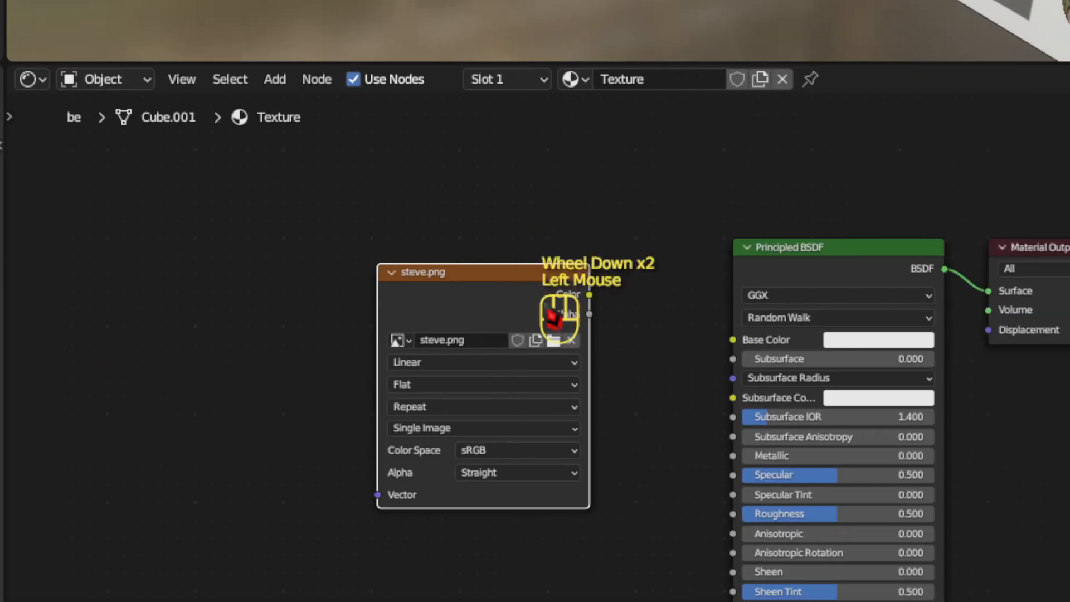
drag(589, 295, 691, 347)
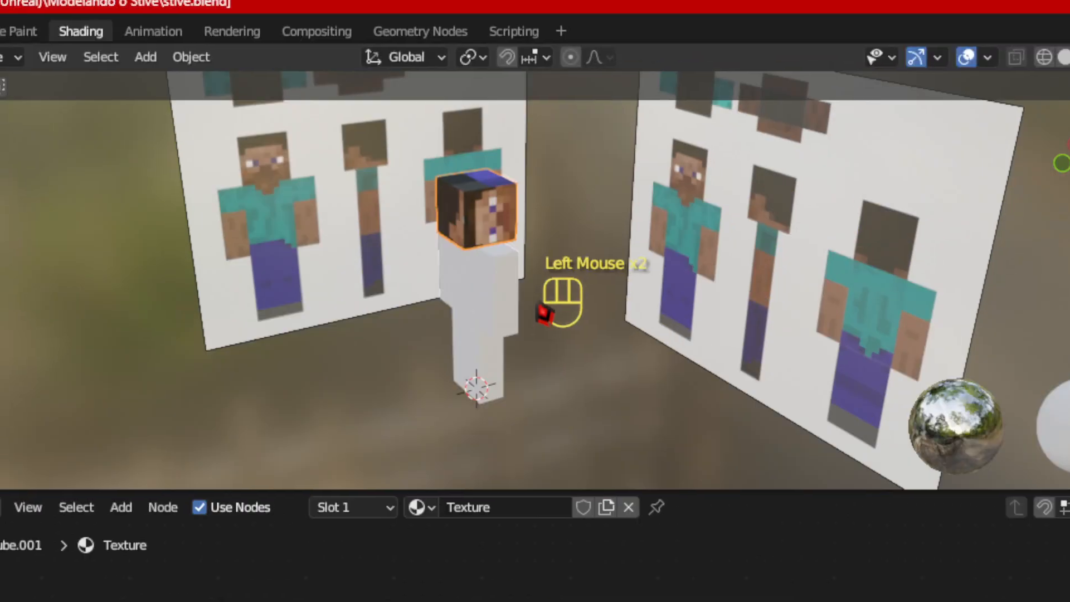
scroll(543, 315, up, 2)
middle_drag(543, 312, 649, 289)
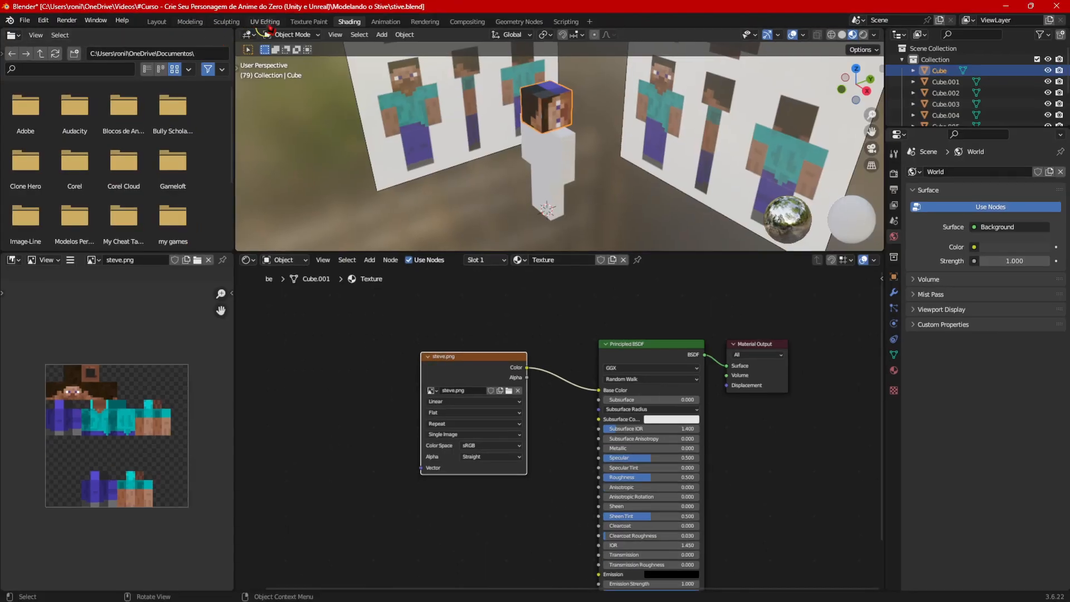
Step: Switch to the UV Editing workspace and bring the head cube into view
click(266, 21)
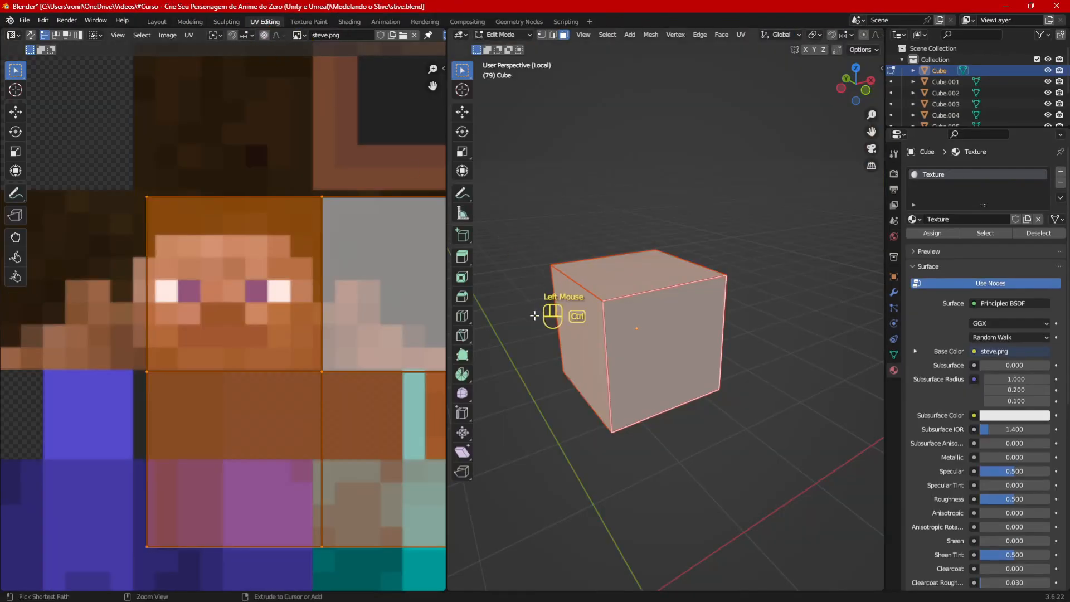
ctrl+middle_click(534, 315)
scroll(313, 351, down, 3)
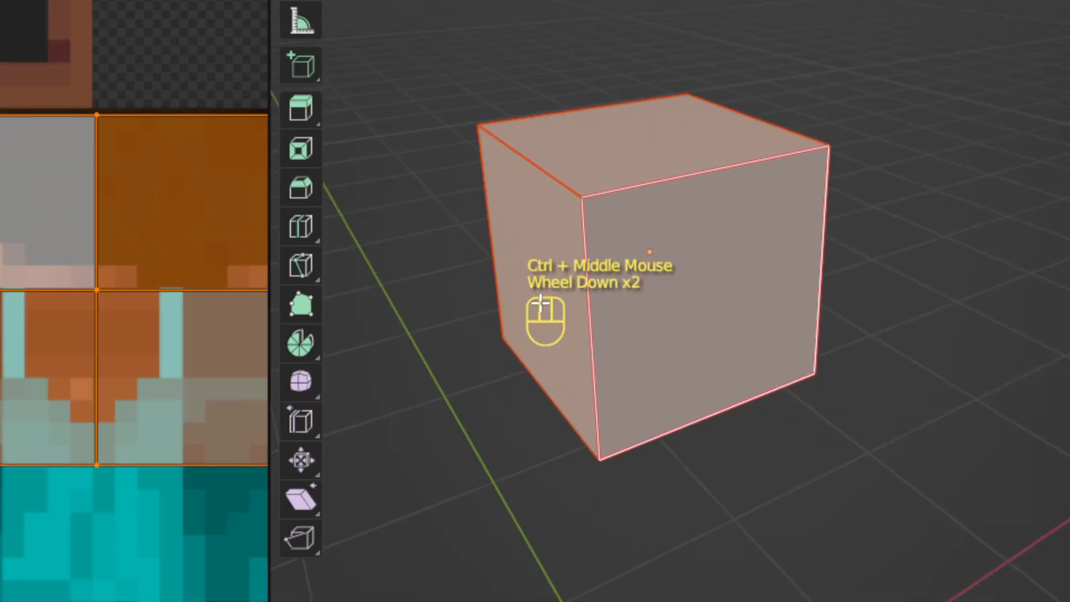
key(KP_1)
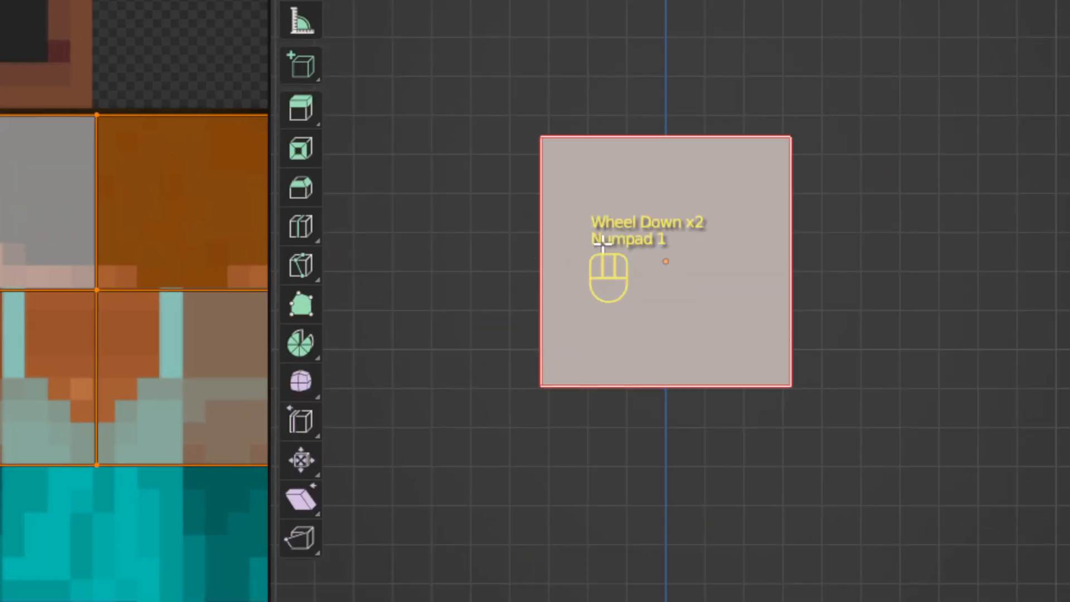
middle_drag(597, 240, 630, 273)
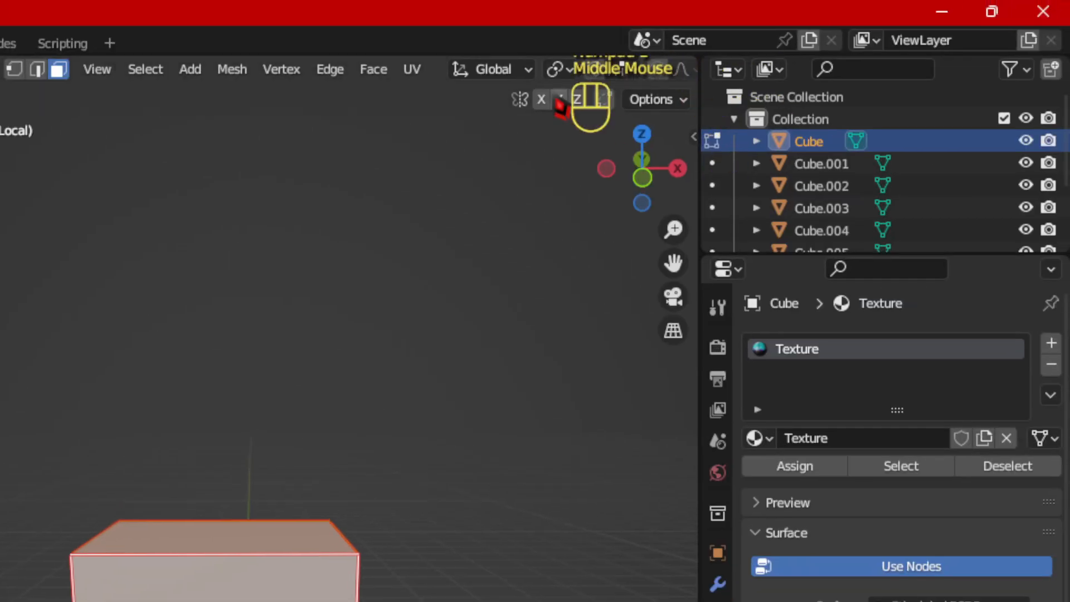
Step: Set the solid viewport shading to Flat lighting with Texture colour, and enable Backface Culling
scroll(564, 85, down, 2)
scroll(564, 86, down, 2)
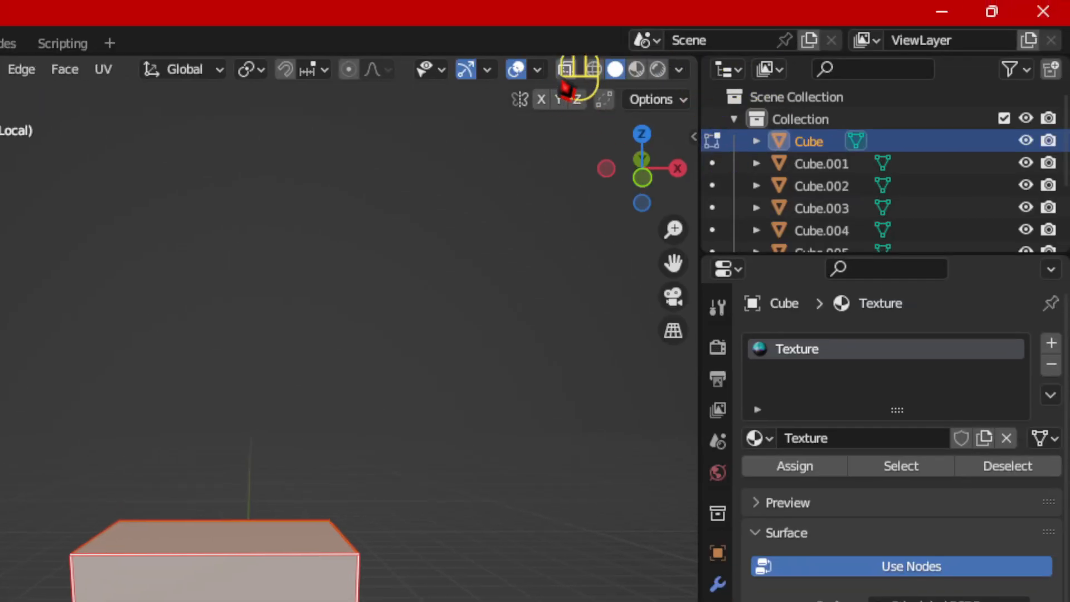
ctrl+middle_click(511, 249)
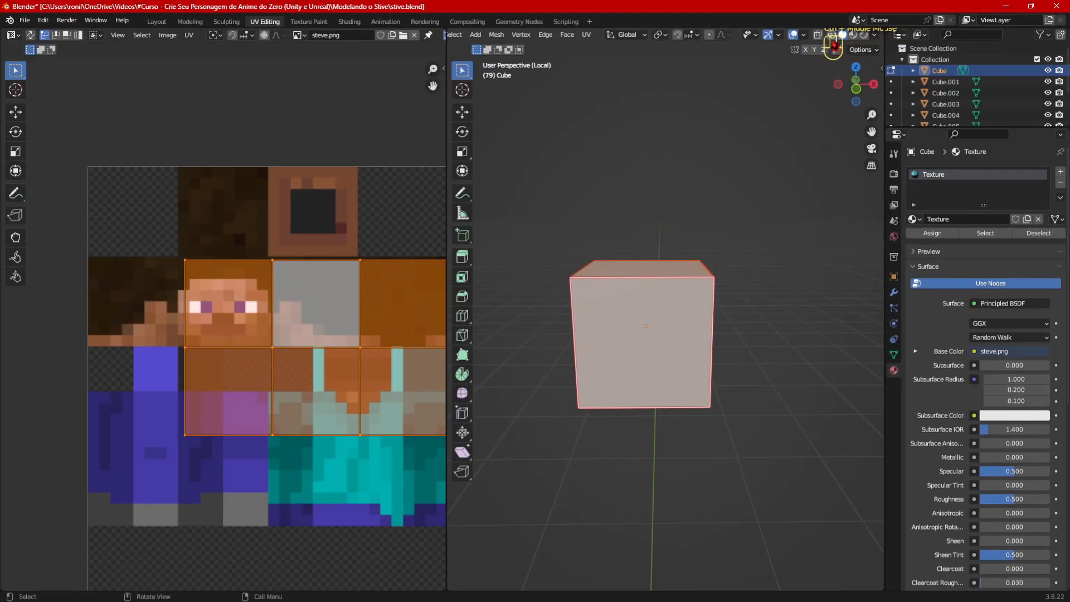
click(874, 36)
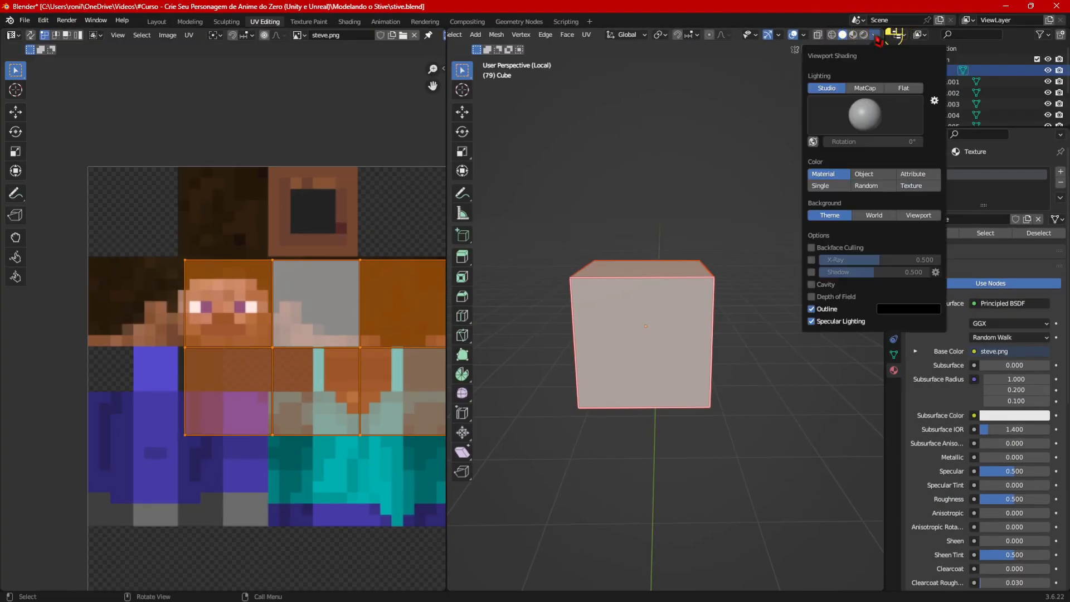
click(877, 38)
click(877, 38)
click(900, 89)
click(919, 133)
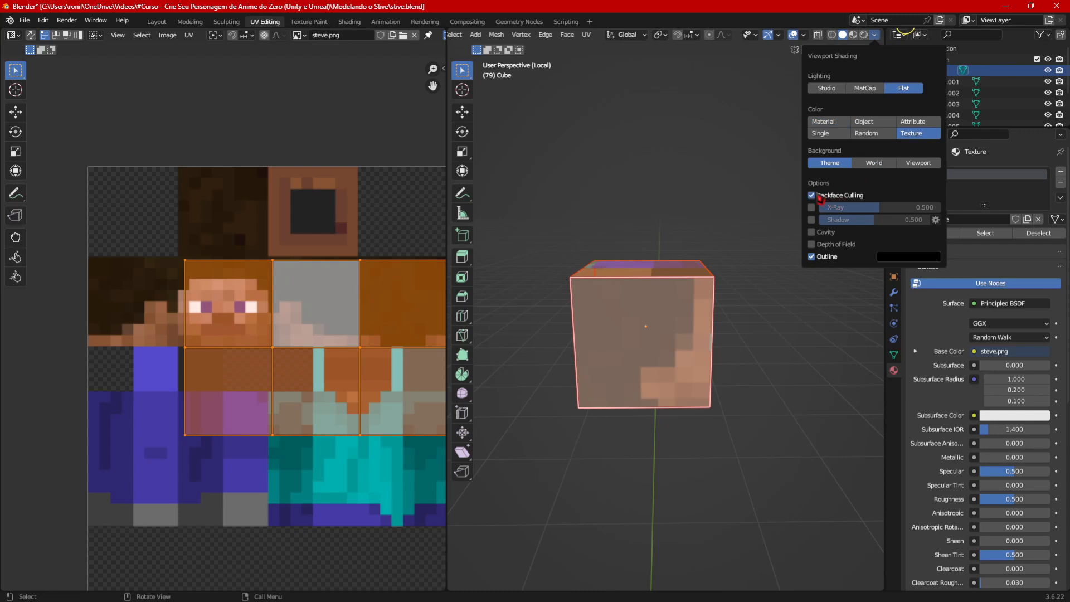
click(769, 315)
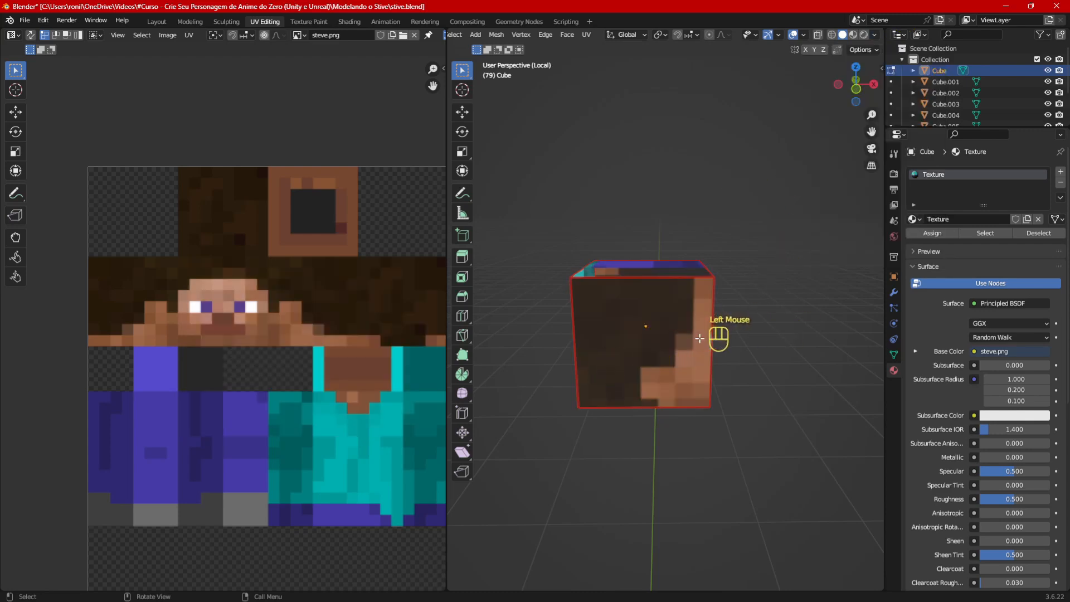
Step: Select the head cube's front face in front view to compare its UV square with the face on the texture
key(KP_1)
click(678, 346)
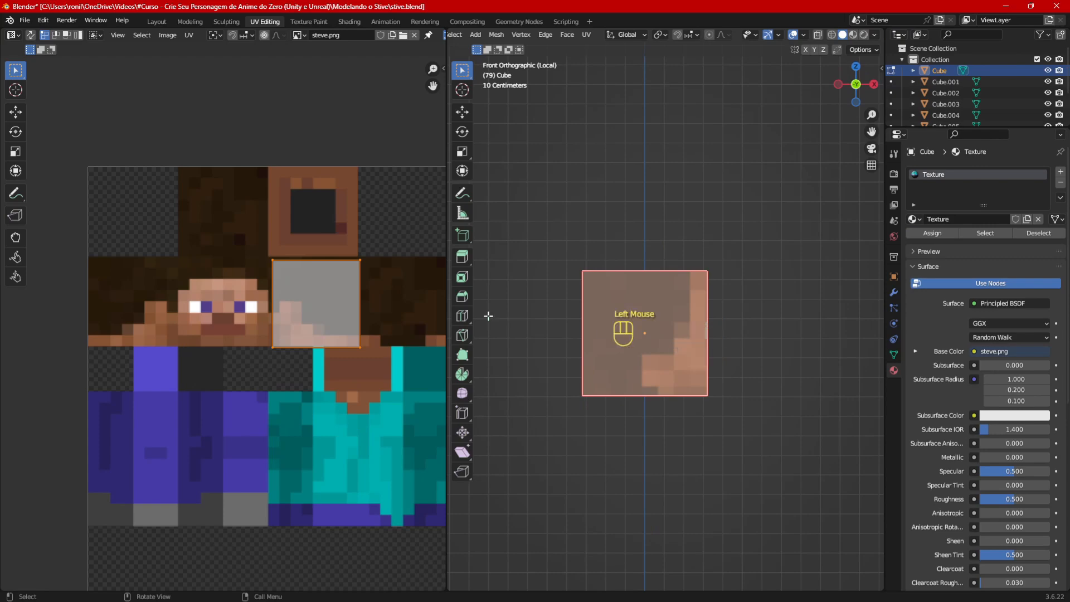
click(273, 284)
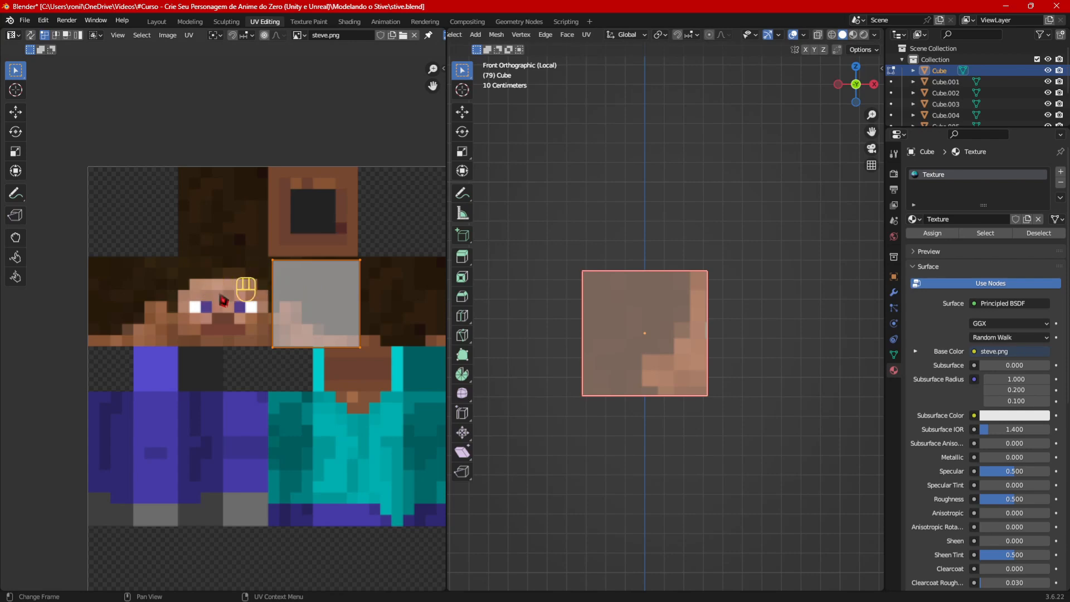
ctrl+middle_click(203, 309)
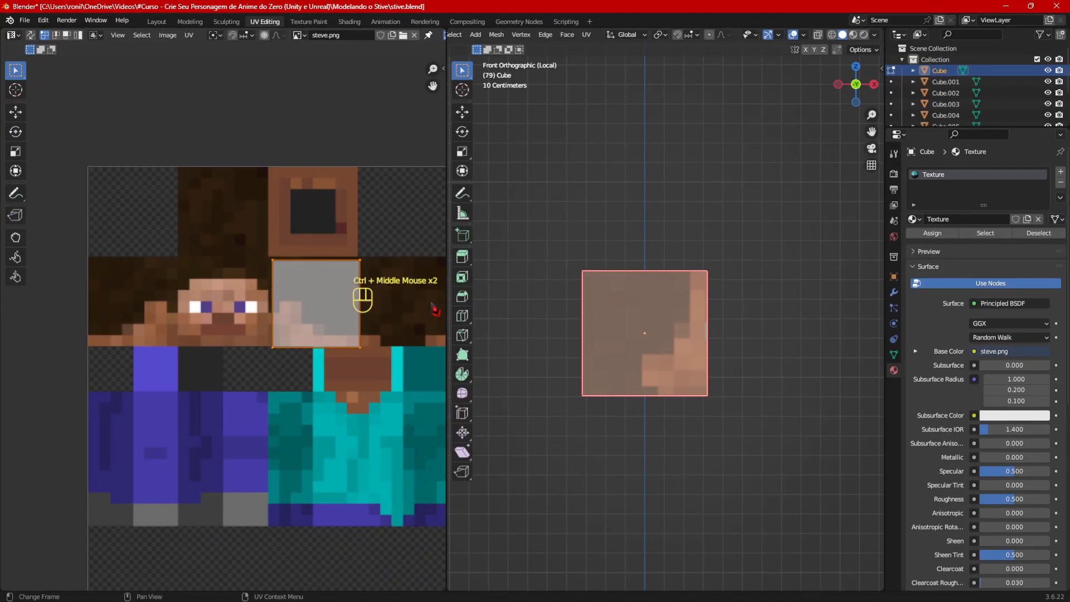
ctrl+middle_click(597, 323)
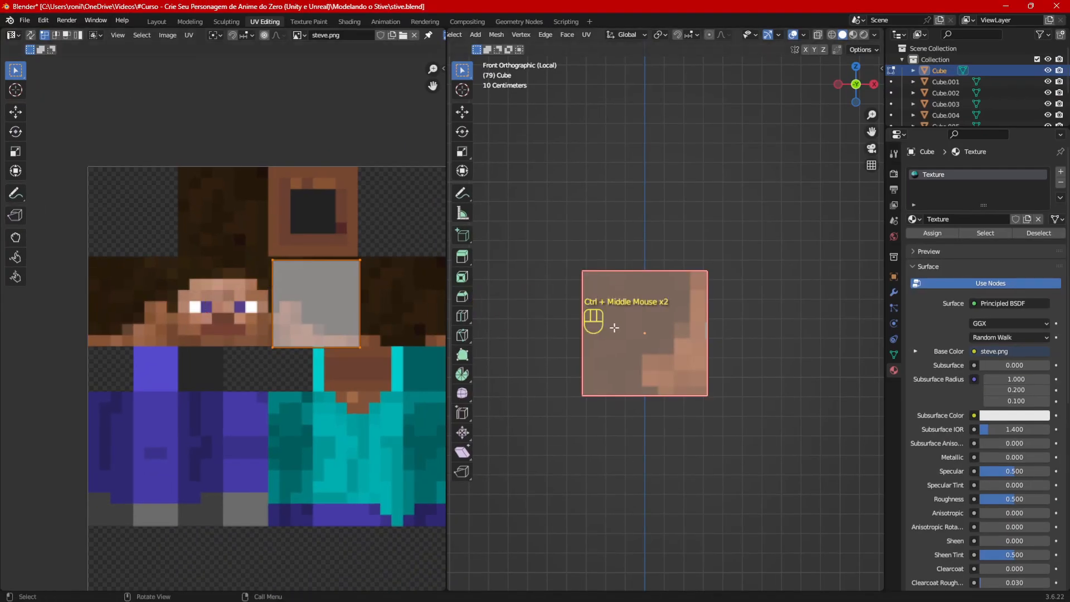
Step: Select all faces of the head cube so its complete UV layout shows over the skin texture
click(613, 331)
key(a)
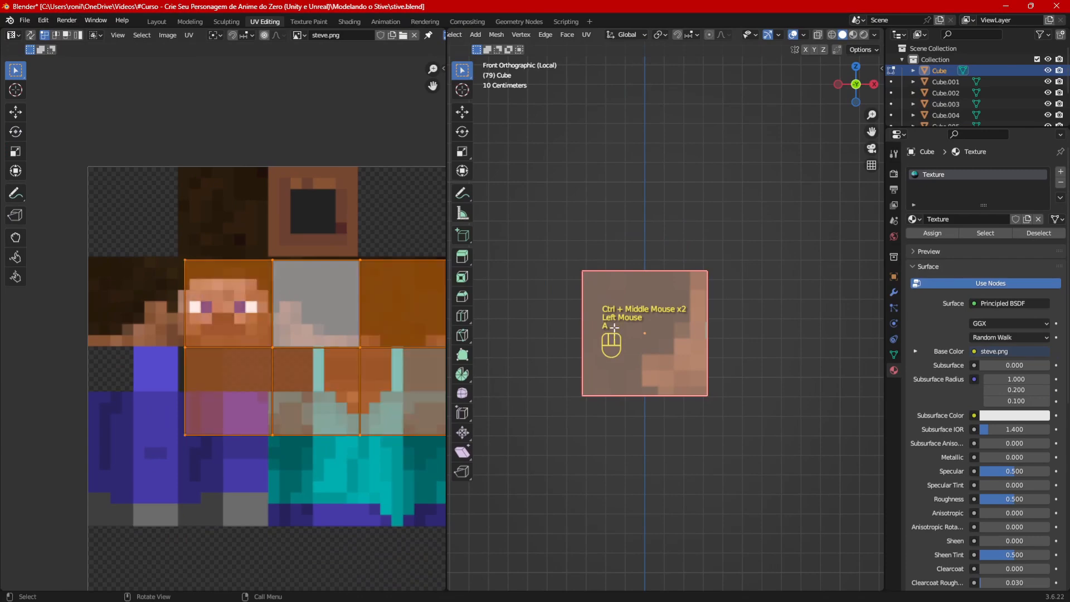
click(646, 327)
key(a)
click(646, 328)
key(a)
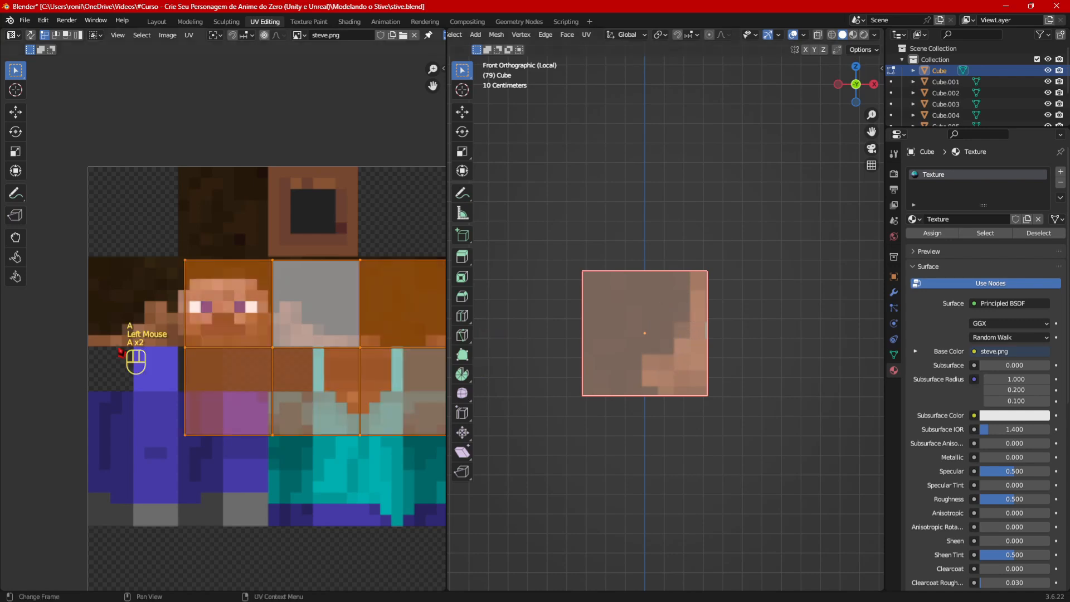
Step: Move the whole UV layout and enlarge it slightly to align its upper square with Steve's face on the texture
scroll(210, 322, up, 2)
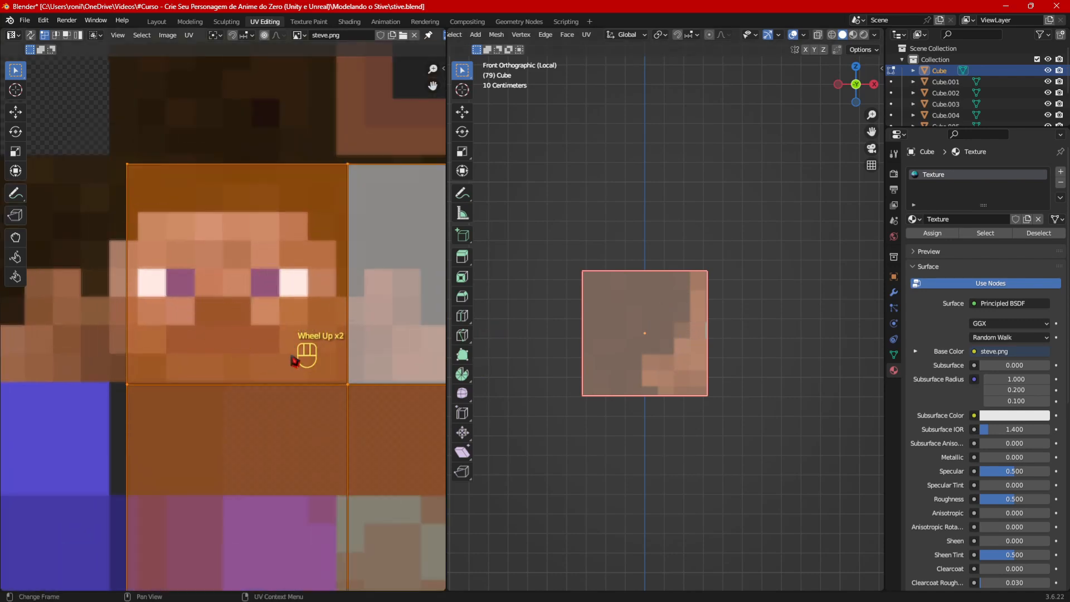
key(g)
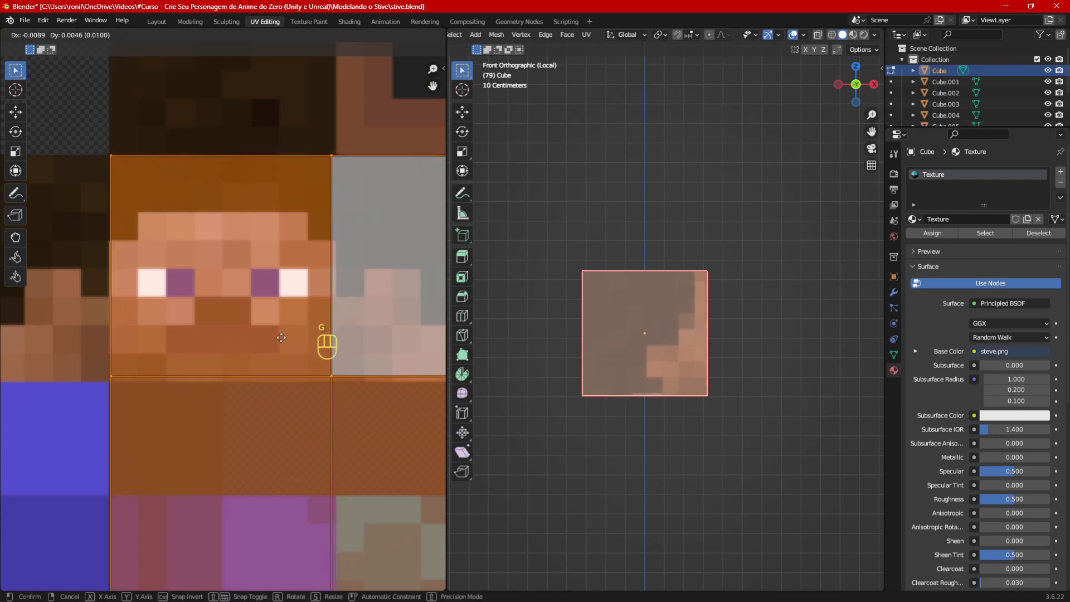
click(313, 369)
key(s)
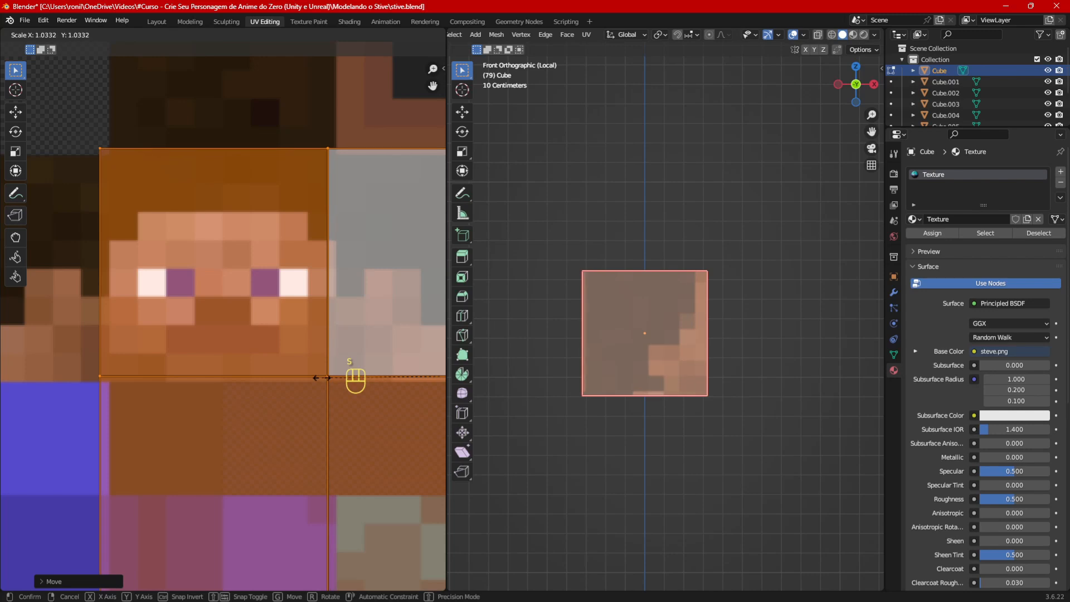
click(328, 378)
key(g)
click(303, 329)
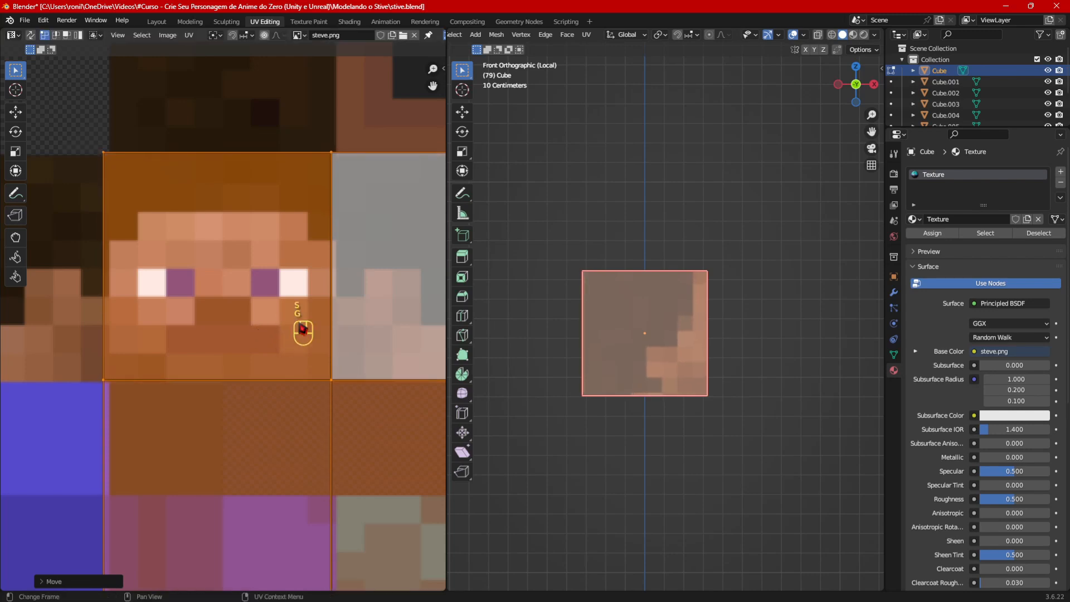
key(g)
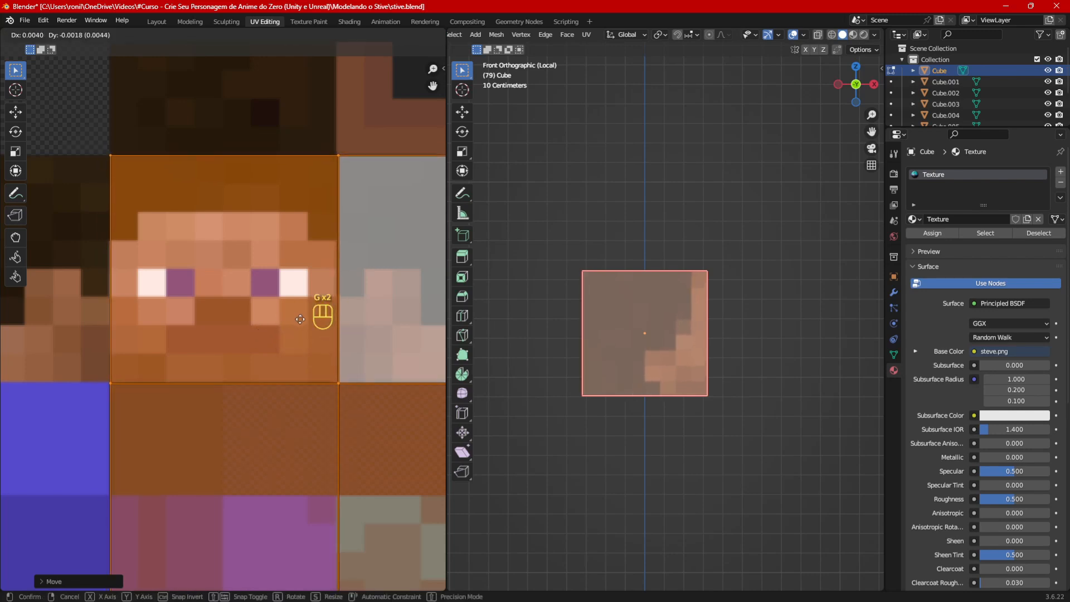
click(303, 323)
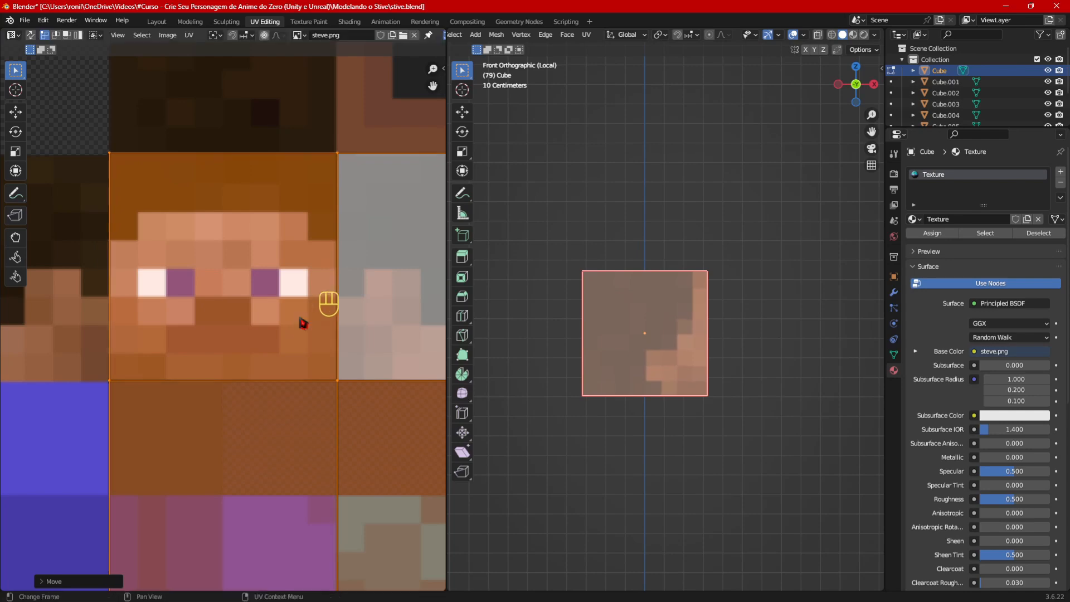
Step: Scale the UV layout down slightly and nudge it back against the edges of the face on the texture
key(s)
click(358, 359)
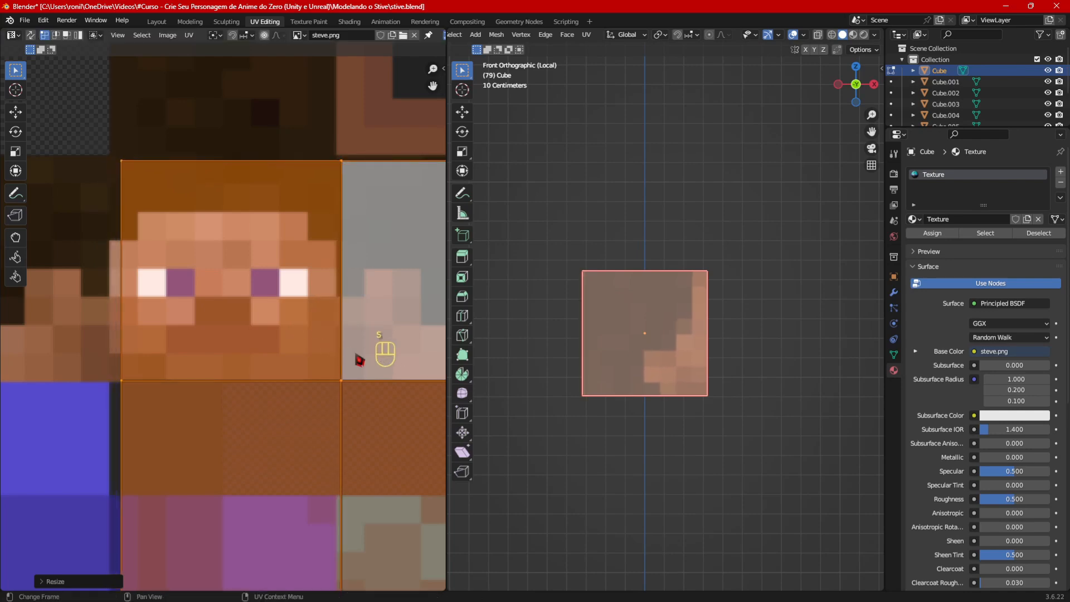
key(g)
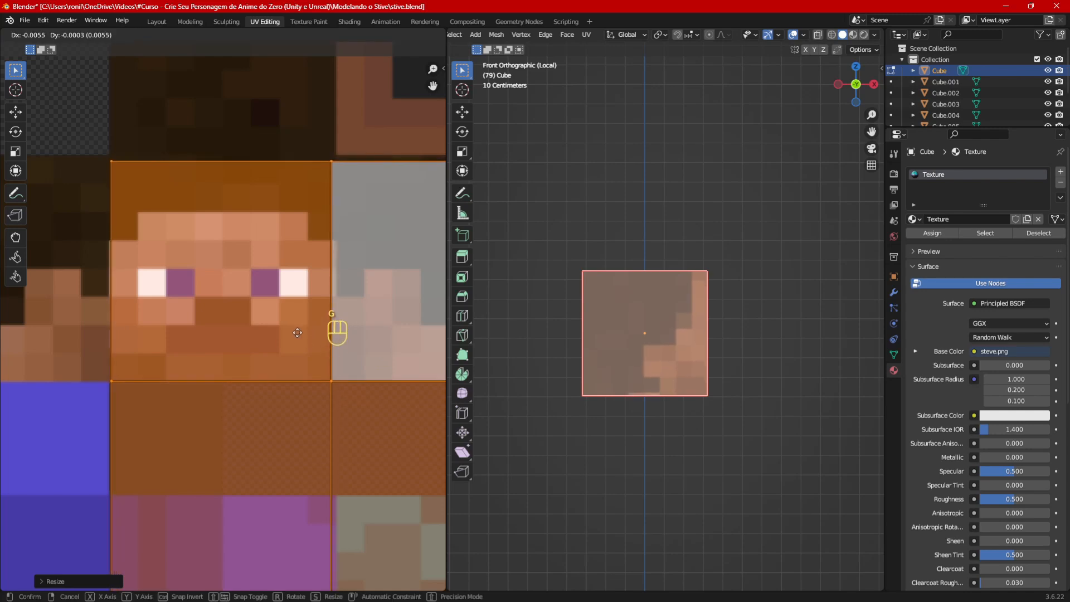
click(297, 332)
key(g)
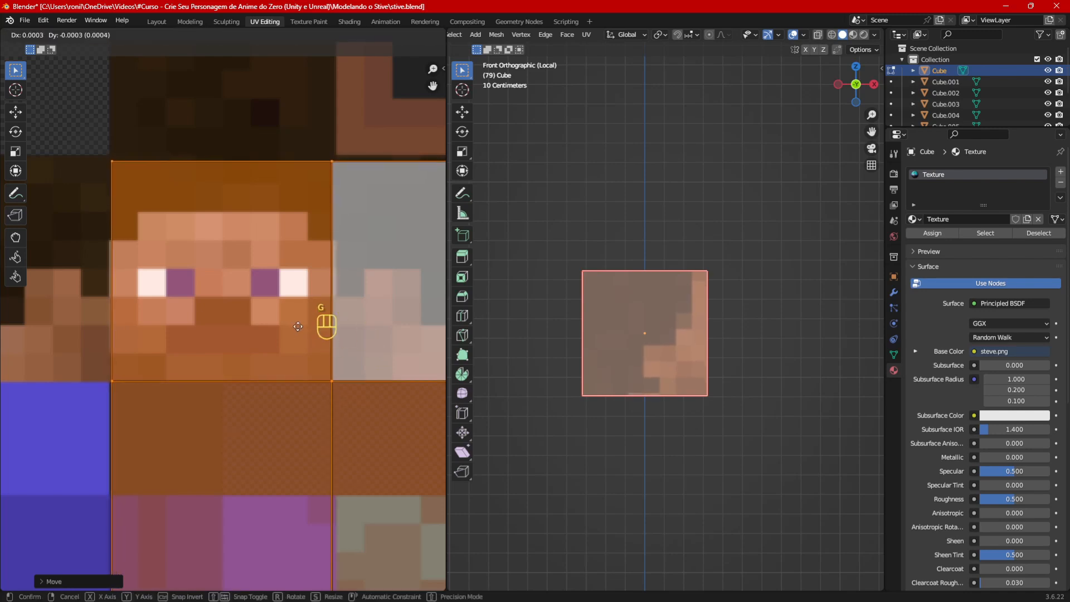
click(301, 330)
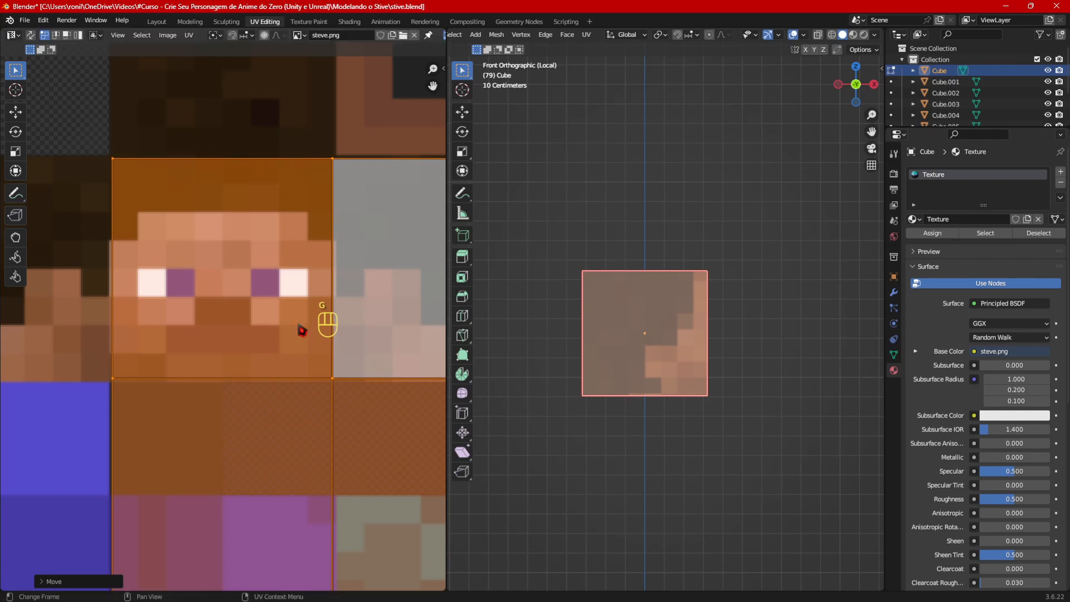
Step: Enlarge the whole UV layout and move it so the upper square's top-left corner meets the corner of Steve's face
key(s)
click(368, 350)
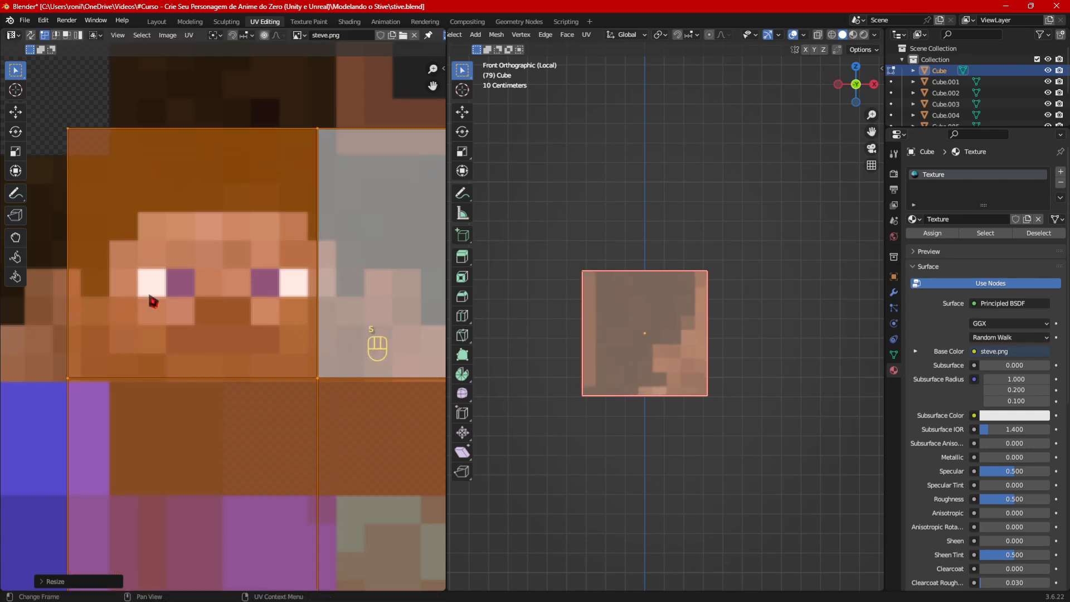
key(g)
click(282, 334)
key(s)
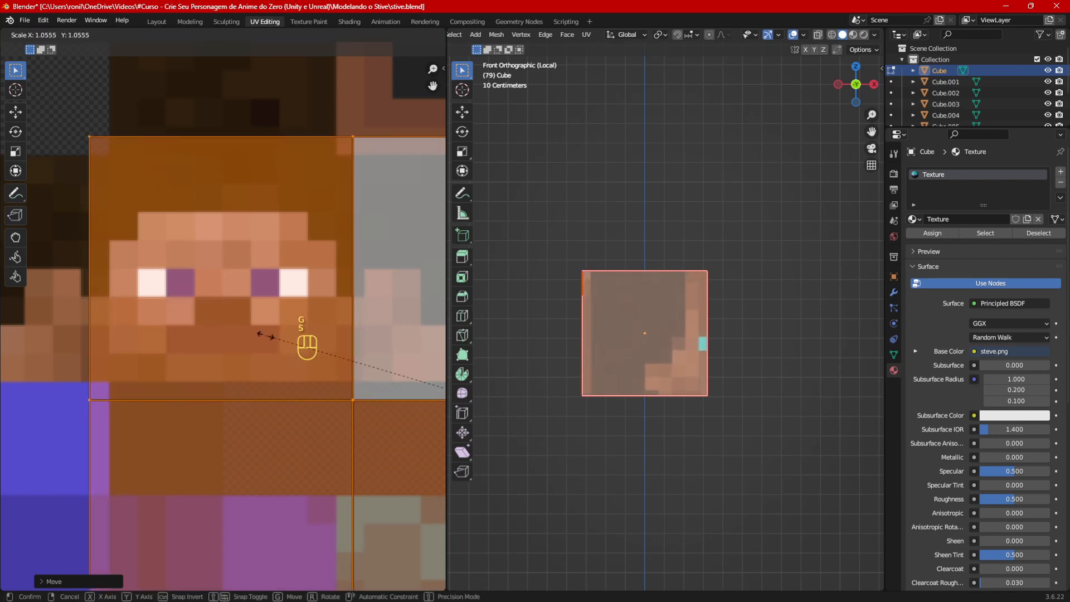
click(295, 359)
key(g)
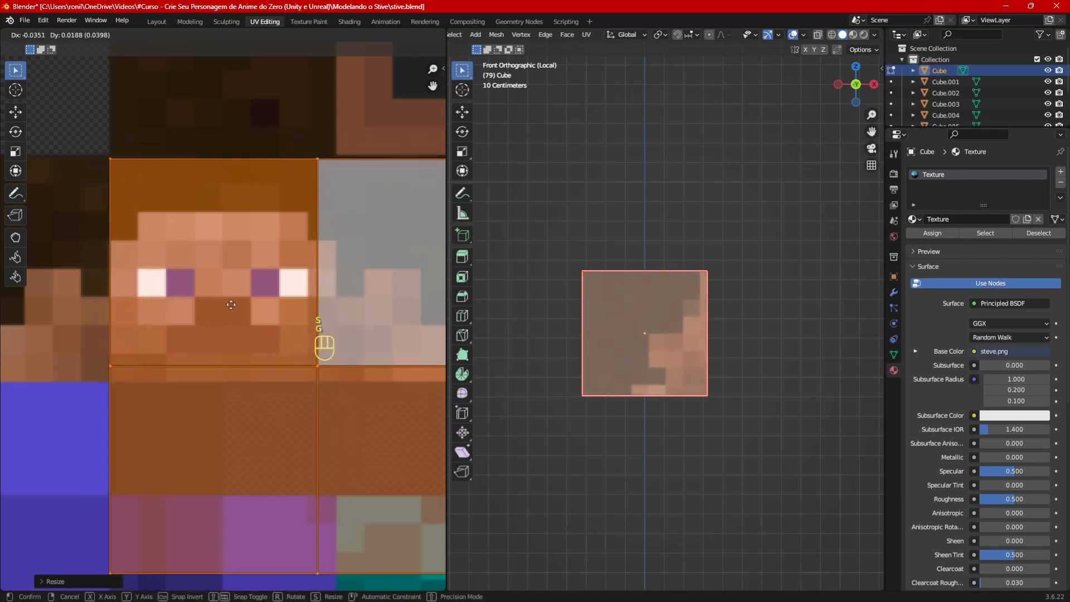
click(262, 301)
Step: Fine-tune the UV layout's scale and position until its upper square matches all four edges of the face on the texture
key(s)
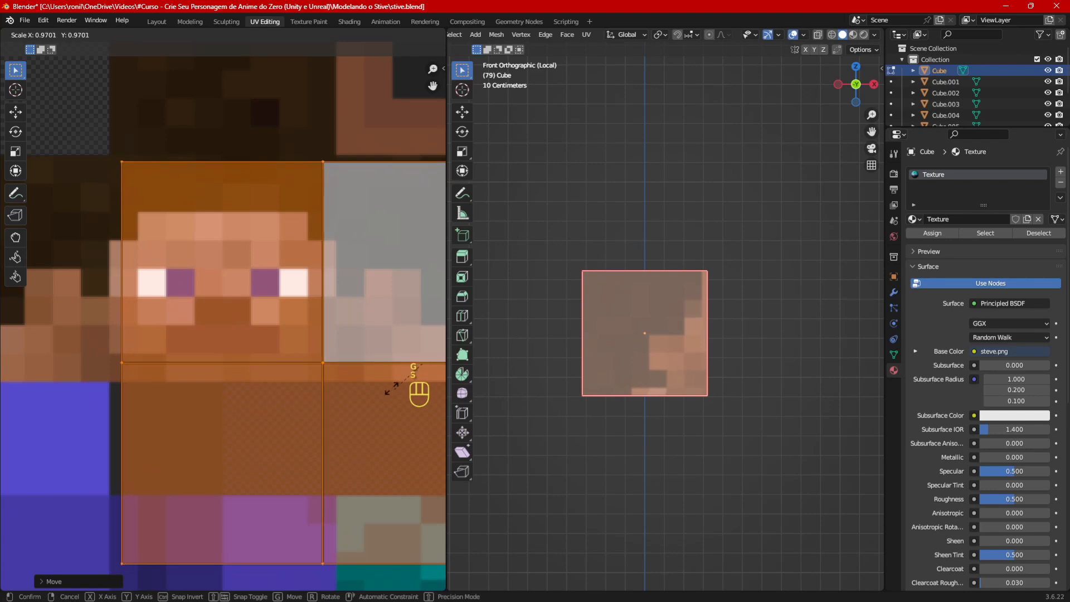
click(384, 389)
key(g)
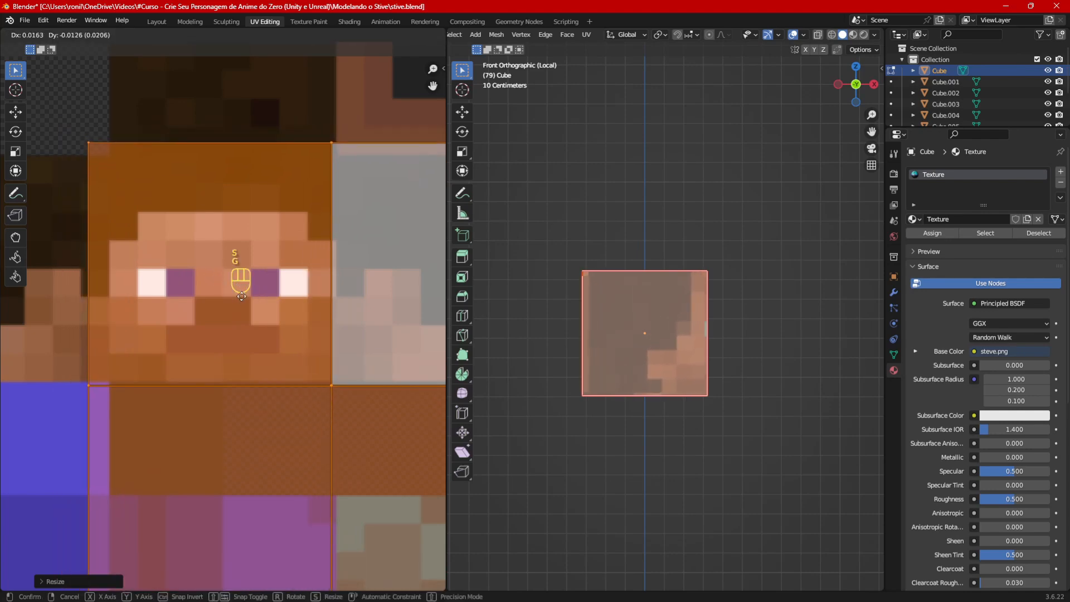
click(331, 380)
key(s)
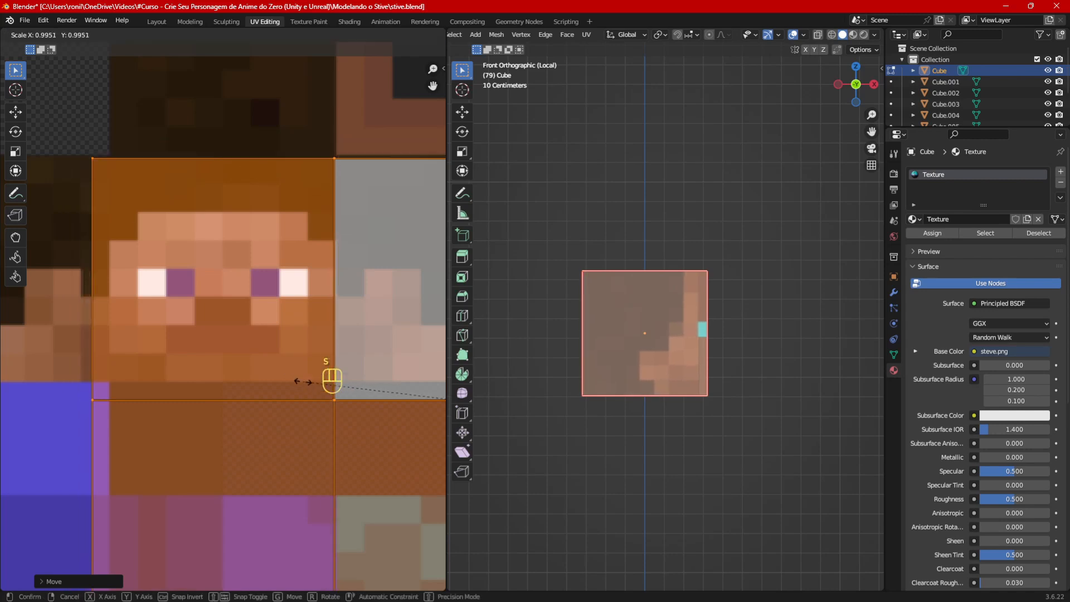
click(313, 385)
key(g)
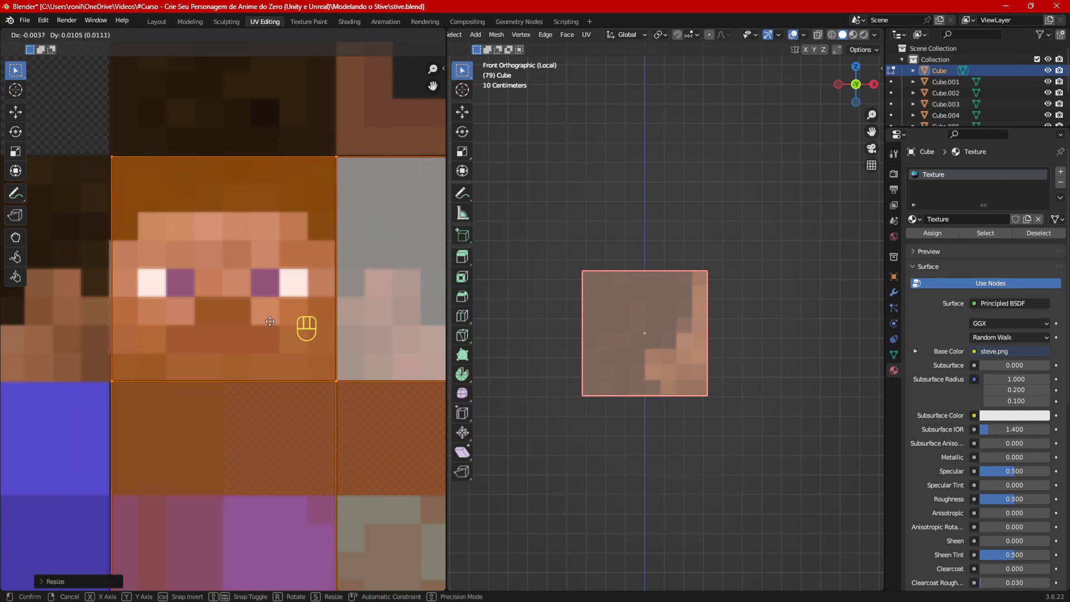
click(273, 327)
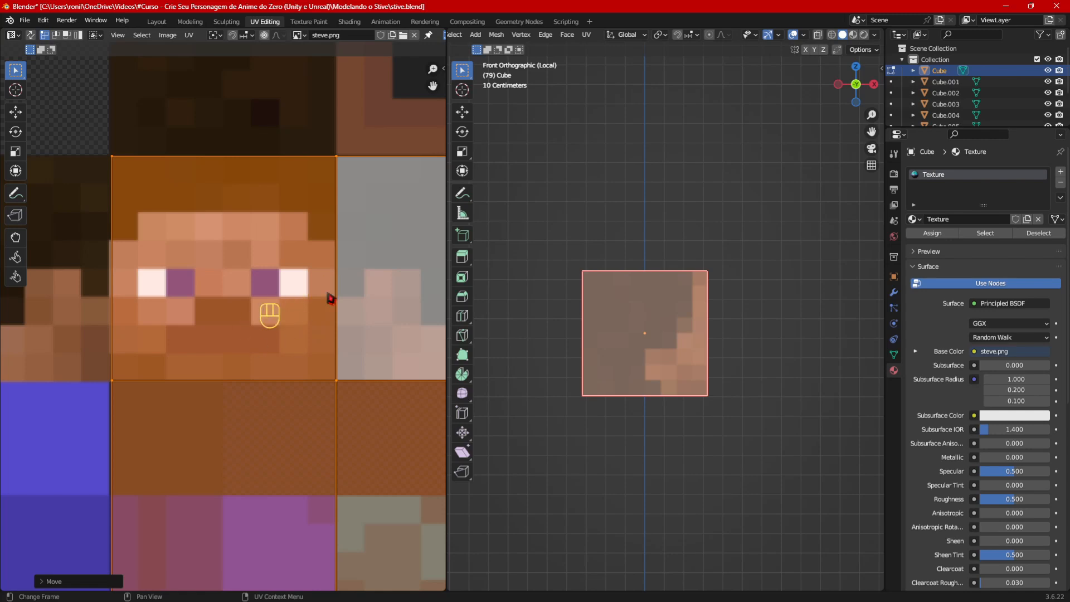
scroll(294, 288, down, 1)
middle_drag(293, 343, 286, 342)
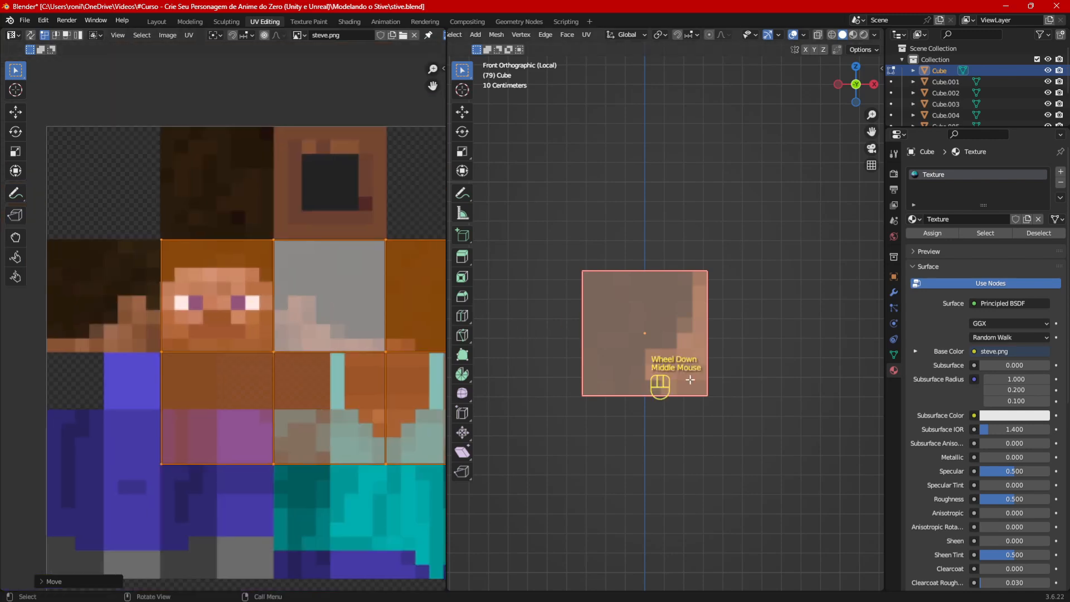
Step: Move the front face's UV square along X onto Steve's face on the texture and rotate it by -90°
click(656, 344)
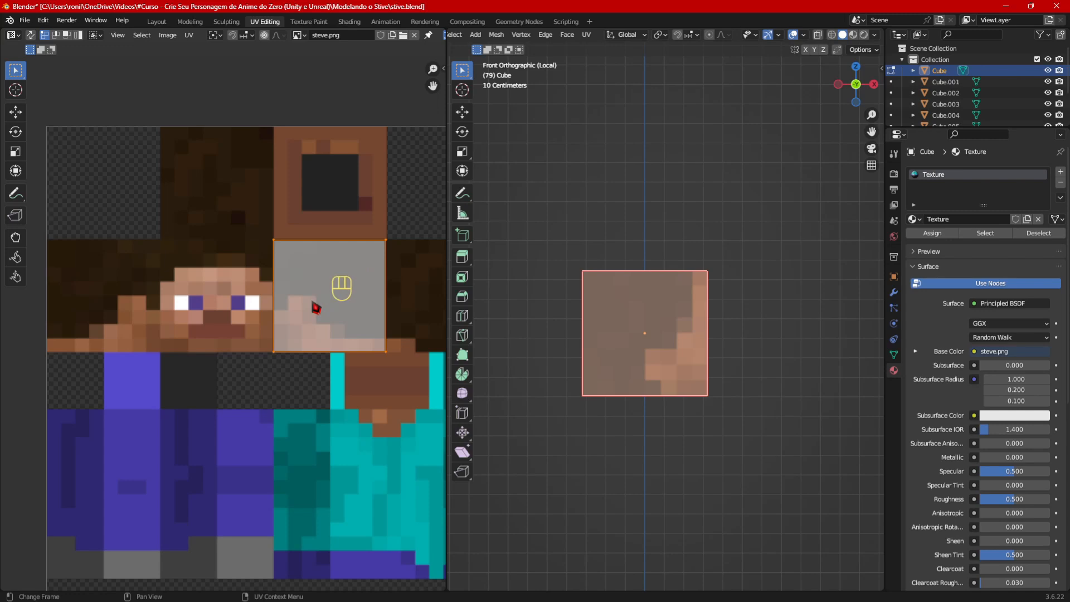
key(g)
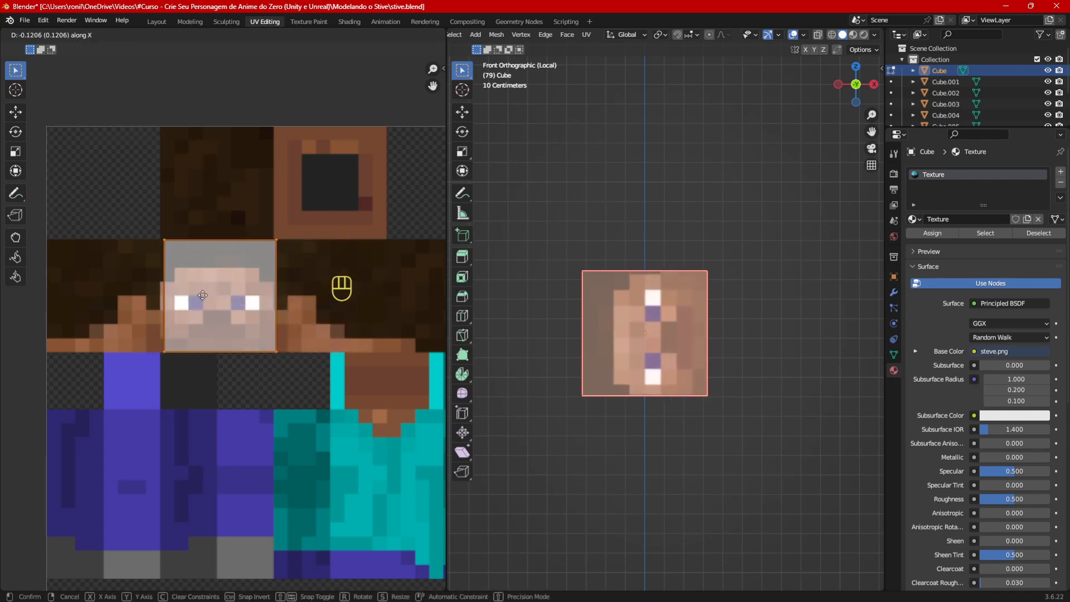
click(196, 287)
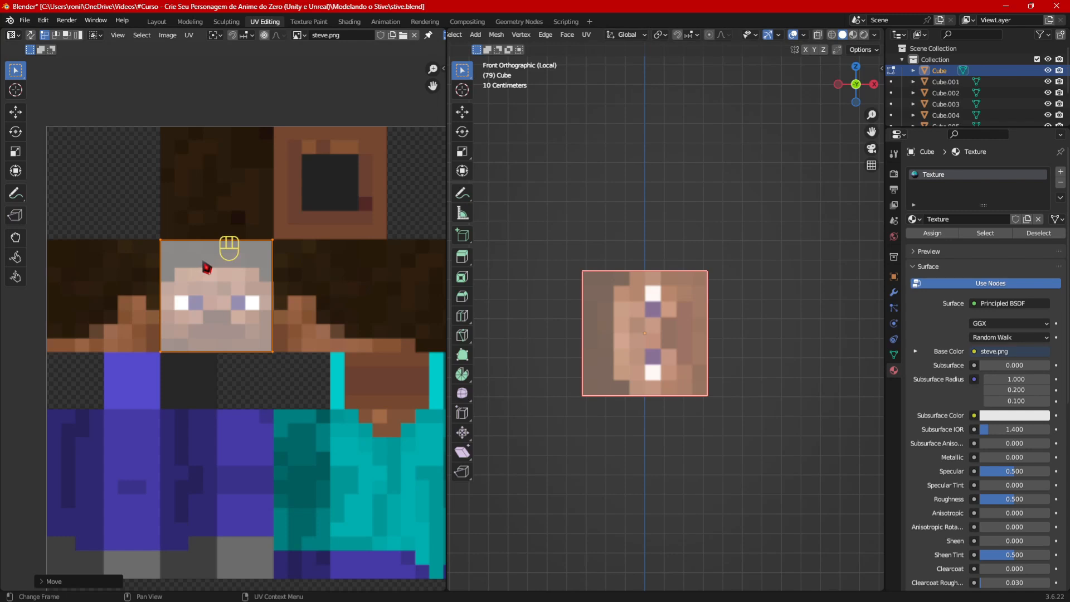
key(r)
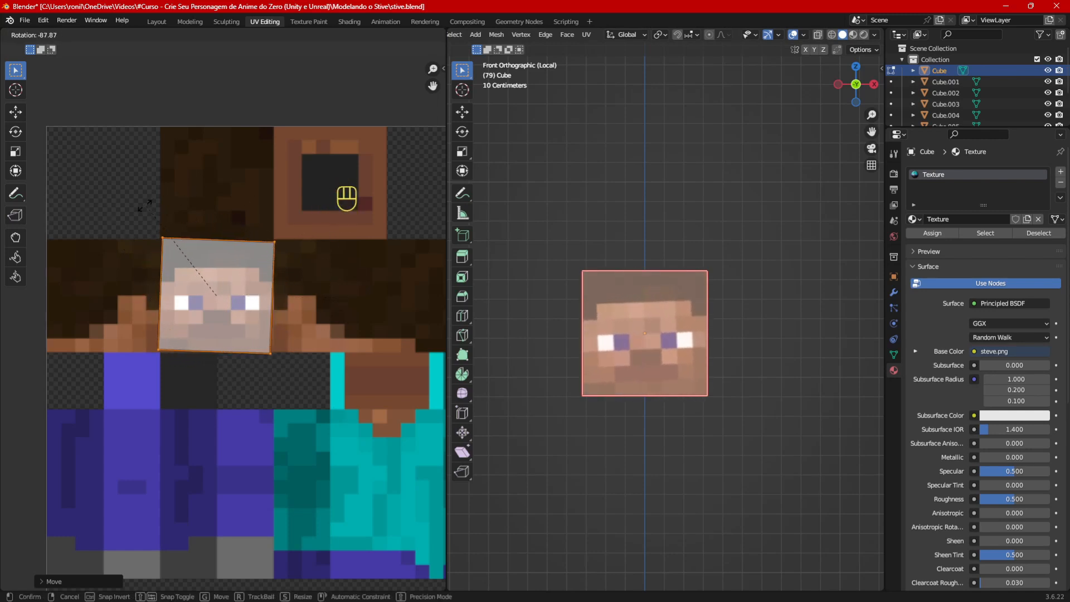
text(90)
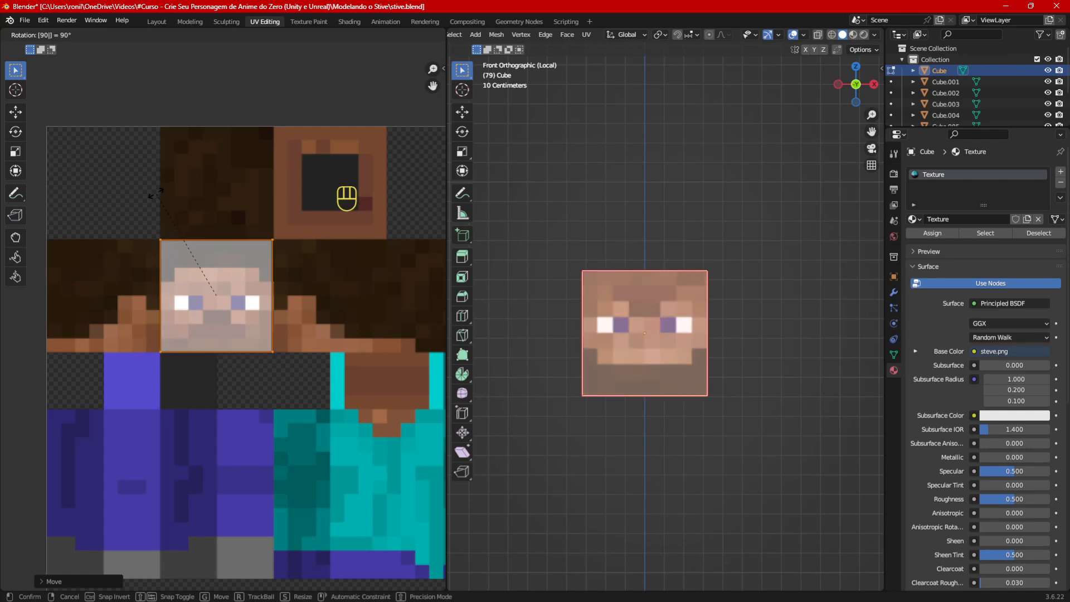
key(minus)
click(159, 199)
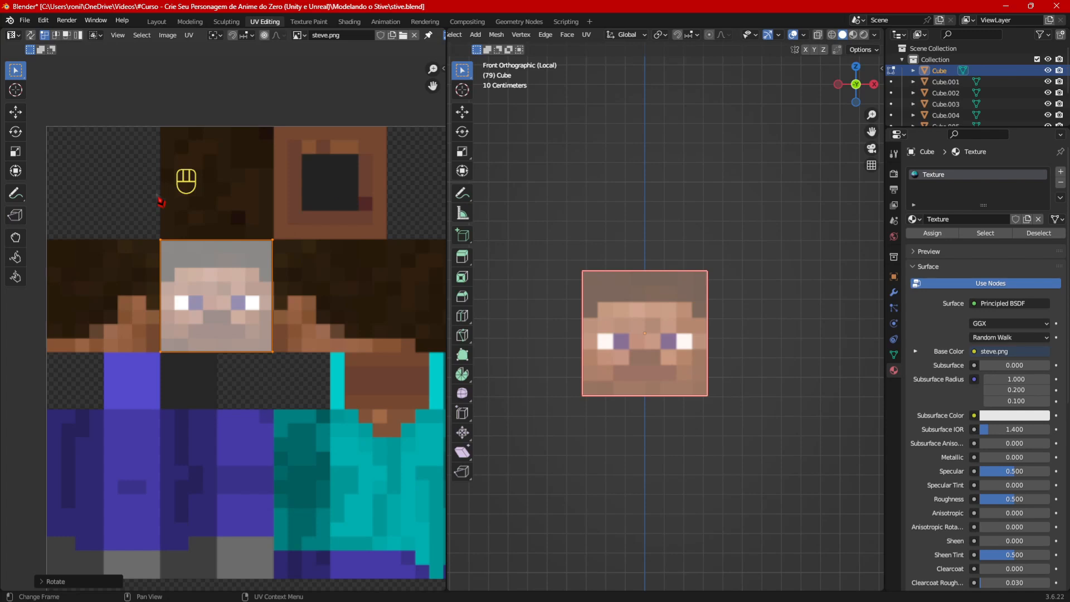
Step: Select the cube's side face to the right of the front and move its UV square along X onto the adjacent hair-and-ear area
middle_drag(678, 339, 722, 425)
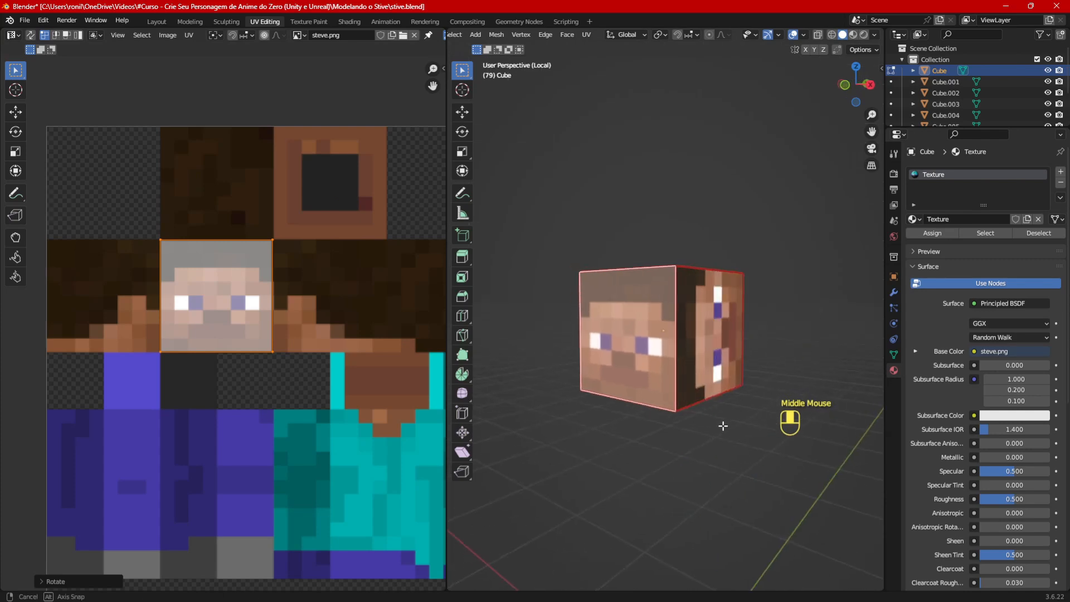
scroll(702, 429, down, 1)
click(320, 315)
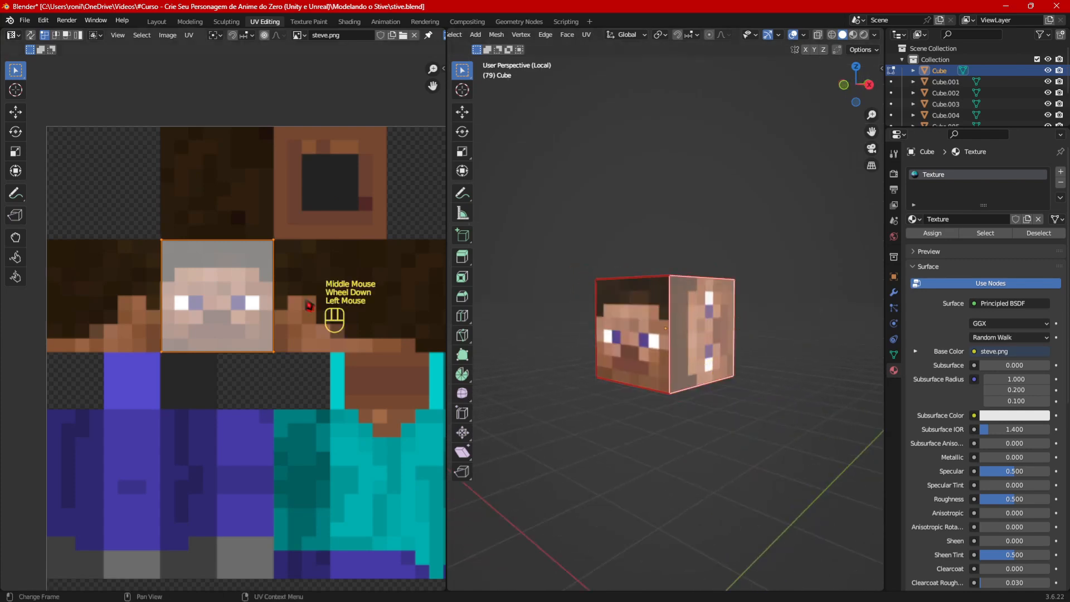
scroll(304, 305, down, 1)
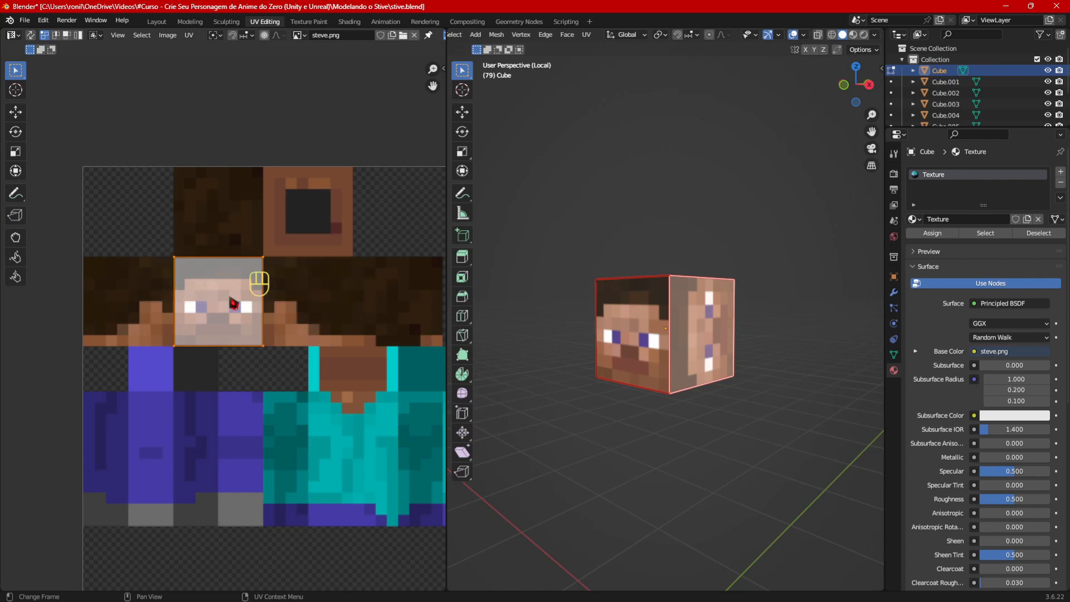
key(g)
key(x)
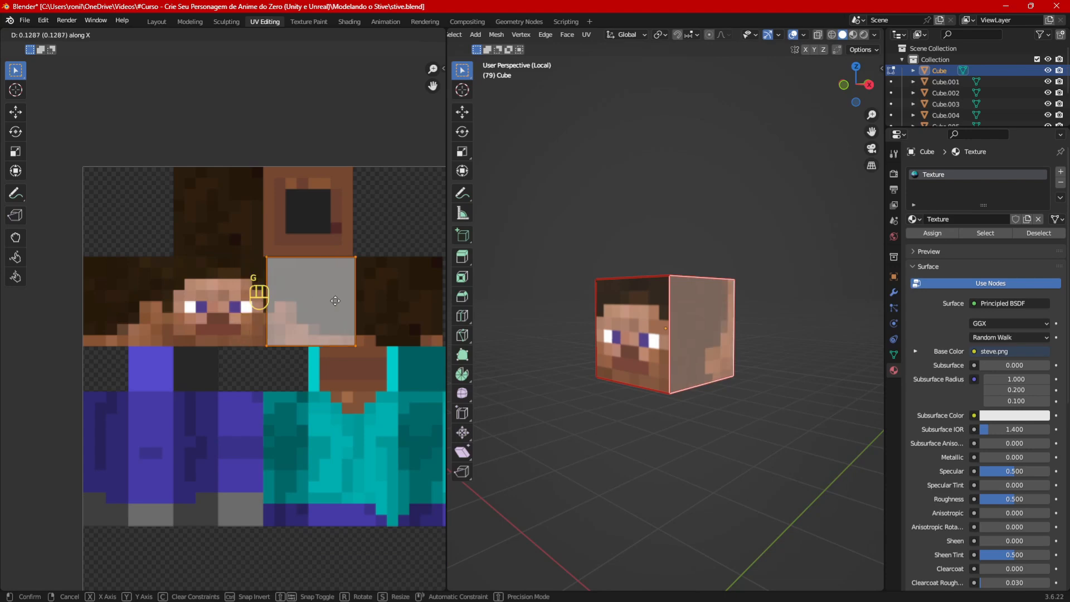
click(318, 298)
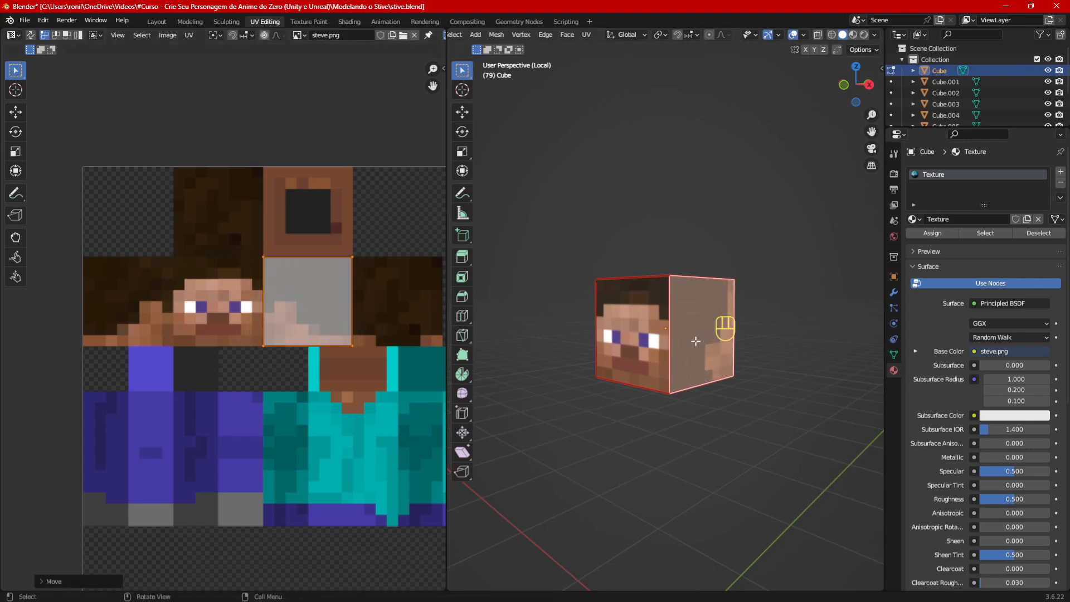
key(r)
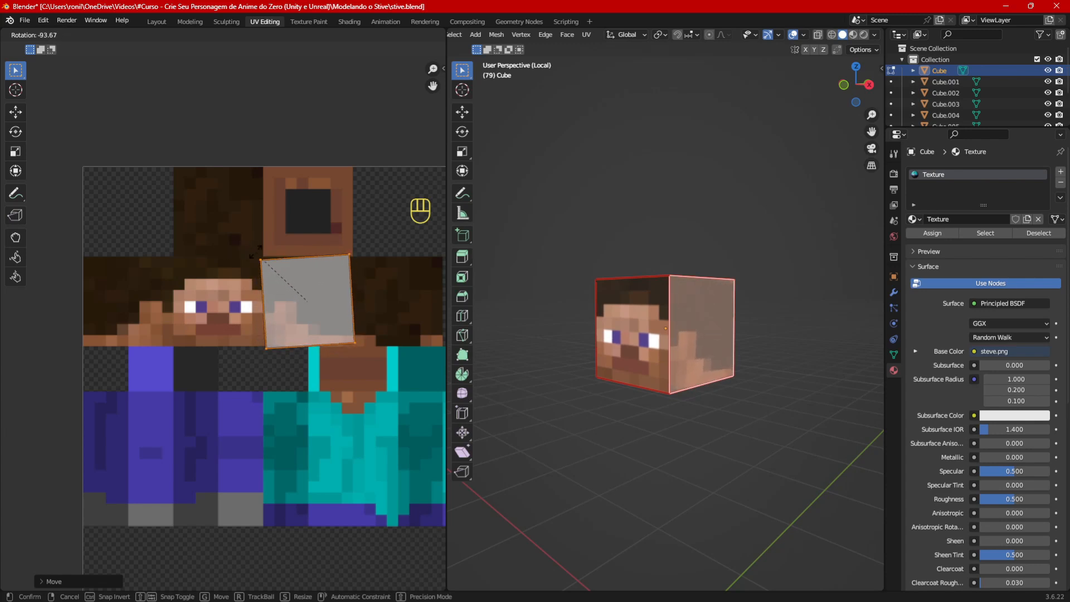
click(256, 254)
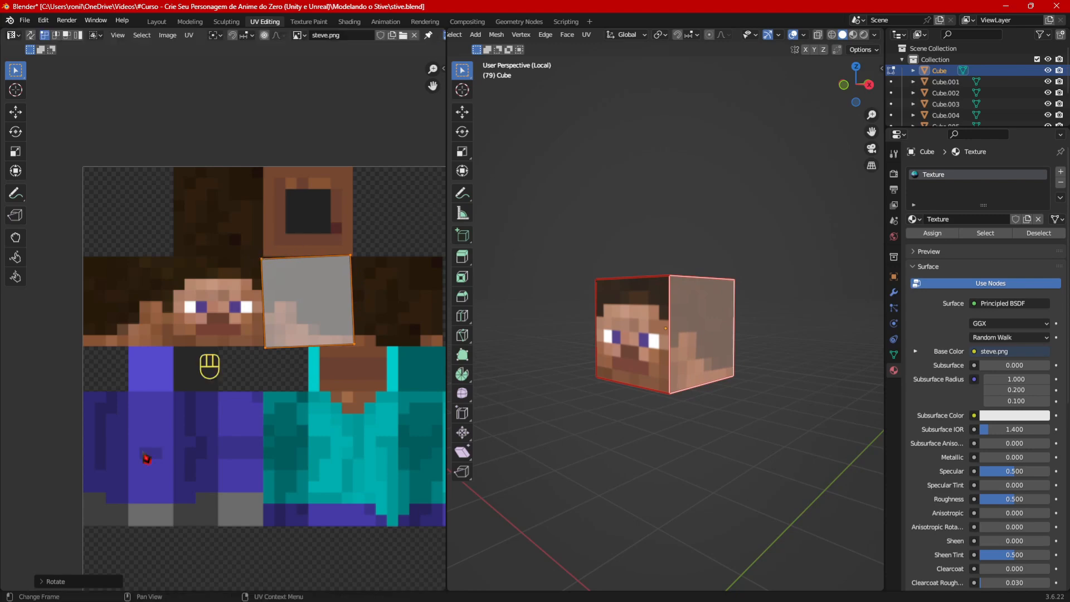
click(77, 581)
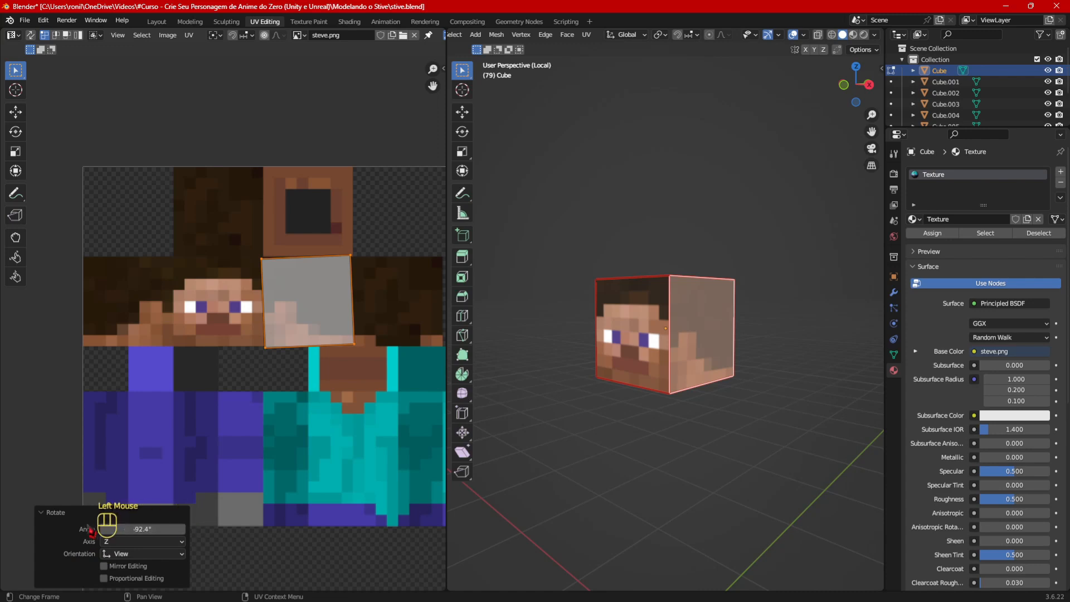
click(54, 513)
key(ctrl+z)
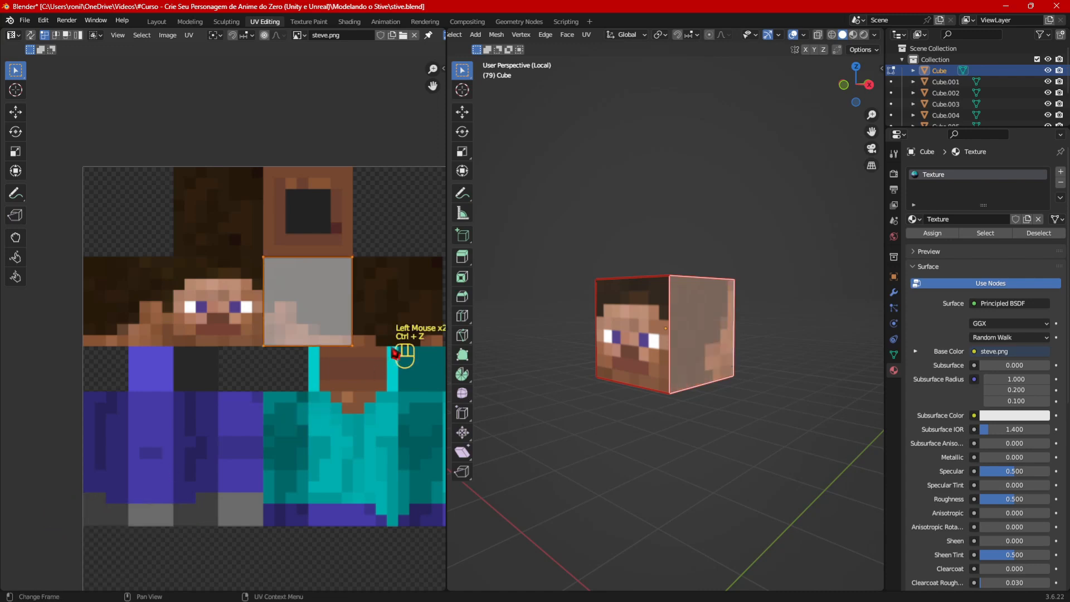
Step: Rotate the UV square of the side face to the right of the front by exactly -90°
key(r)
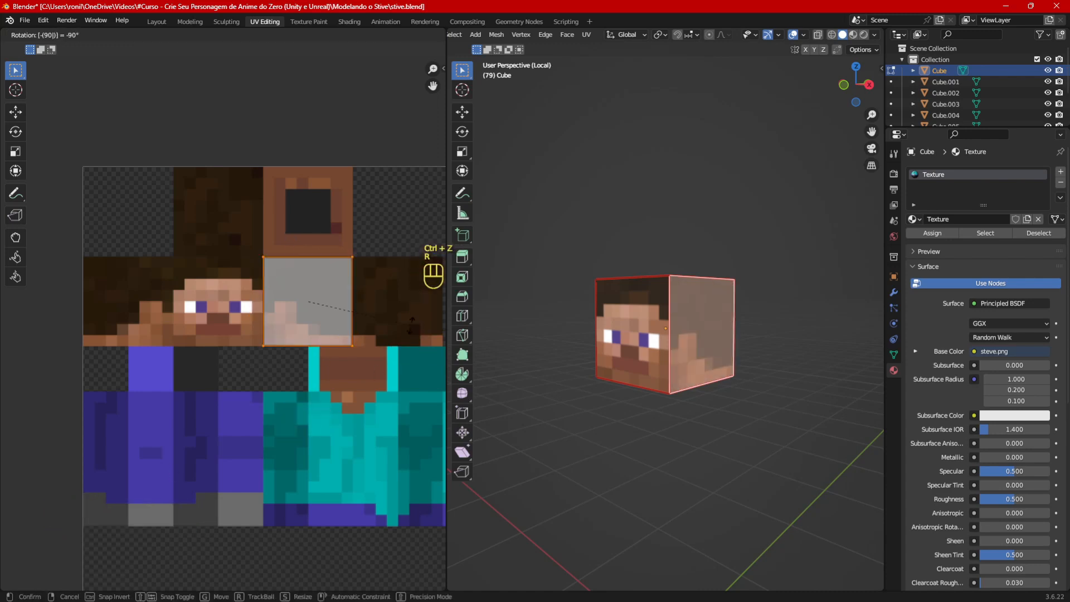
click(415, 332)
Step: Select the cube's opposite side face and move its UV square onto the head-side area left of Steve's face on the texture
middle_drag(507, 350, 692, 355)
click(600, 362)
scroll(394, 390, down, 1)
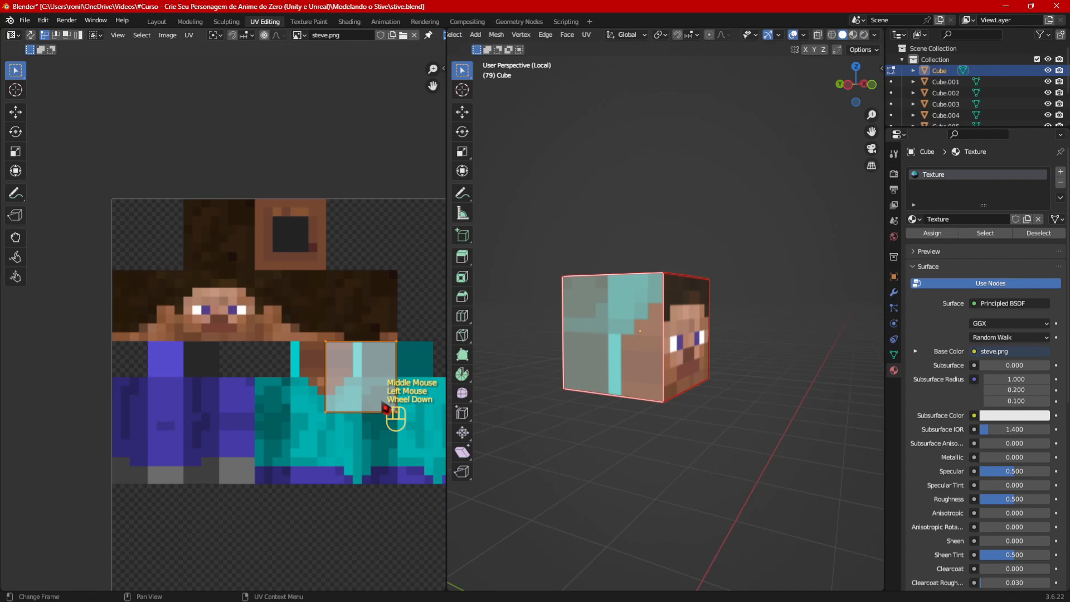
key(g)
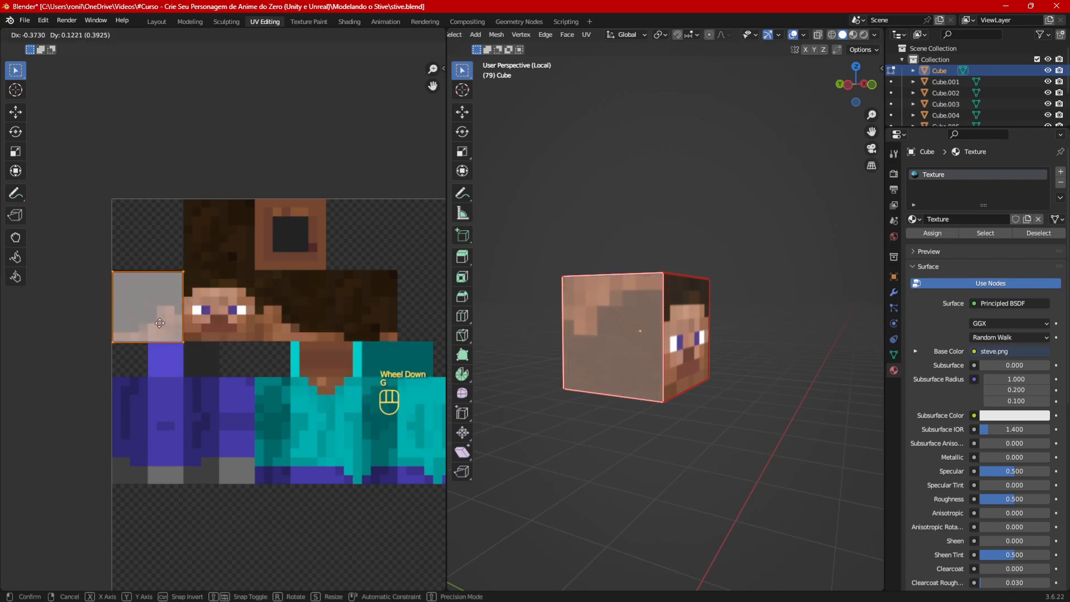
click(160, 322)
Step: Select all vertices of the opposite side's UV square and nudge it slightly down to align with the texture area's edges
scroll(172, 323, up, 5)
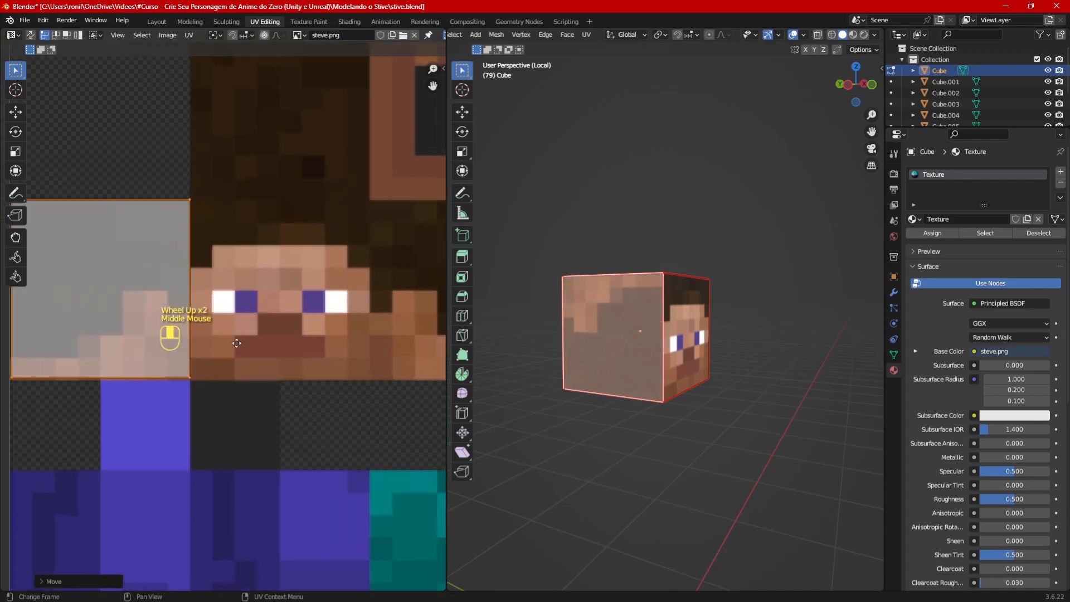
middle_drag(168, 334, 254, 304)
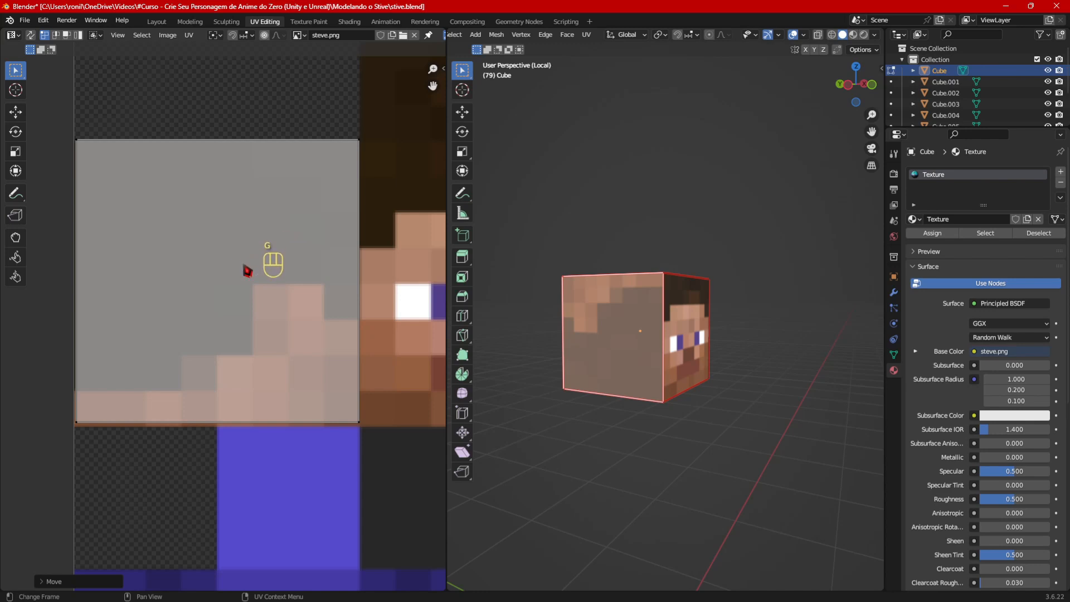
click(244, 259)
key(g)
click(264, 271)
scroll(267, 274, down, 3)
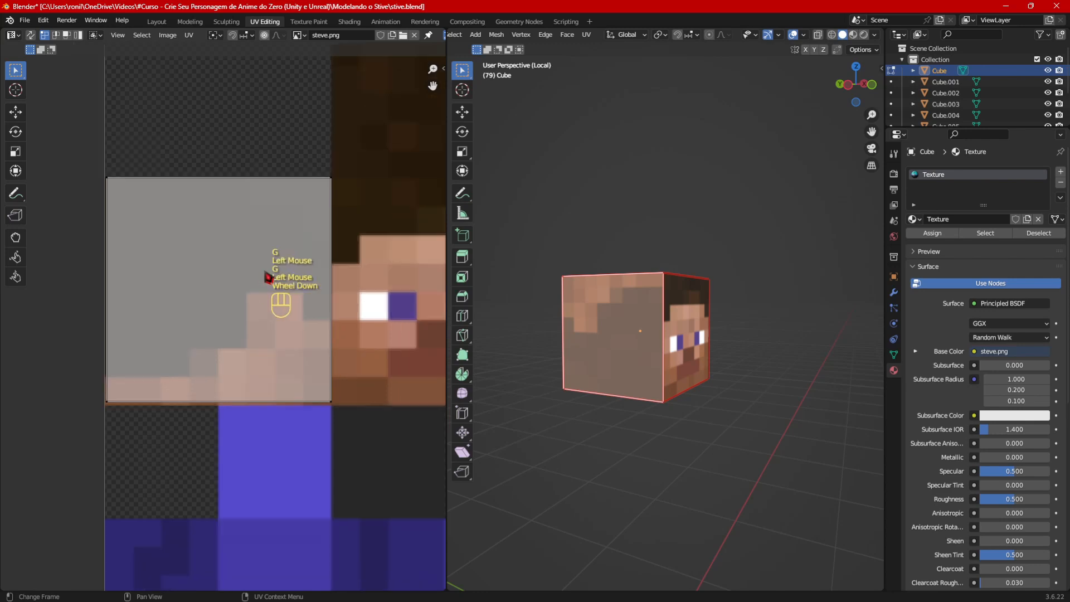
click(151, 260)
click(216, 298)
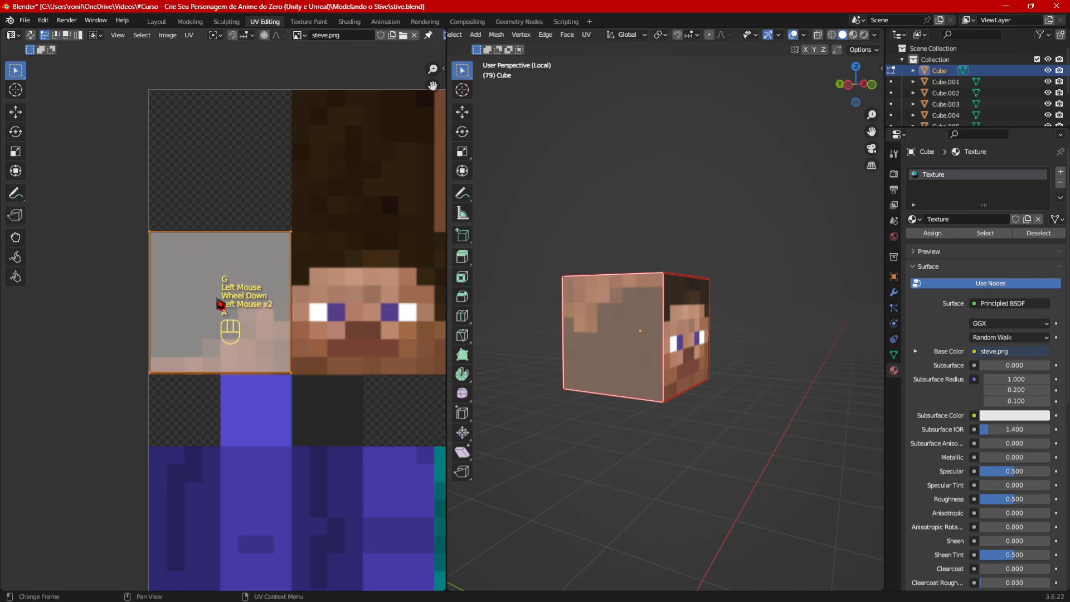
scroll(219, 303, up, 2)
scroll(219, 303, up, 1)
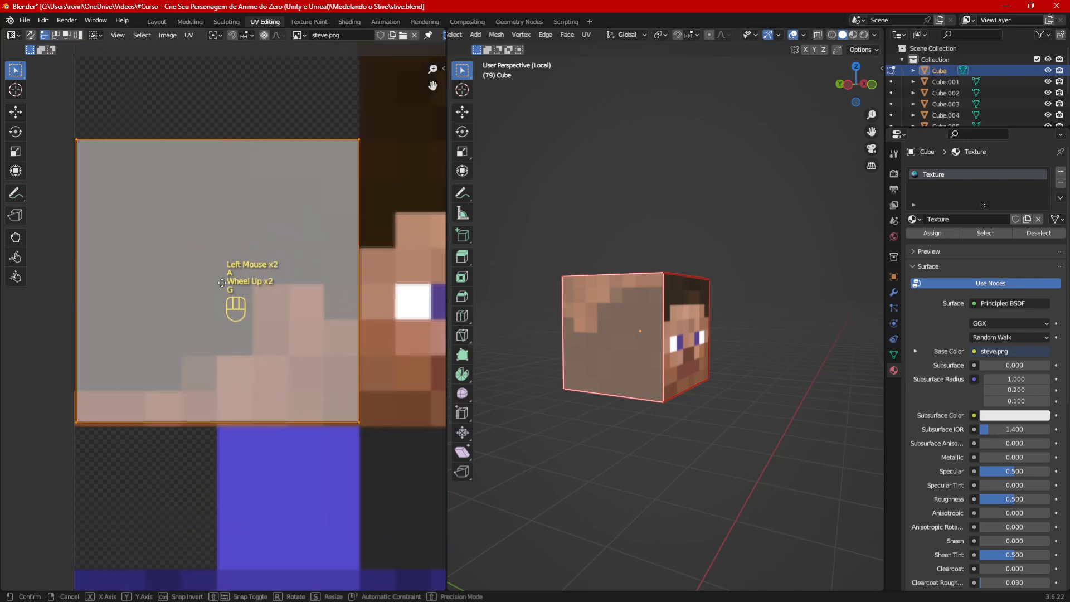
key(g)
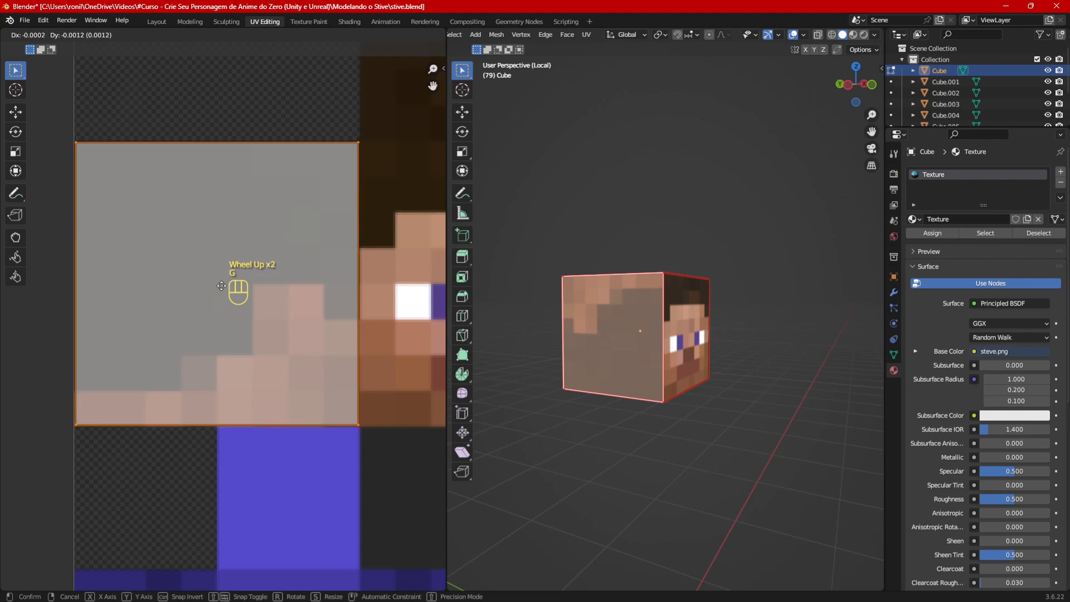
click(221, 286)
Step: Rotate the opposite side face's UV square by -90° twice so the skin pixels lie along the head's lower edge
scroll(627, 370, down, 2)
scroll(273, 313, down, 4)
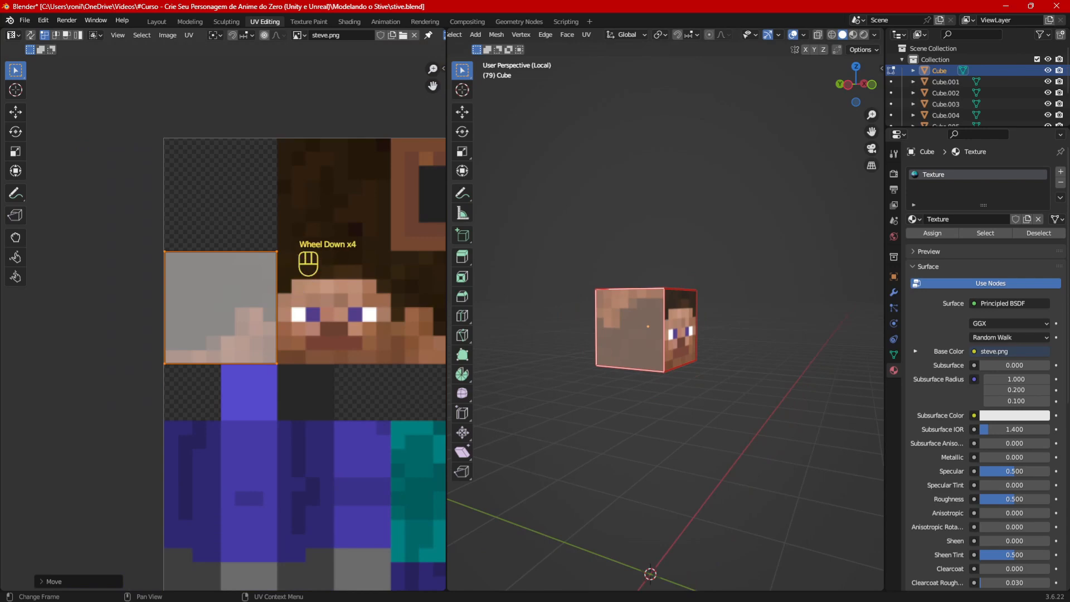
key(r)
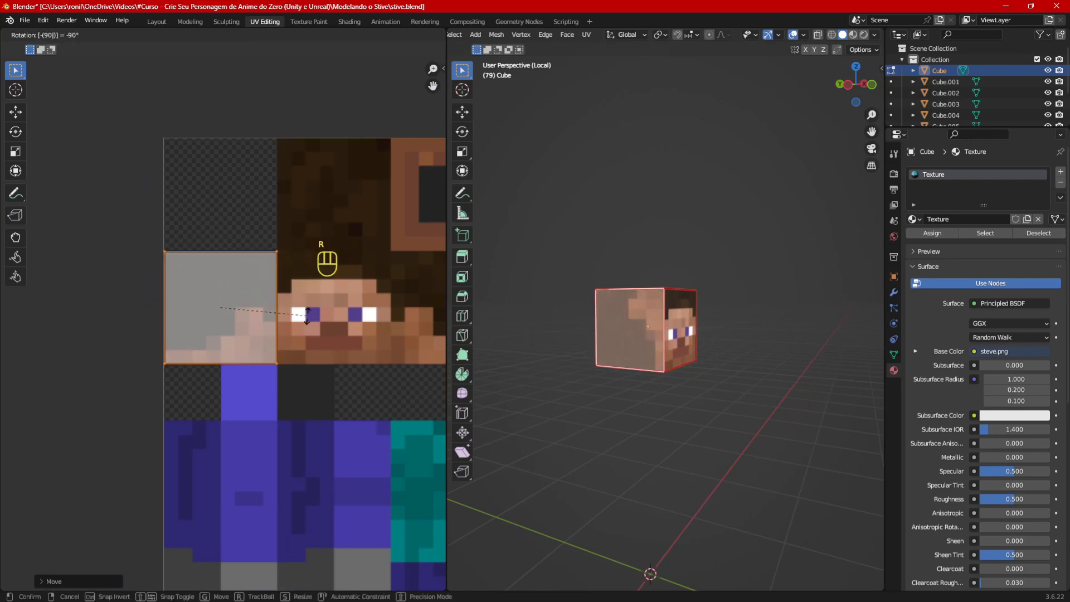
click(310, 324)
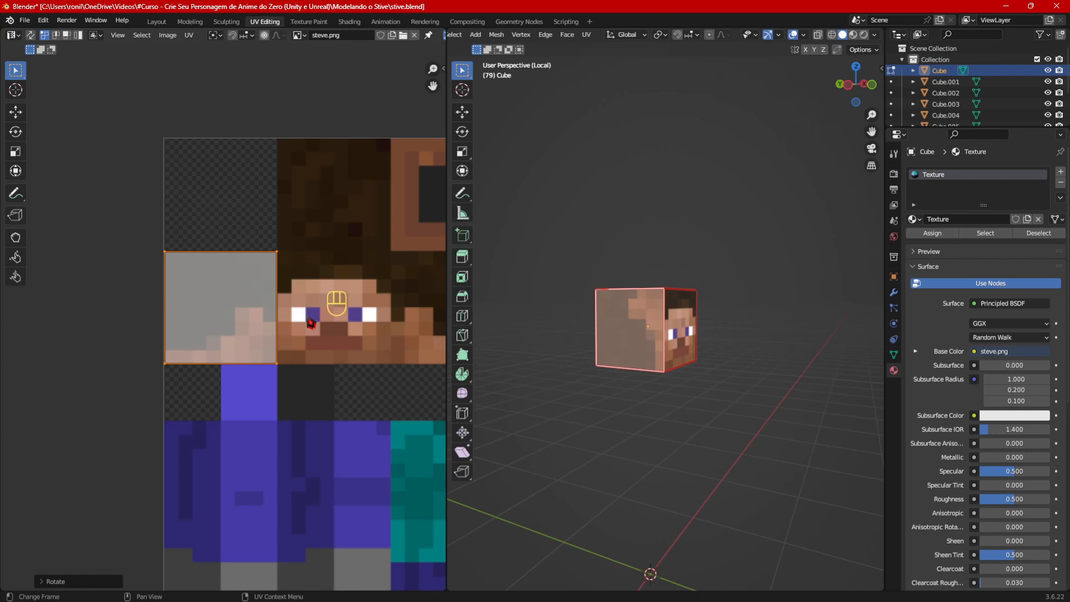
key(r)
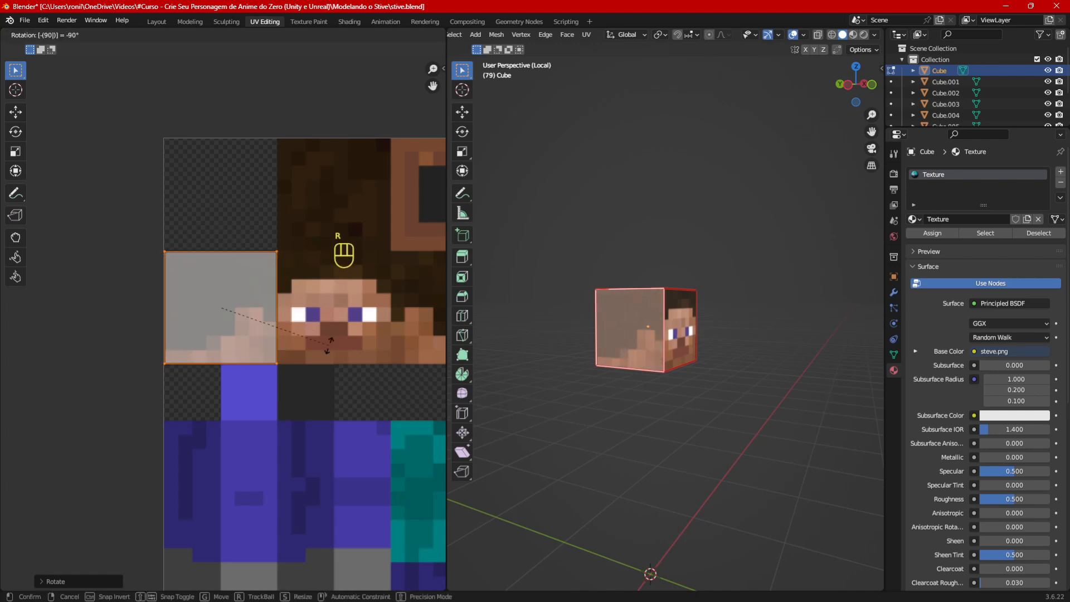
click(333, 352)
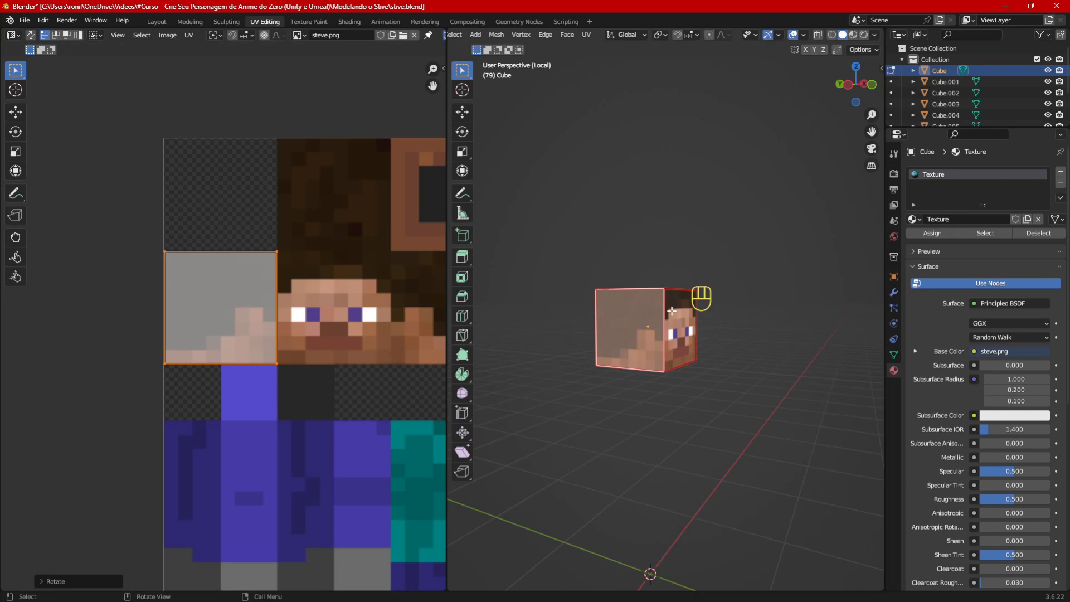
Step: Select the cube's top face and move its UV square about 0.25 up along Y onto the hair area above Steve's face
mouse_move(671, 310)
middle_down()
mouse_move(672, 343)
mouse_move(666, 311)
middle_up()
click(664, 329)
scroll(663, 329, up, 2)
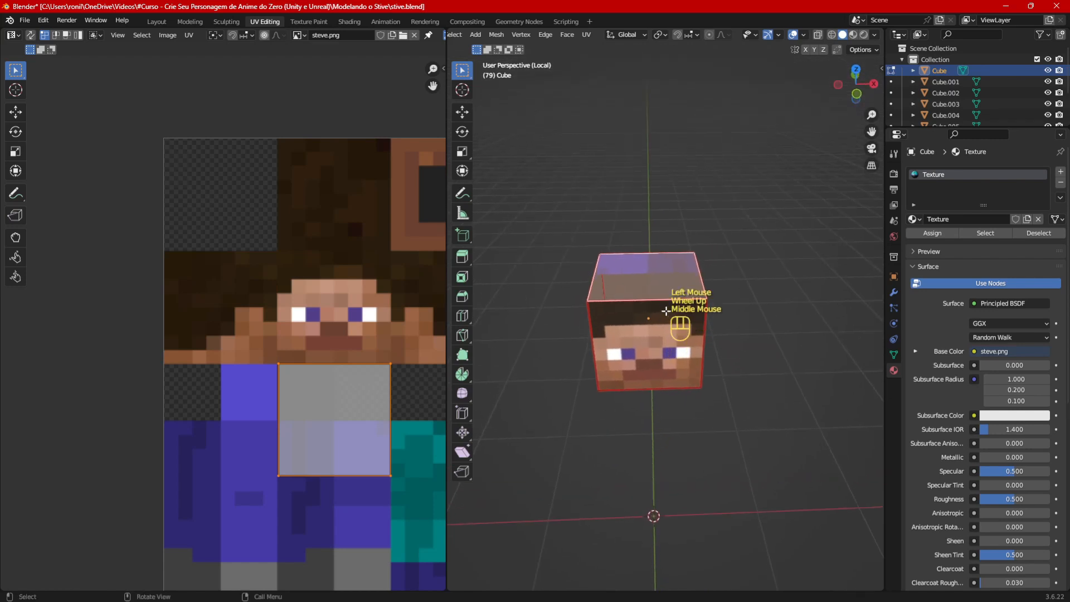
scroll(343, 427, down, 1)
key(g)
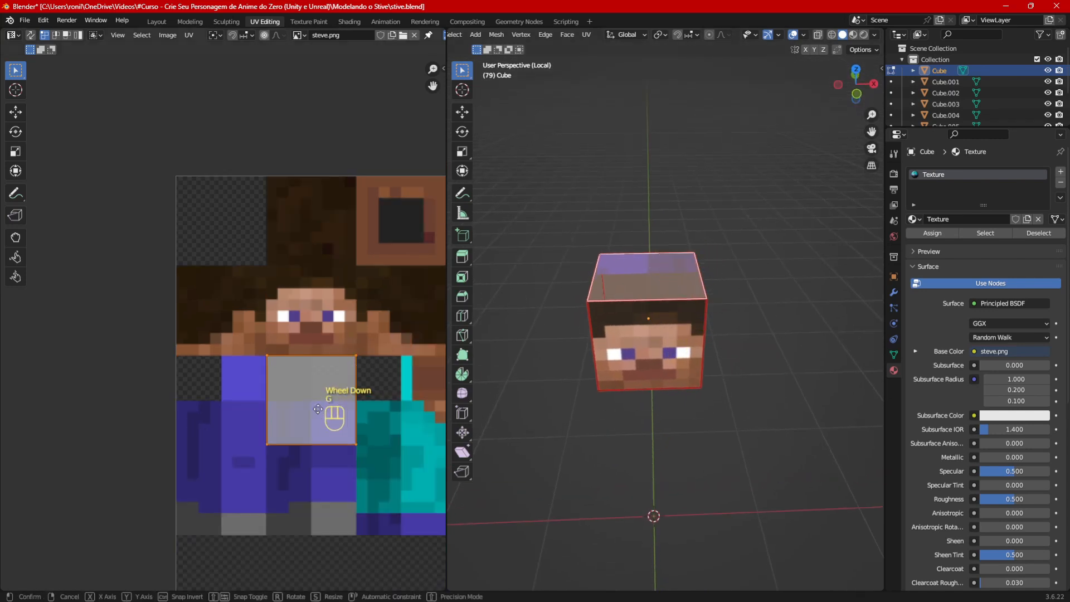
key(y)
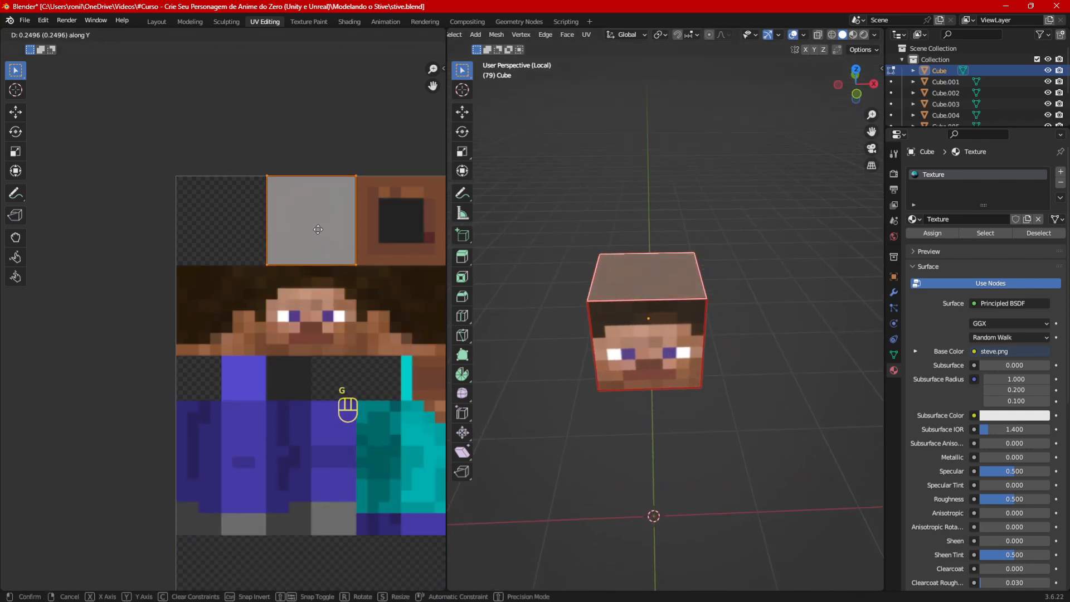
click(317, 229)
Step: Select the cube's back face and move its UV square onto the back-of-head area at the end of the head strip
click(736, 359)
middle_drag(751, 332, 542, 306)
middle_drag(719, 372, 674, 352)
click(675, 351)
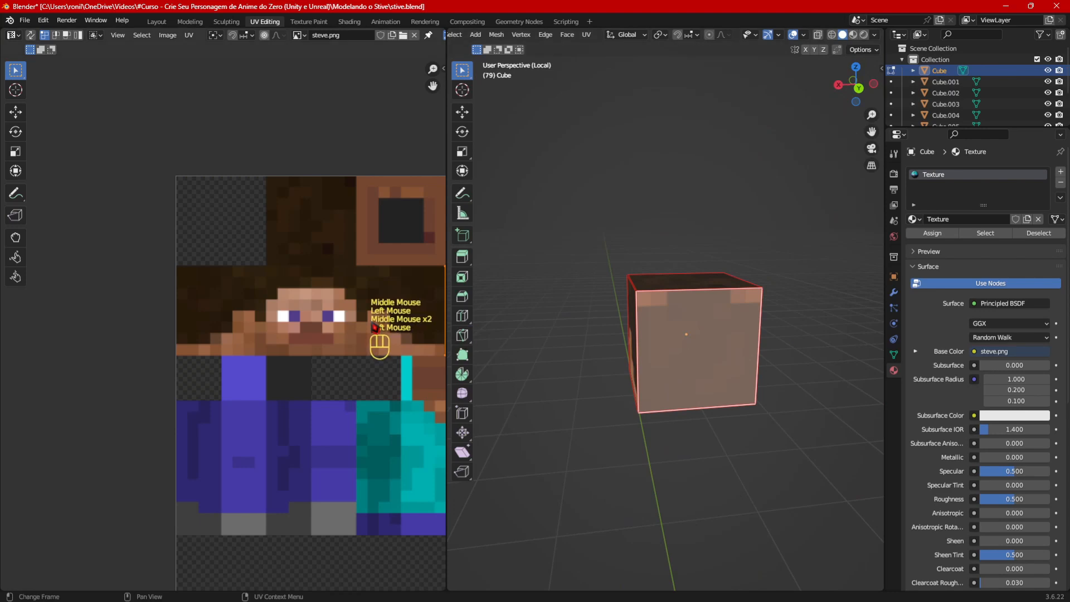
middle_drag(435, 294, 260, 314)
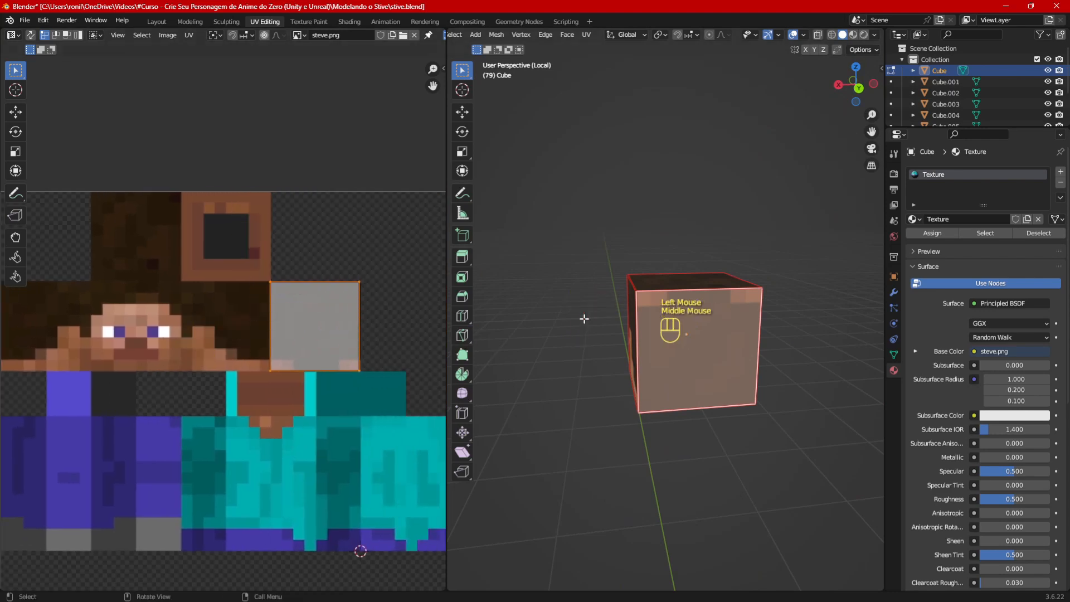
middle_drag(184, 256, 252, 284)
middle_drag(206, 268, 234, 283)
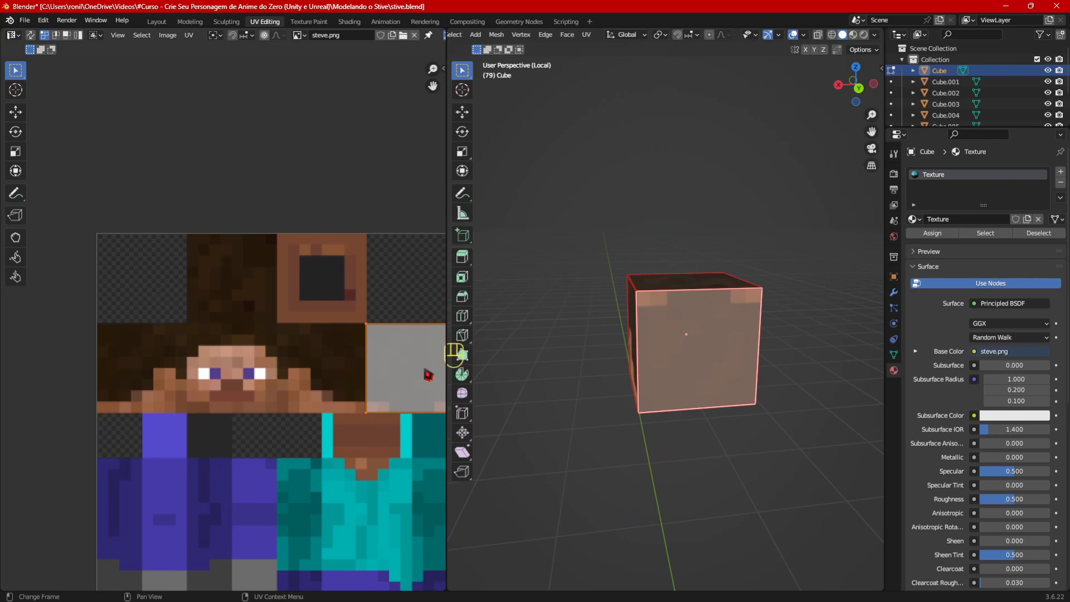
key(g)
right_click(254, 370)
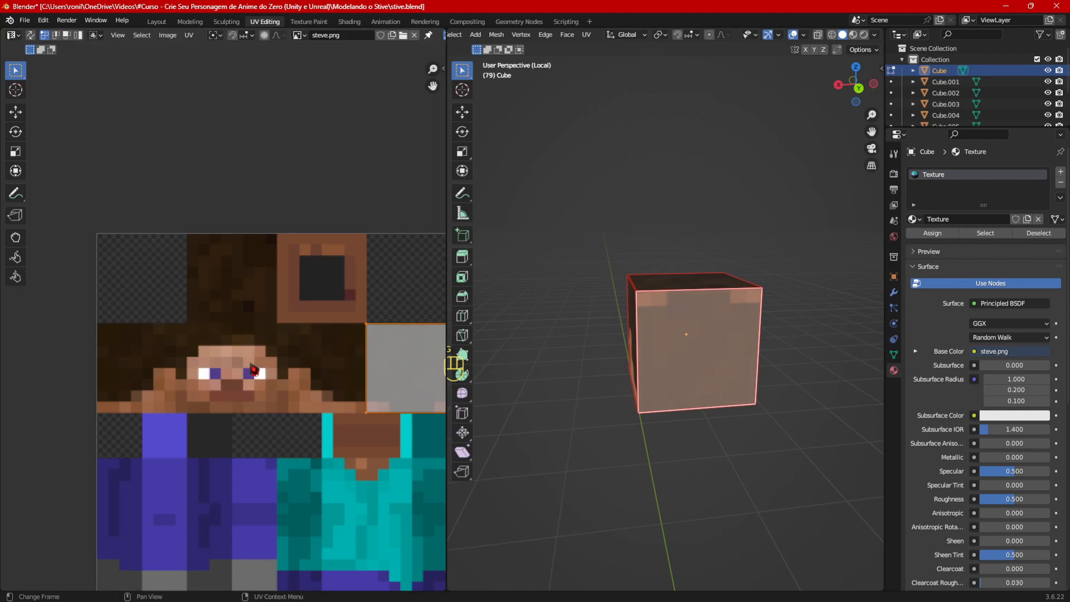
mouse_move(253, 369)
middle_down()
mouse_move(175, 353)
mouse_move(234, 378)
middle_up()
key(g)
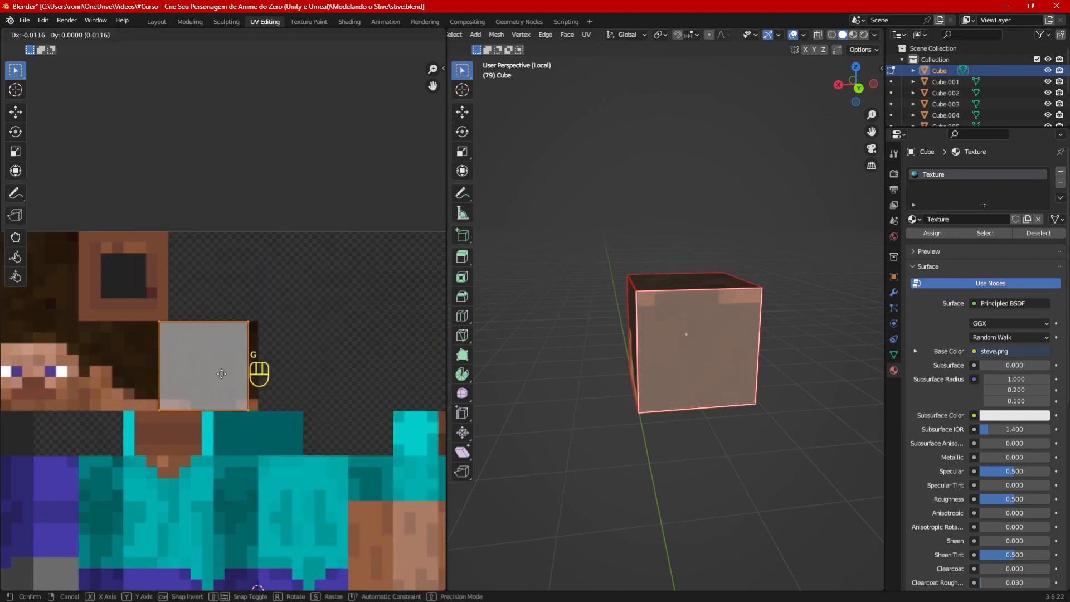
click(234, 375)
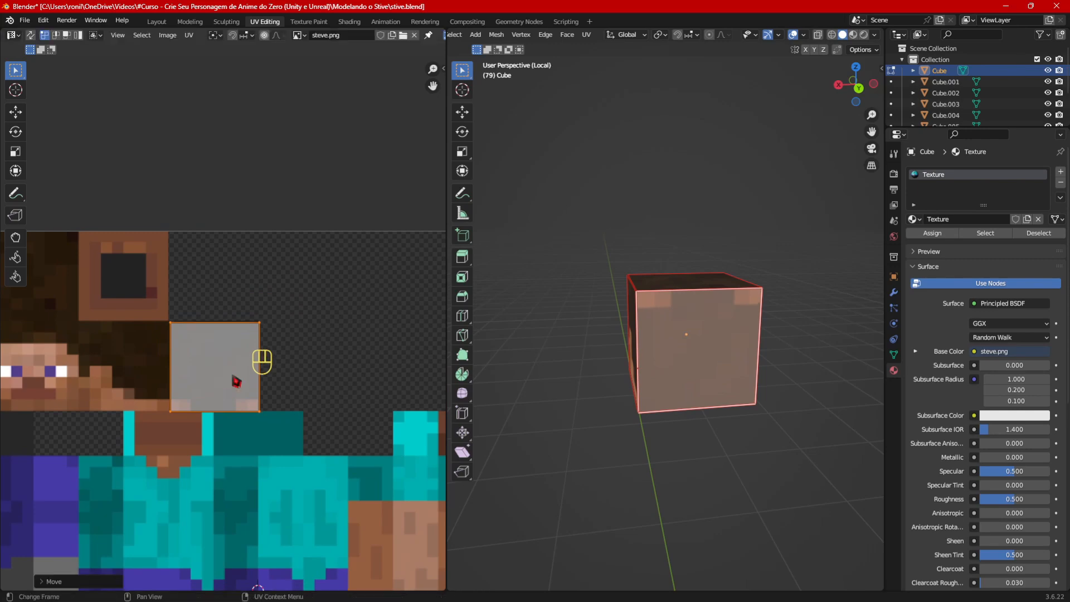
Step: Nudge the back face's UV square to line up exactly with the edges of the back-of-head area
scroll(239, 379, up, 2)
key(g)
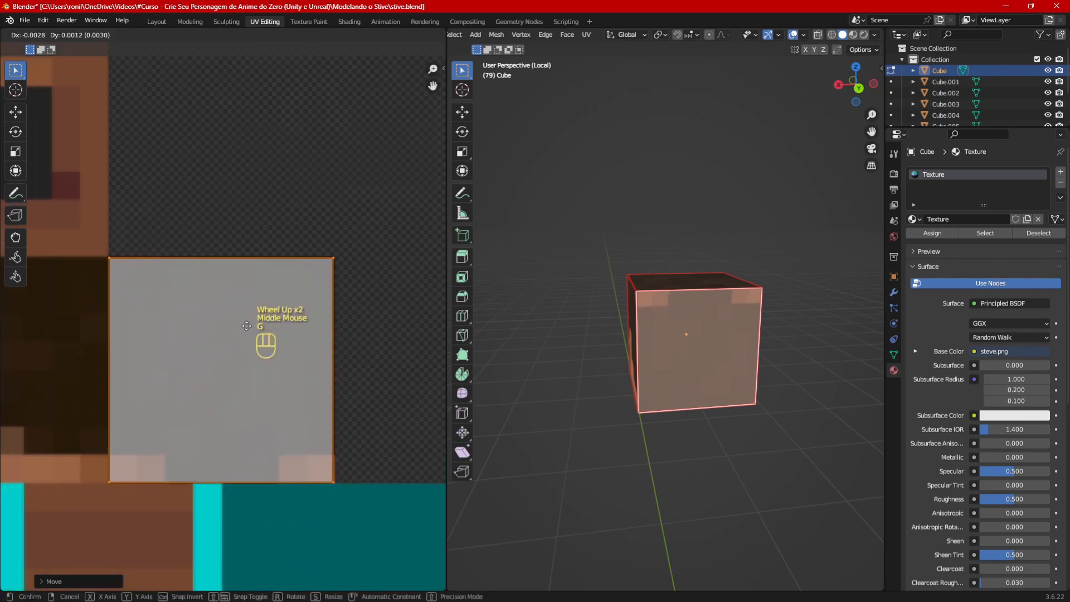
click(247, 326)
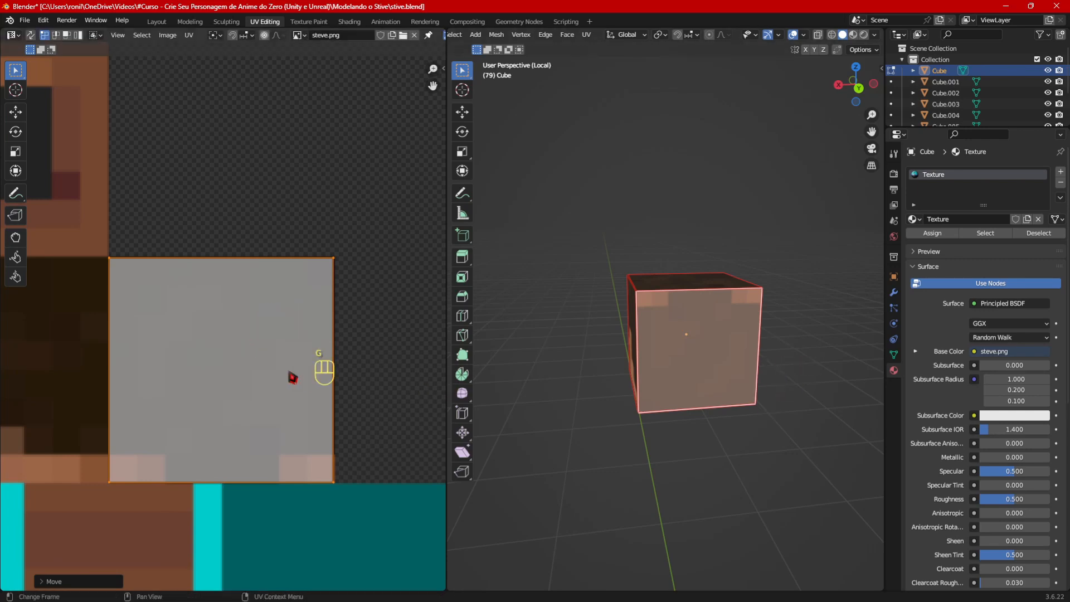
Step: Rotate the back face's UV square by 180° in two quarter turns so the skin-coloured corners sit at the bottom
key(r)
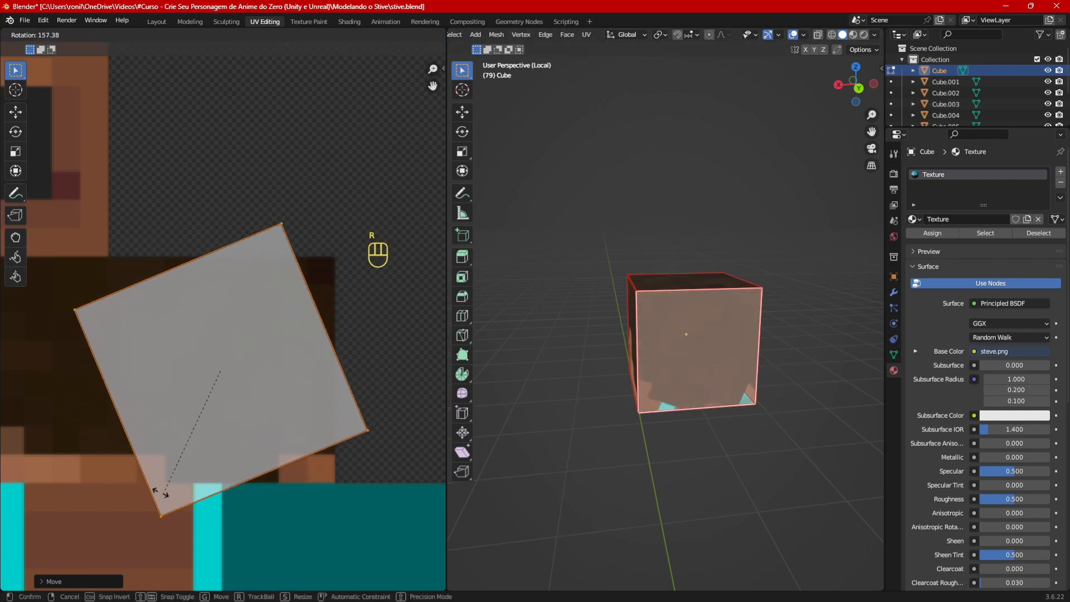
click(138, 454)
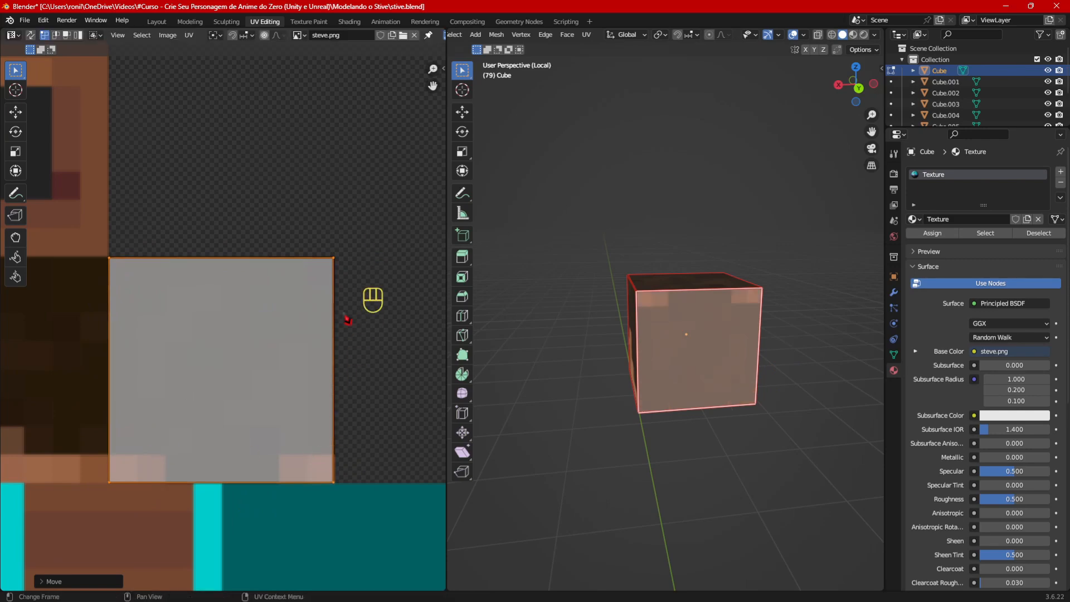
key(r)
right_click(363, 358)
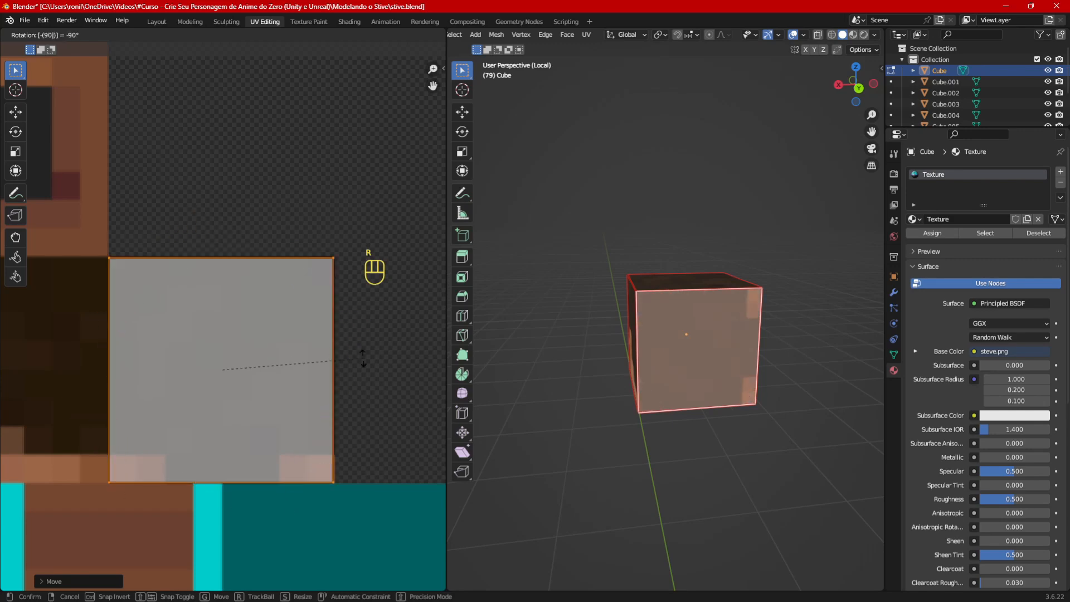
key(r)
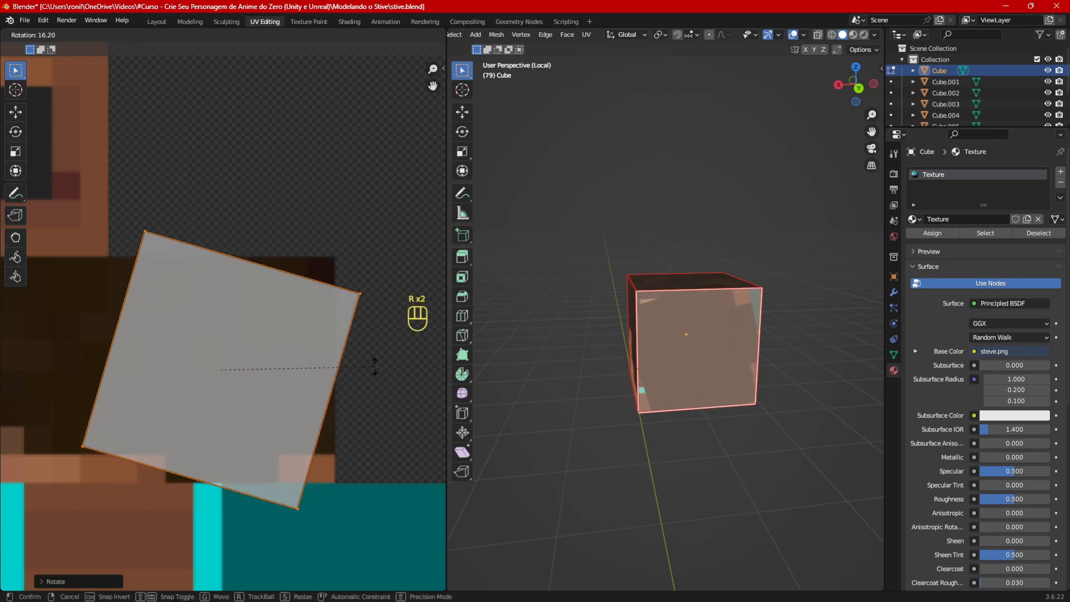
right_click(372, 366)
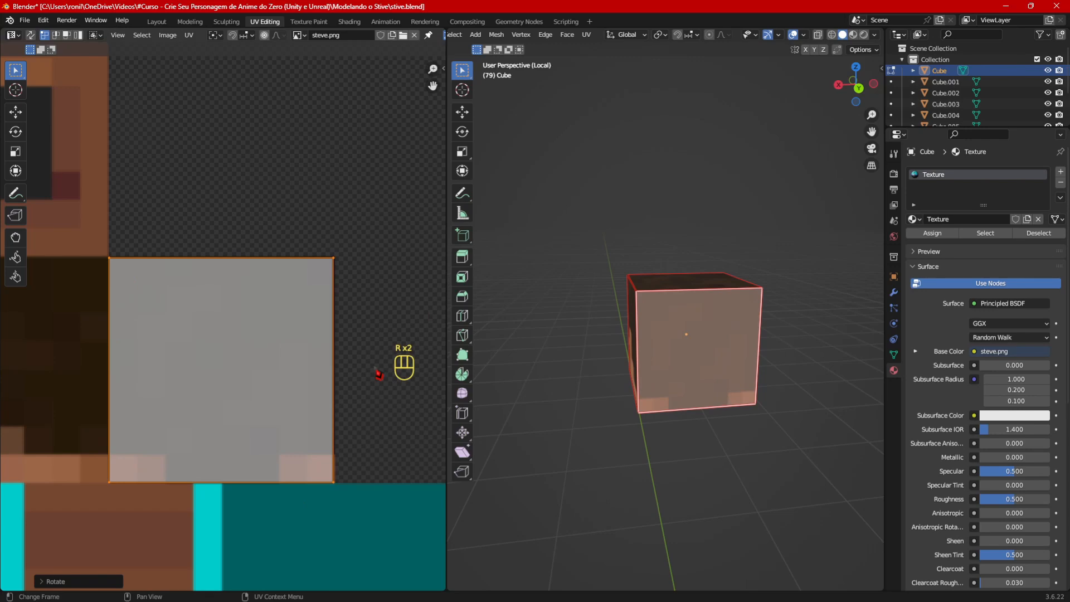
Step: Select the cube's bottom face and move its UV square up onto the skin area with the dark square beside the top hair
scroll(719, 378, down, 1)
middle_drag(719, 378, 647, 370)
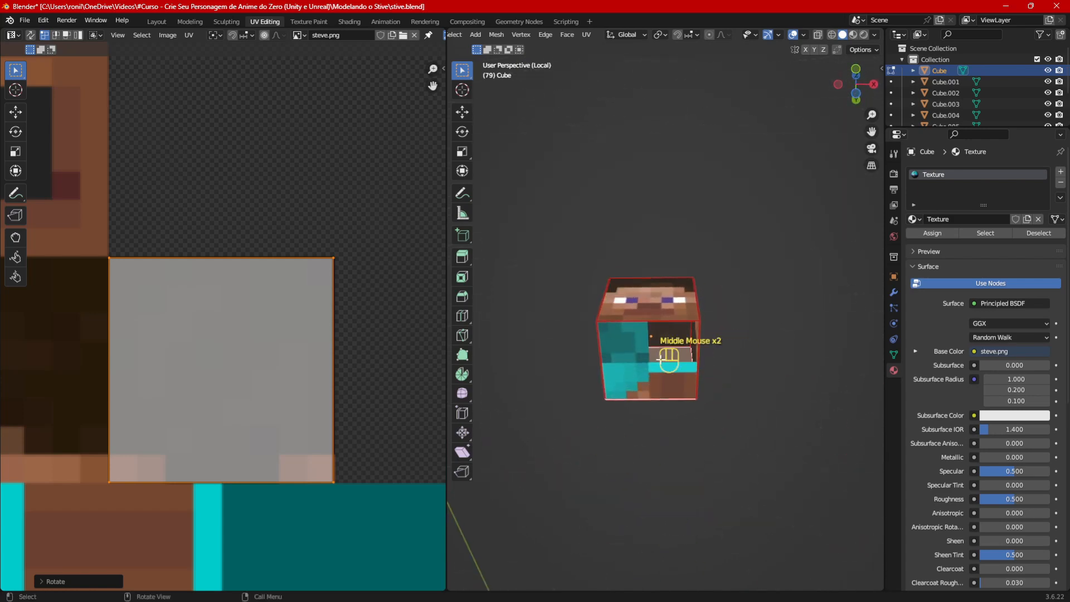
click(647, 368)
scroll(218, 329, down, 2)
middle_drag(196, 330, 278, 374)
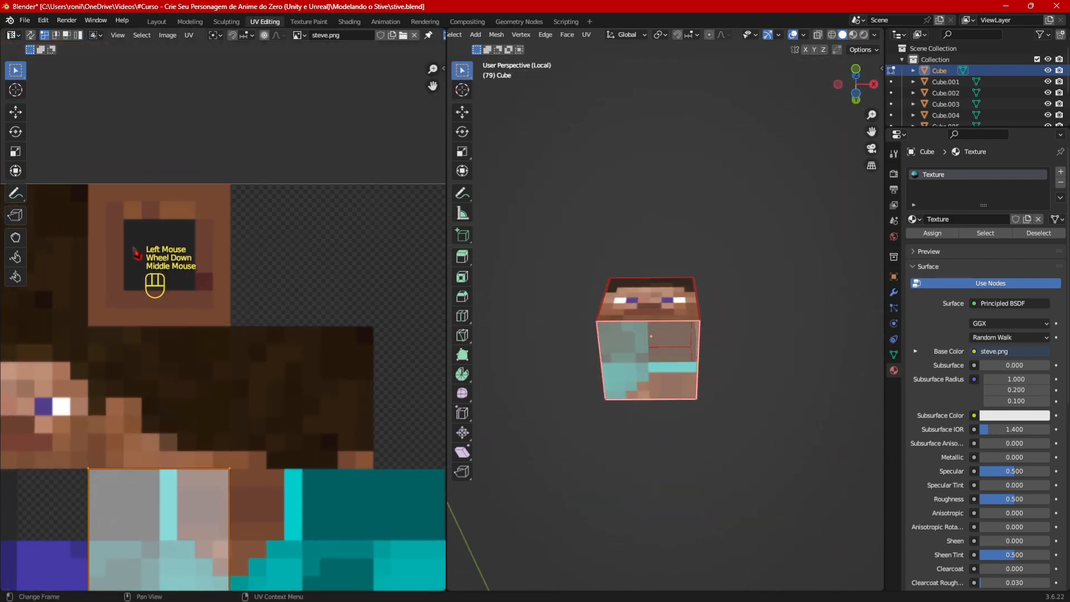
middle_drag(134, 332, 165, 344)
scroll(223, 330, down, 4)
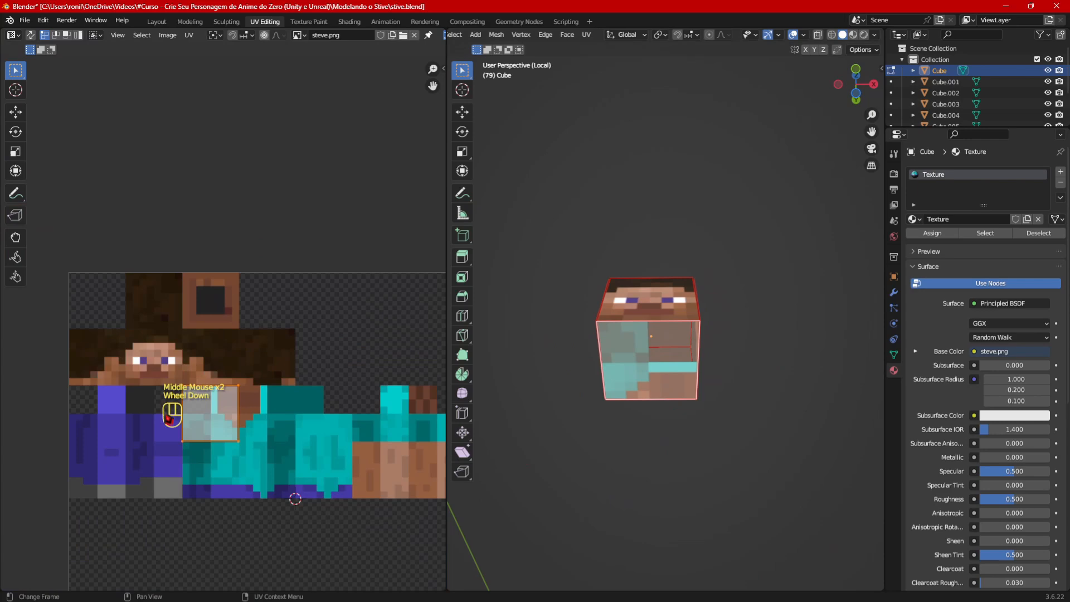
scroll(224, 432, up, 3)
key(a)
key(g)
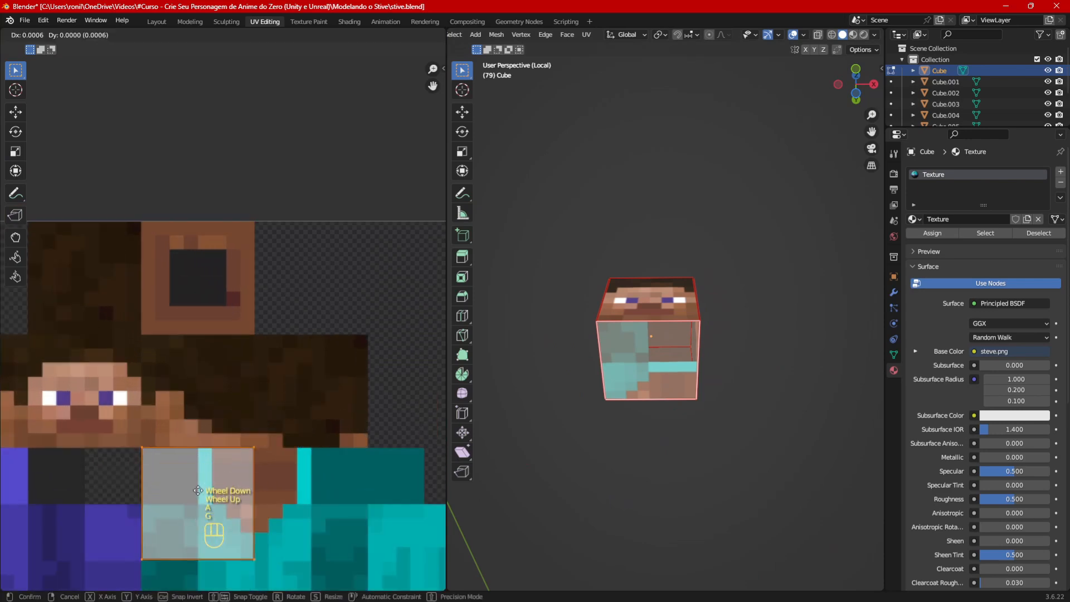
click(197, 281)
Step: Nudge the bottom face's UV square slightly up and left to match the edges of its skin area on the texture
scroll(200, 284, up, 2)
middle_drag(210, 292, 263, 354)
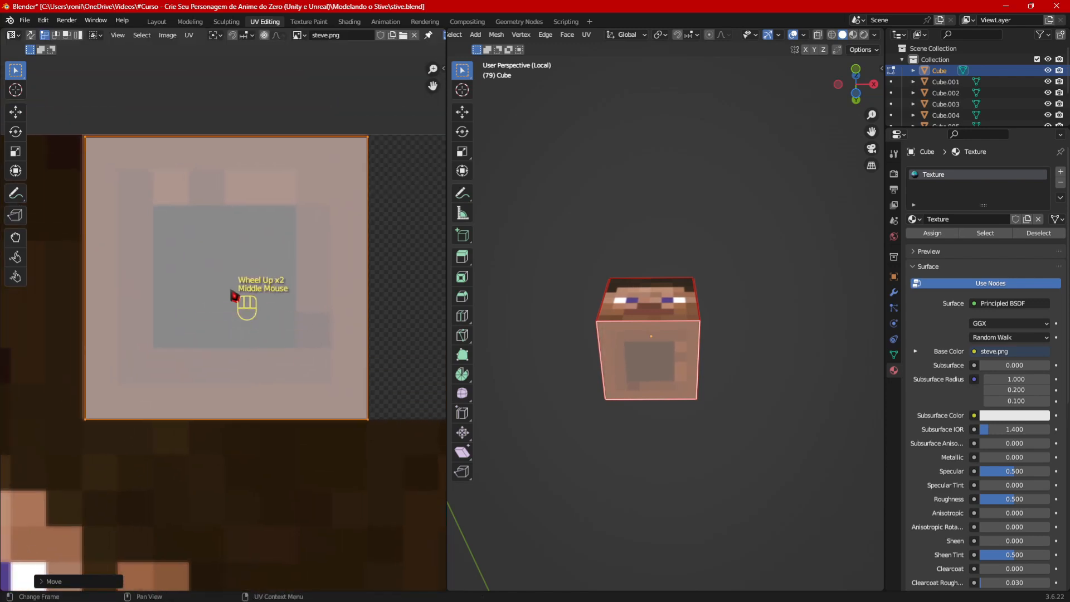
key(g)
click(222, 271)
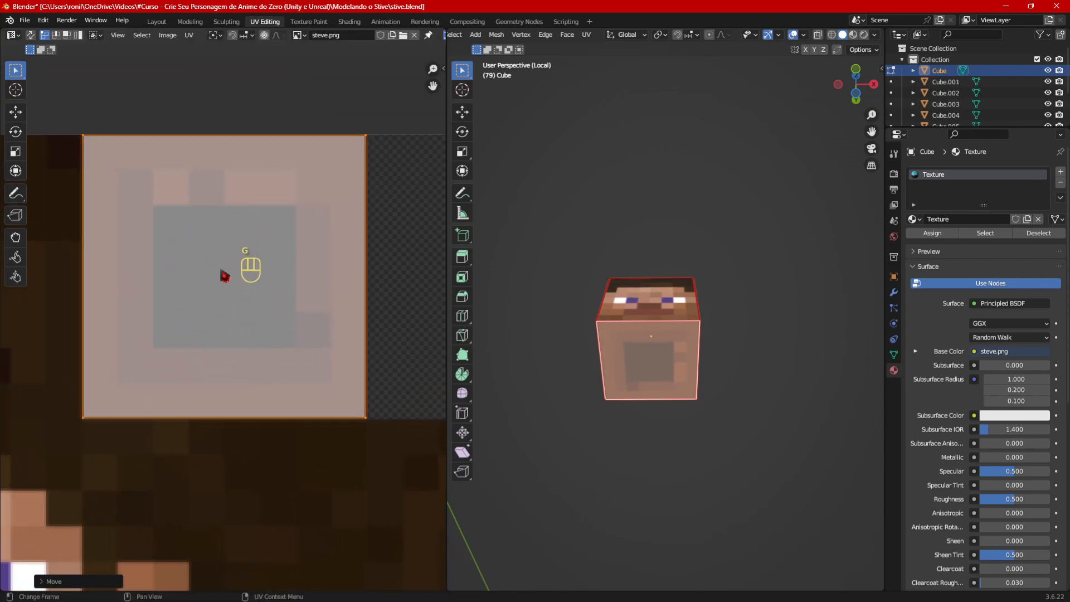
Step: Return to Object Mode, deselect the head cube and inspect its texture from the front, underside and sides
scroll(223, 312, down, 2)
middle_drag(560, 367, 723, 348)
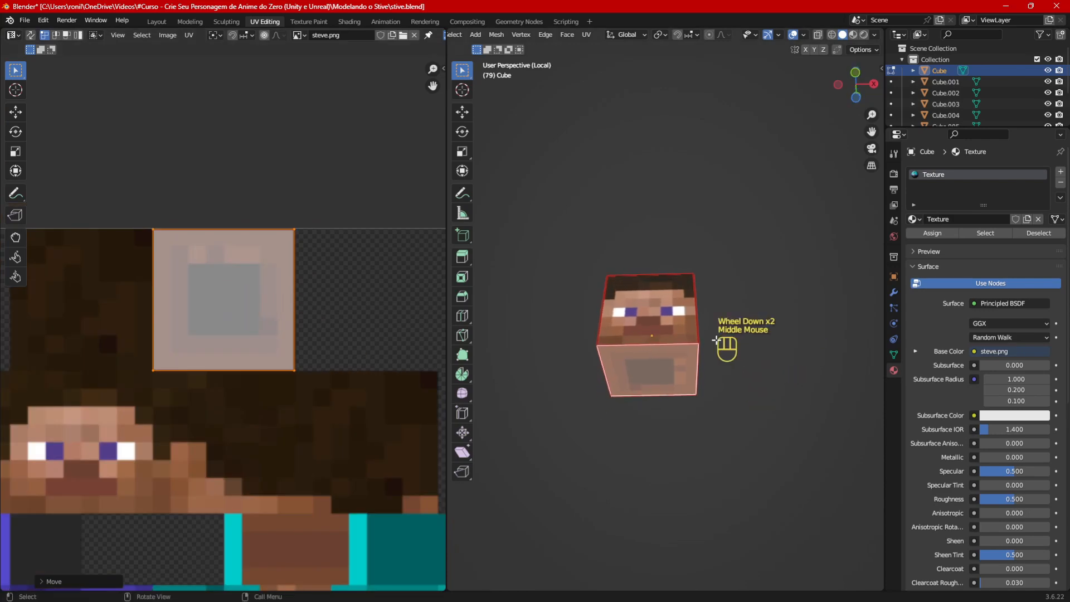
key(KP_1)
key(Tab)
scroll(721, 346, up, 1)
click(719, 346)
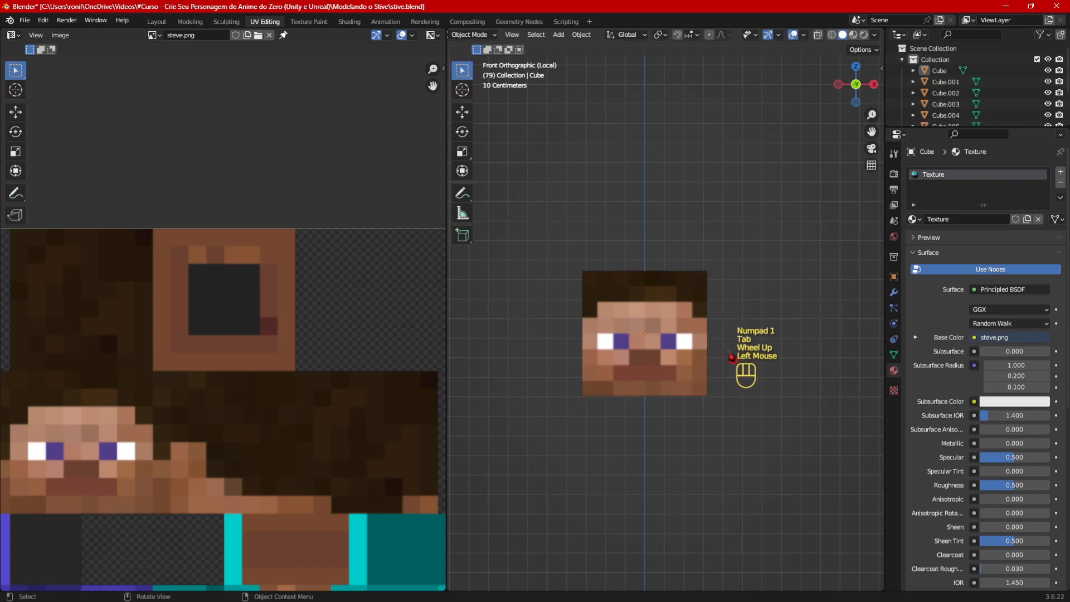
middle_drag(724, 357, 711, 427)
middle_drag(614, 433, 733, 363)
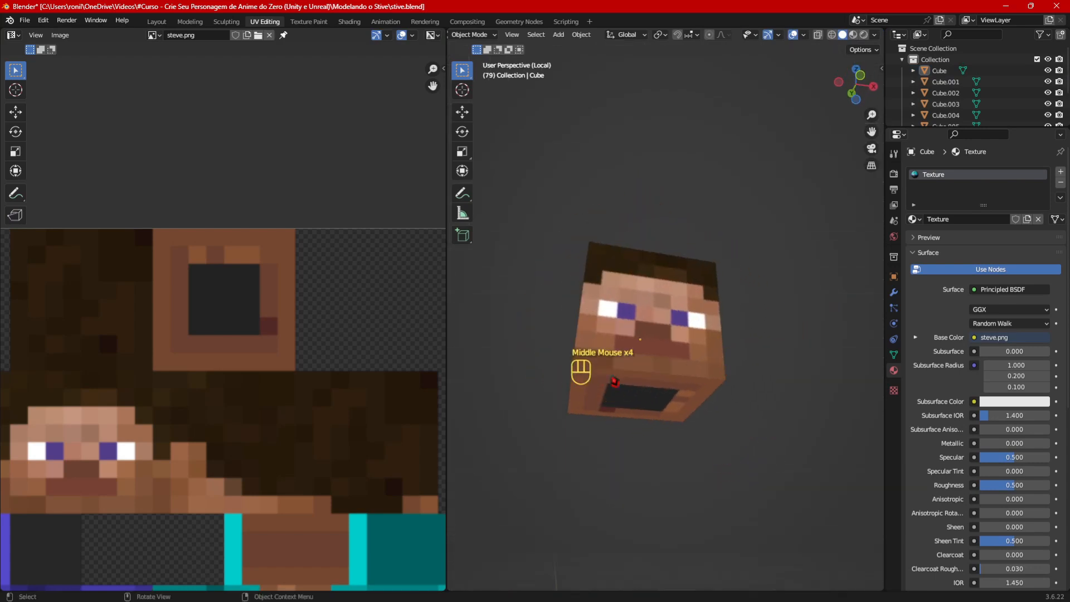
mouse_move(639, 378)
middle_down()
mouse_move(685, 382)
mouse_move(626, 382)
middle_up()
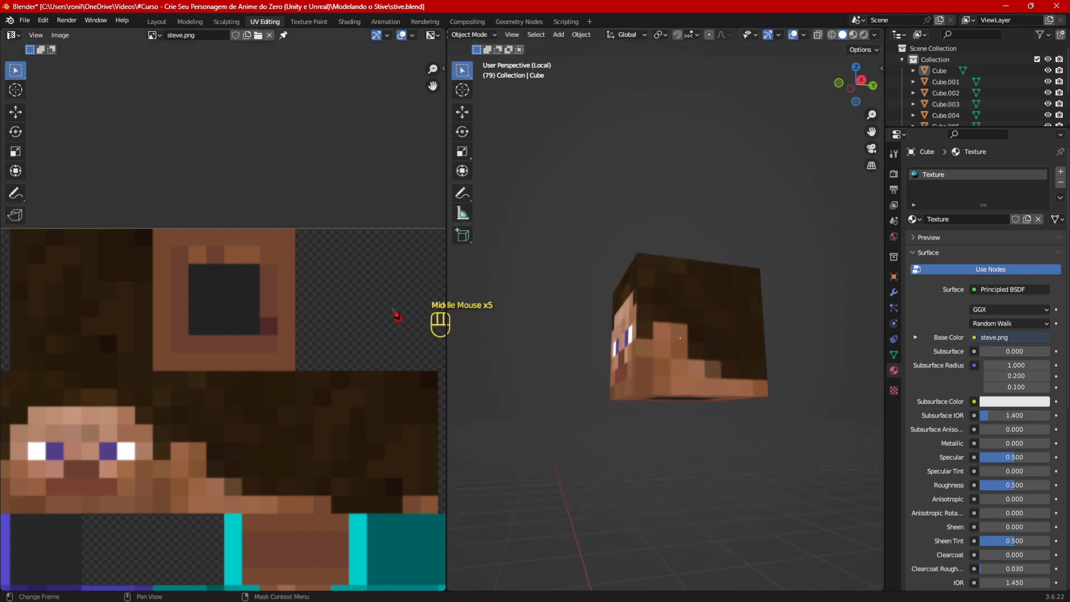
Step: Reselect the head cube, nudge the UV square of the side face right of the front in Edit Mode, and return to Object Mode
click(690, 347)
key(Tab)
click(690, 346)
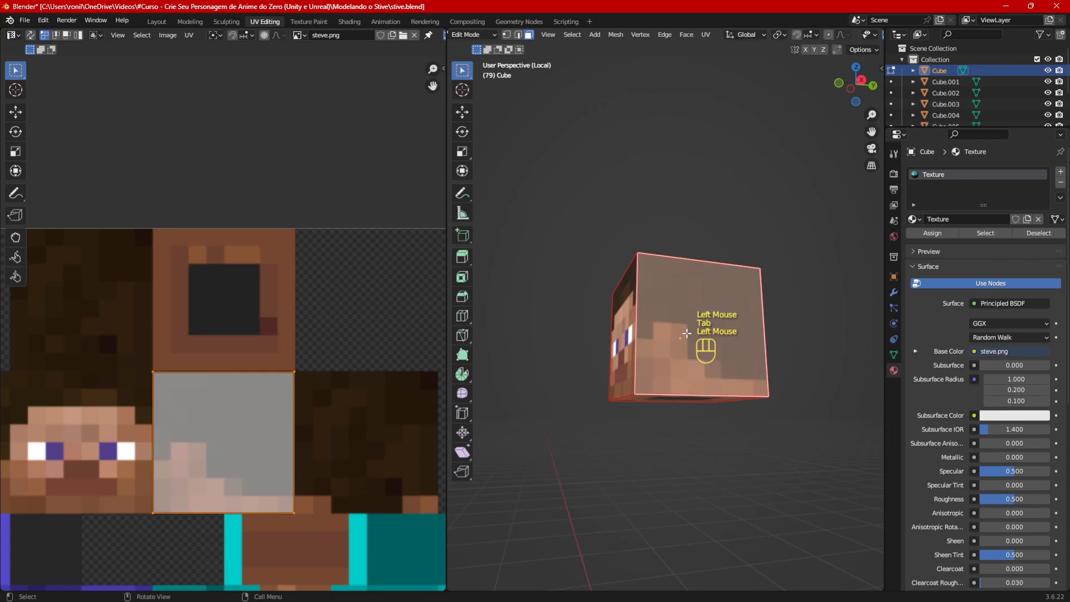
key(g)
click(271, 425)
key(Tab)
Step: Examine the textured head up close from both sides and below to check the alignment along its edges
middle_drag(558, 395, 758, 335)
middle_drag(677, 361, 602, 383)
scroll(600, 383, up, 2)
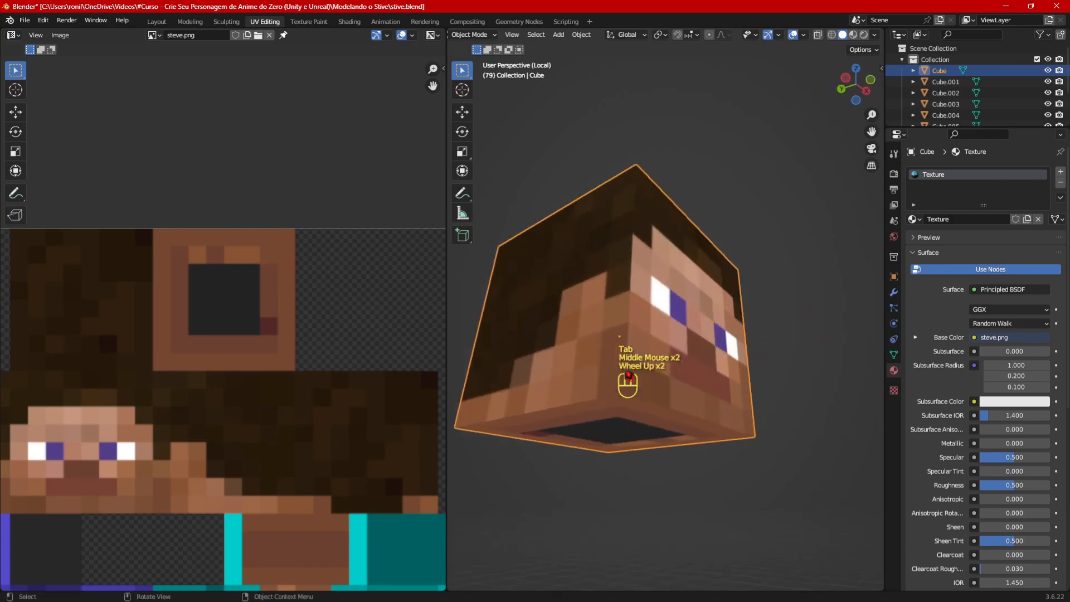
middle_drag(689, 392, 569, 352)
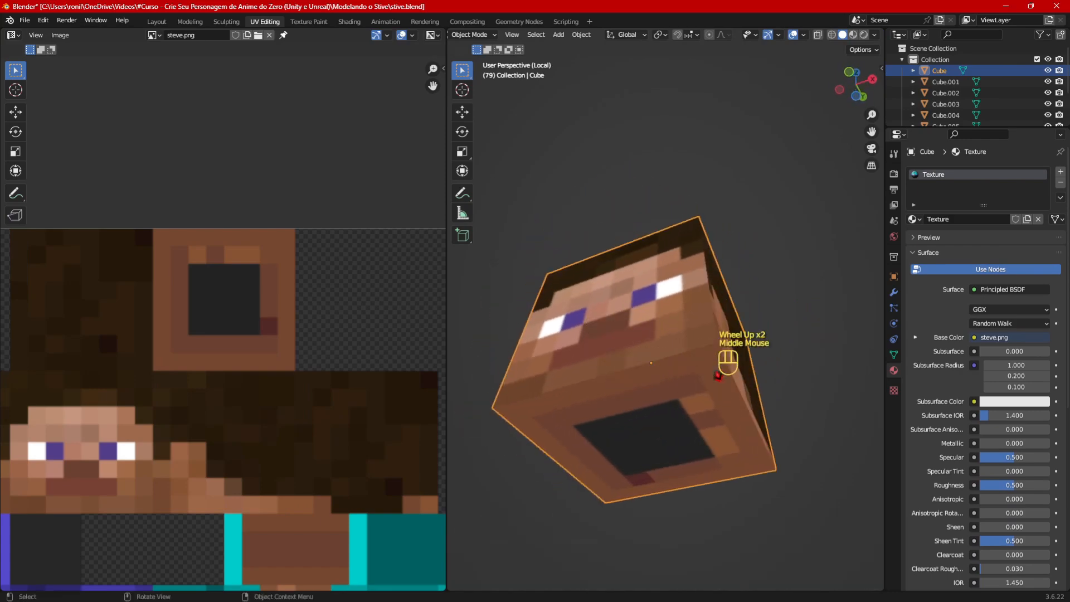
scroll(660, 397, down, 1)
middle_drag(660, 396, 557, 470)
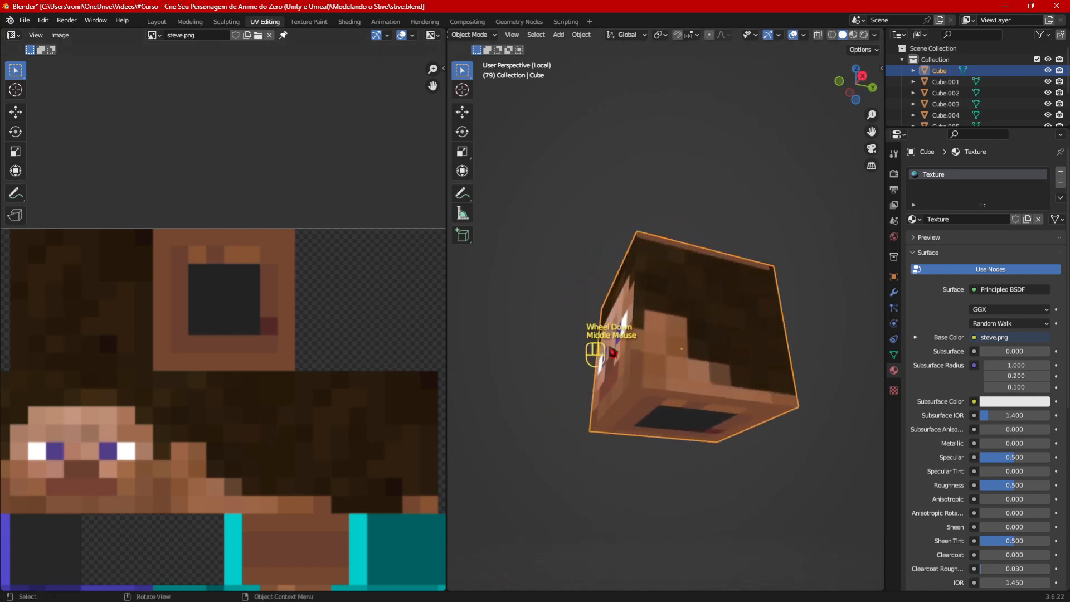
Step: Undo the last UV adjustments of the head cube's side face in Edit Mode and return to Object Mode
key(Tab)
key(ctrl+z)
key(ctrl+z)
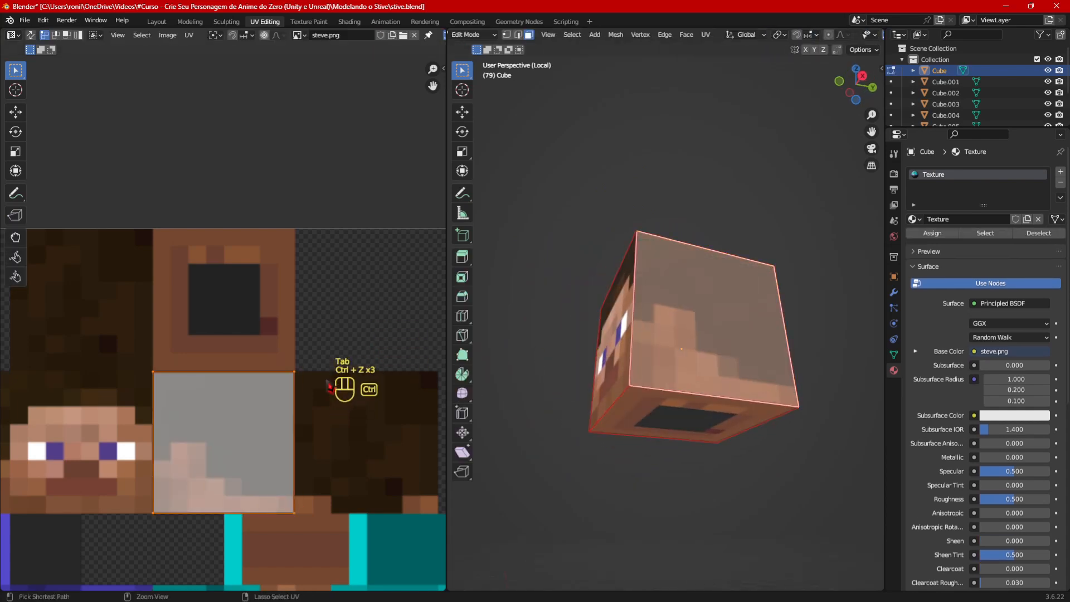
key(ctrl+z)
middle_drag(571, 384, 688, 415)
key(Tab)
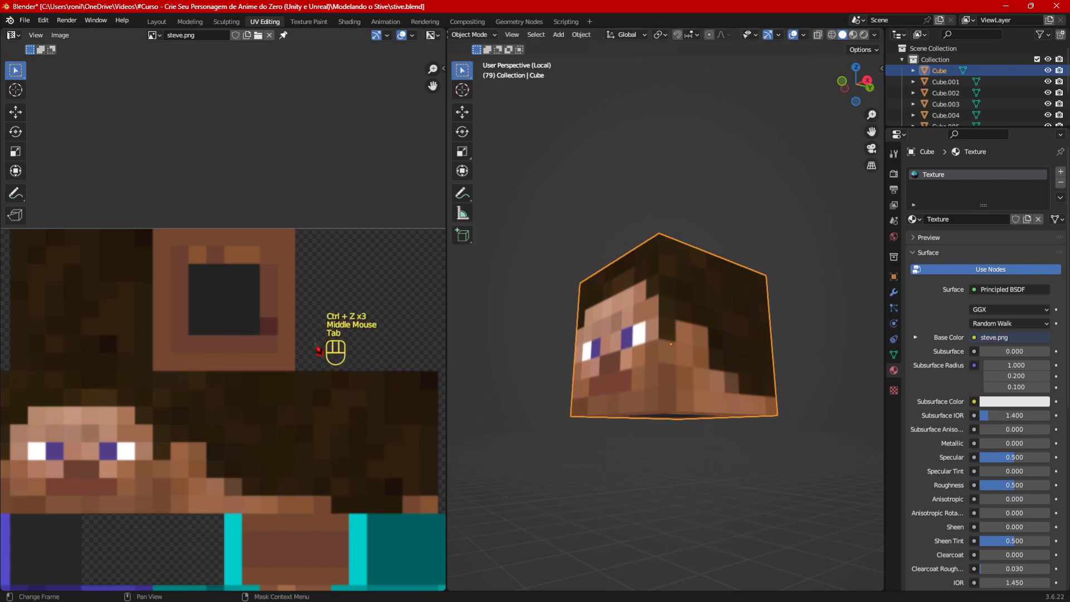
Step: Check the head's face in front view, and exit Local View to show the whole character with its reference images
scroll(334, 362, down, 1)
middle_drag(356, 362, 359, 380)
scroll(593, 393, down, 1)
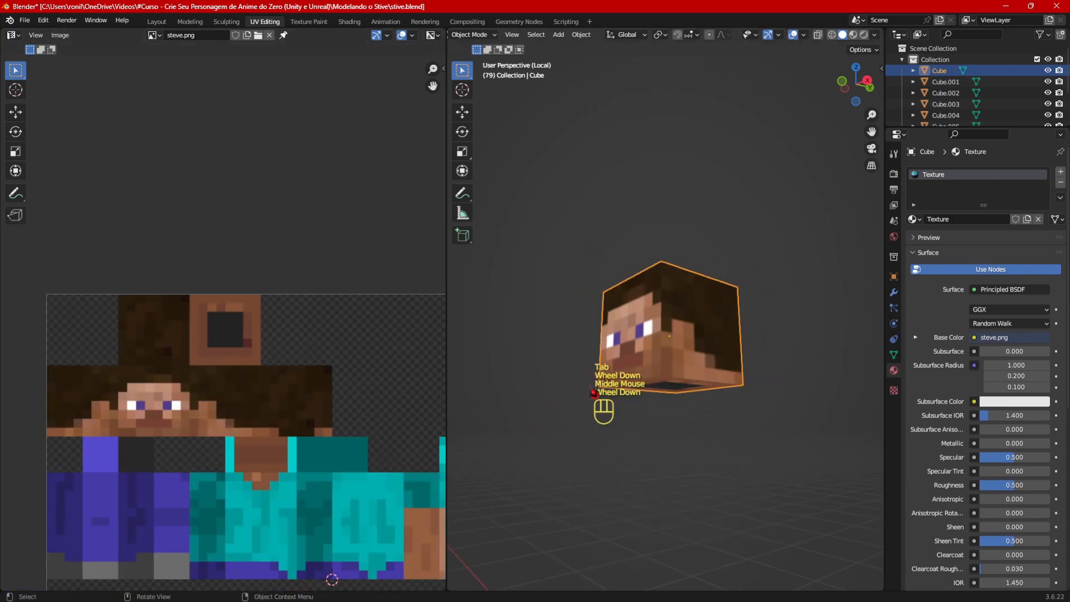
key(KP_1)
scroll(574, 384, up, 2)
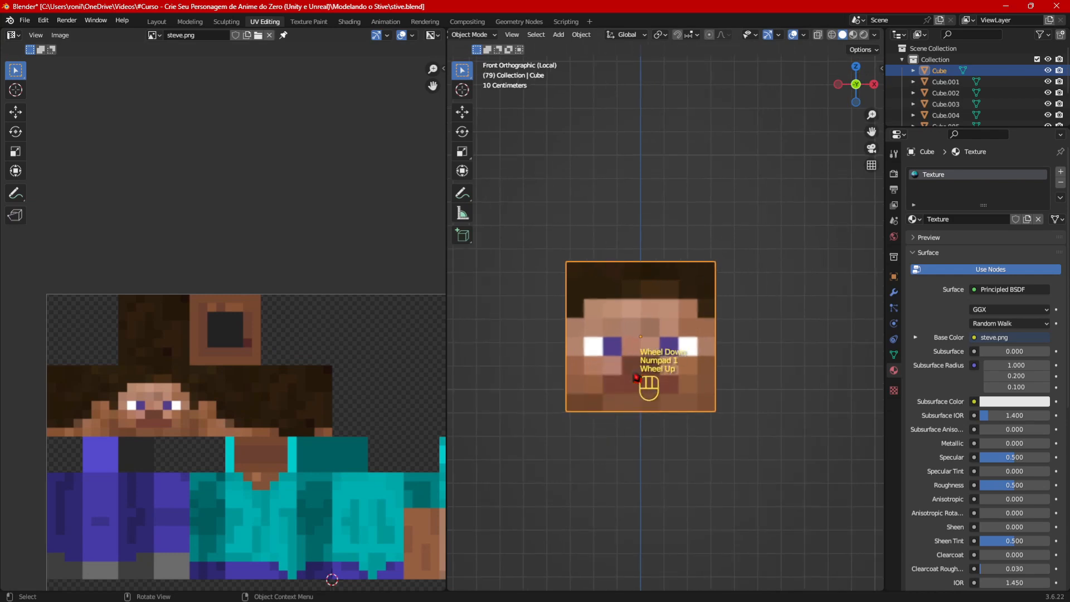
scroll(637, 378, down, 2)
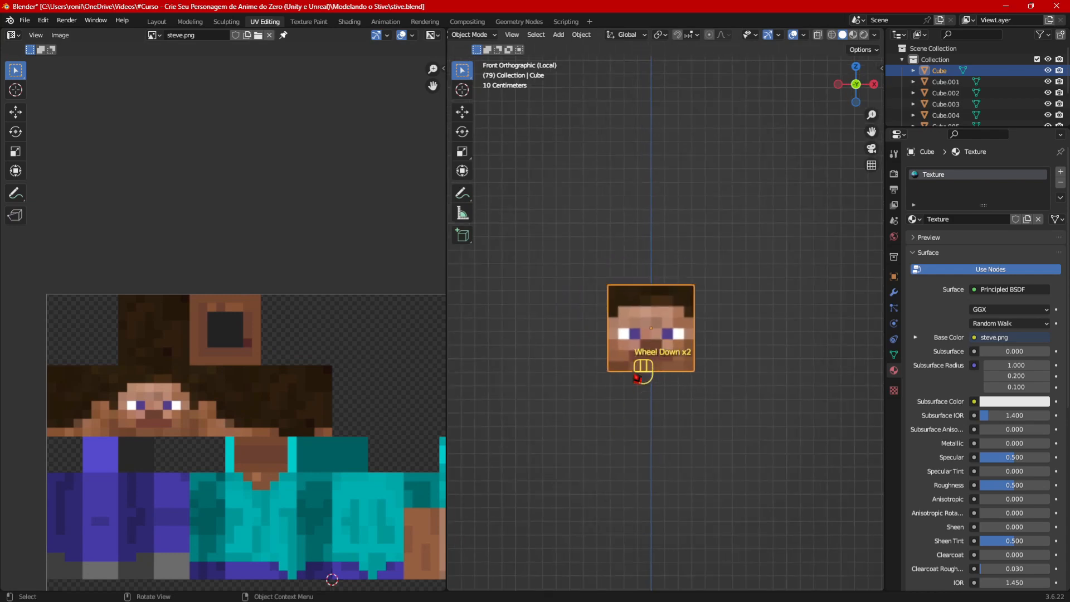
key(slash)
scroll(637, 378, down, 2)
scroll(637, 378, up, 2)
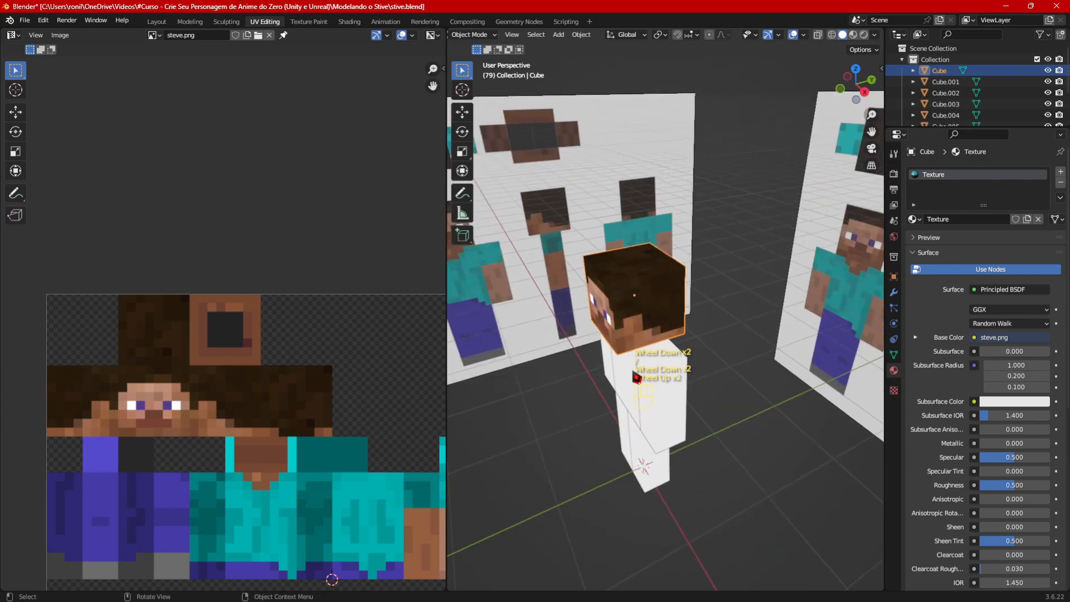
scroll(637, 378, down, 1)
middle_drag(637, 378, 652, 404)
scroll(755, 428, down, 1)
middle_drag(758, 429, 686, 392)
Step: Select the arms, torso and legs one after another and examine the full skin texture for their matching areas
click(688, 334)
scroll(655, 379, up, 1)
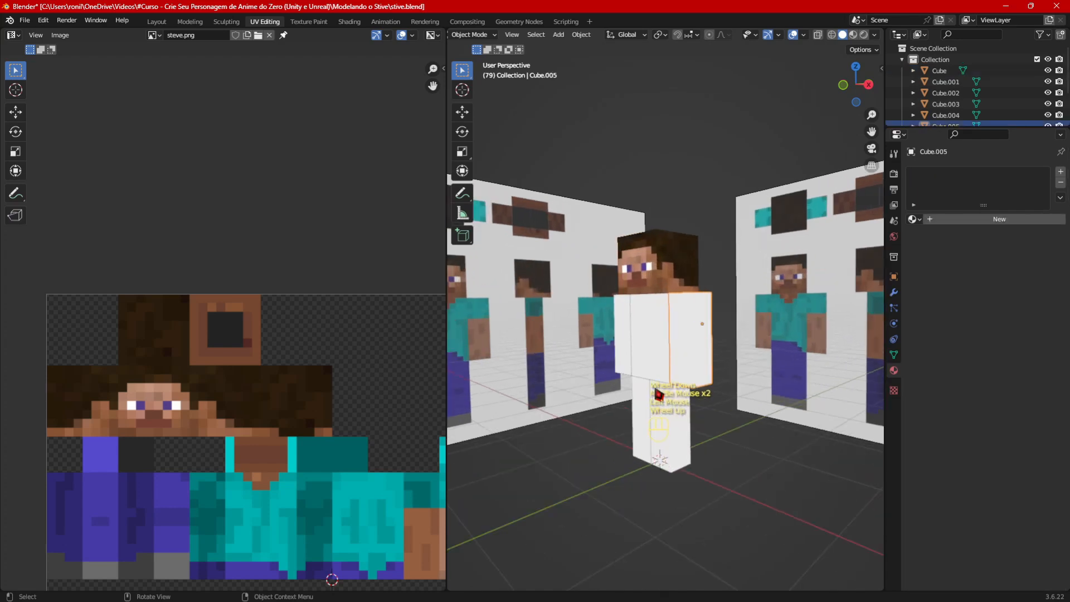
click(653, 353)
click(657, 427)
scroll(666, 435, down, 1)
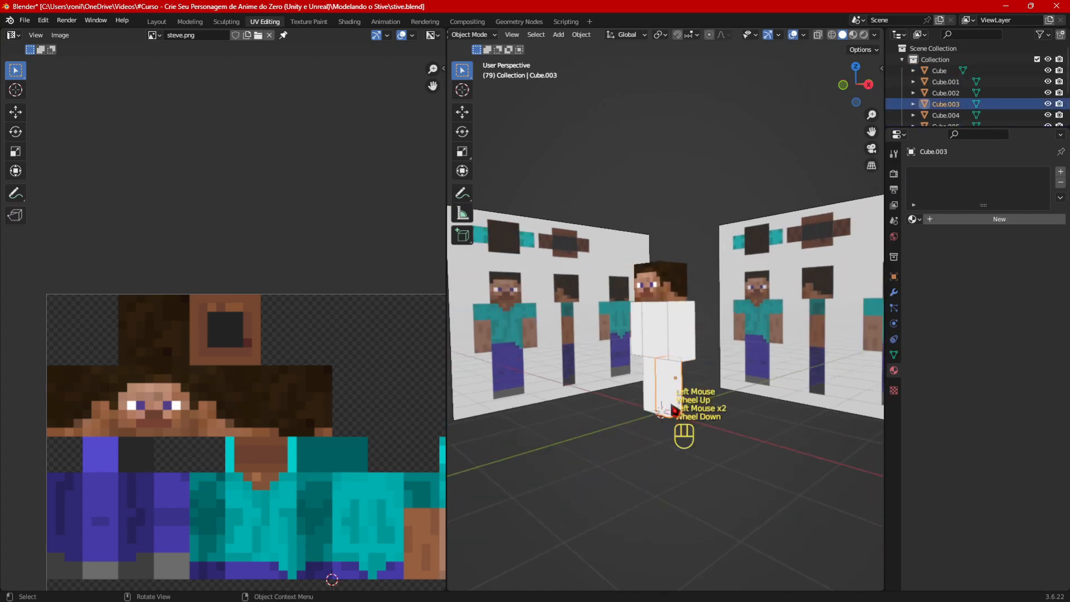
click(652, 385)
click(682, 334)
click(643, 328)
scroll(355, 399, down, 2)
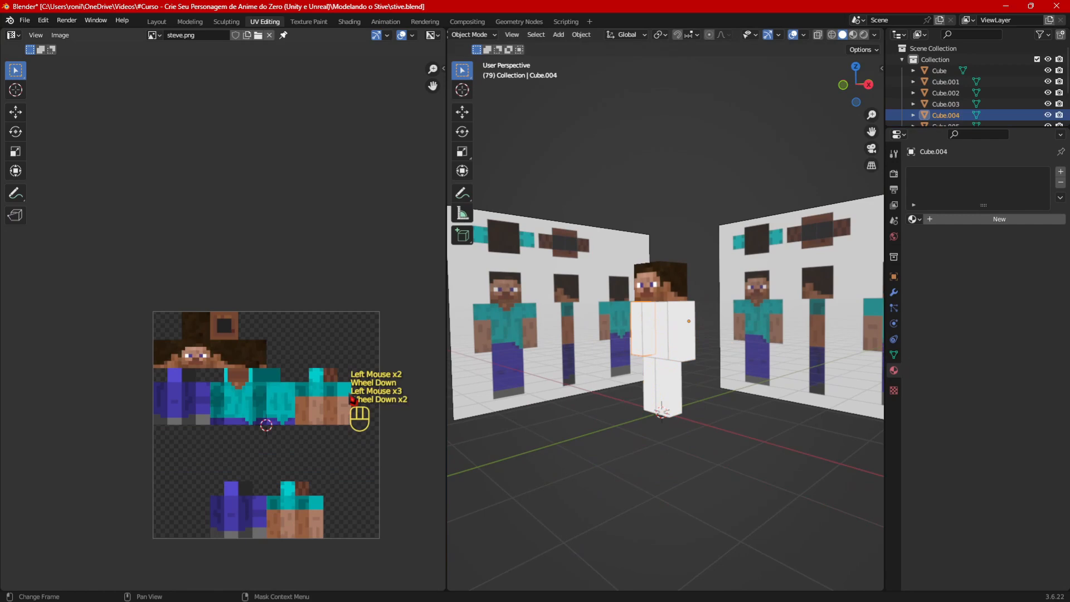
middle_drag(355, 399, 310, 318)
scroll(336, 327, up, 2)
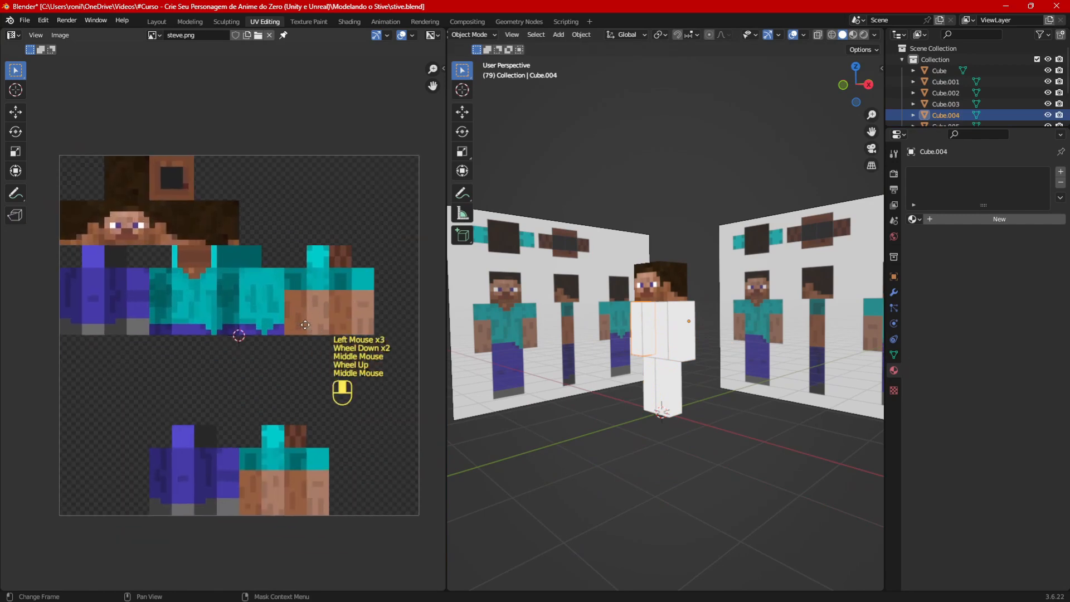
scroll(693, 356, up, 2)
middle_drag(694, 359, 691, 356)
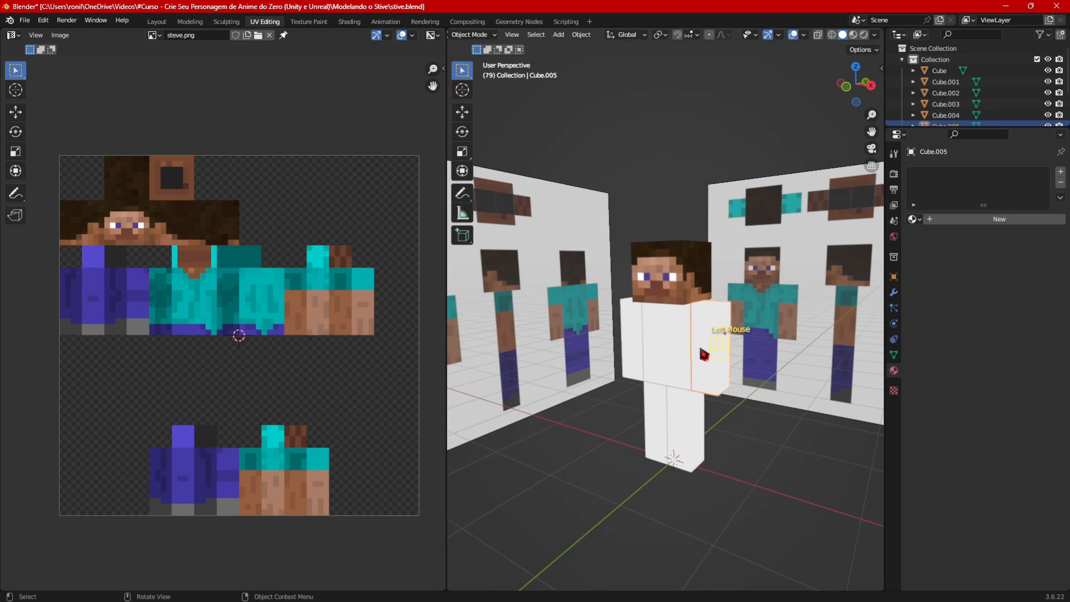
scroll(701, 350, up, 2)
key(Tab)
key(Tab)
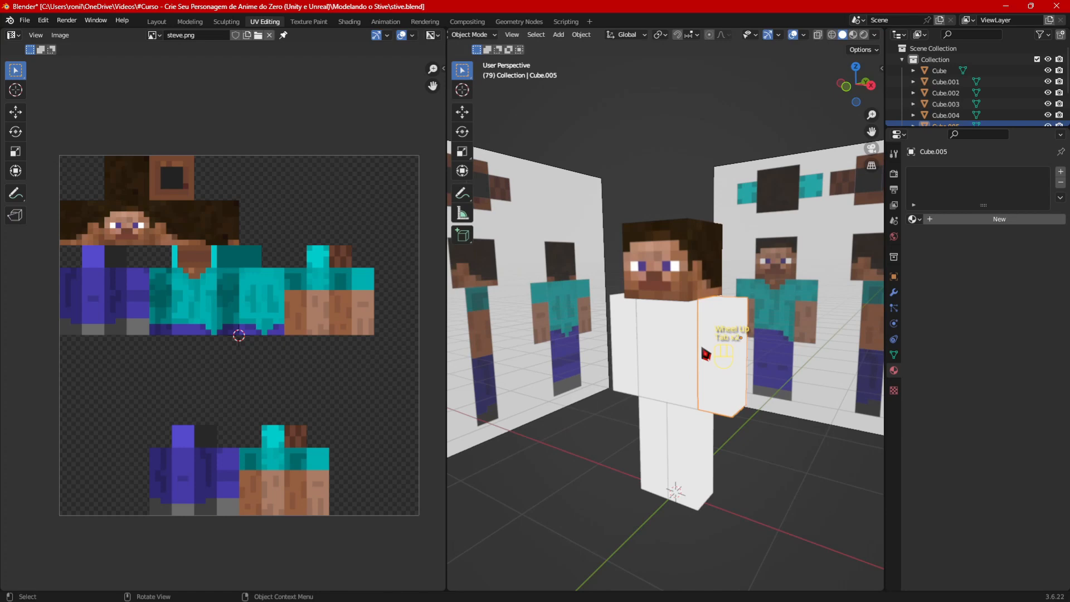
key(Tab)
click(702, 347)
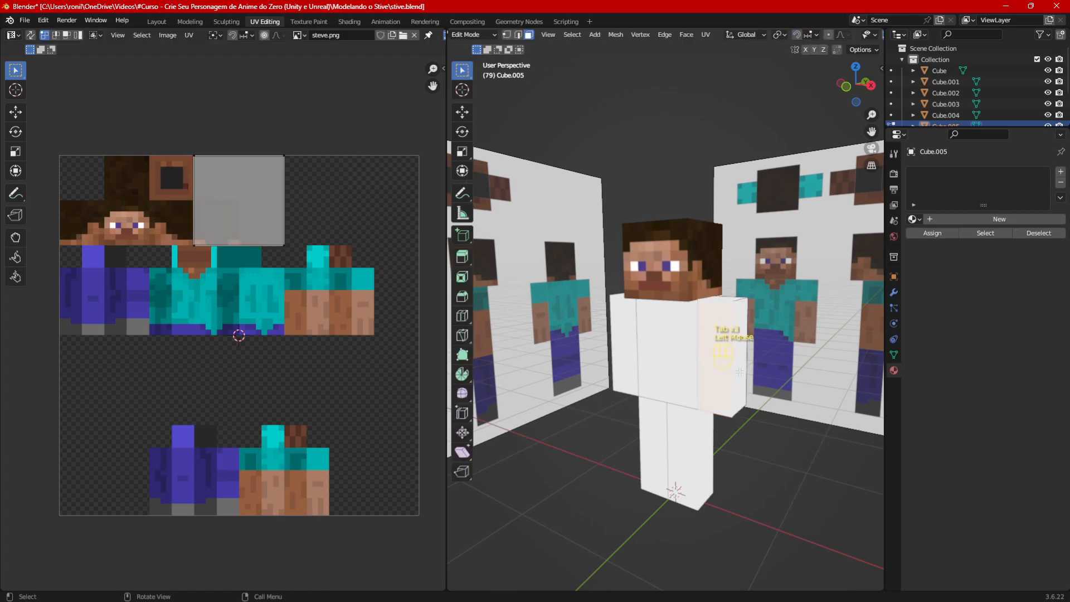
middle_drag(704, 350, 691, 377)
click(685, 372)
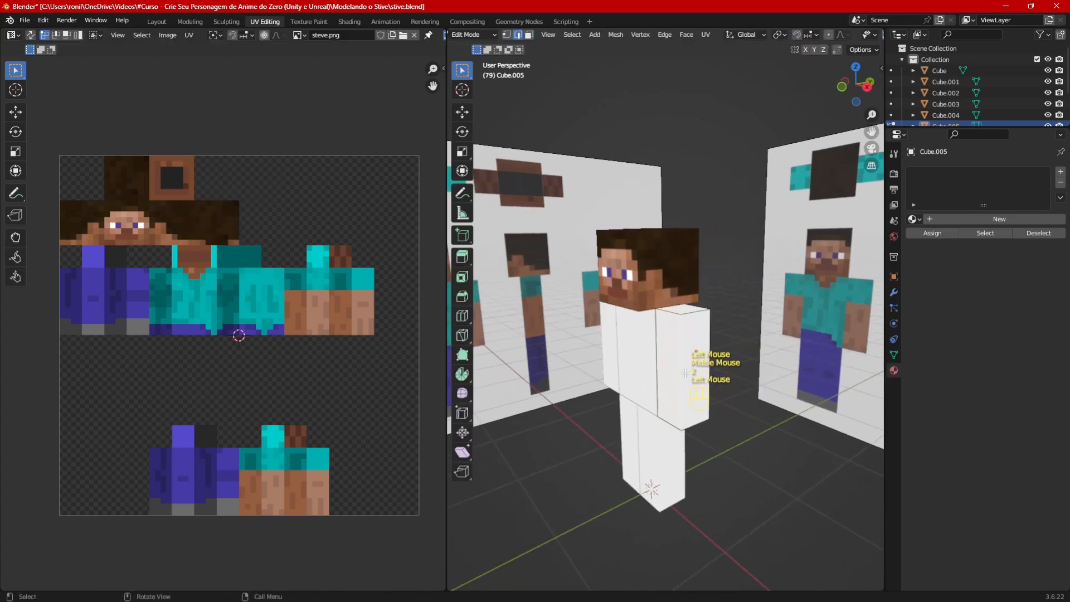
key(Tab)
click(683, 366)
scroll(683, 366, down, 2)
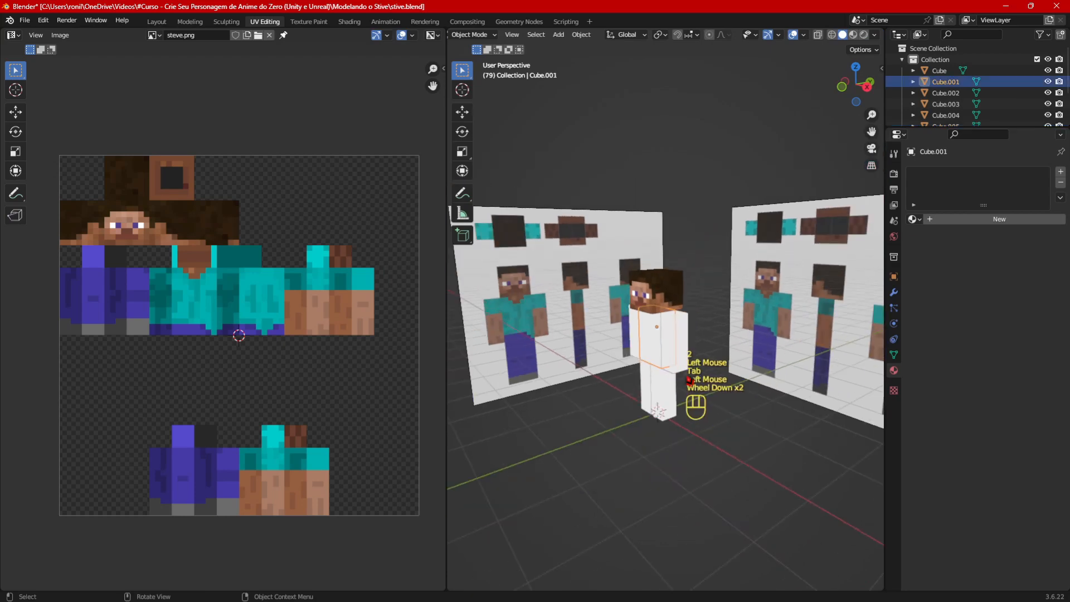
Step: Isolate the character's left arm (Cube.005) in Local View and select all of its geometry in Edit Mode
click(677, 299)
scroll(700, 390, up, 2)
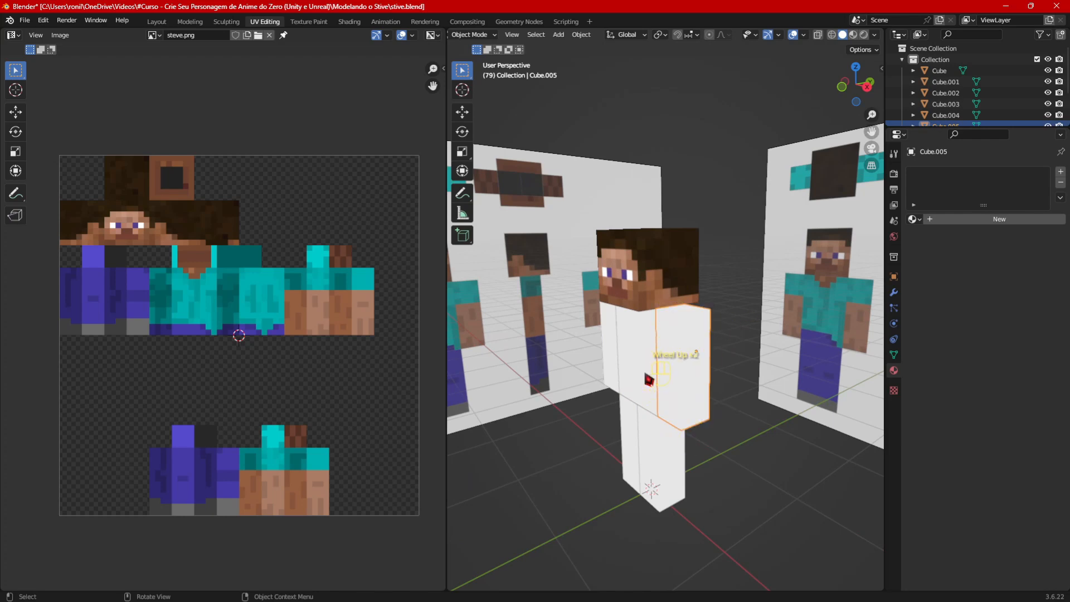
key(KP_Divide)
scroll(645, 373, down, 2)
scroll(645, 374, up, 1)
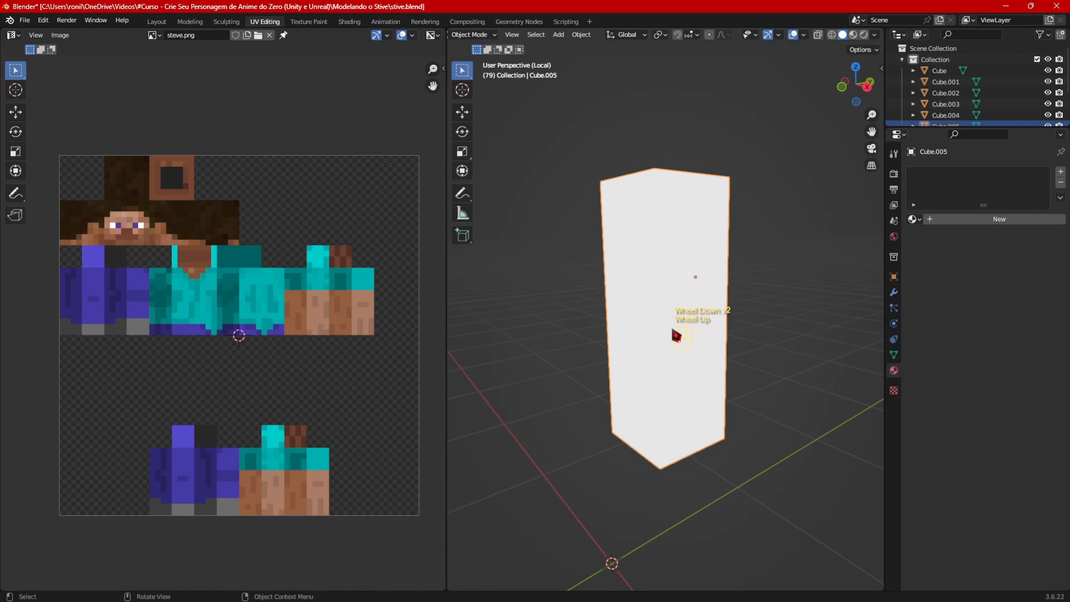
scroll(676, 334, down, 1)
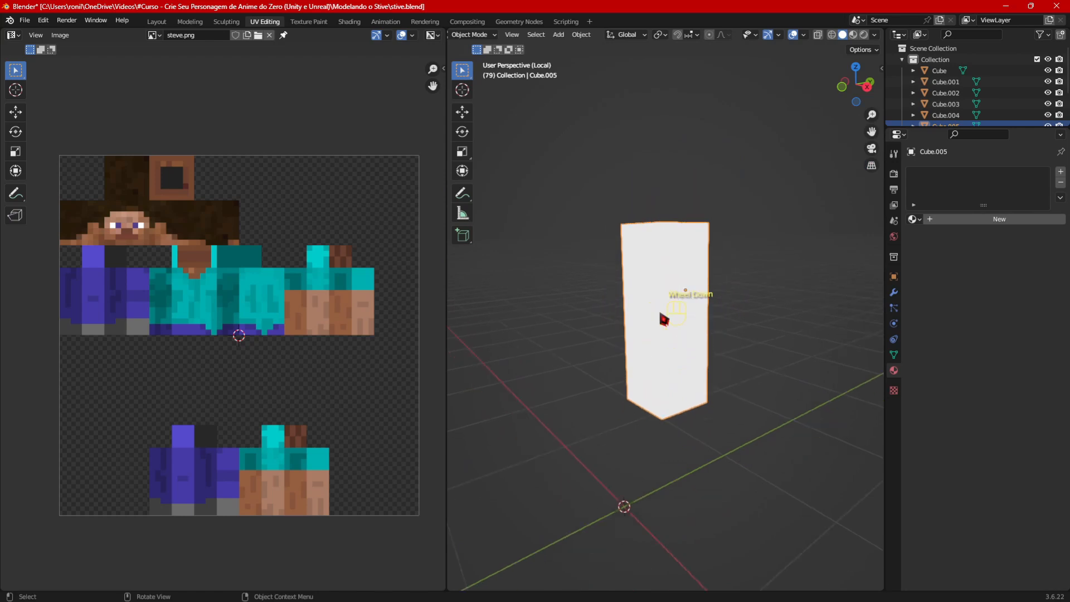
key(Tab)
key(a)
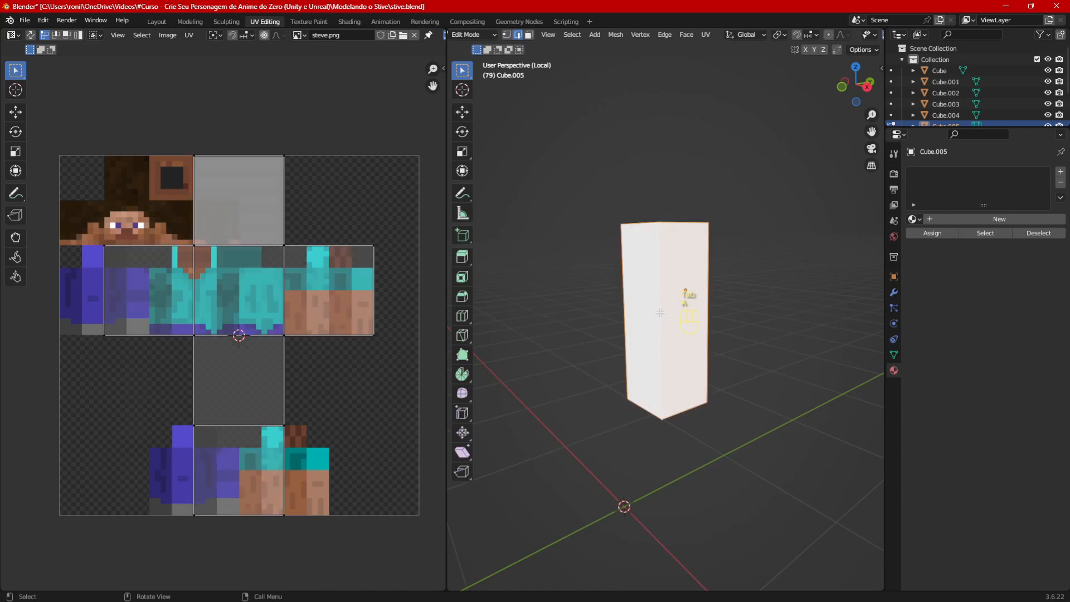
Step: Mark all edges of the arm block as UV seams
key(u)
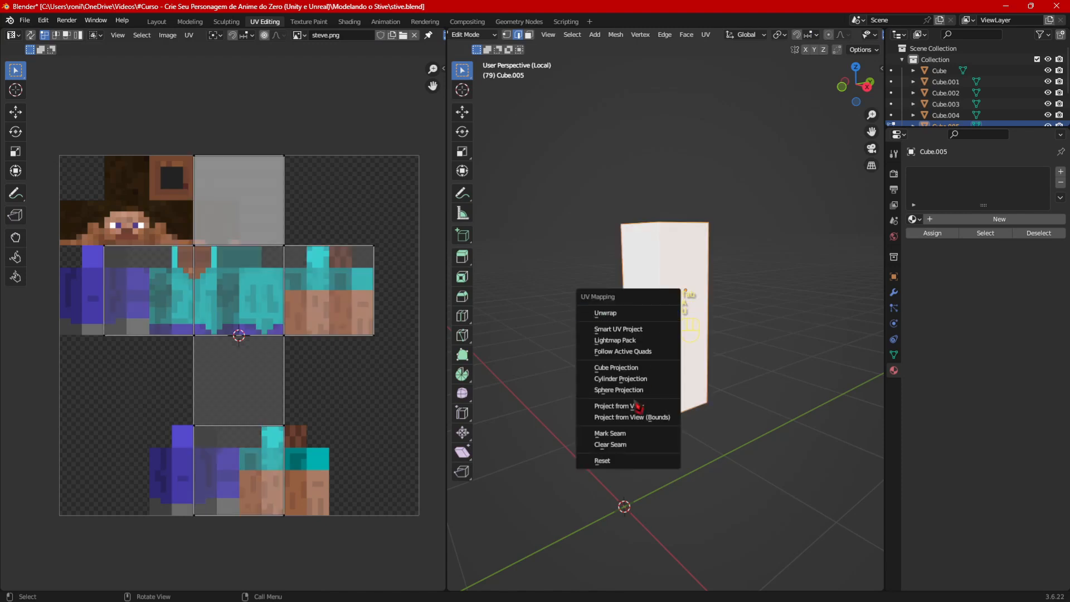
click(615, 434)
click(682, 378)
scroll(682, 378, down, 1)
middle_drag(682, 378, 629, 407)
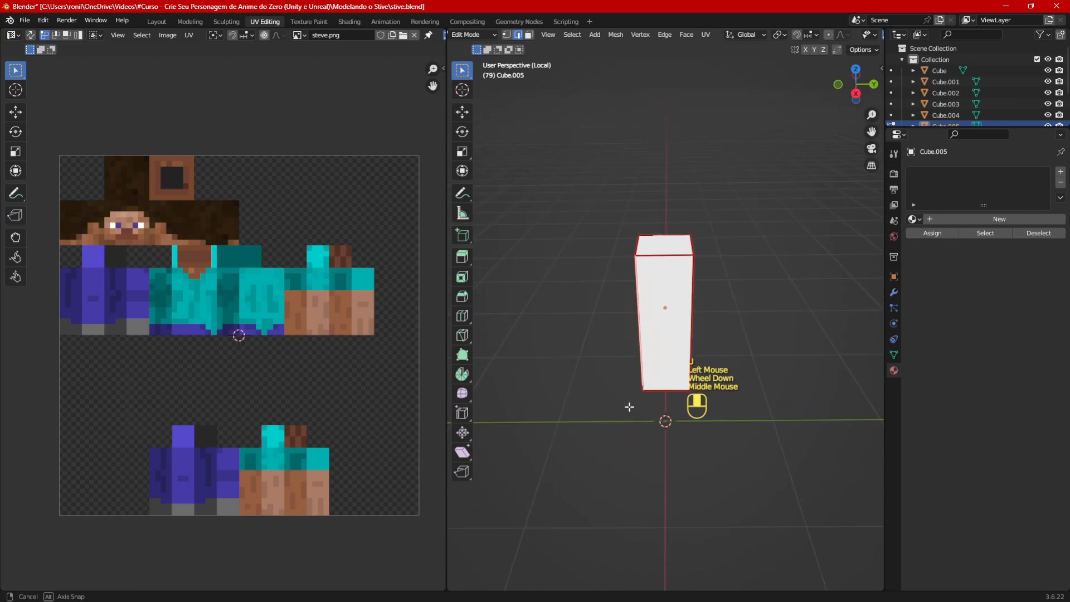
Step: Unwrap the entire arm mesh using the marked seams
key(a)
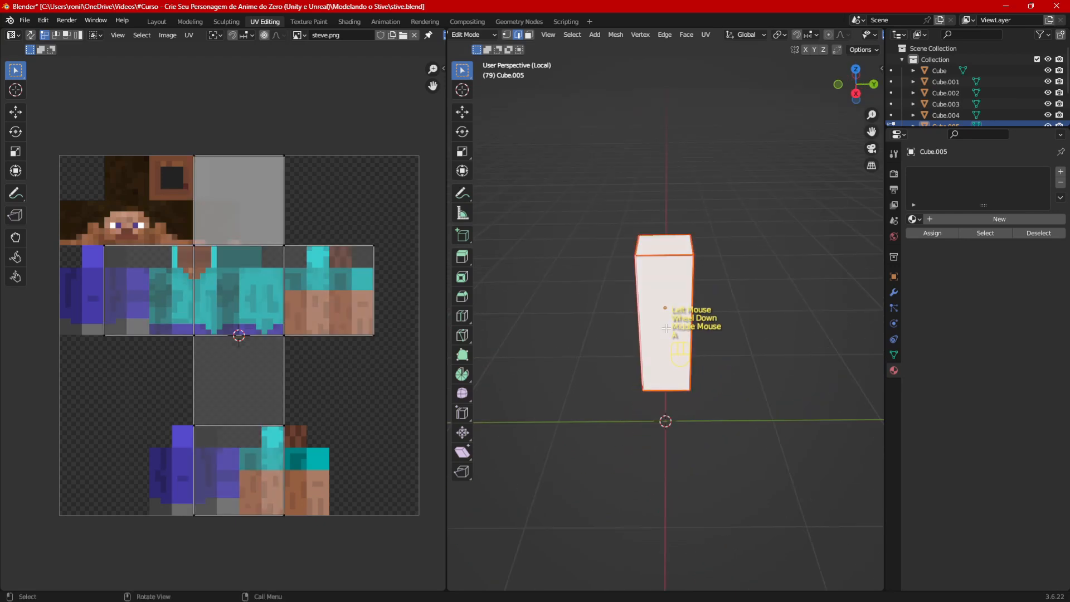
key(u)
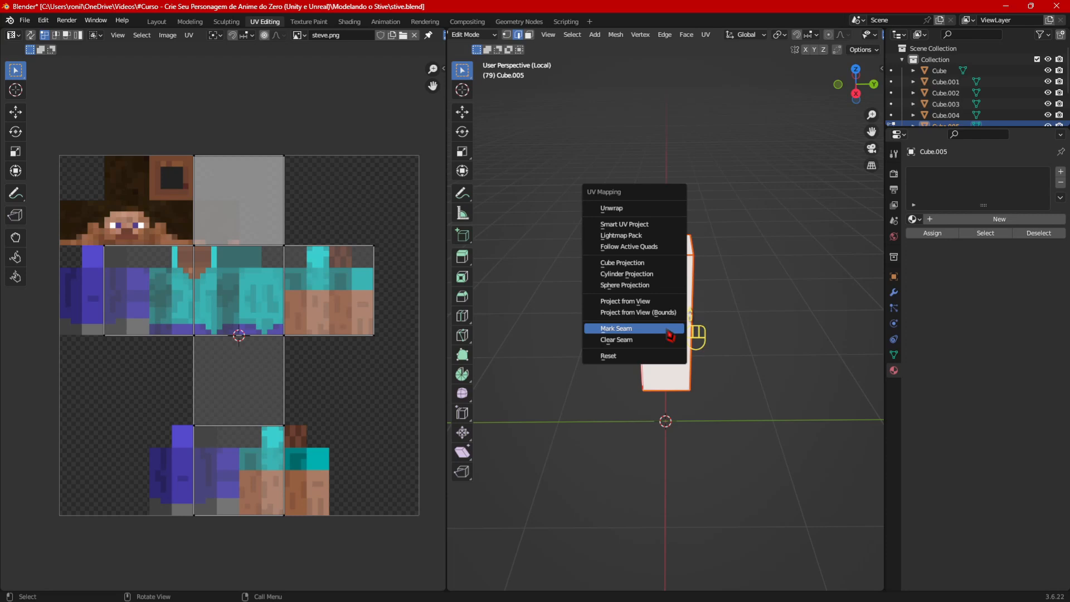
click(641, 212)
middle_drag(183, 432, 233, 422)
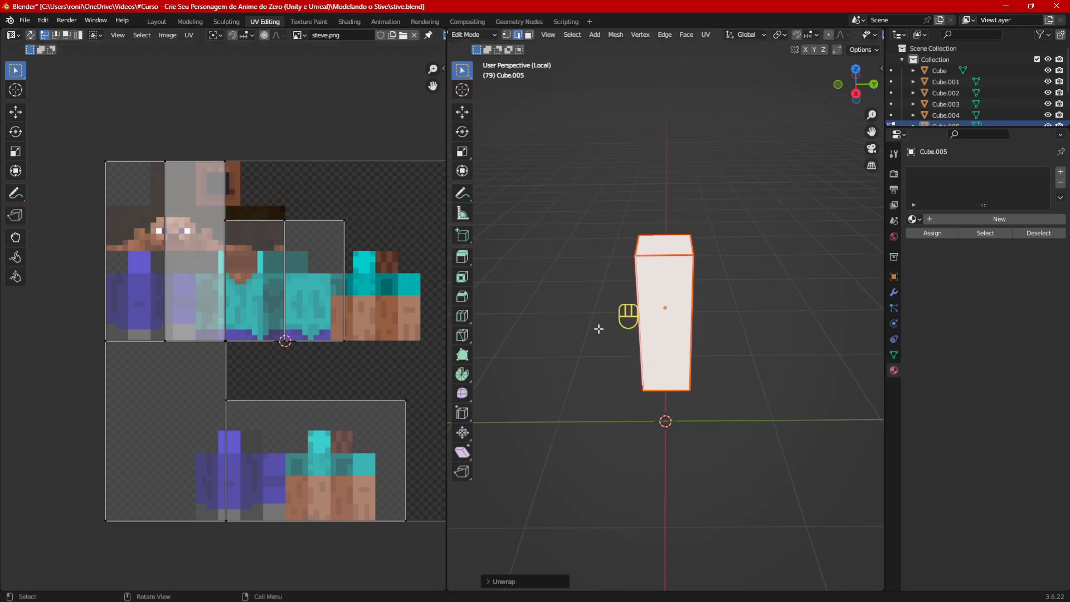
Step: Return to Object Mode and leave local view so the whole character and its reference planes are shown
key(Tab)
key(KP_Divide)
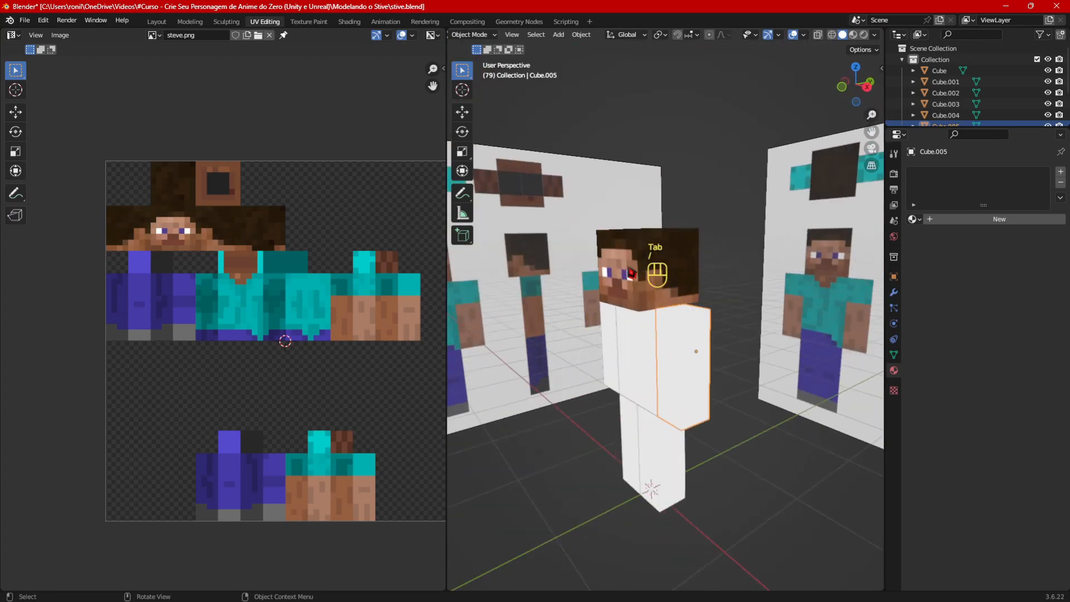
middle_drag(625, 340, 685, 343)
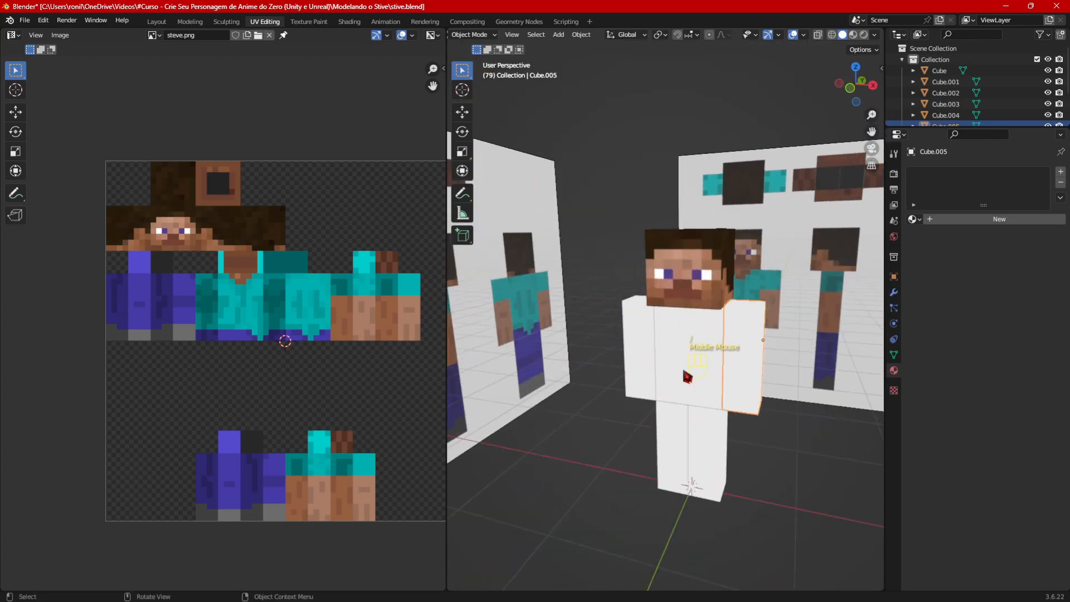
scroll(689, 331, down, 2)
scroll(686, 341, up, 1)
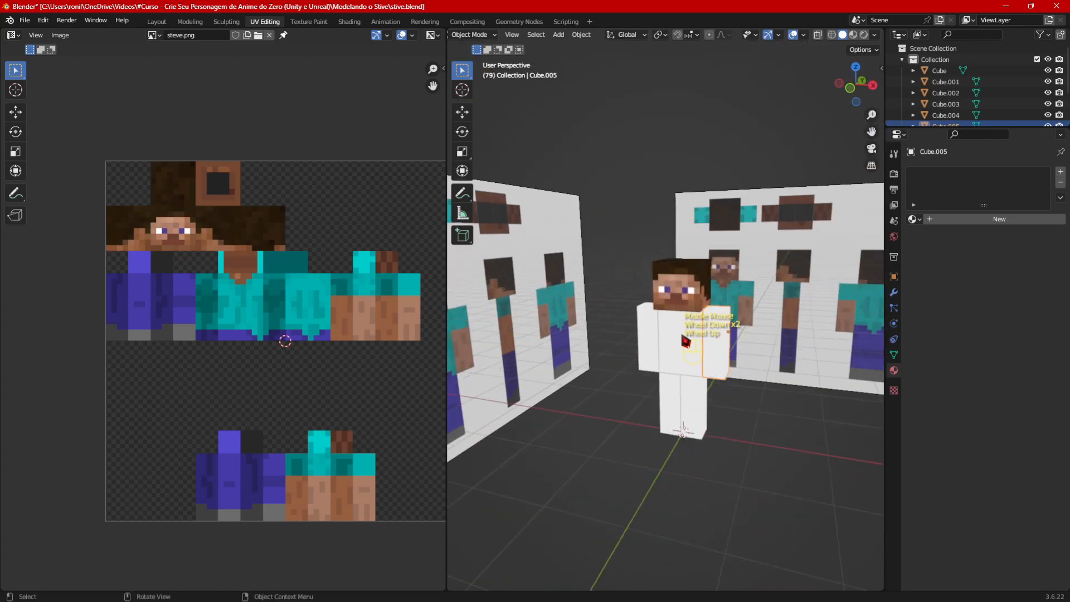
key(Tab)
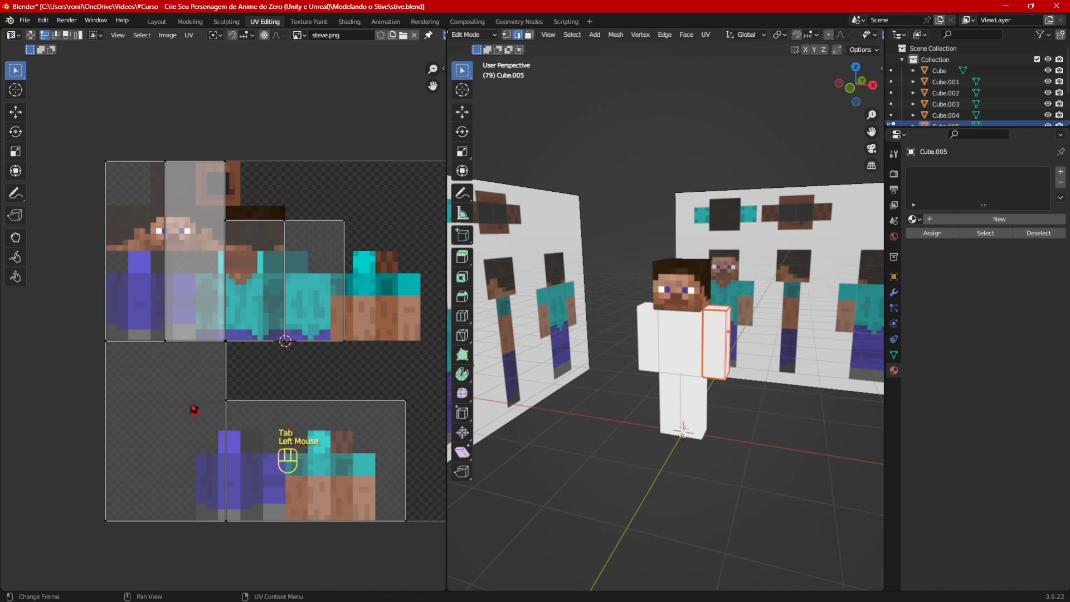
key(Tab)
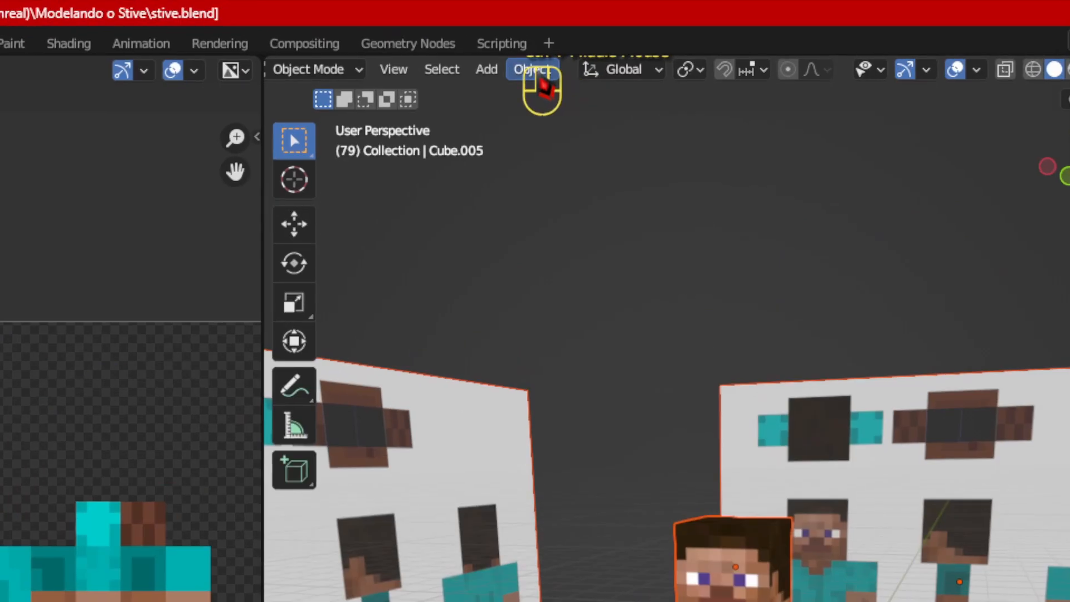
Step: Try applying all transforms to every object in the scene, reference planes included, and undo it
click(537, 73)
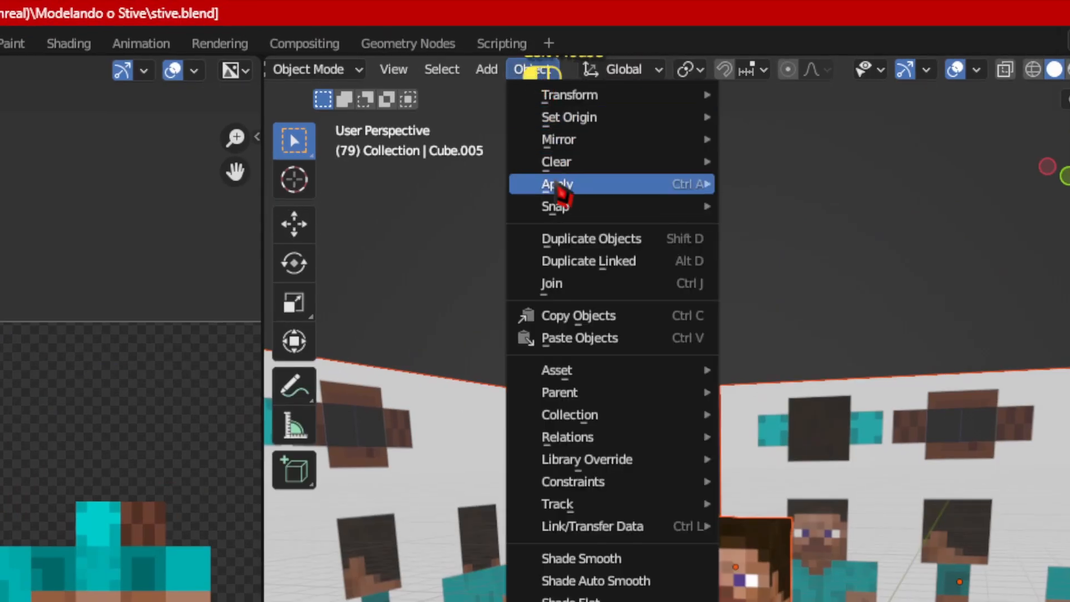
mouse_move(564, 192)
click(794, 249)
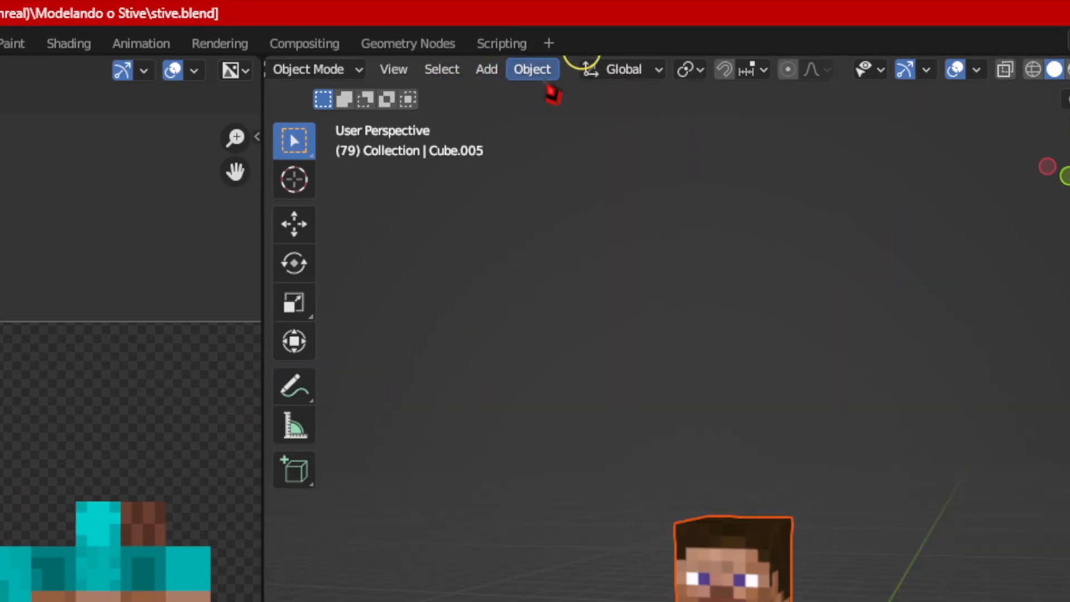
scroll(566, 310, down, 2)
middle_drag(566, 310, 788, 299)
key(ctrl+z)
Step: Select only the character's body parts, without the reference planes, and apply all transforms to them
click(669, 315)
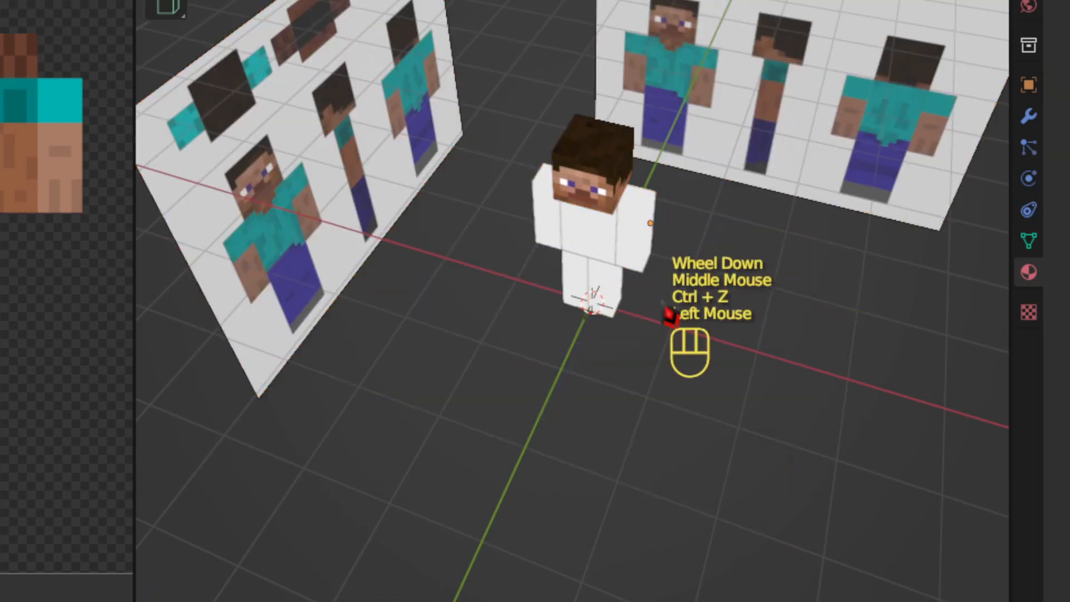
middle_drag(669, 315, 444, 134)
click(557, 237)
middle_drag(690, 407, 680, 251)
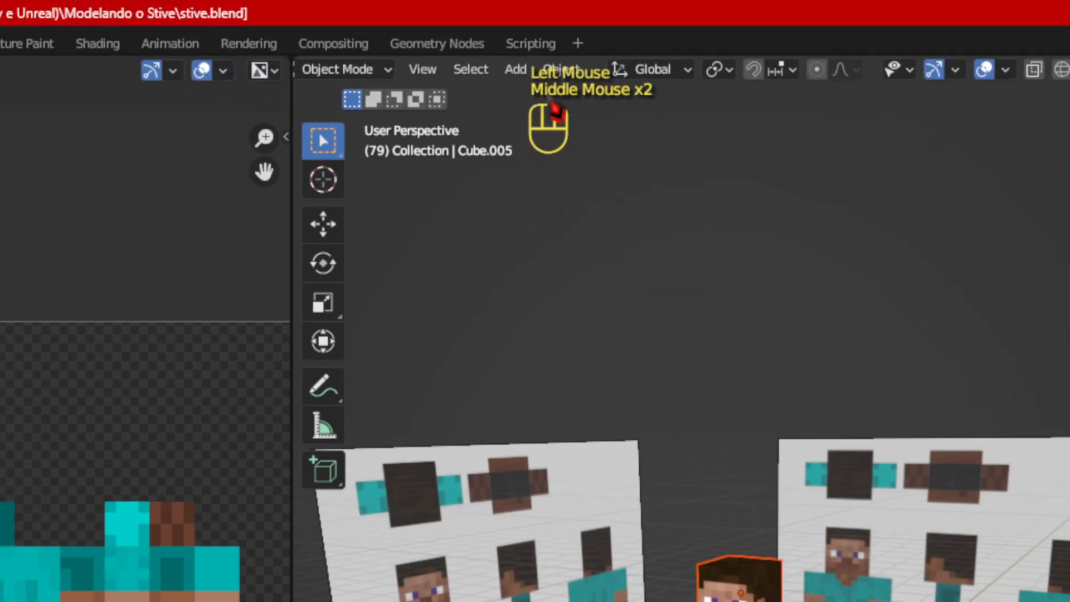
click(561, 69)
mouse_move(649, 186)
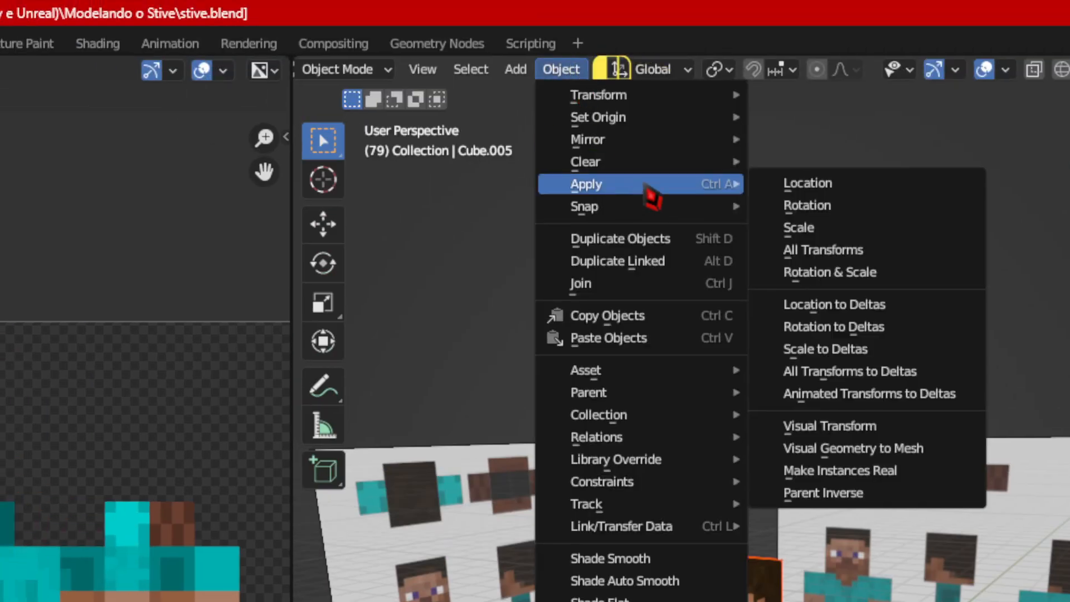
click(851, 252)
Step: Apply All Transforms to Deltas and Visual Geometry to Mesh on the selected body parts
click(561, 69)
mouse_move(687, 189)
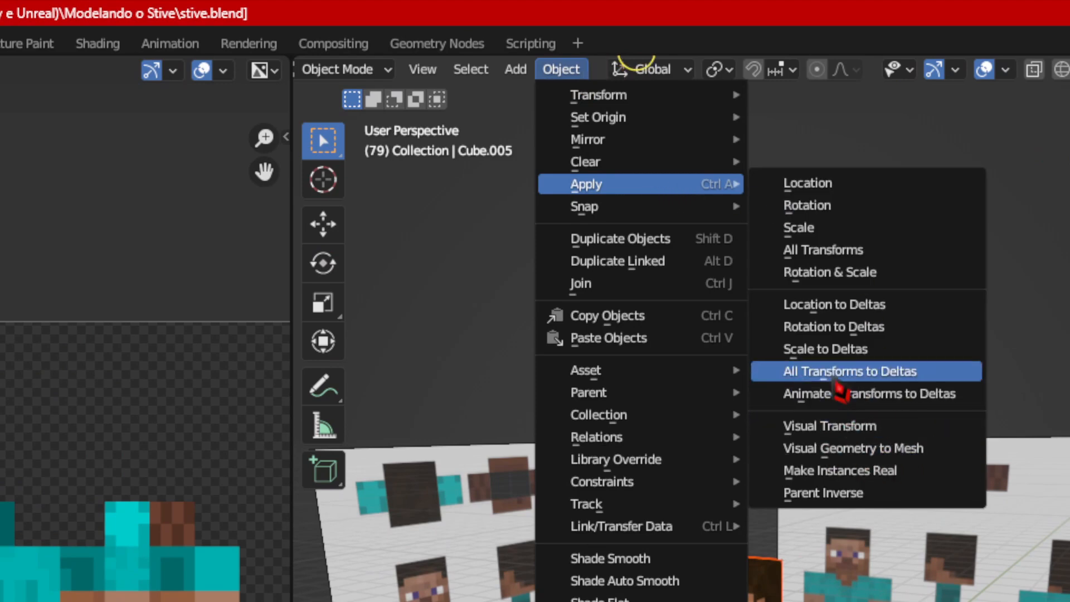
click(900, 372)
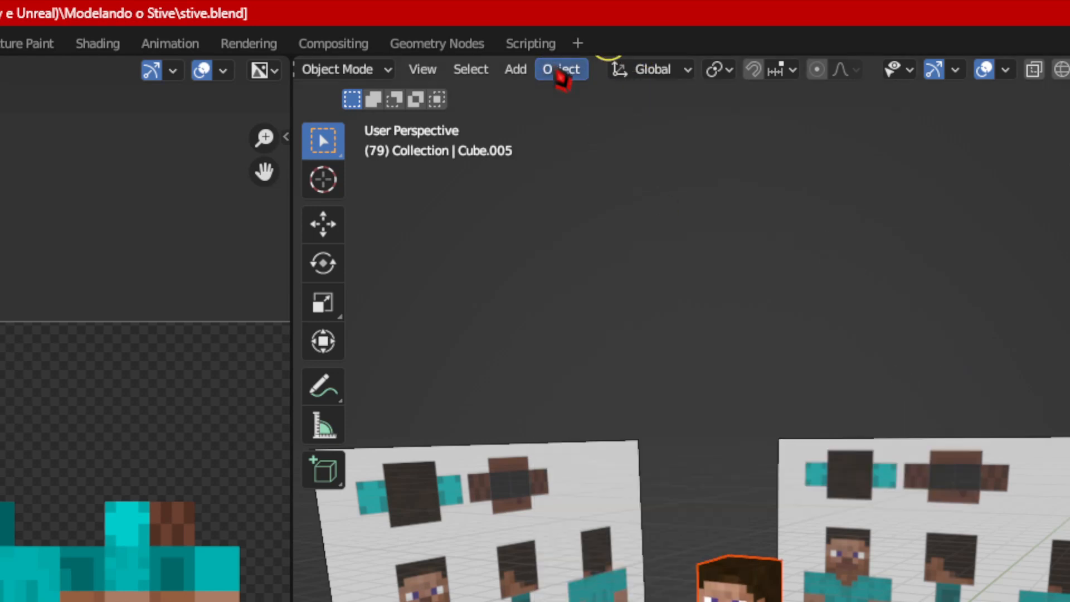
click(562, 71)
mouse_move(613, 184)
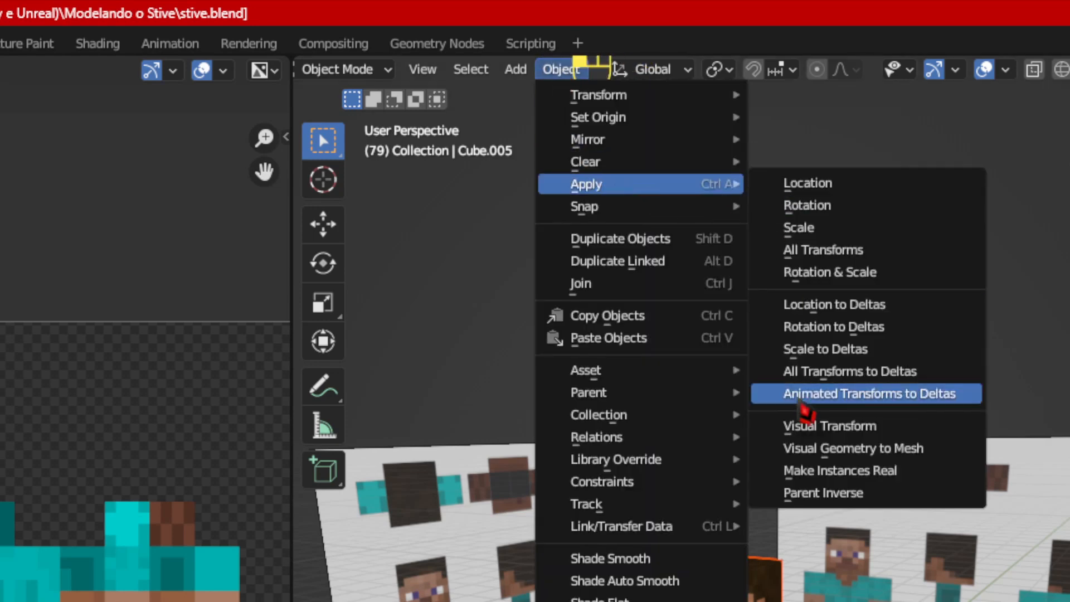
click(813, 449)
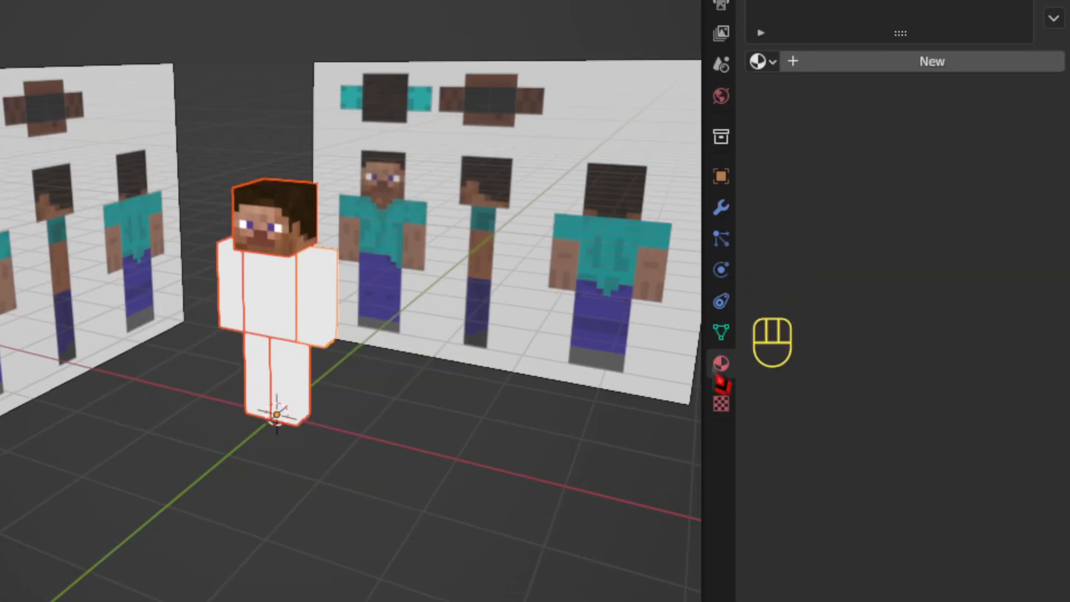
Step: Check the arm's modifier options and clear the object selection
click(721, 207)
click(808, 285)
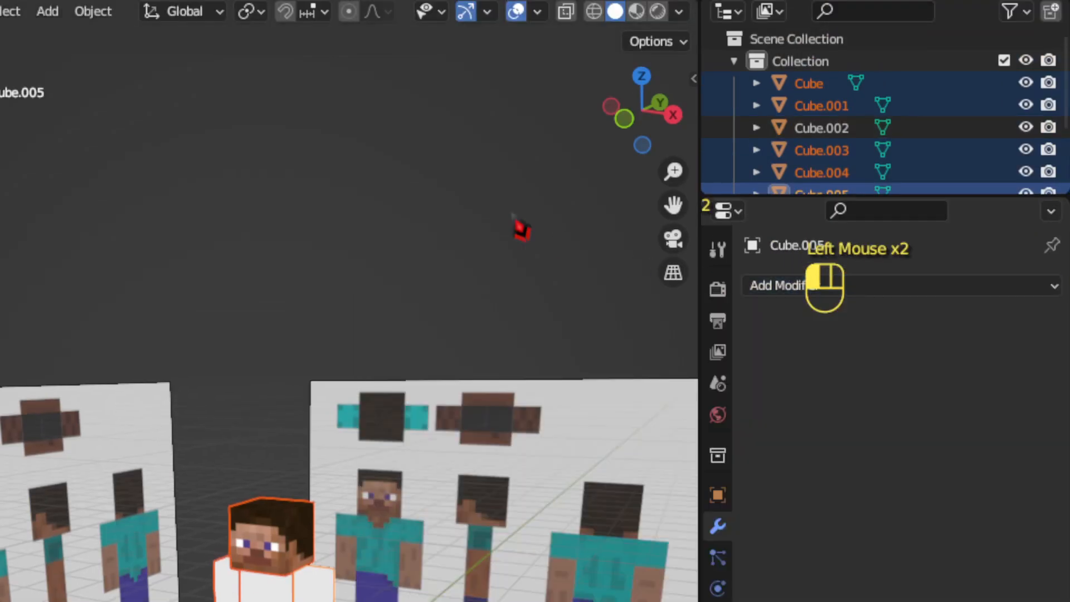
click(468, 214)
Step: Try to apply all transforms once more
scroll(334, 521, up, 2)
middle_drag(333, 521, 413, 594)
shift+middle_drag(543, 357, 513, 296)
middle_drag(512, 296, 454, 303)
shift+middle_drag(454, 304, 591, 319)
middle_drag(600, 393, 586, 364)
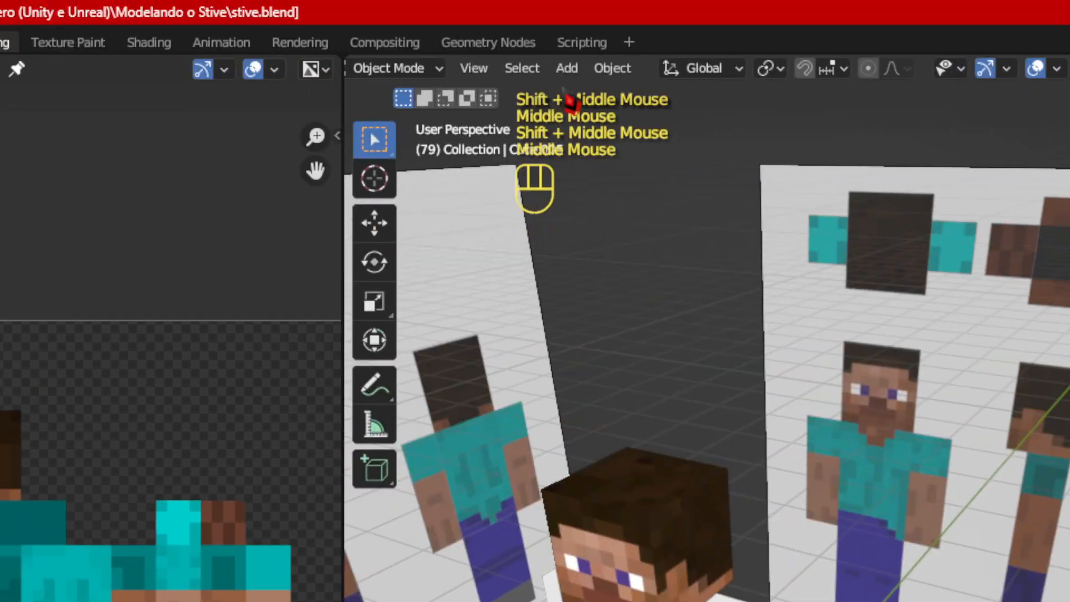
click(610, 68)
mouse_move(745, 188)
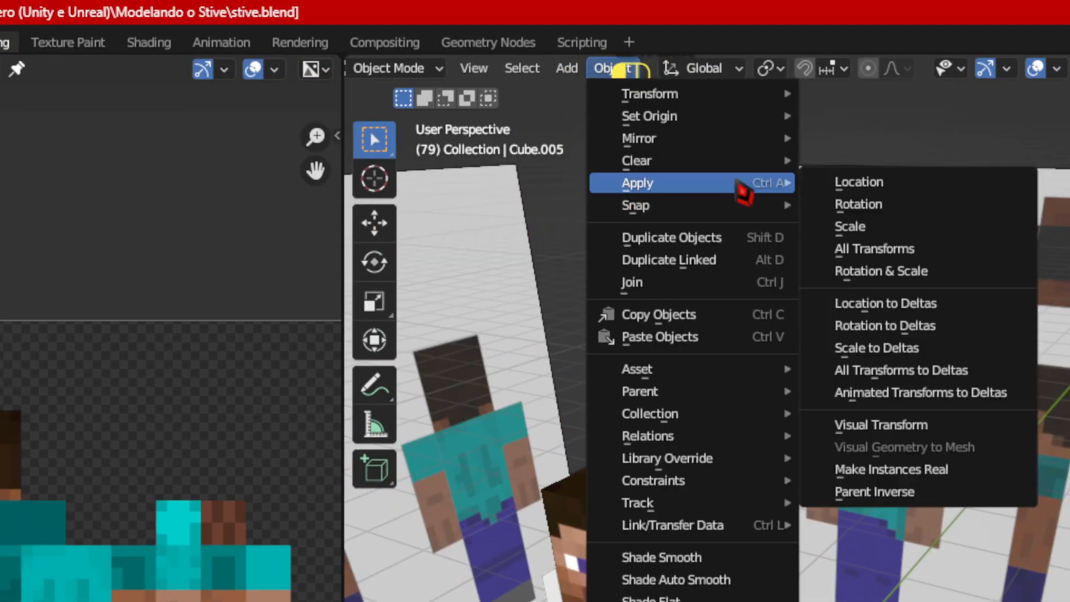
click(879, 249)
Step: Select the character's arm, enter Edit Mode and unwrap its whole mesh again
click(708, 601)
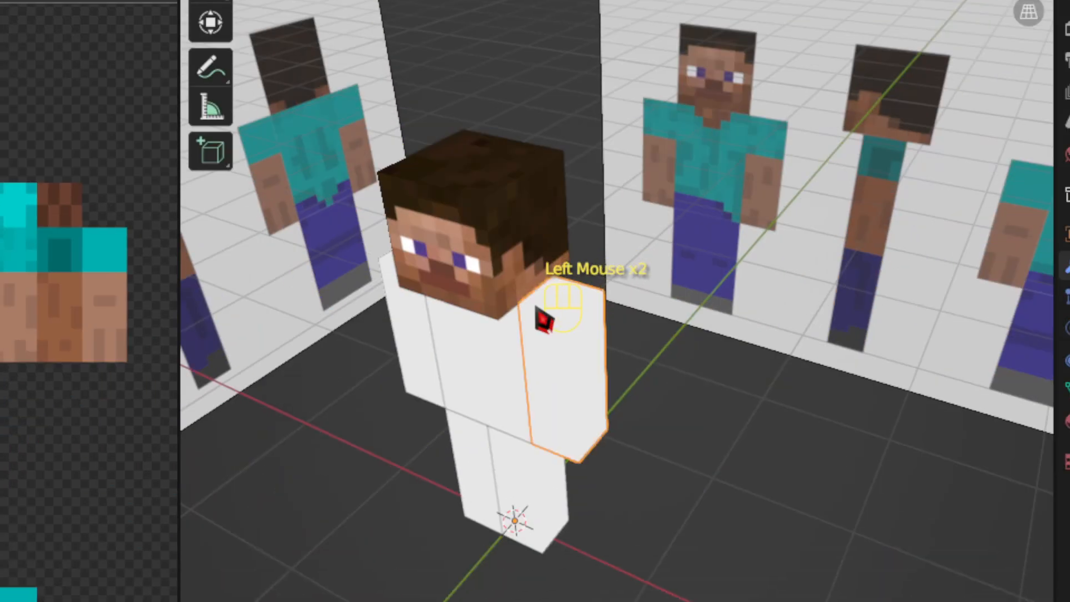
key(Tab)
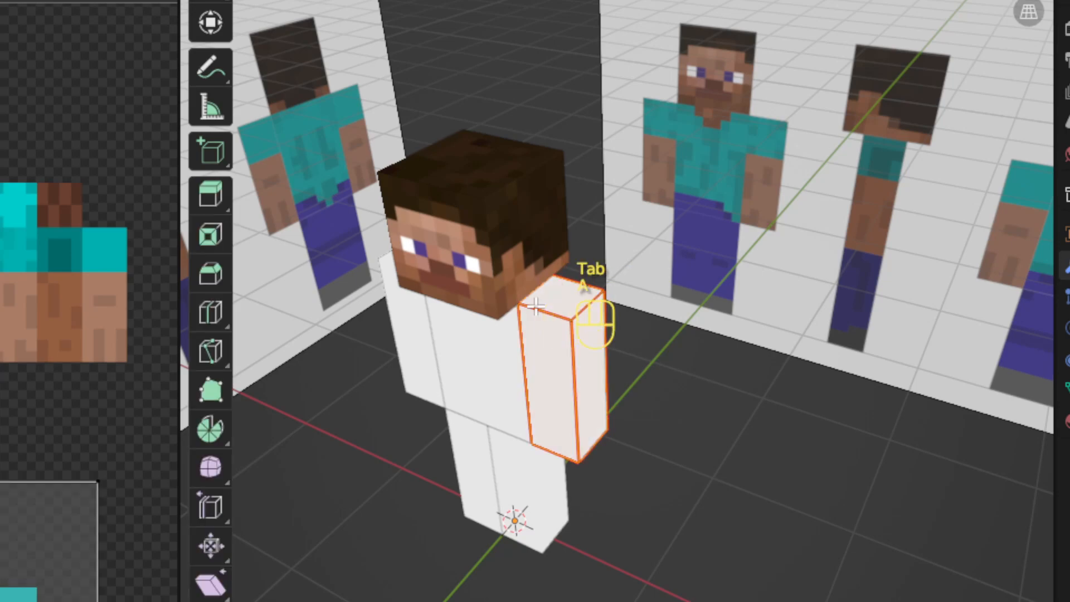
key(u)
click(547, 305)
Step: Scale all of the arm's UV islands down to roughly the width of the arm texture
scroll(459, 163, down, 2)
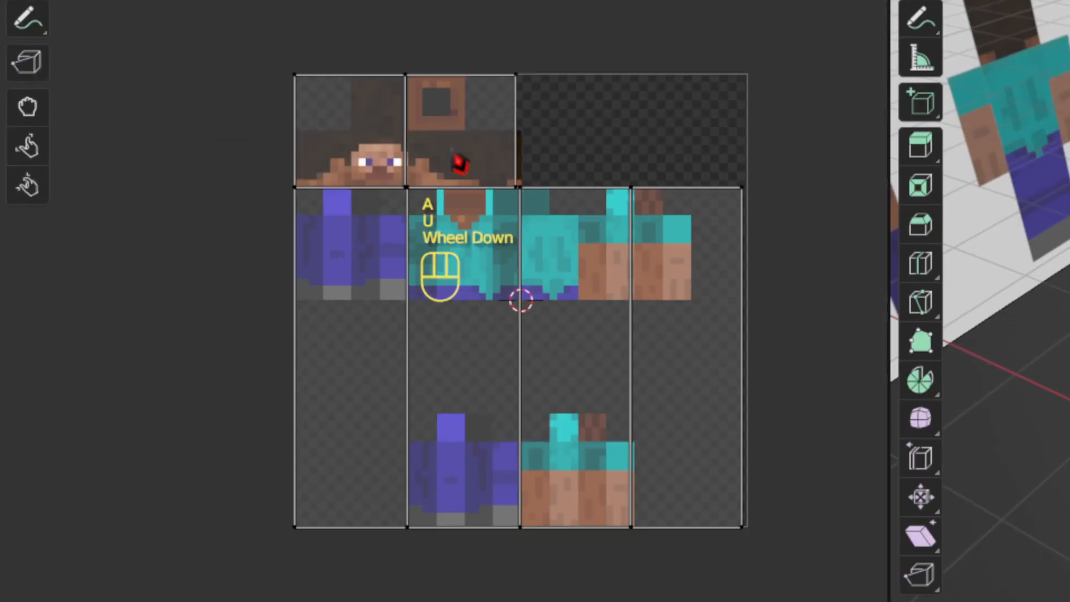
scroll(420, 304, up, 1)
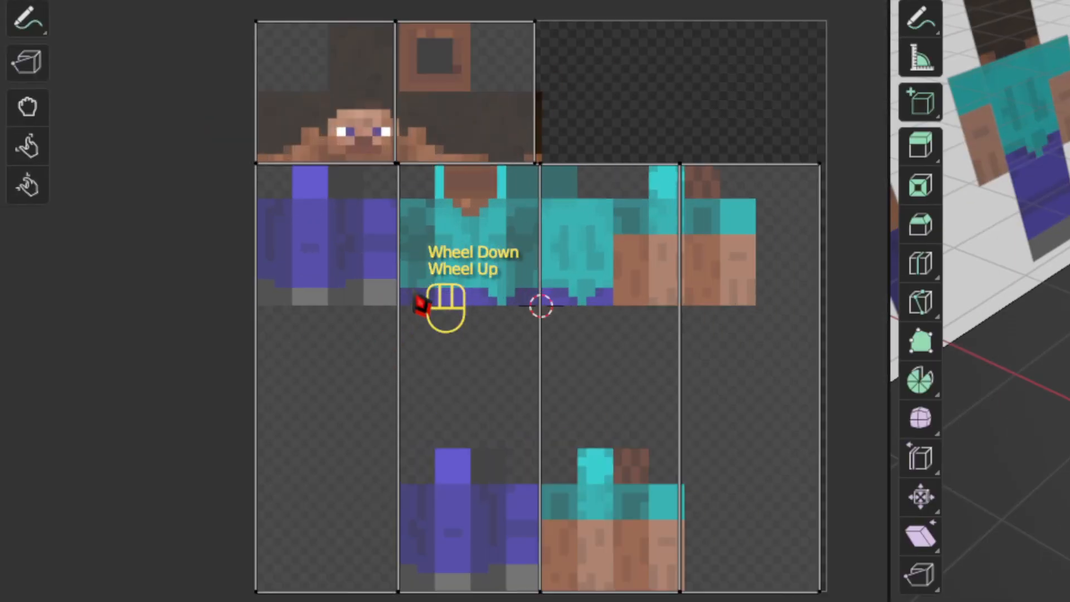
key(a)
key(s)
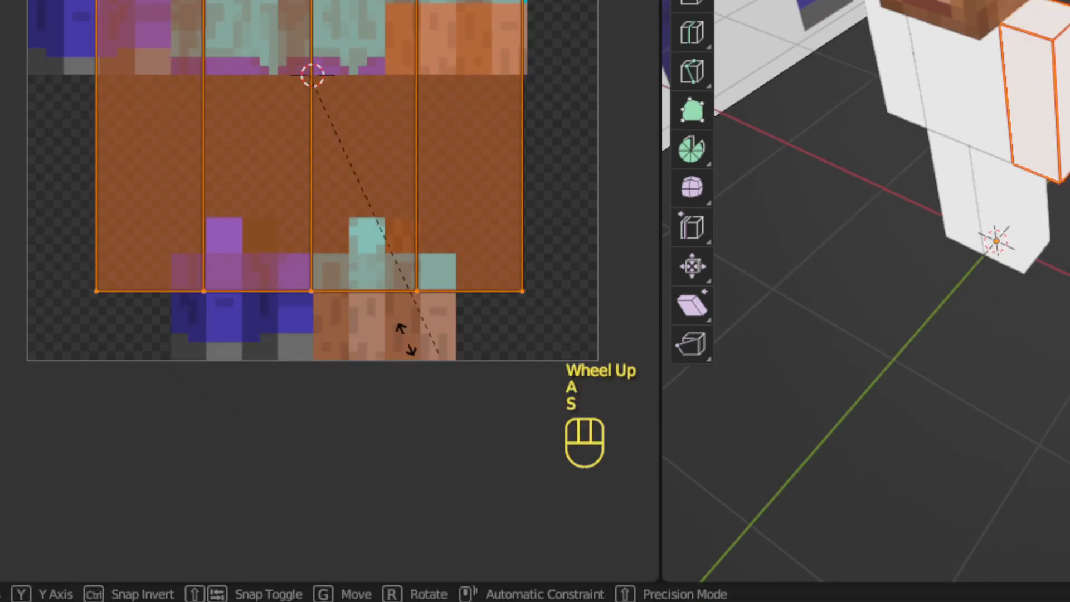
click(300, 192)
Step: Move the arm's UV islands onto the lower arm texture in steve.png
scroll(345, 206, up, 2)
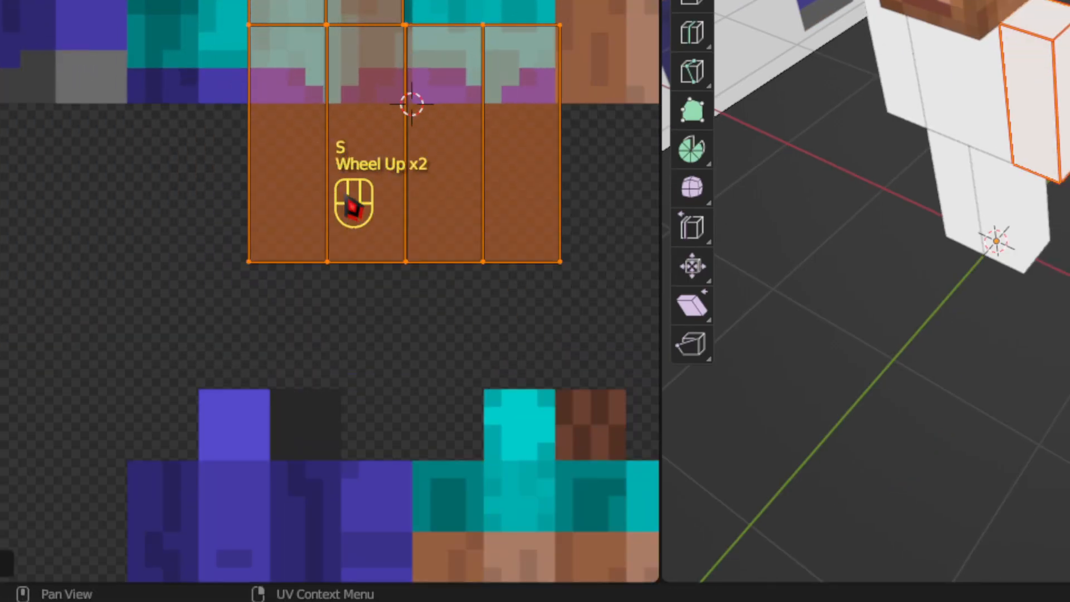
middle_drag(351, 208, 226, 71)
key(g)
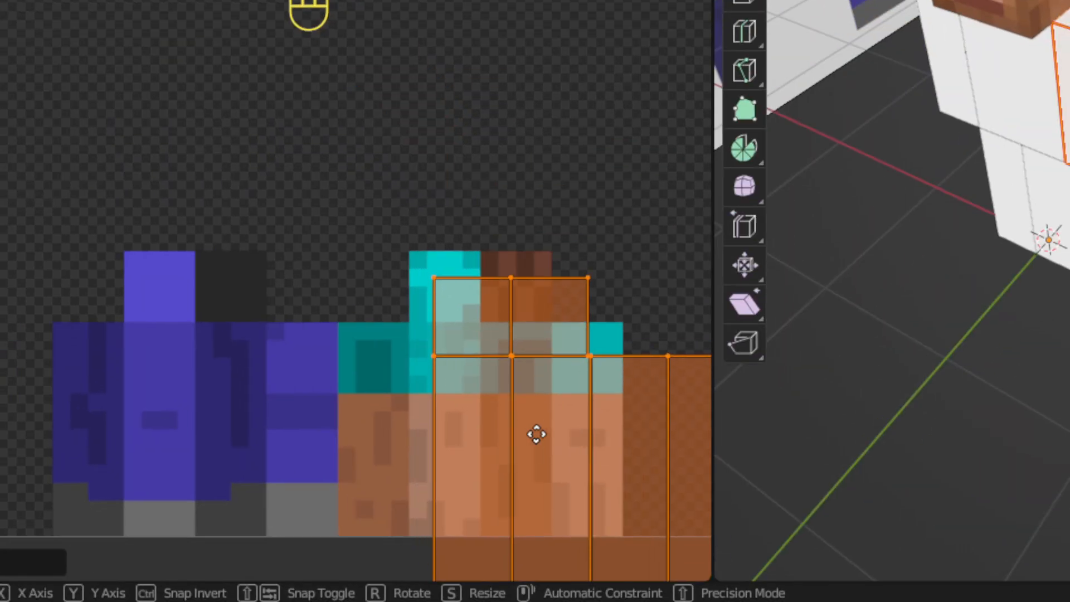
click(522, 413)
Step: Shift the UV islands so their left edge lines up with the cyan shoulder patch of the arm texture
scroll(515, 424, up, 2)
middle_drag(513, 424, 212, 0)
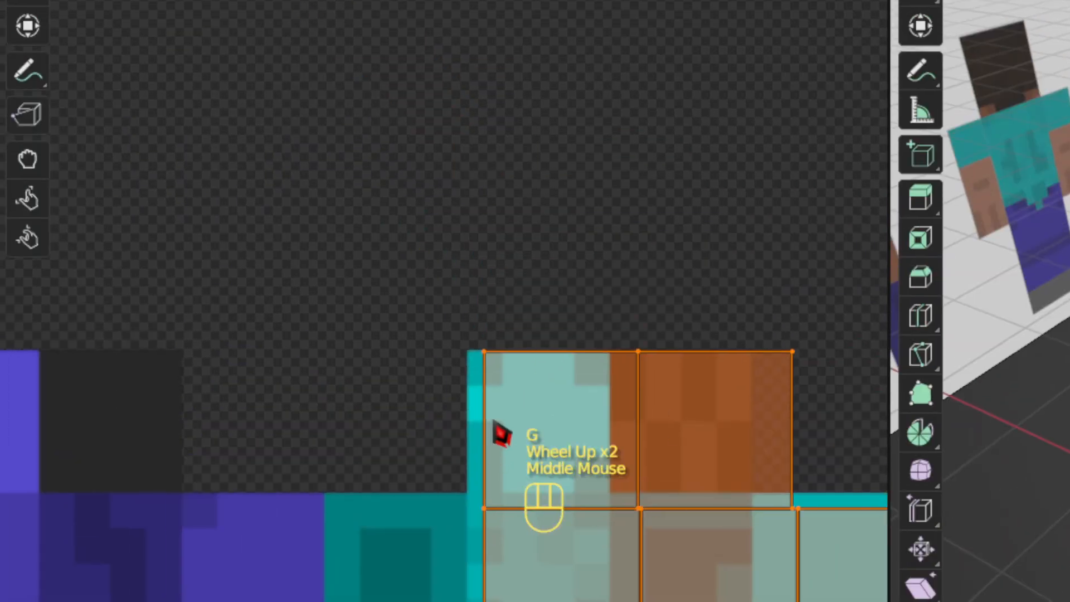
middle_drag(524, 449, 487, 413)
scroll(487, 413, up, 1)
middle_drag(540, 500, 426, 458)
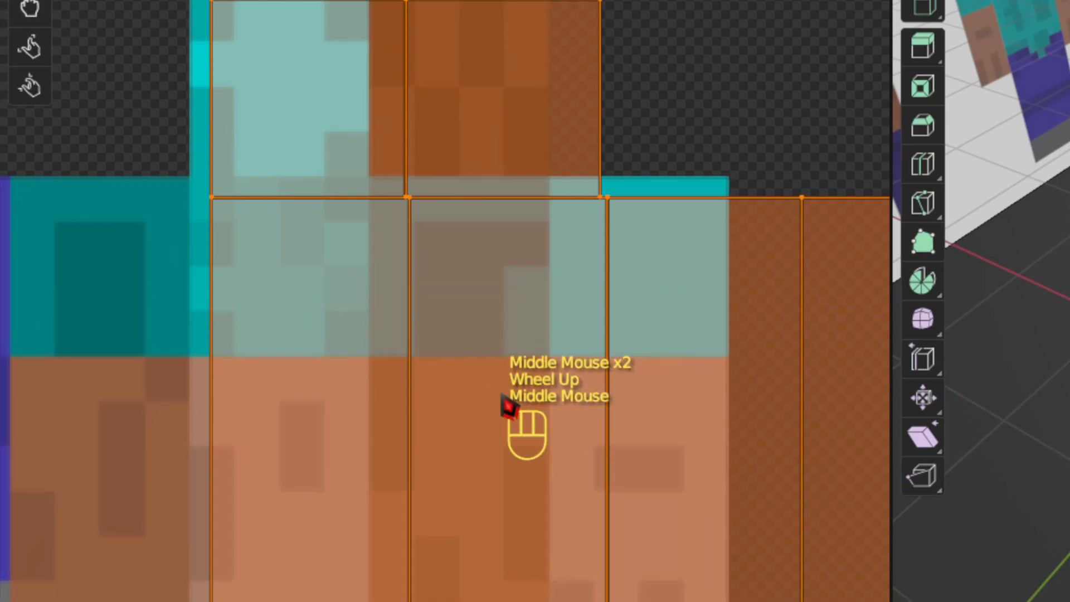
key(g)
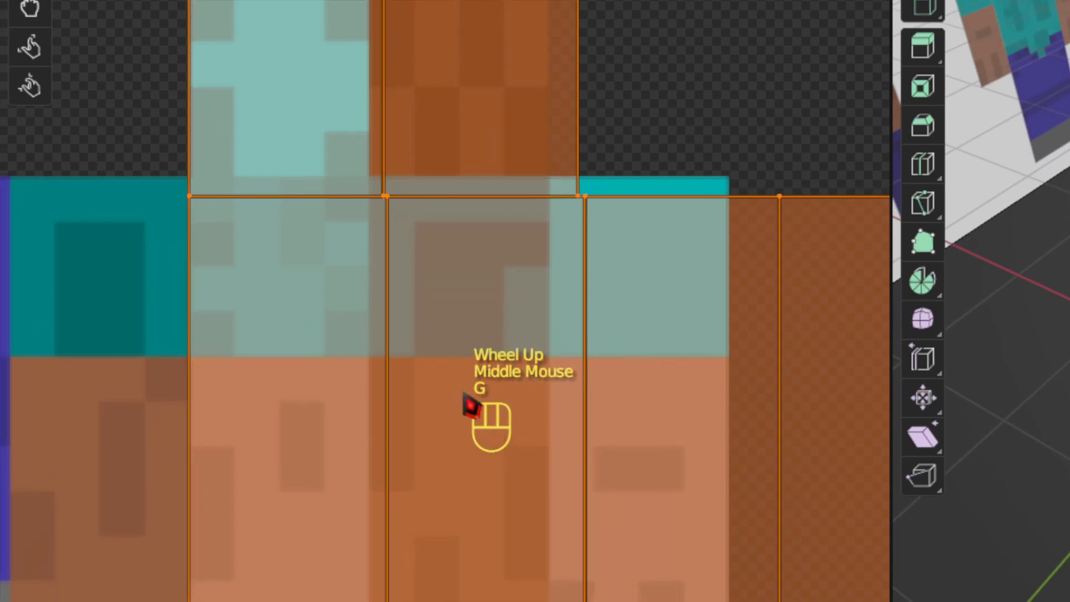
Step: Scale the UV islands down further and realign their left edge with the cyan shoulder patch
key(s)
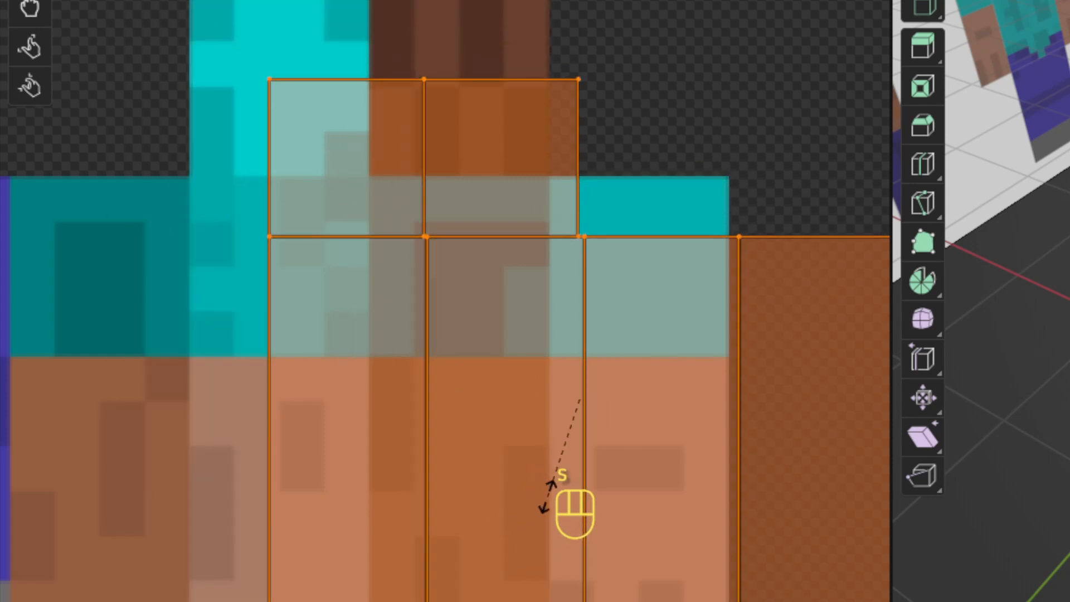
key(g)
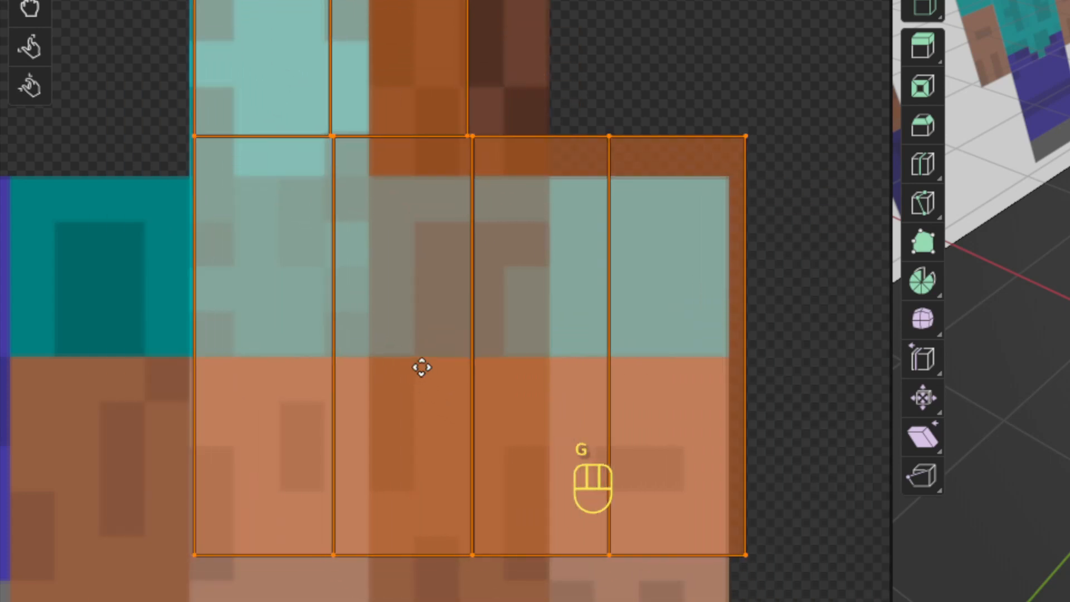
click(421, 366)
key(g)
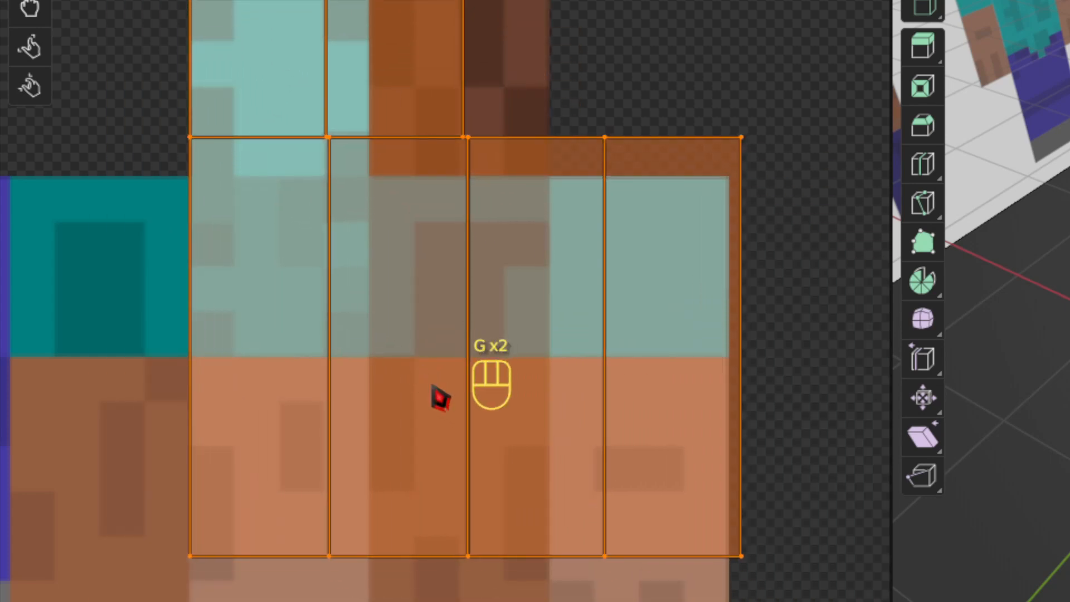
Step: Scale the UV islands up until each arm face is about one texture column wide, realigned with the cyan shoulder patch
key(s)
key(g)
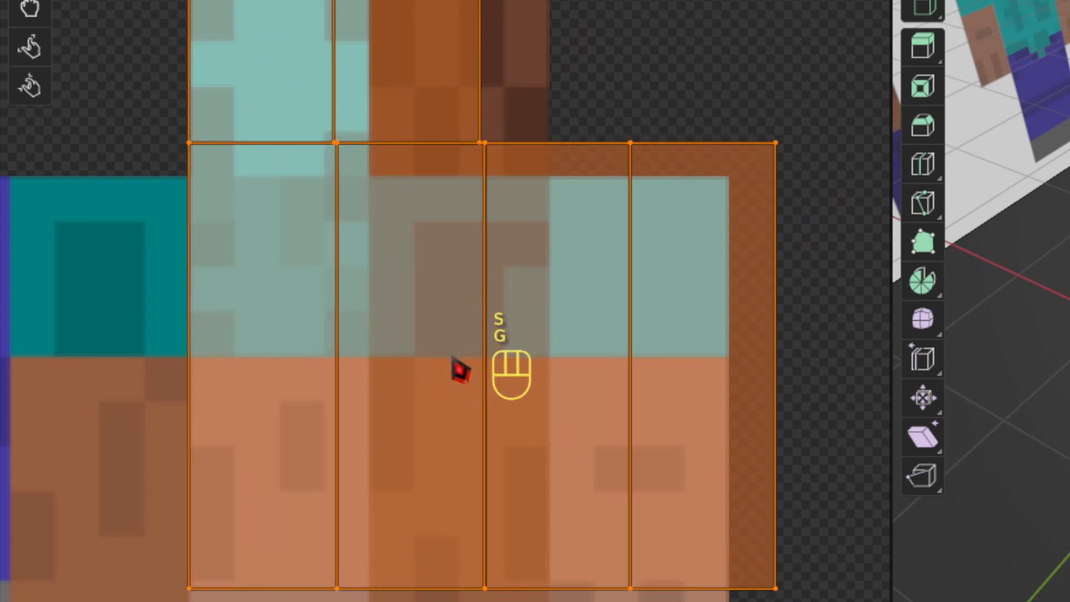
key(s)
key(g)
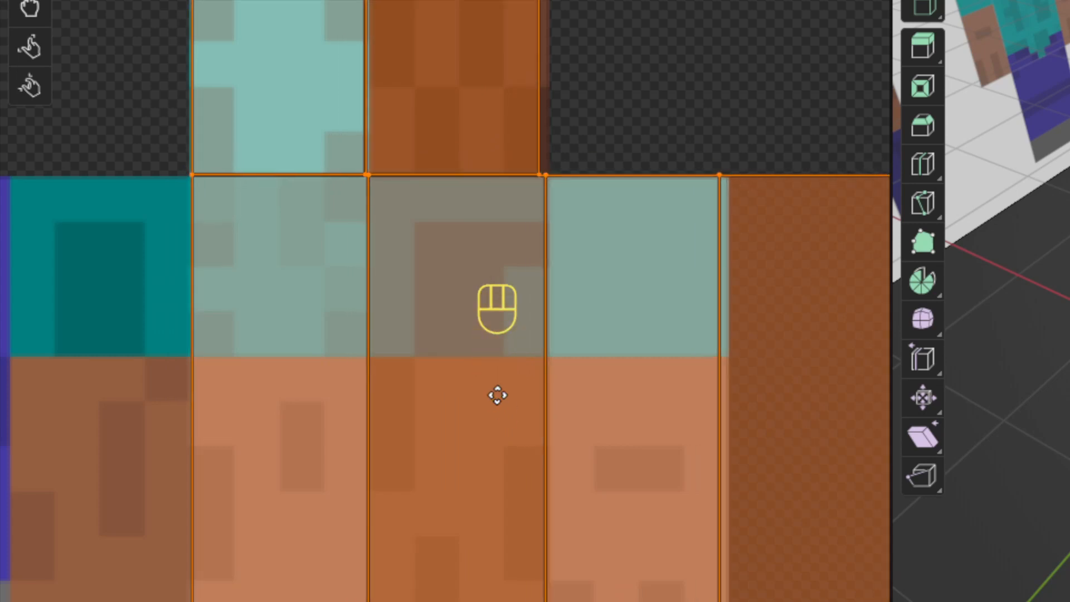
scroll(480, 397, down, 3)
middle_drag(460, 401, 508, 332)
scroll(512, 334, up, 1)
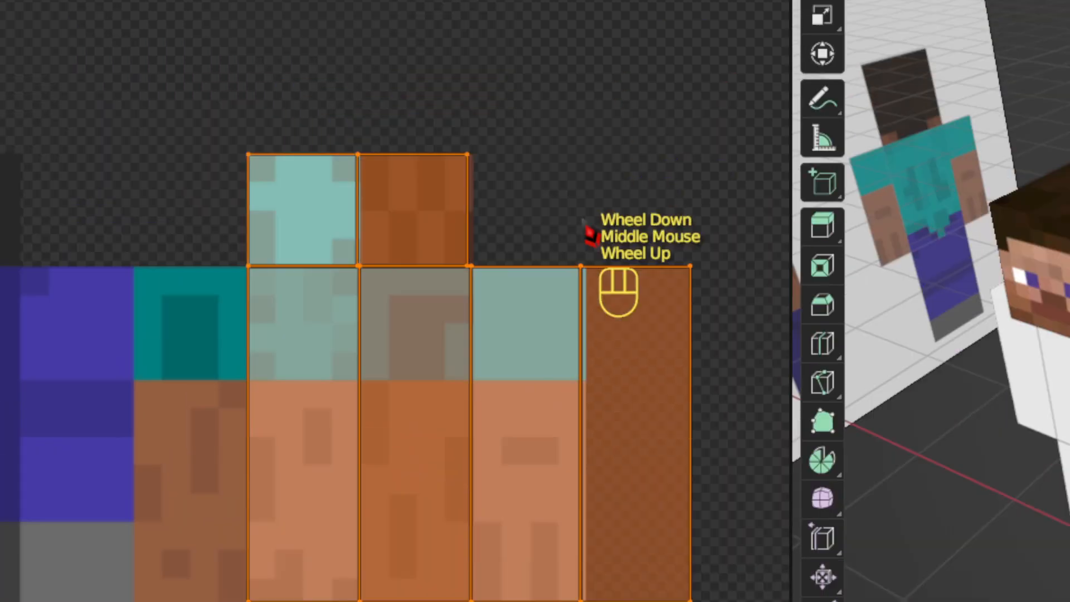
Step: Select all UV islands and nudge them so their top and side edges sit just inside the arm texture
click(689, 53)
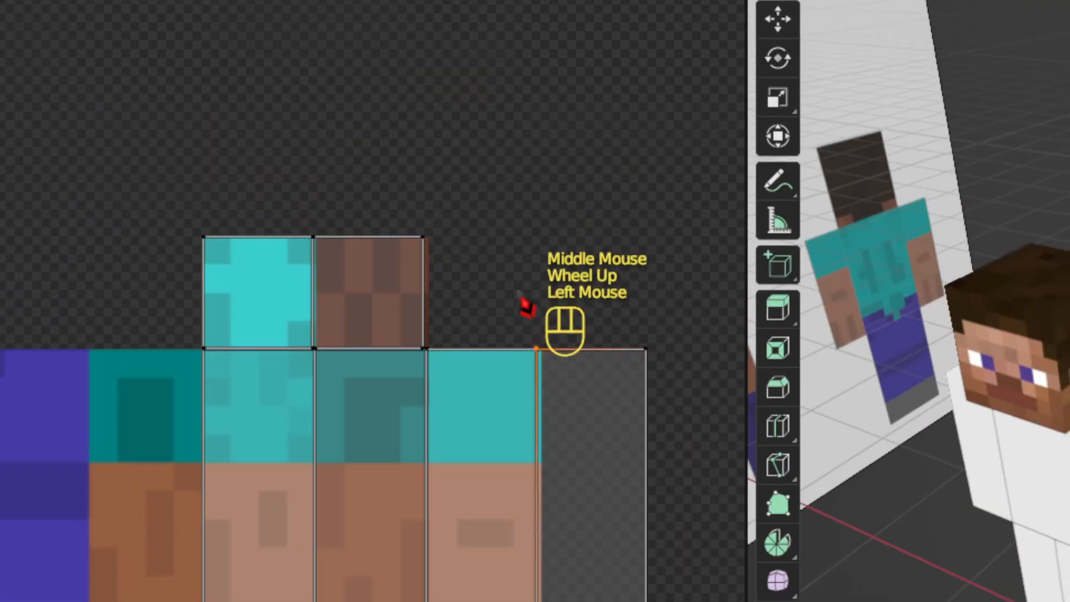
scroll(355, 163, up, 2)
middle_drag(211, 424, 190, 432)
key(a)
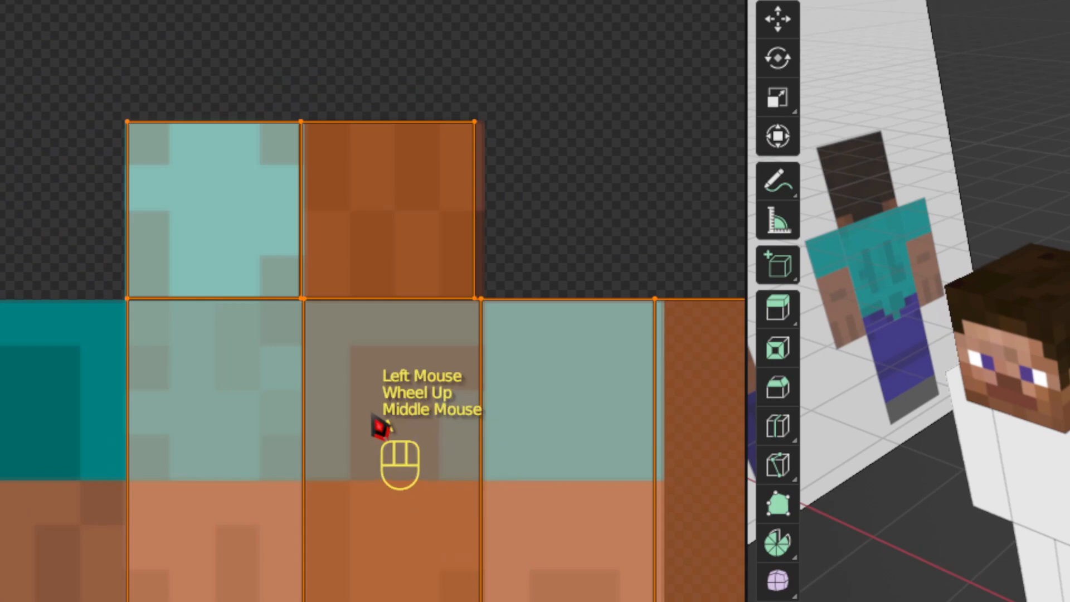
key(g)
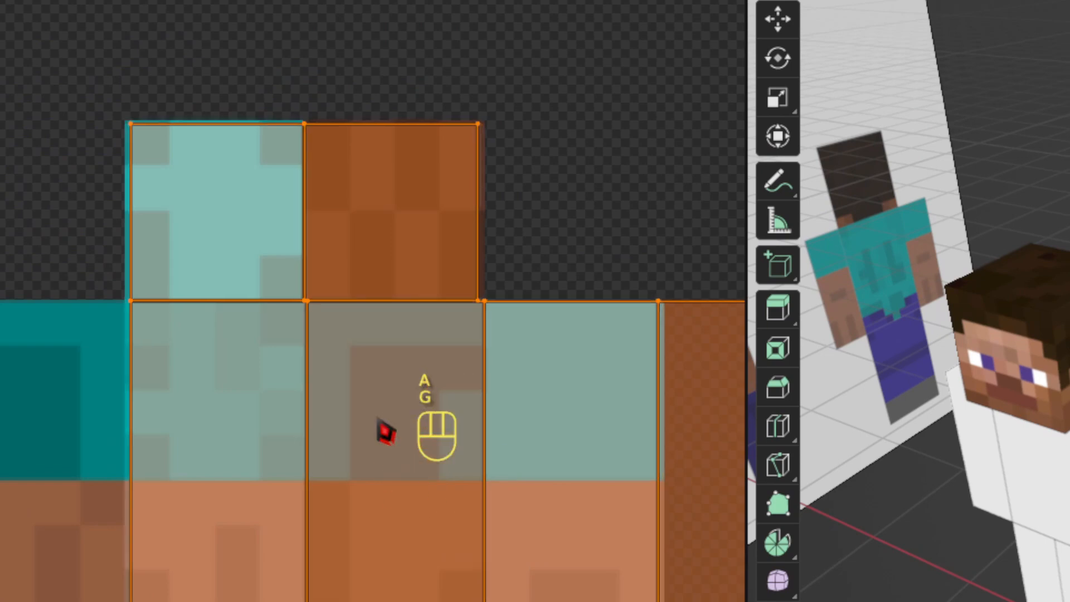
click(364, 417)
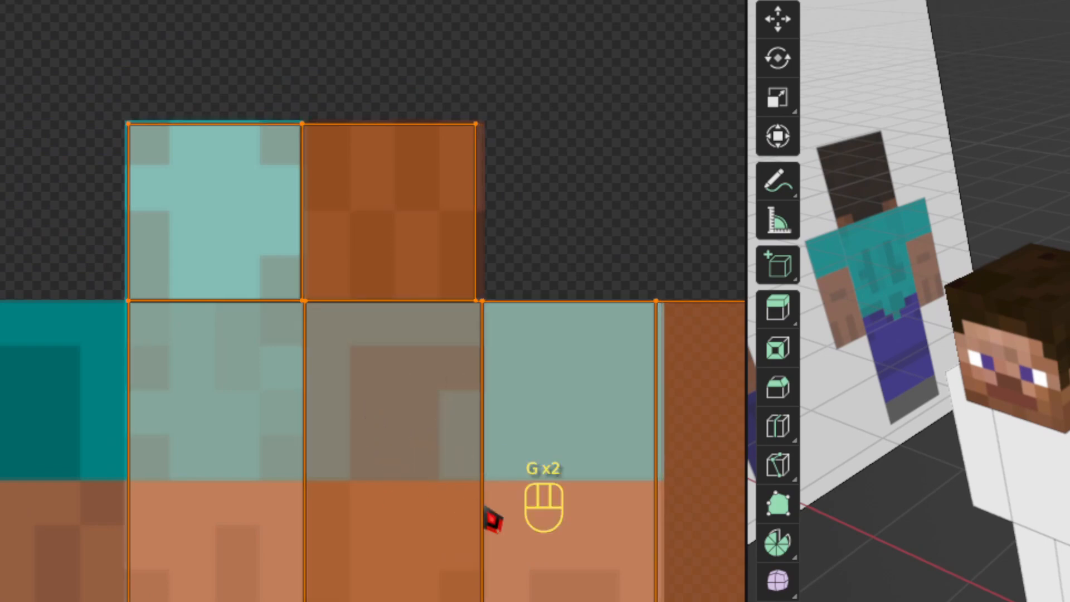
Step: Switch the arm mesh to face selection and select all of its faces
scroll(563, 560, down, 2)
middle_drag(563, 560, 460, 502)
scroll(540, 304, up, 2)
middle_drag(539, 304, 552, 242)
click(532, 264)
key(3)
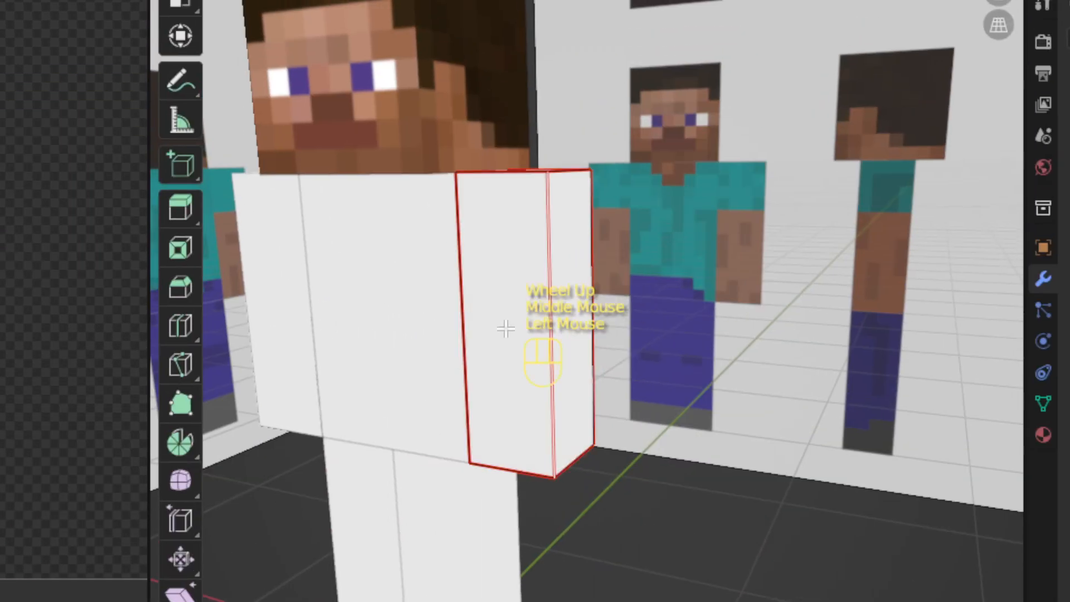
click(492, 288)
scroll(490, 288, down, 3)
key(a)
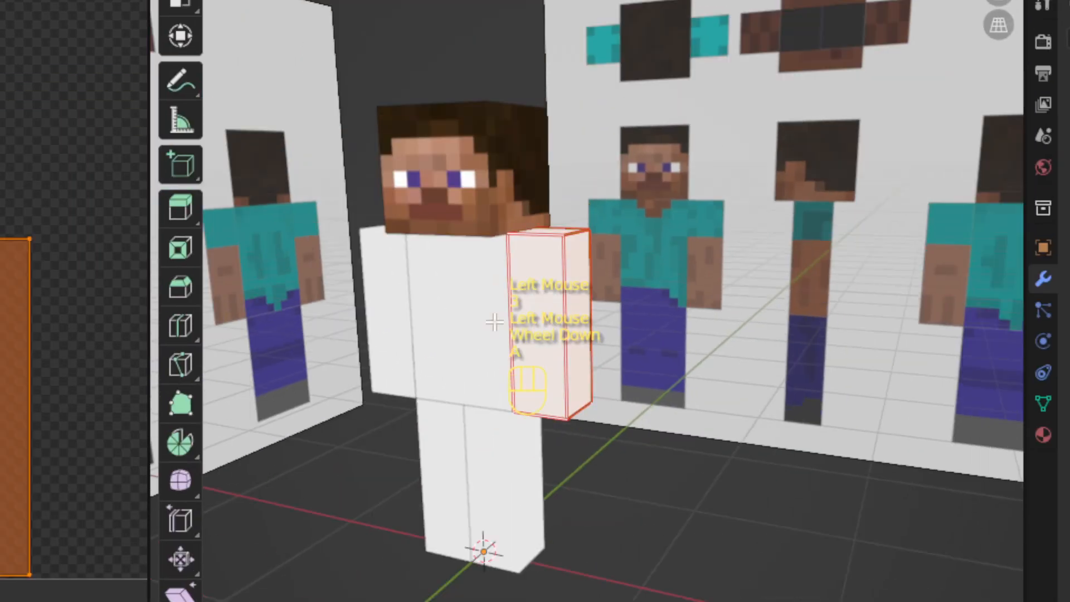
Step: Leave edit mode and assign the existing material Texture to the arm object
key(Tab)
click(502, 333)
click(550, 333)
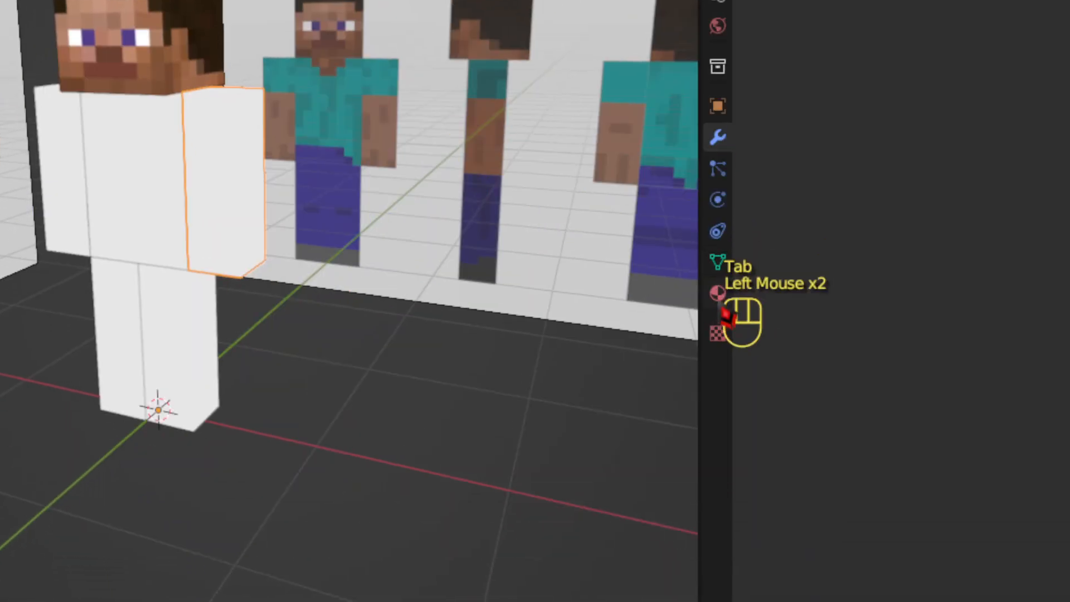
click(1045, 436)
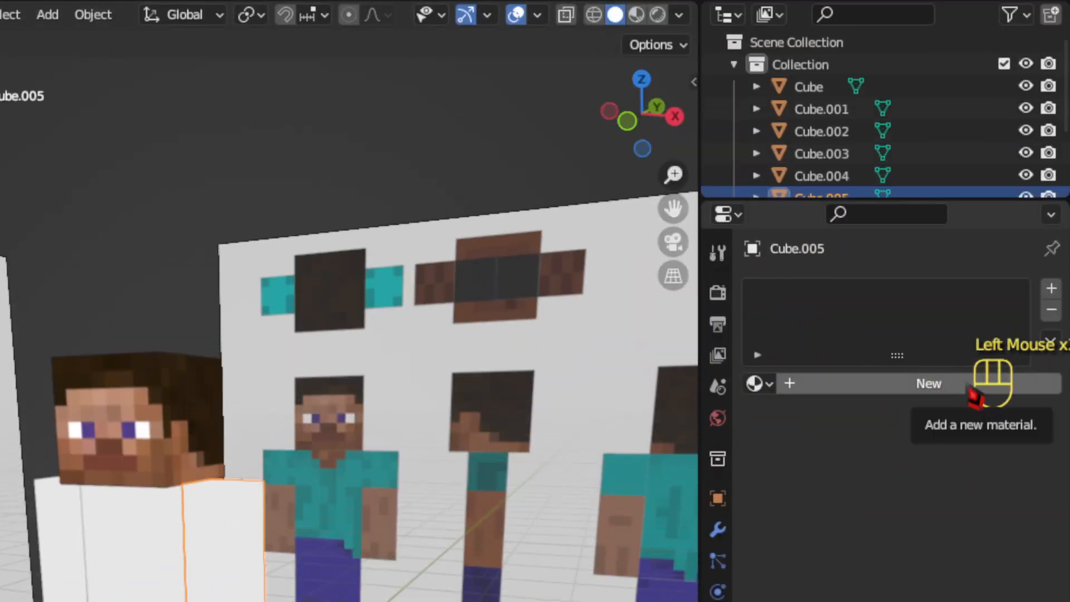
click(769, 390)
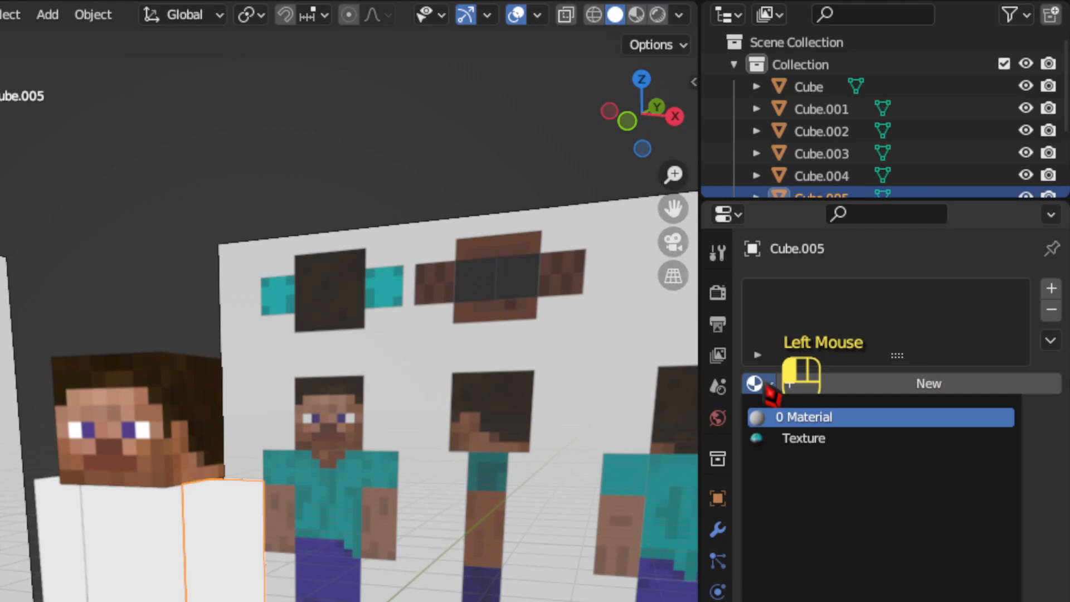
click(820, 441)
Step: Isolate the textured arm in local view and put it in edit mode
middle_drag(494, 545, 554, 315)
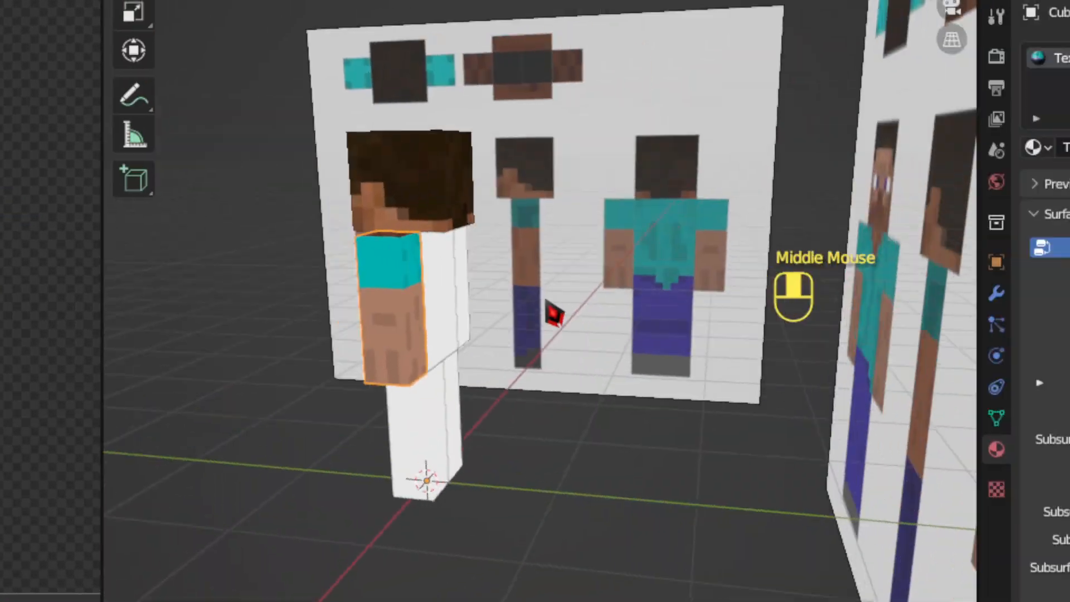
scroll(413, 362, up, 4)
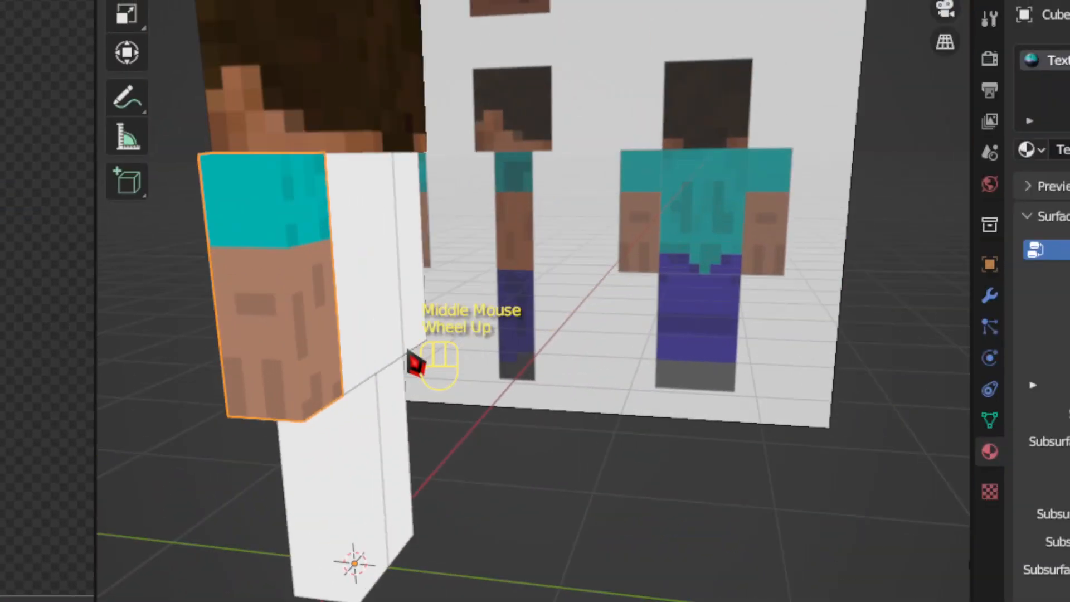
middle_drag(413, 363, 329, 349)
scroll(564, 365, down, 1)
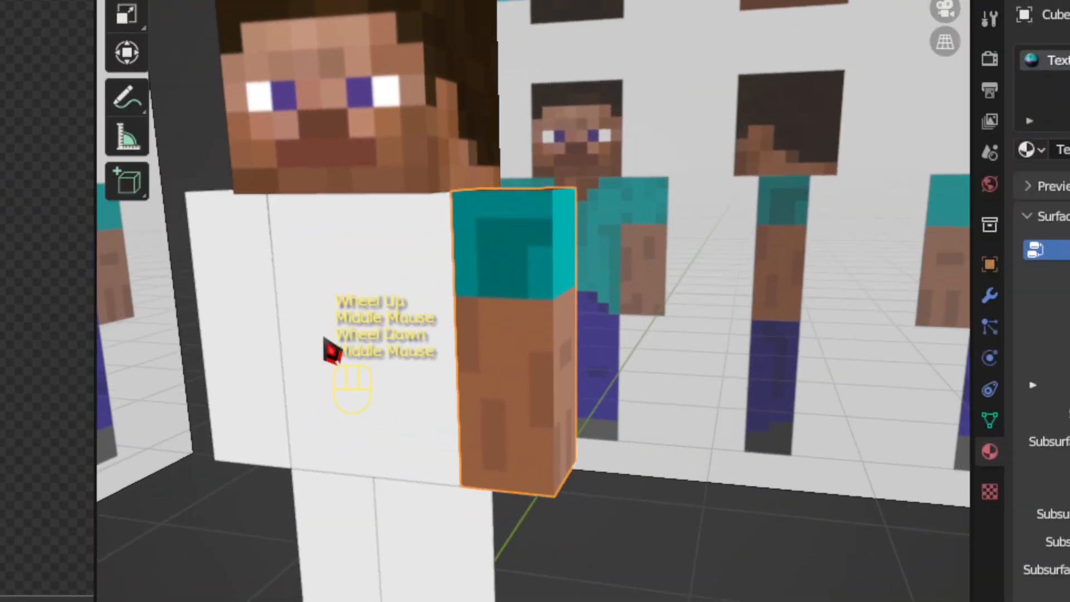
scroll(437, 430, down, 1)
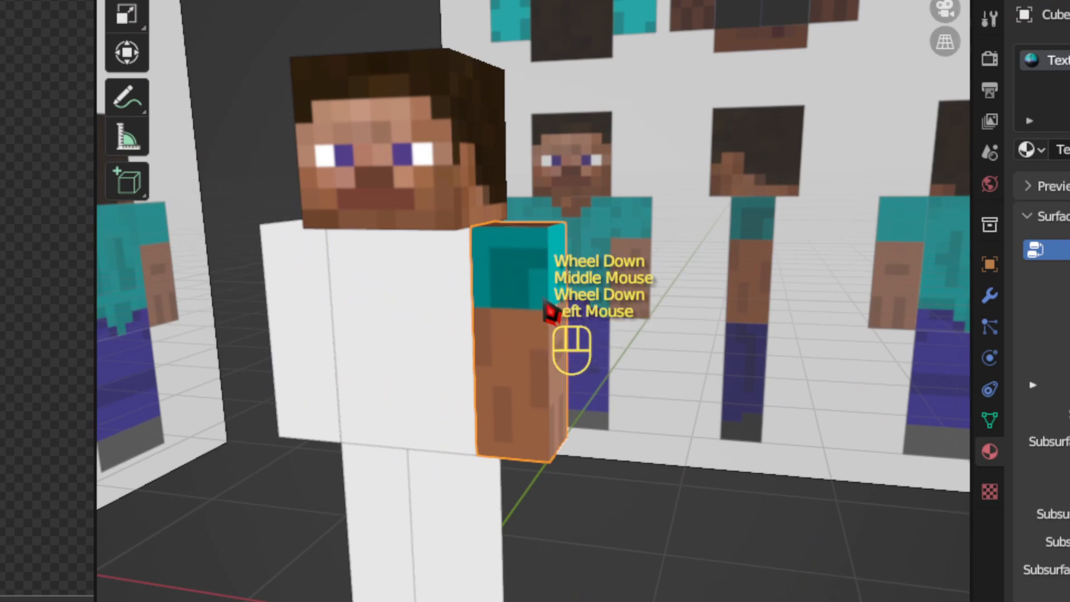
key(Tab)
key(Tab)
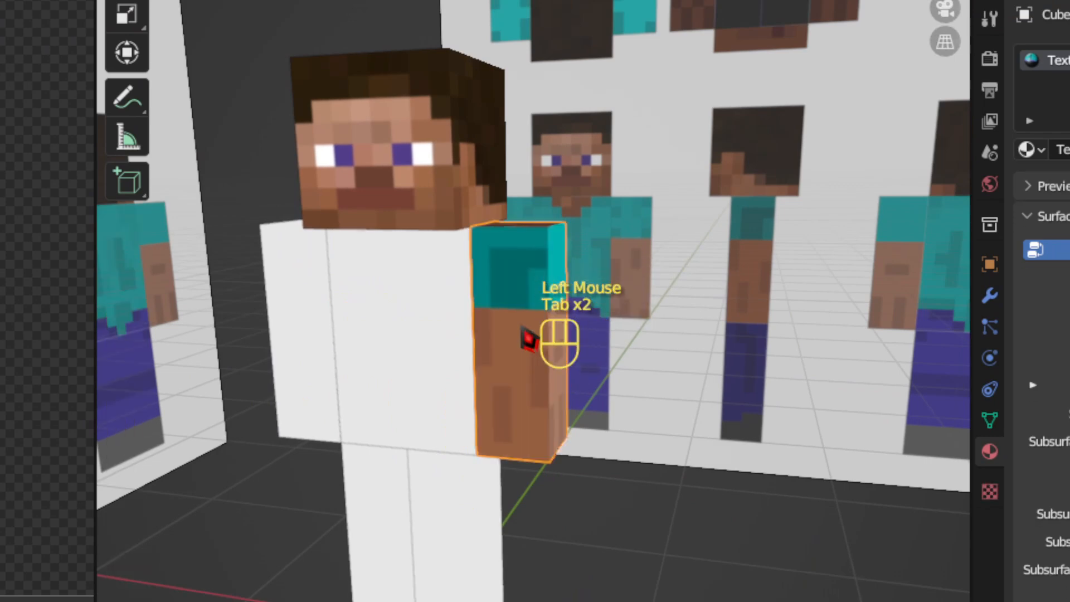
key(slash)
key(Tab)
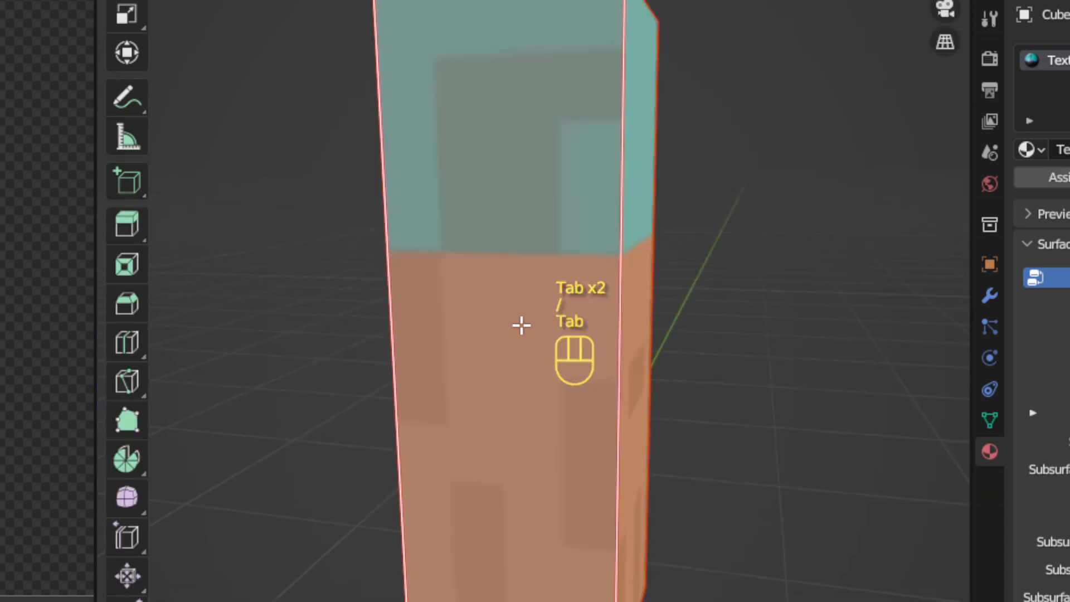
Step: Move the front face's UV island onto the second column of the arm texture and the outer side face's onto the third
click(521, 325)
scroll(521, 325, down, 1)
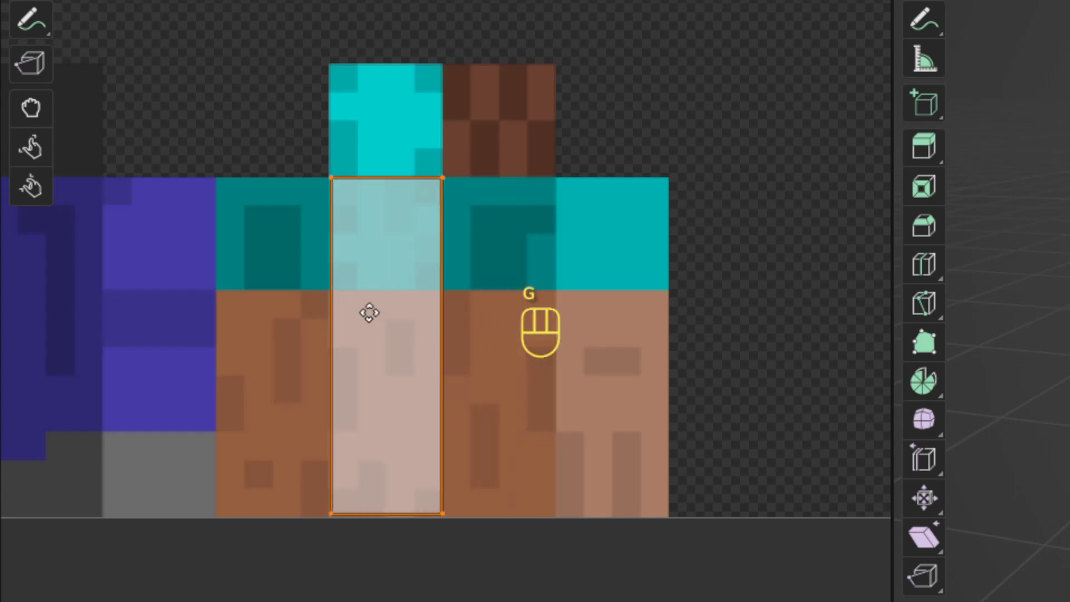
click(369, 317)
scroll(540, 301, down, 2)
middle_drag(538, 301, 478, 299)
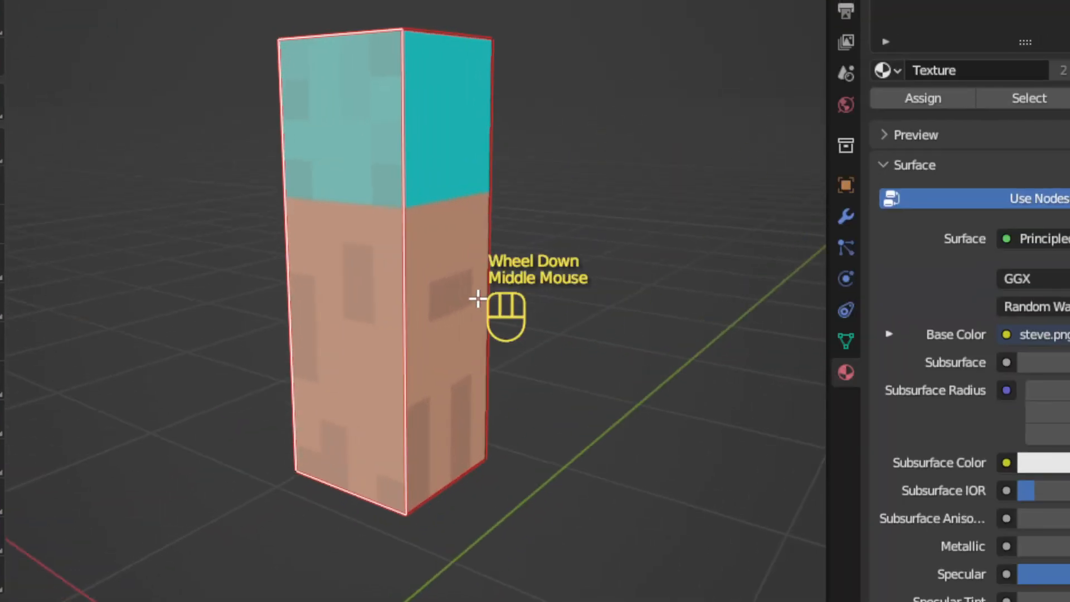
click(452, 253)
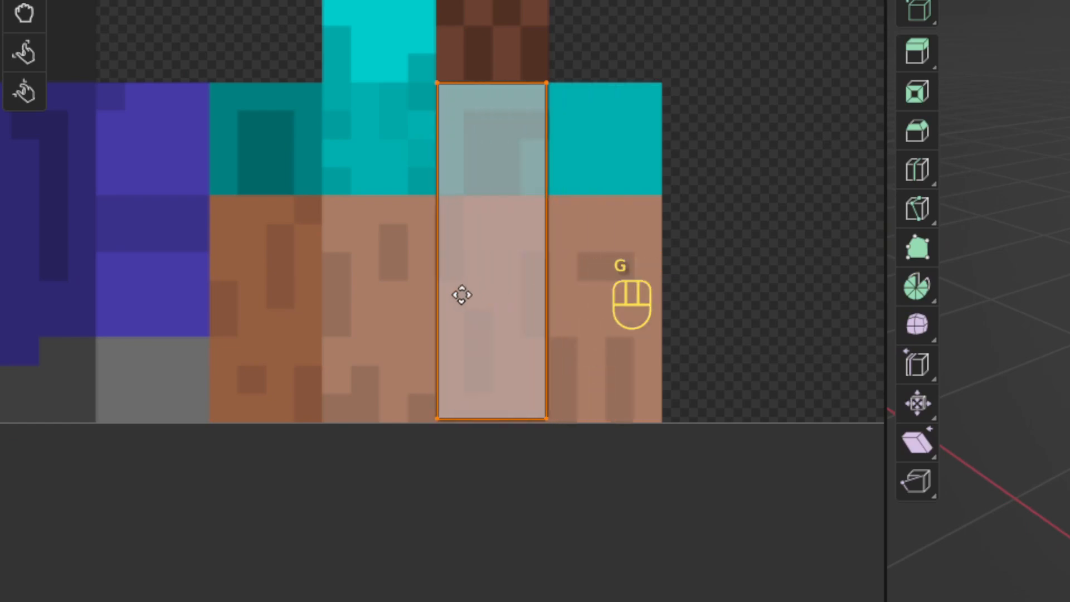
click(454, 94)
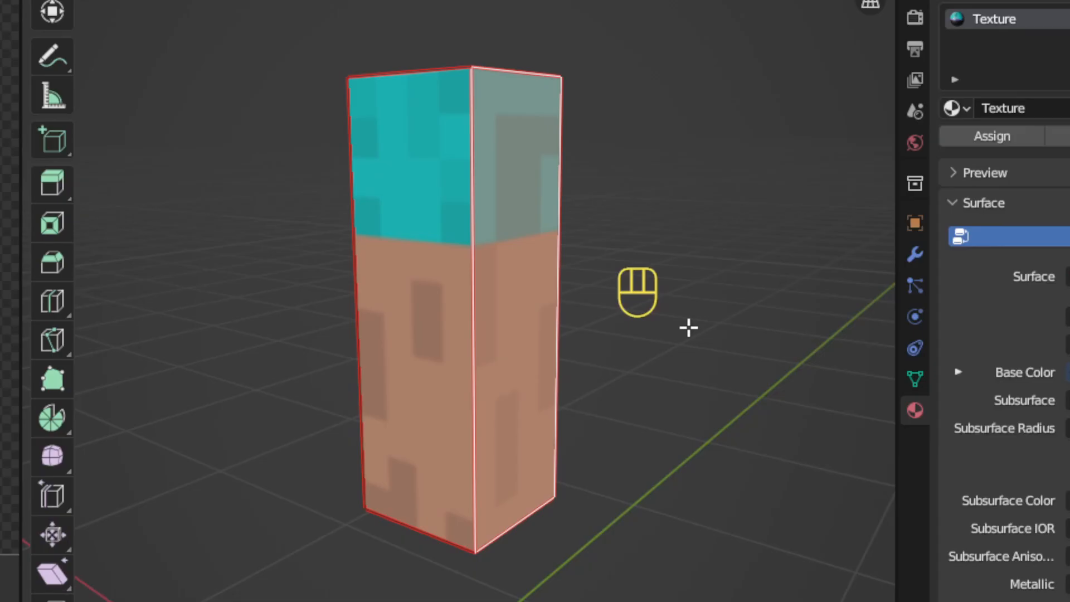
Step: Move the back face's UV island onto the first column of the arm texture and the inner side face's onto the fourth
middle_drag(529, 303, 315, 279)
click(316, 280)
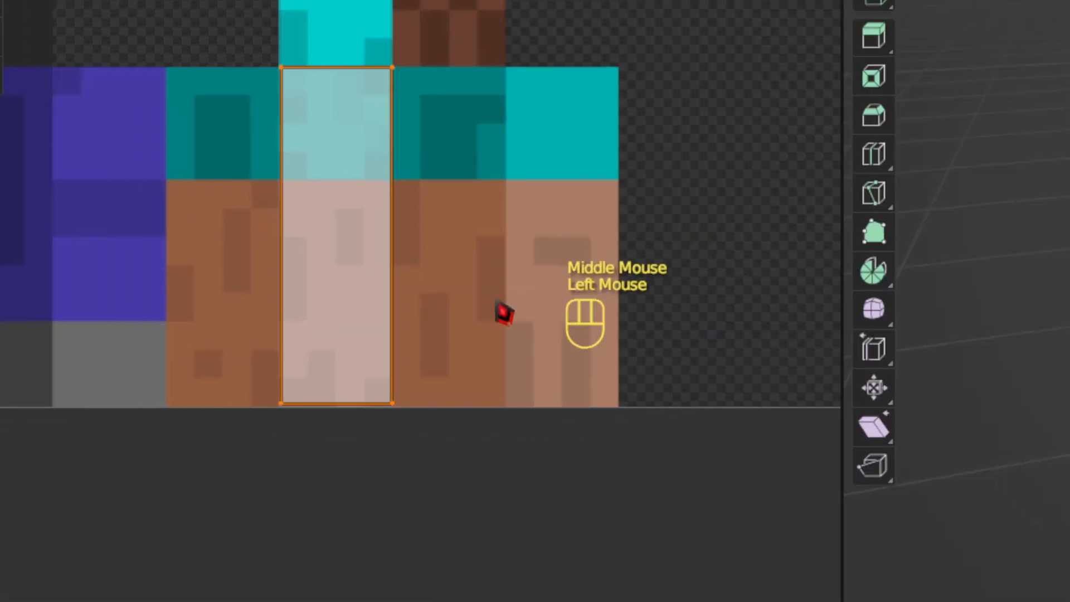
key(g)
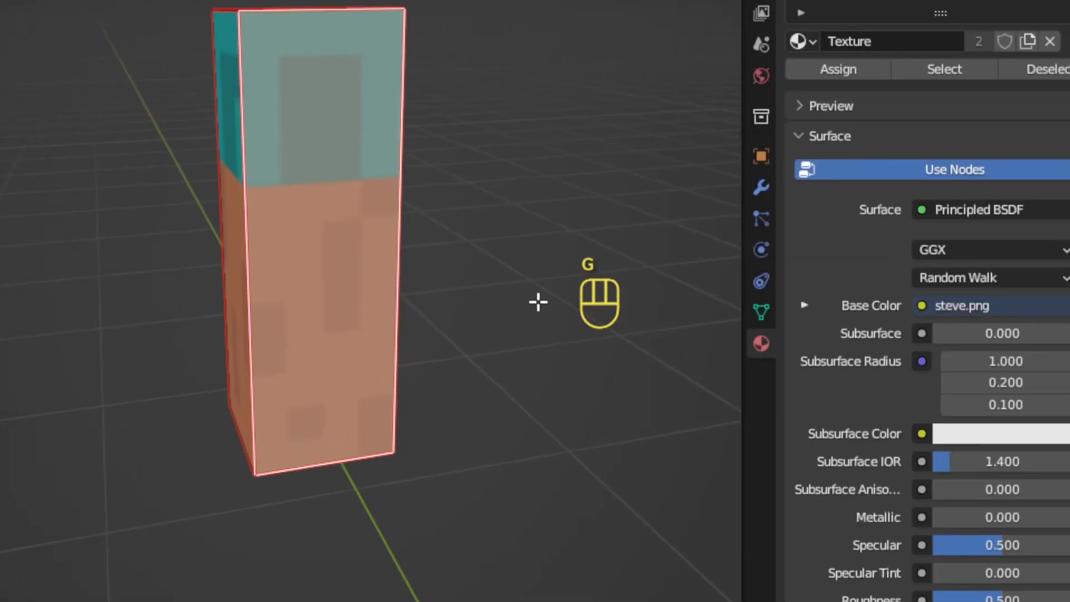
middle_drag(537, 301, 286, 287)
click(334, 260)
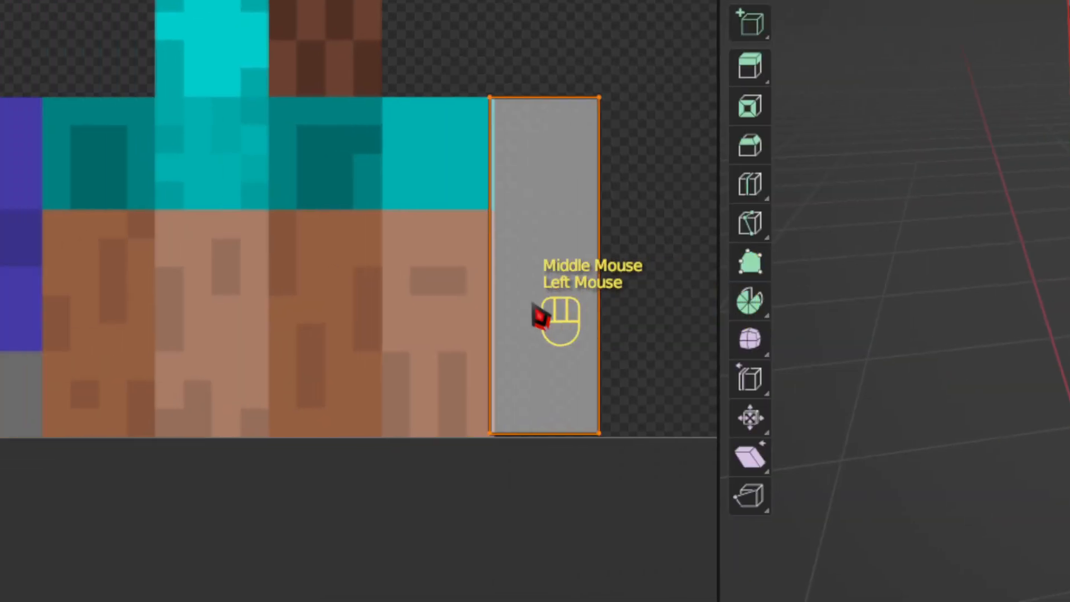
key(g)
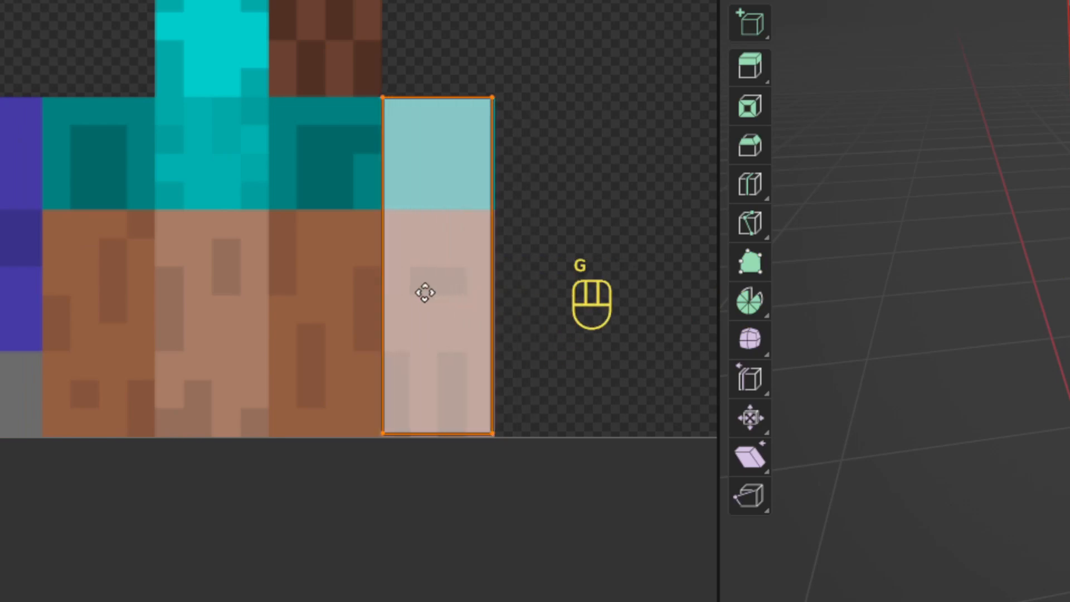
click(426, 294)
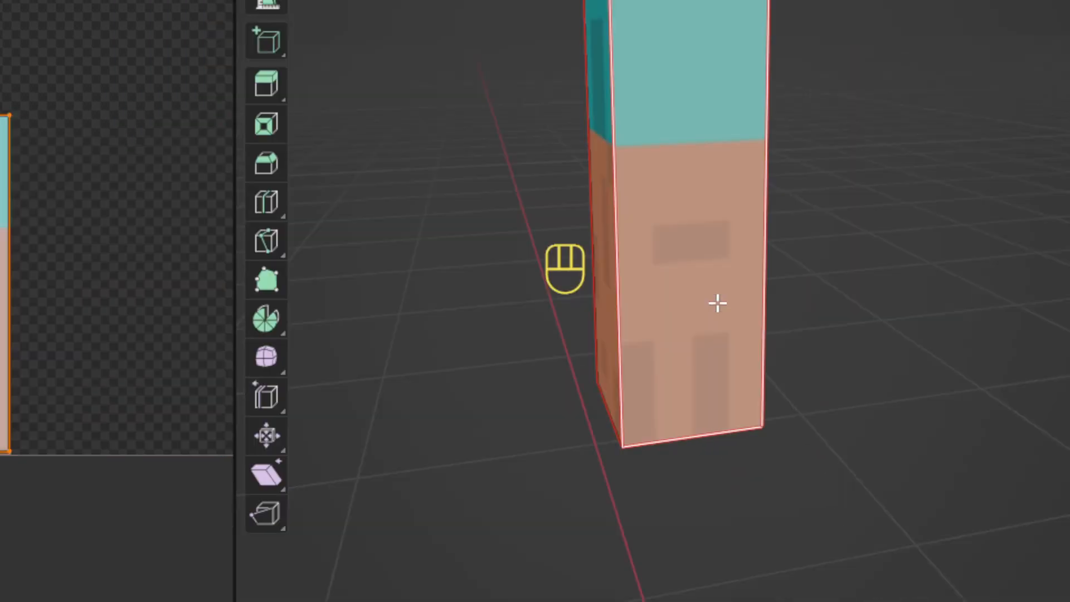
Step: Move the bottom face's UV island onto the brown hand patch and the top face's onto the cyan shoulder patch
middle_drag(548, 306, 501, 301)
click(500, 303)
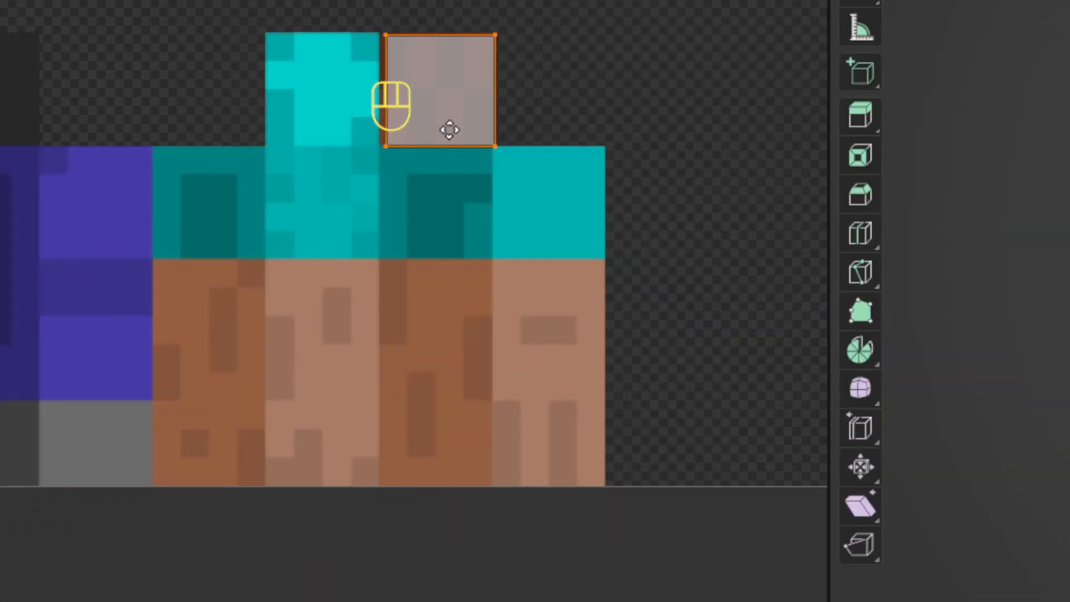
click(445, 129)
middle_drag(1020, 346, 540, 351)
key(KP_1)
scroll(523, 410, down, 1)
middle_drag(731, 398, 516, 294)
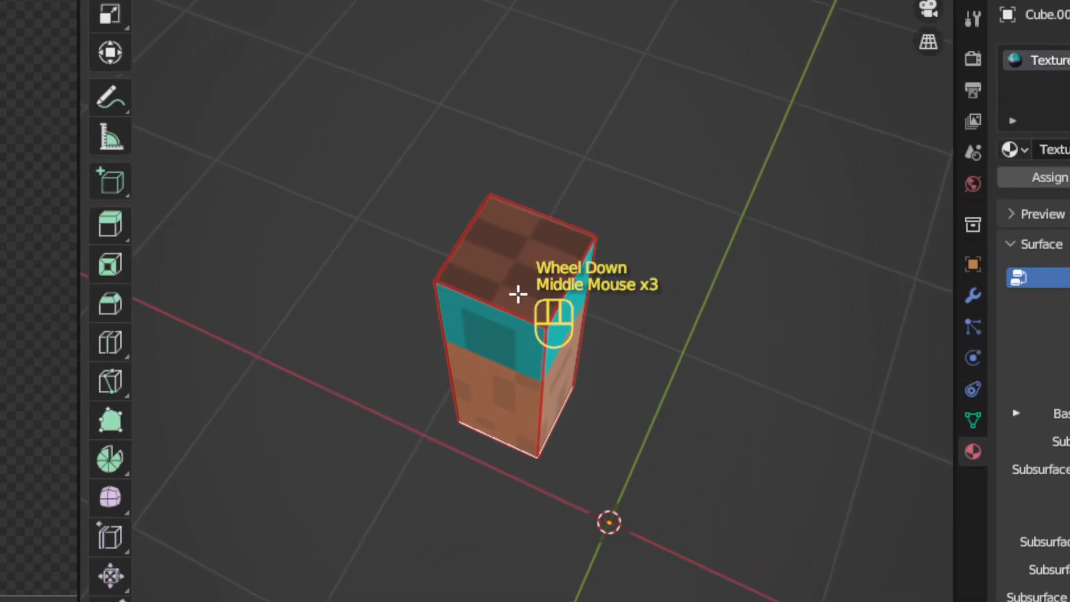
click(515, 299)
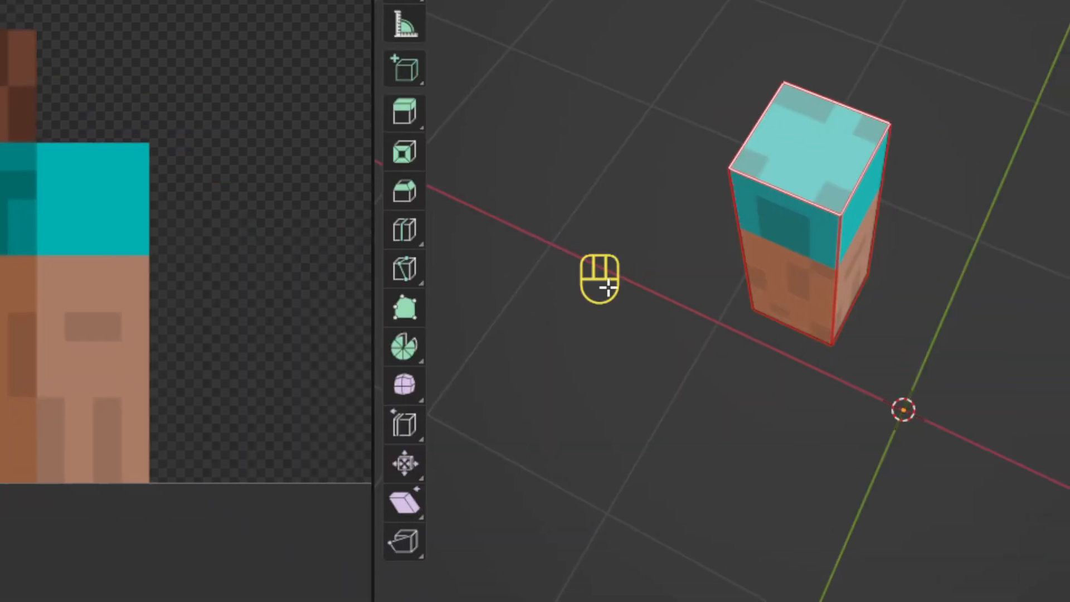
Step: Leave local view and edit mode to show the whole character, and deselect the arm
middle_drag(609, 289, 591, 306)
middle_drag(370, 329, 663, 293)
middle_drag(345, 334, 513, 334)
middle_drag(441, 329, 617, 408)
scroll(444, 387, down, 2)
middle_drag(574, 290, 384, 436)
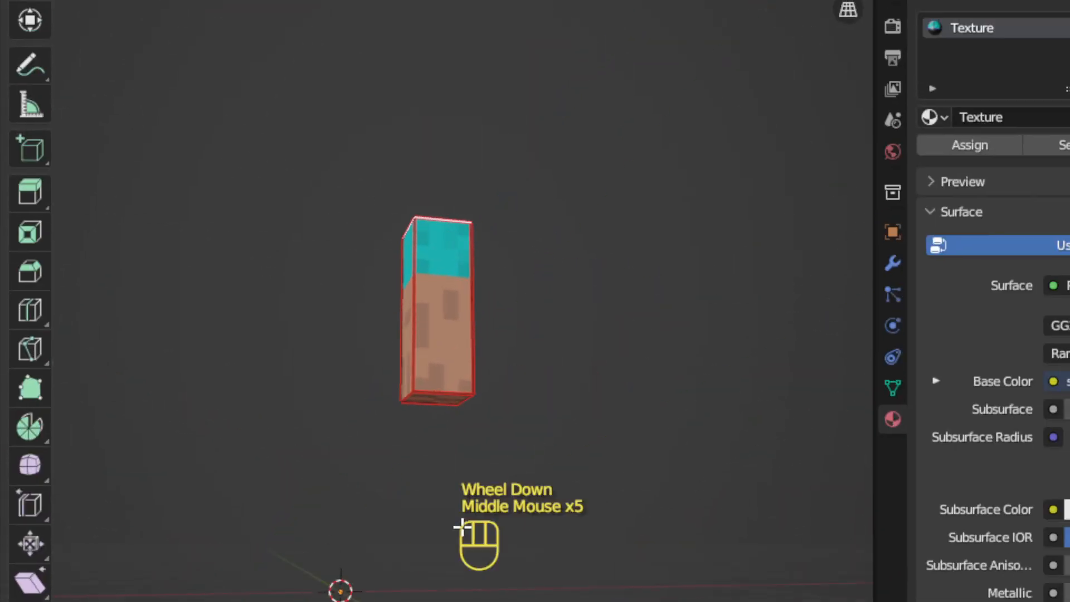
key(KP_1)
middle_drag(462, 525, 462, 526)
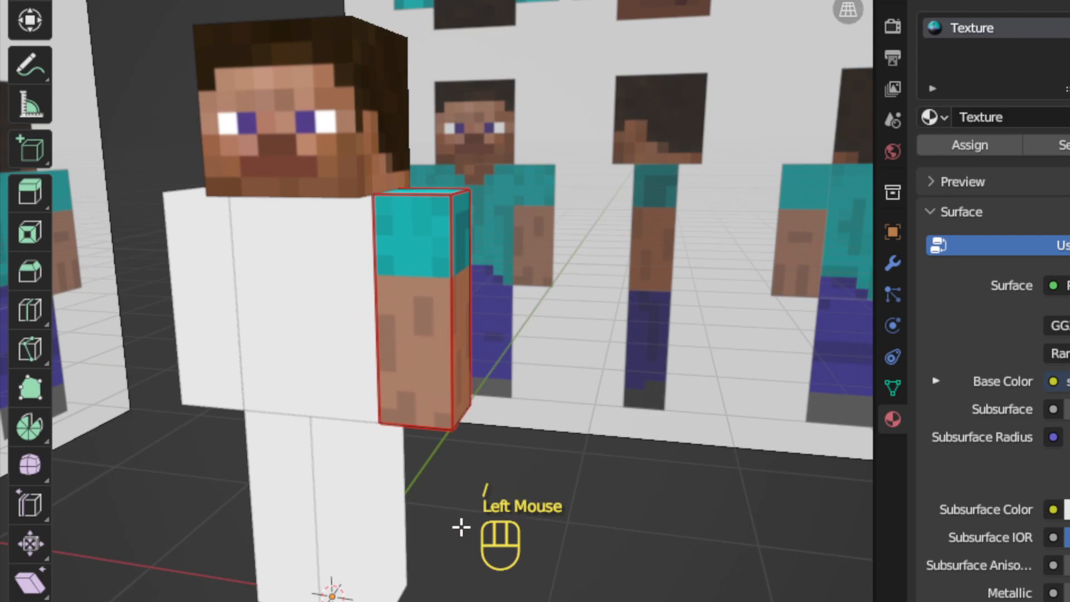
key(Tab)
scroll(446, 463, down, 2)
click(490, 518)
Step: Examine the two arm sections of the steve.png texture in the UV editor
scroll(490, 518, up, 1)
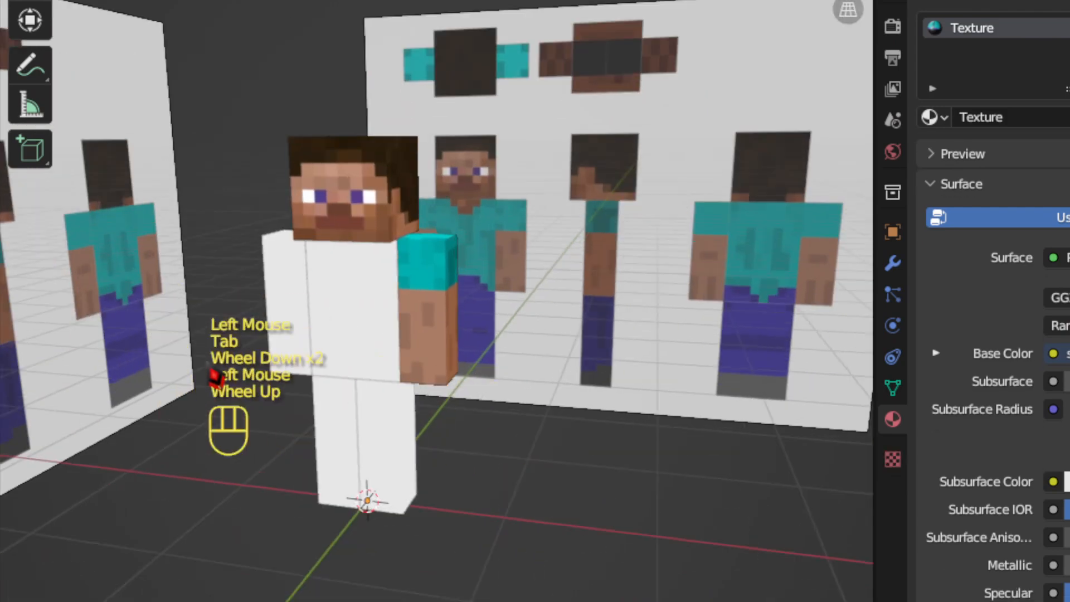
scroll(322, 259, up, 1)
scroll(381, 241, down, 2)
middle_drag(381, 241, 406, 363)
scroll(407, 363, up, 1)
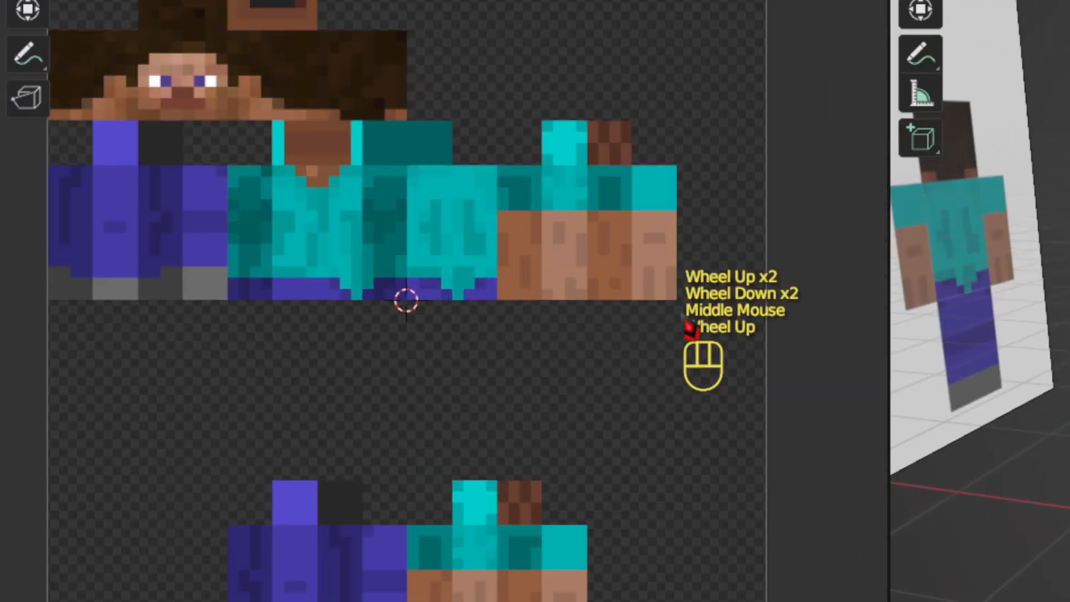
middle_drag(688, 325, 535, 220)
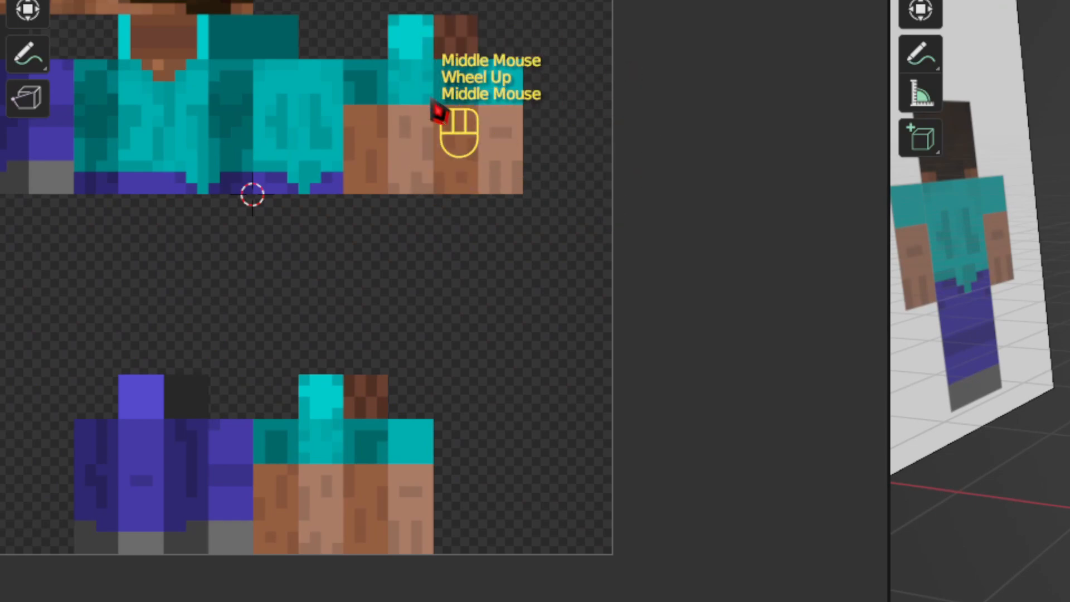
Step: Examine the torso and leg sections of the steve.png texture against the untextured body parts of the model
middle_drag(321, 275, 380, 320)
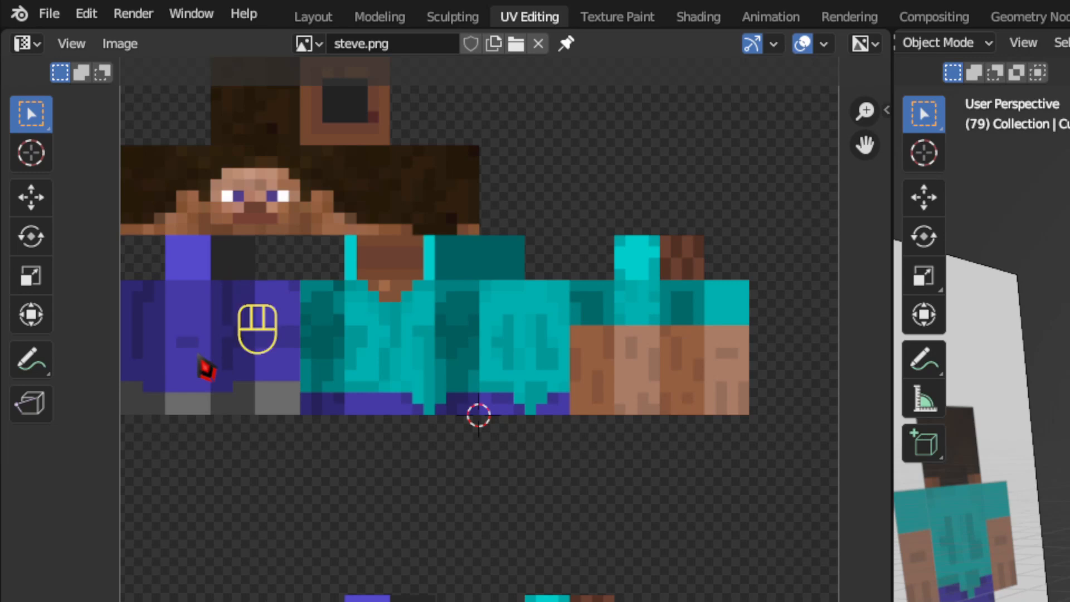
middle_drag(206, 368, 210, 376)
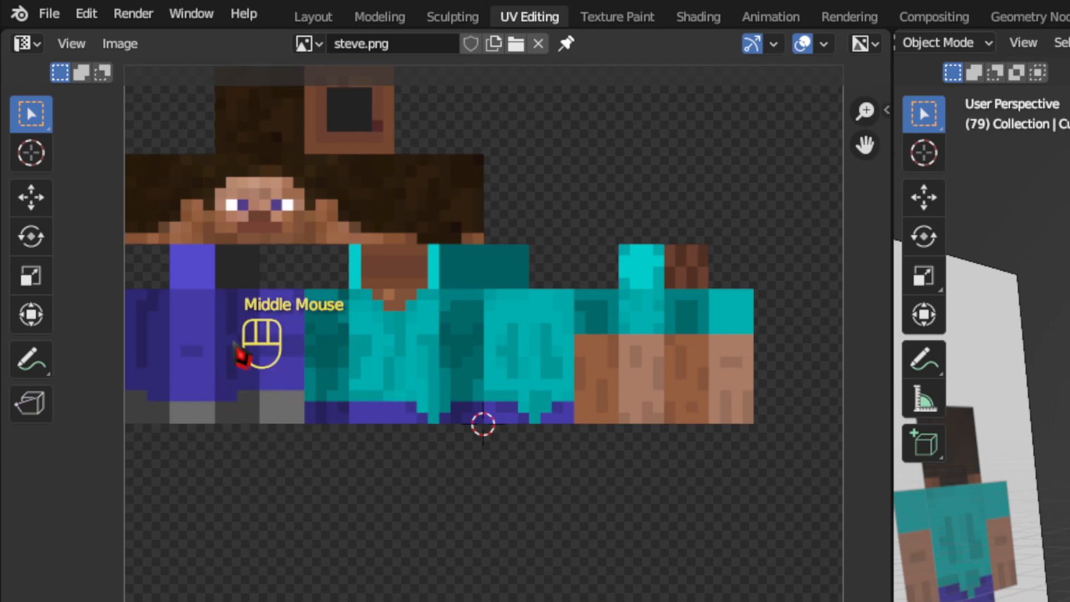
middle_drag(482, 392, 487, 422)
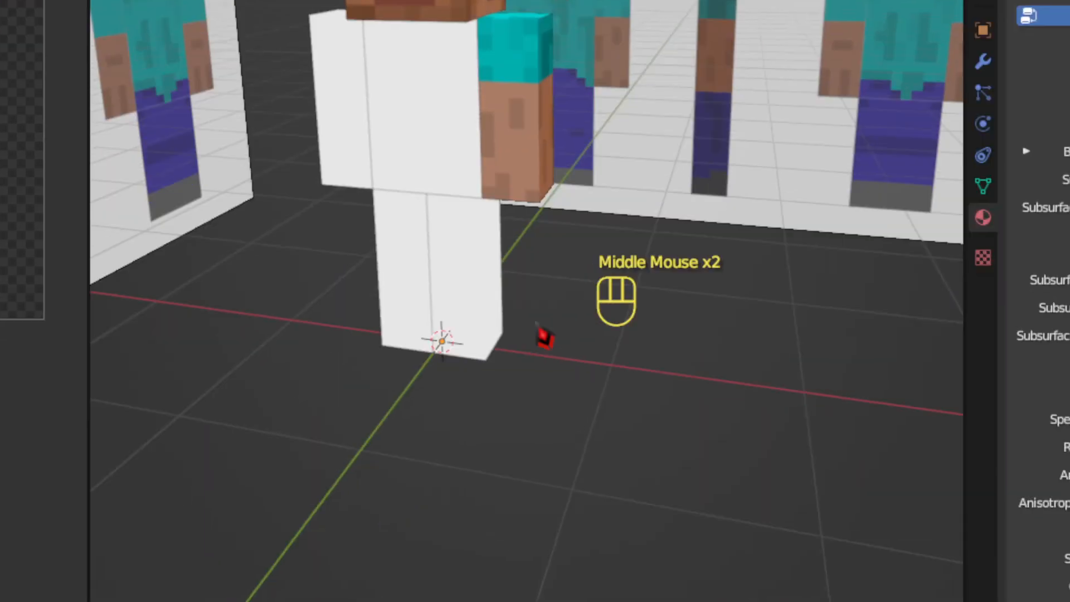
click(485, 259)
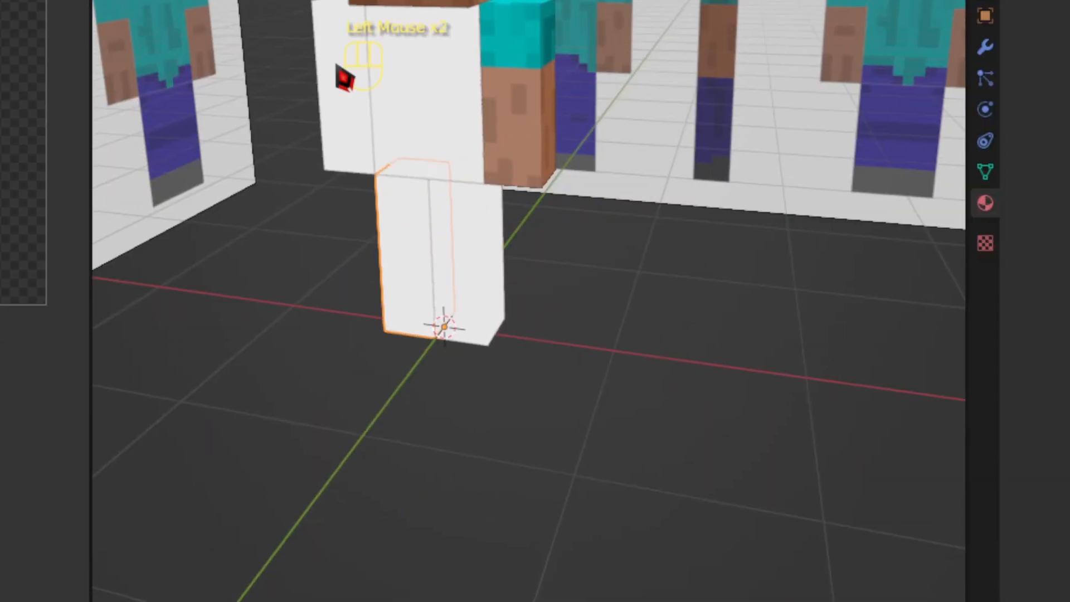
click(478, 88)
click(504, 215)
click(428, 201)
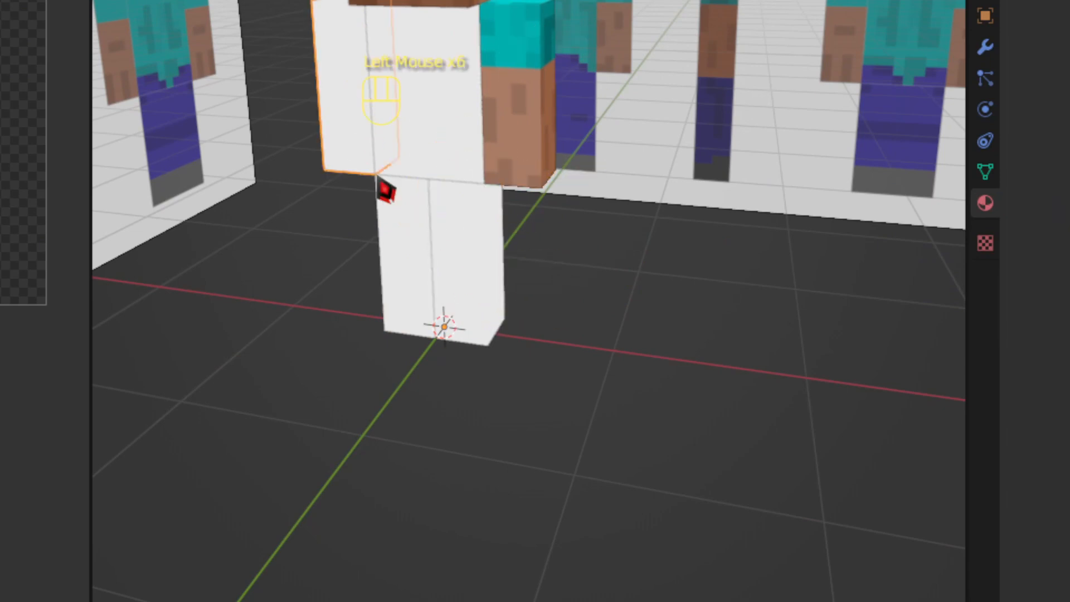
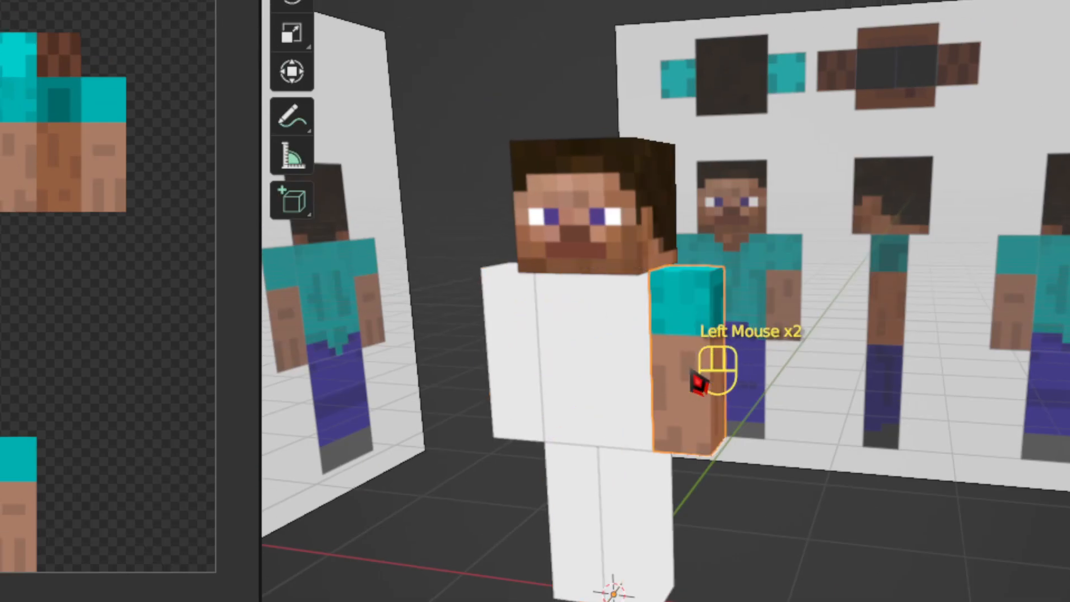
Step: Isolate the torso block in local view and enter edit mode on it
click(594, 388)
scroll(596, 388, up, 2)
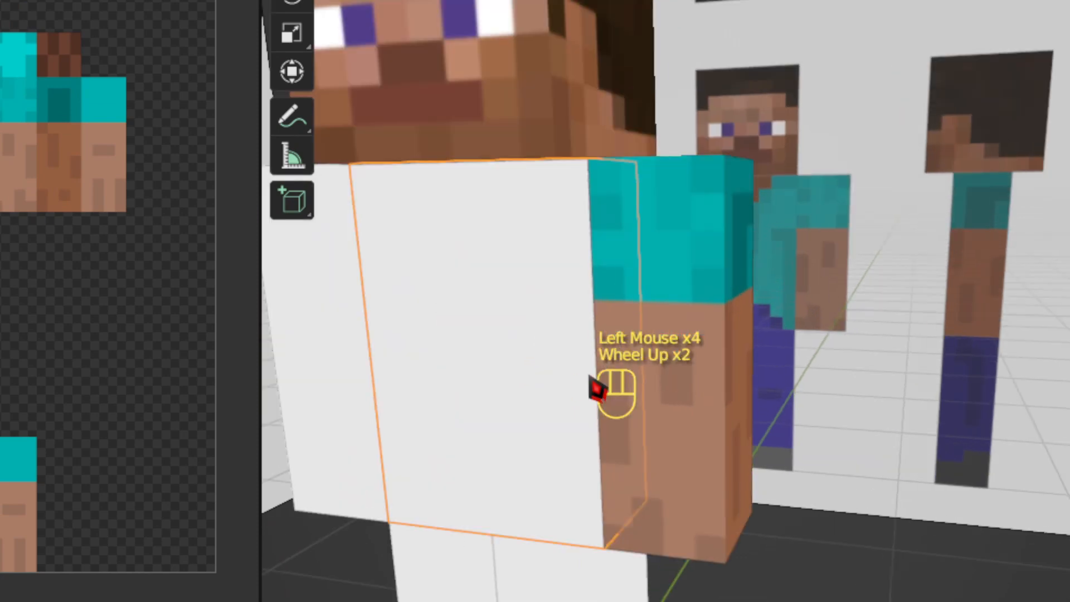
scroll(513, 509, down, 1)
shift+middle_drag(514, 509, 637, 508)
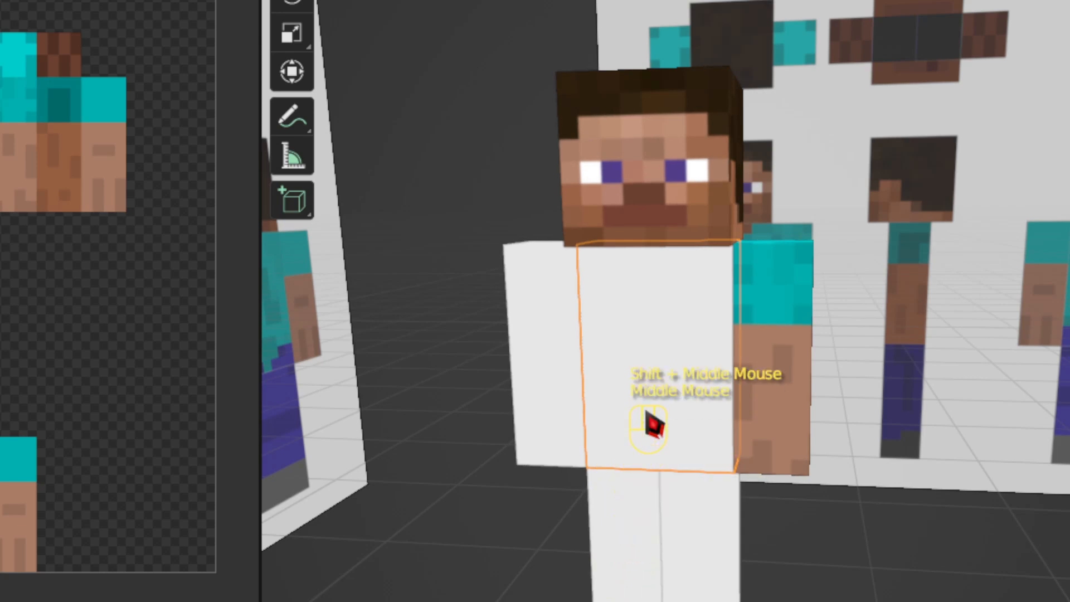
key(Tab)
key(Tab)
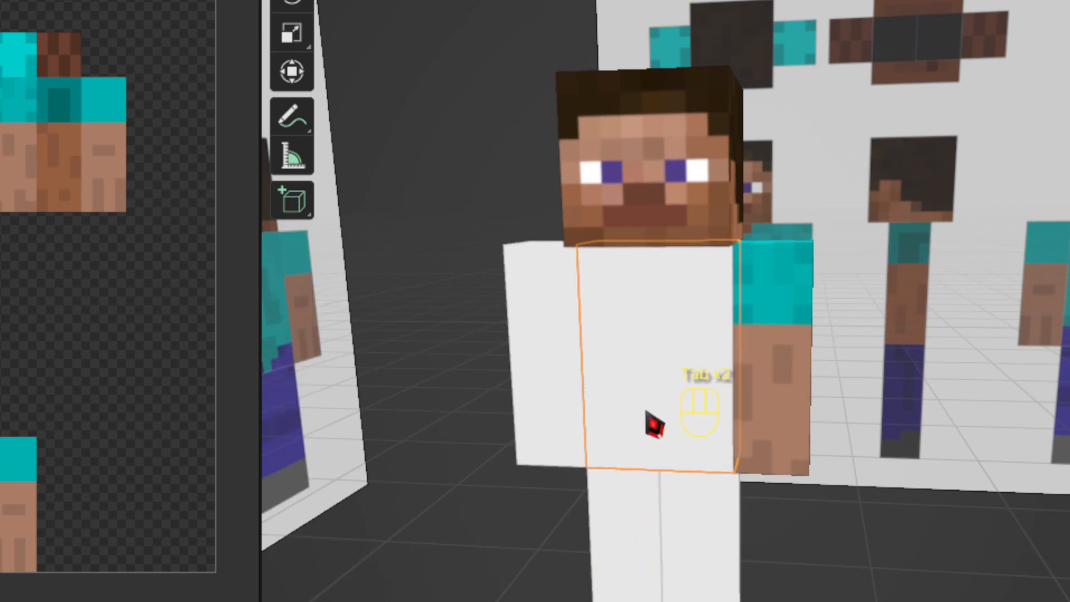
key(KP_Divide)
key(Tab)
scroll(643, 408, down, 2)
middle_drag(645, 406, 556, 260)
scroll(552, 81, up, 1)
scroll(595, 81, down, 1)
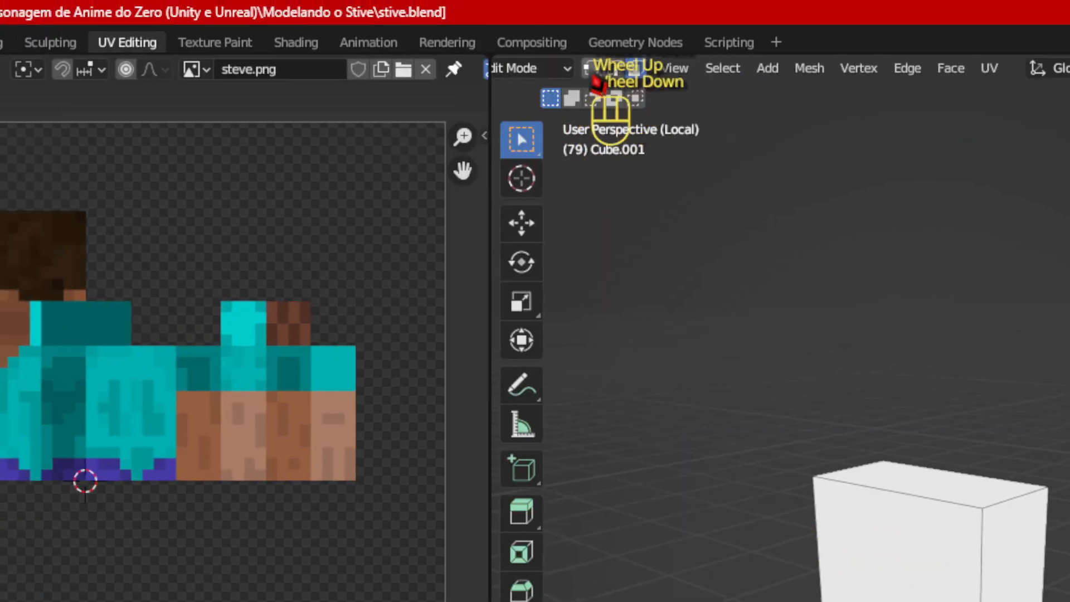
scroll(601, 83, down, 2)
scroll(612, 84, up, 4)
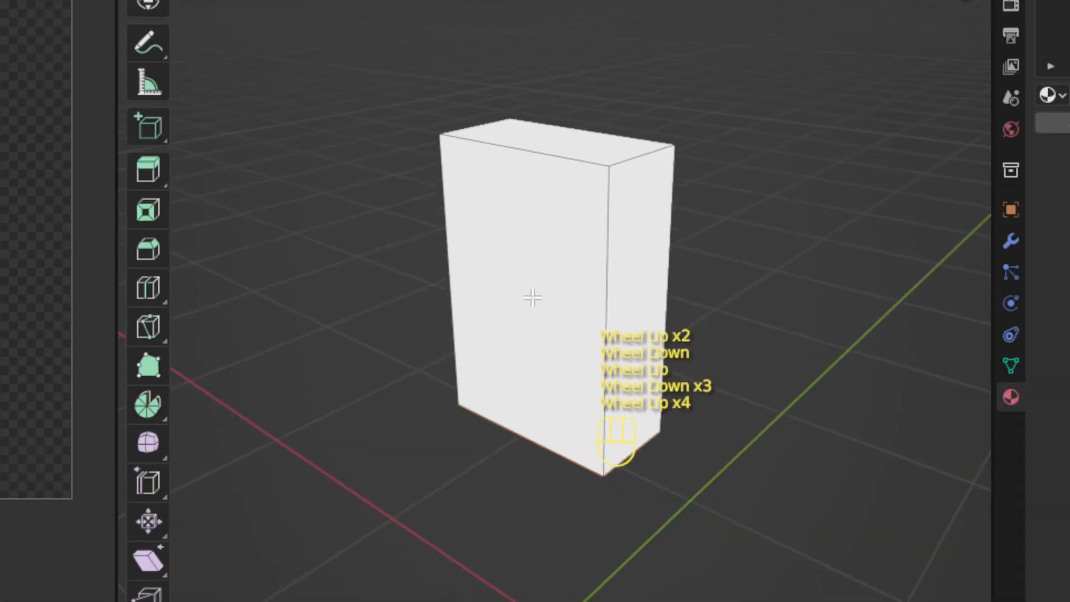
Step: Mark seams on all edges of the torso block and unwrap all its faces
key(a)
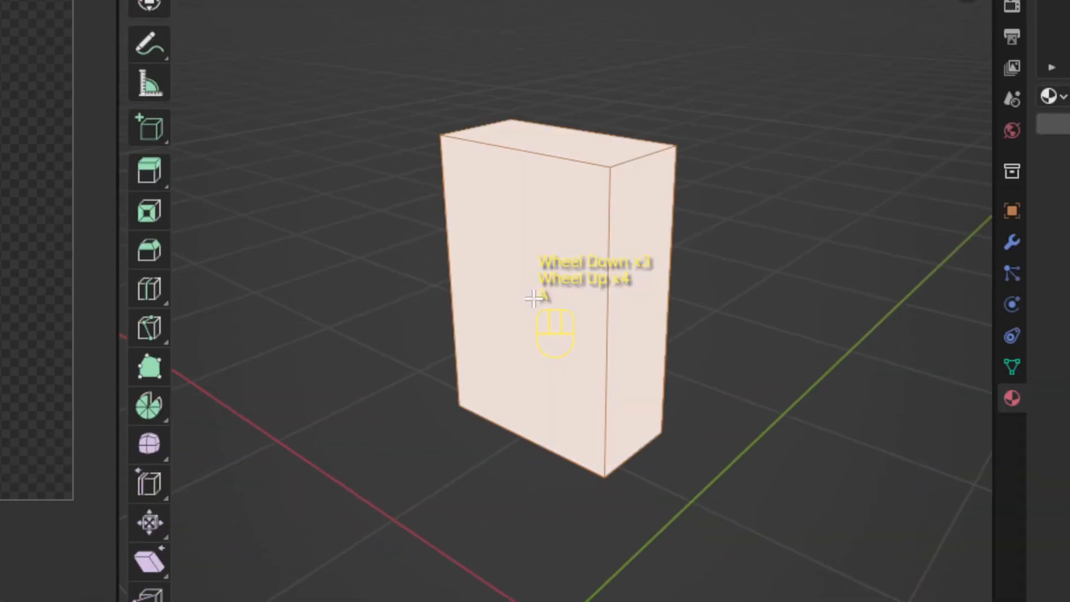
key(u)
click(449, 536)
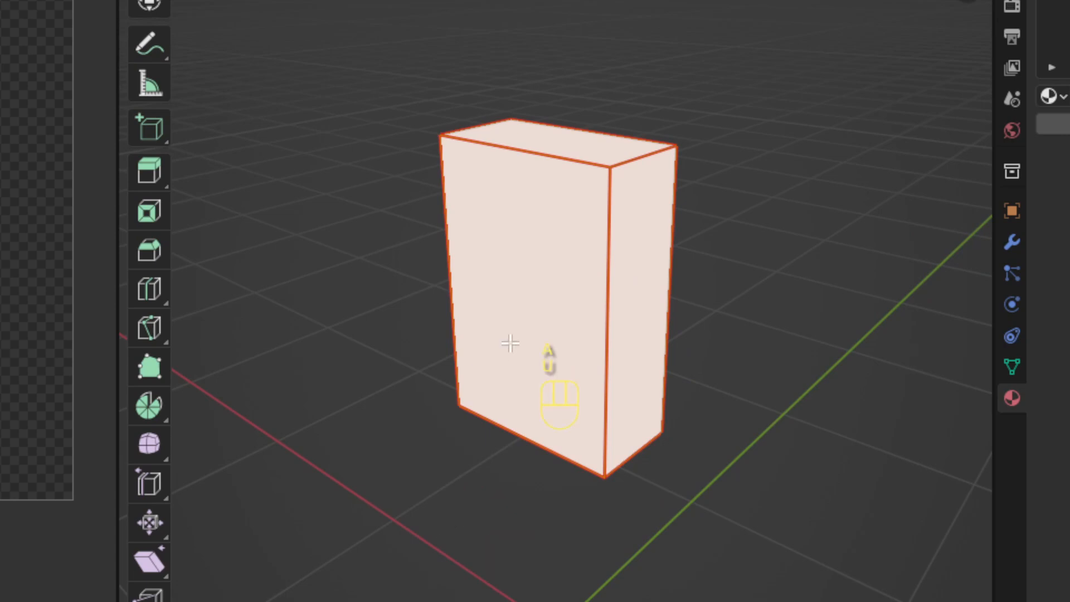
key(u)
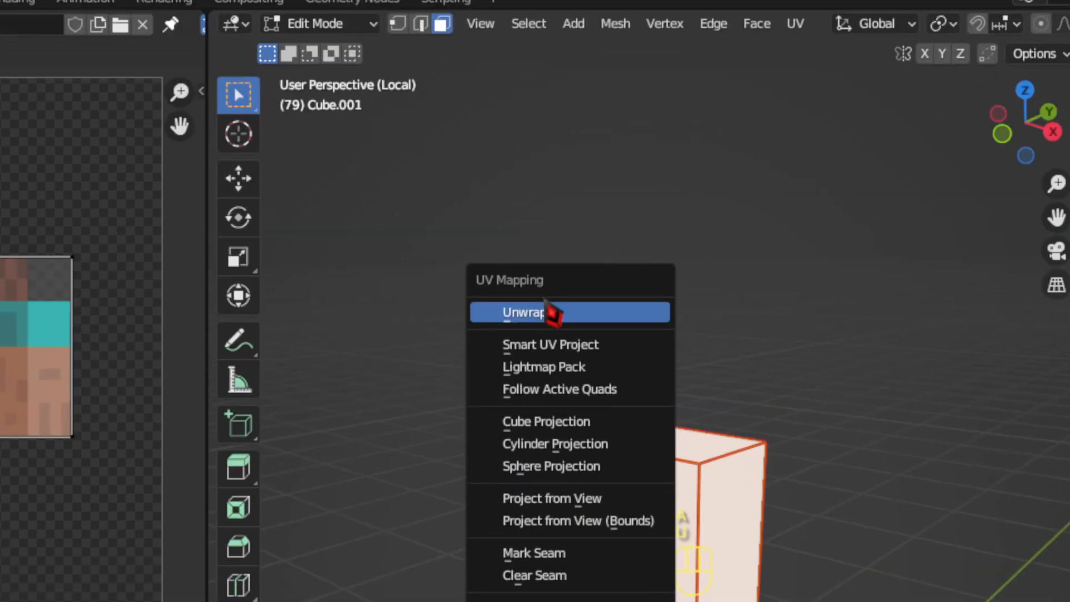
click(482, 19)
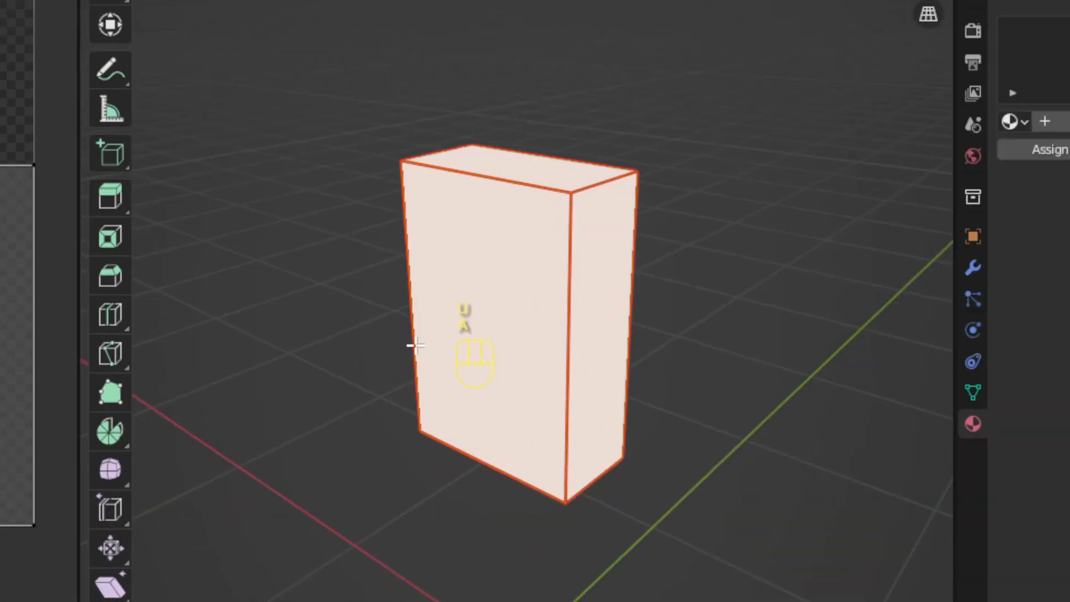
key(u)
click(415, 346)
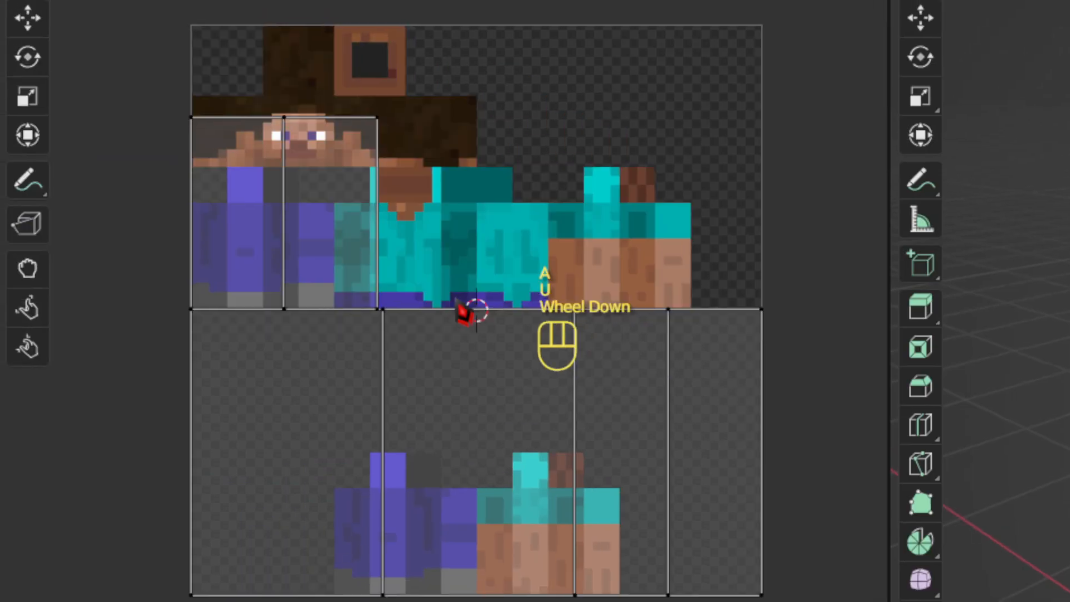
Step: Scale down all the torso's UV islands together and move them up toward the shirt area of the texture
key(a)
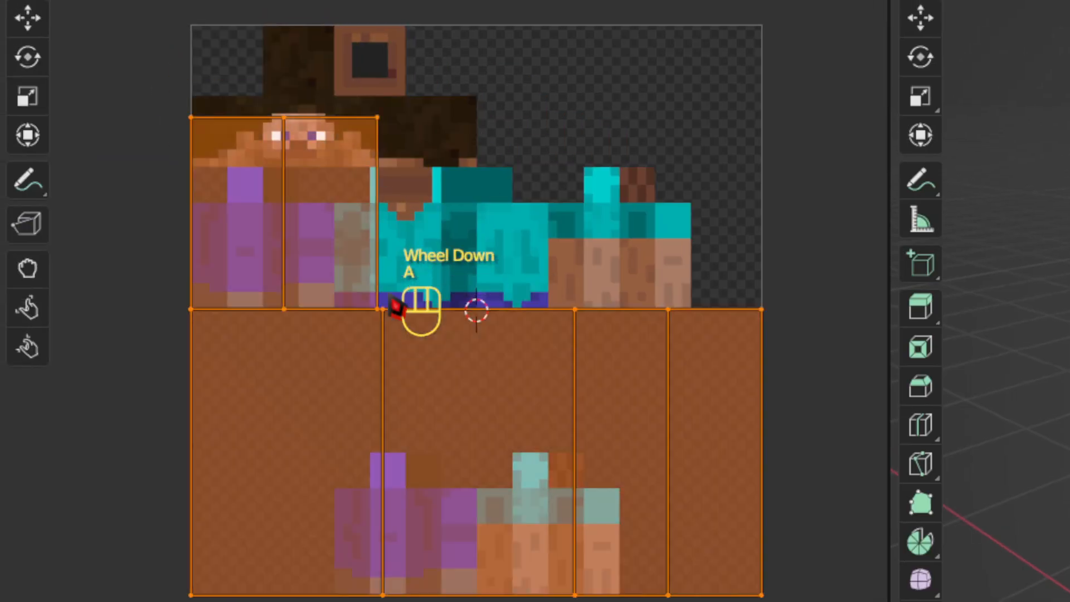
key(s)
middle_drag(447, 521, 501, 601)
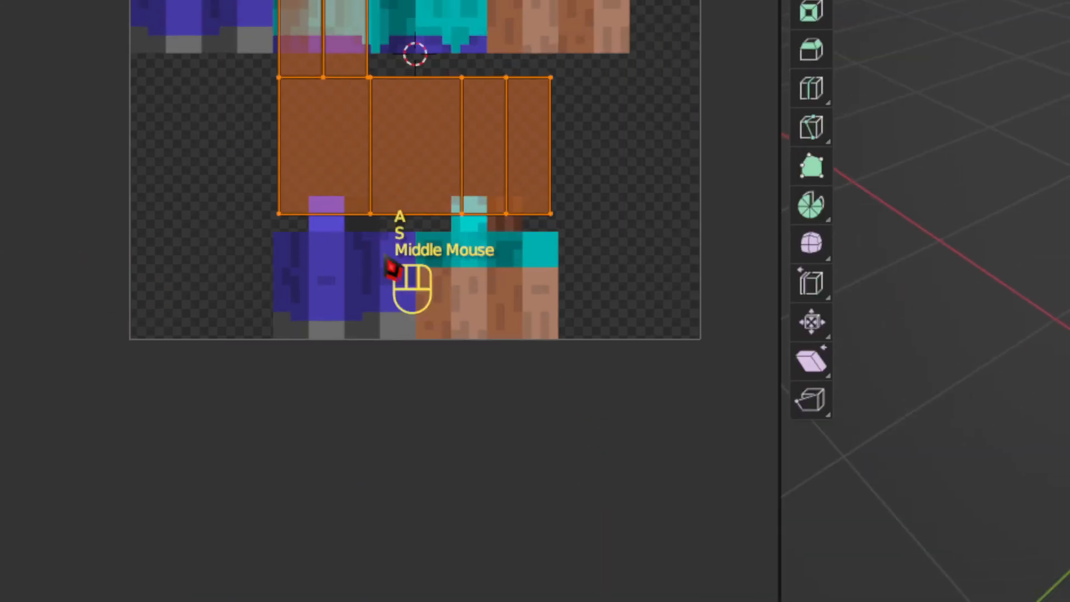
scroll(390, 269, up, 2)
middle_drag(390, 268, 494, 222)
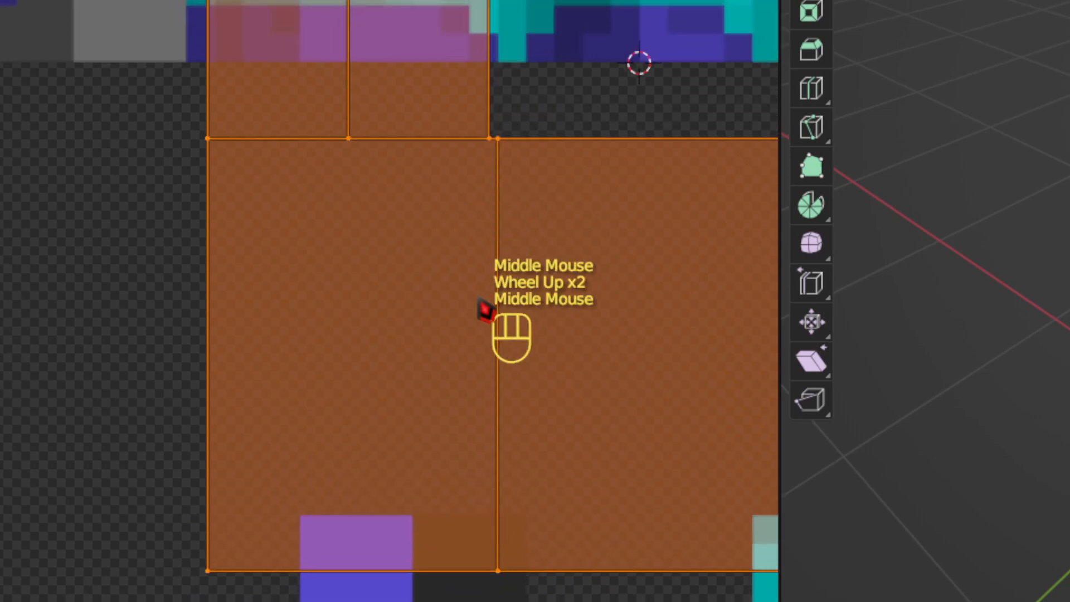
key(g)
key(s)
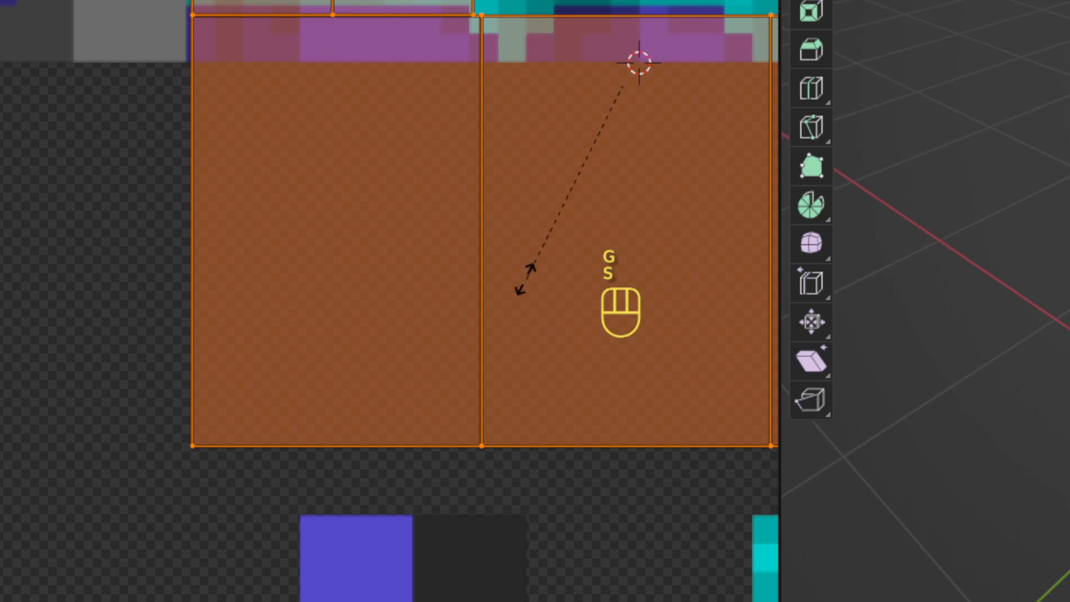
click(578, 277)
scroll(578, 277, down, 2)
middle_drag(522, 267, 414, 268)
Step: Fine-tune the scale of the torso's UV islands to match the shirt section's height and align them along that row
key(g)
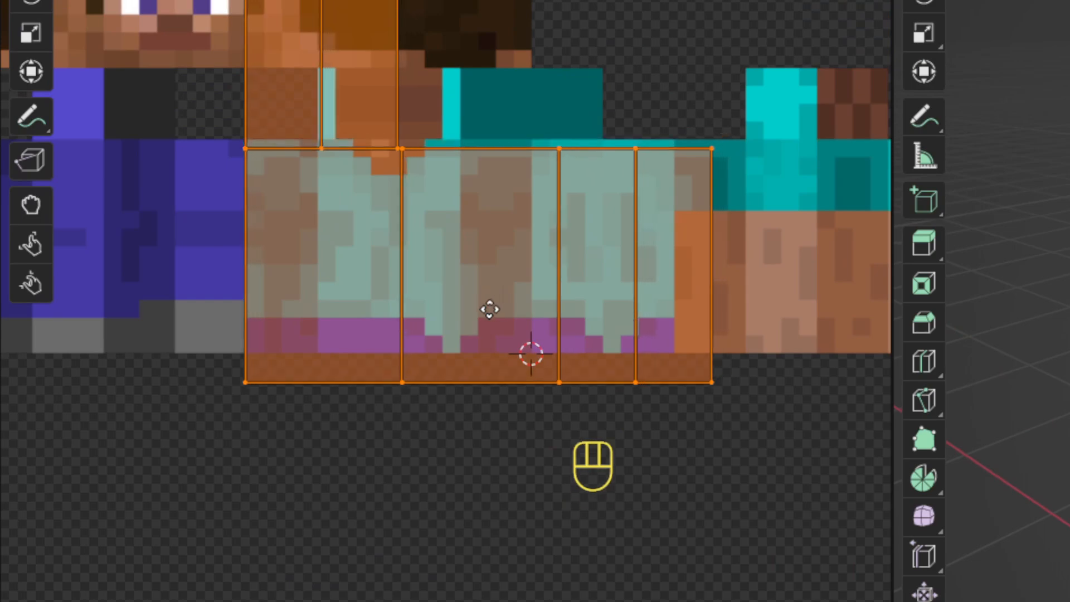
click(496, 307)
key(s)
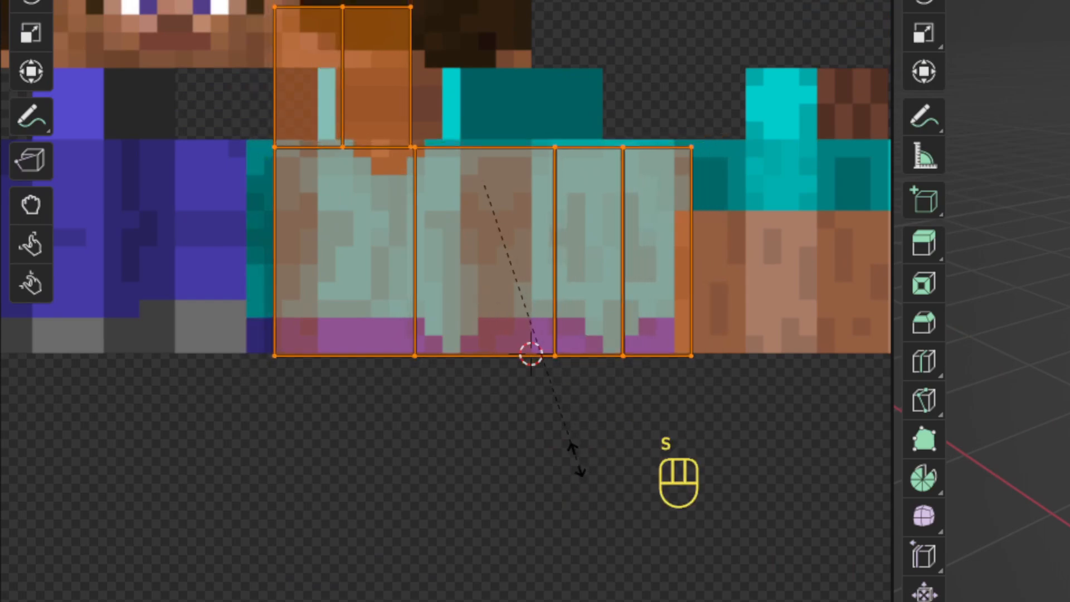
click(566, 442)
key(g)
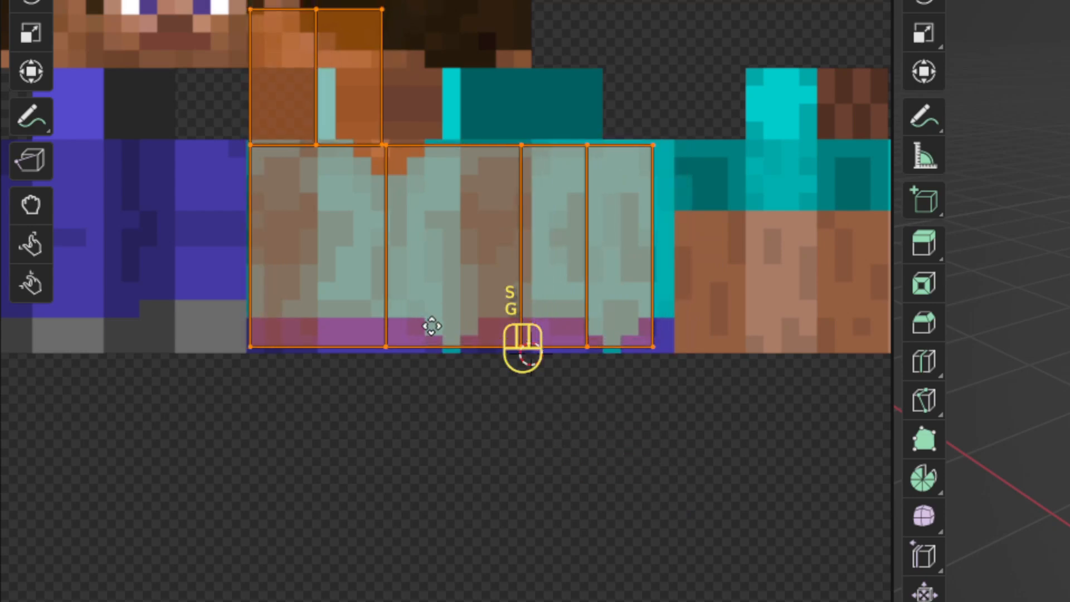
click(478, 371)
key(s)
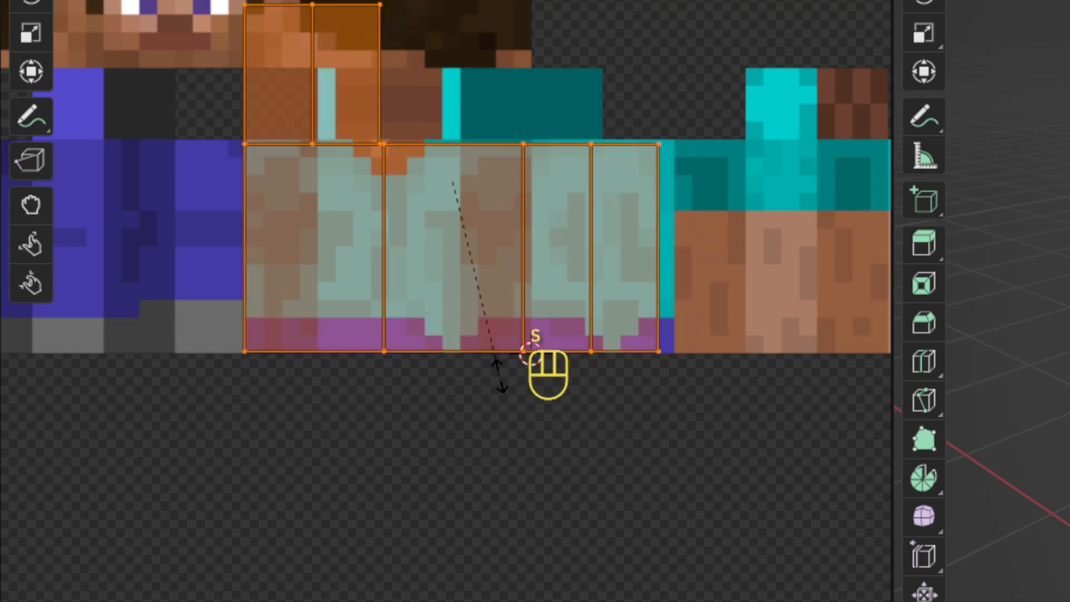
click(444, 306)
key(g)
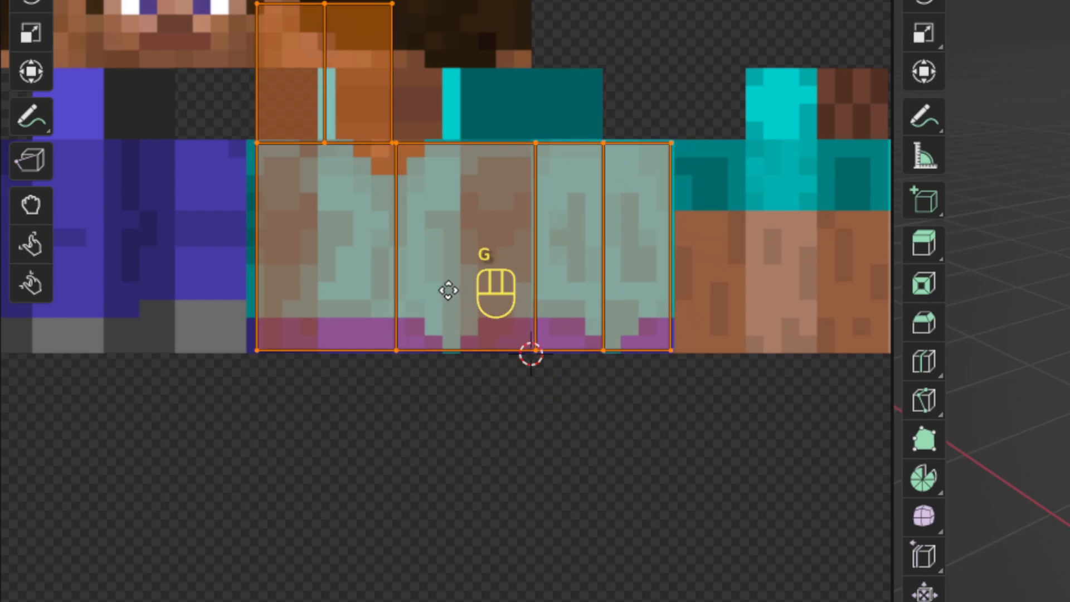
key(g)
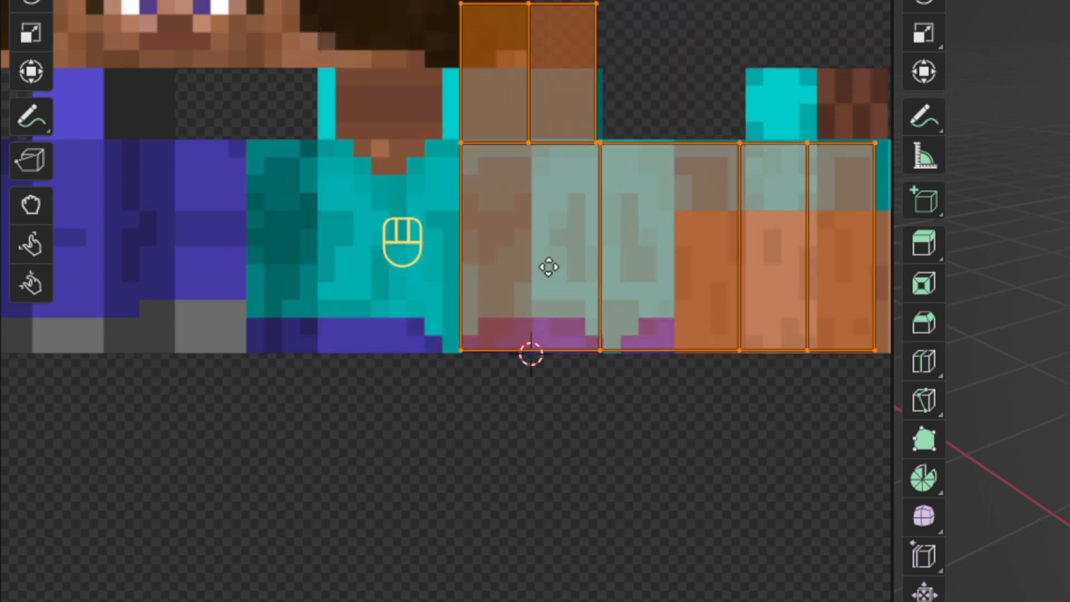
click(410, 271)
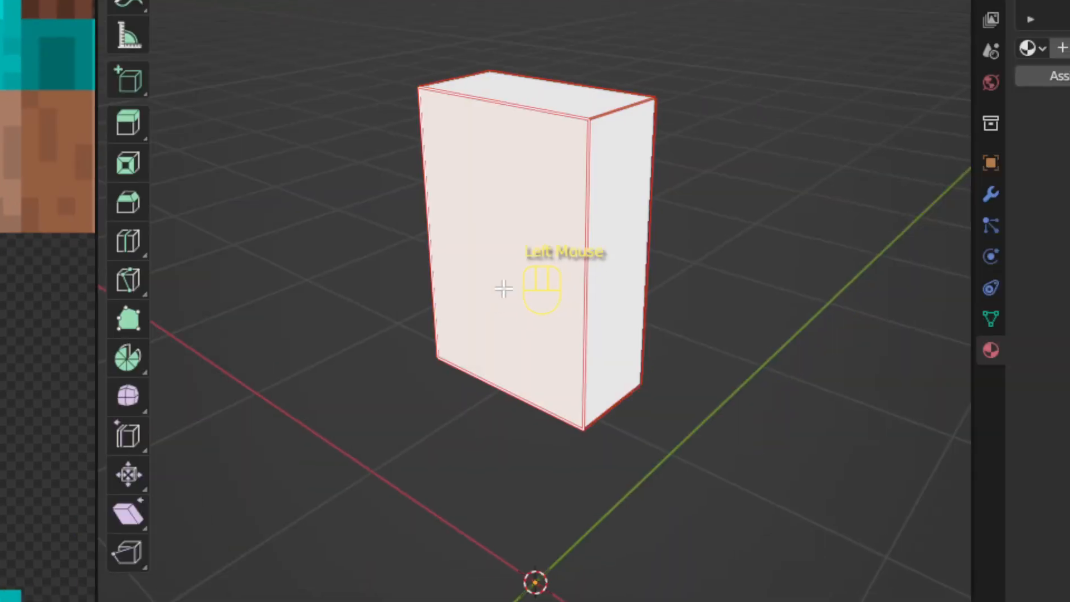
Step: Leave edit mode and assign the existing Texture material to the torso block
key(Tab)
key(Tab)
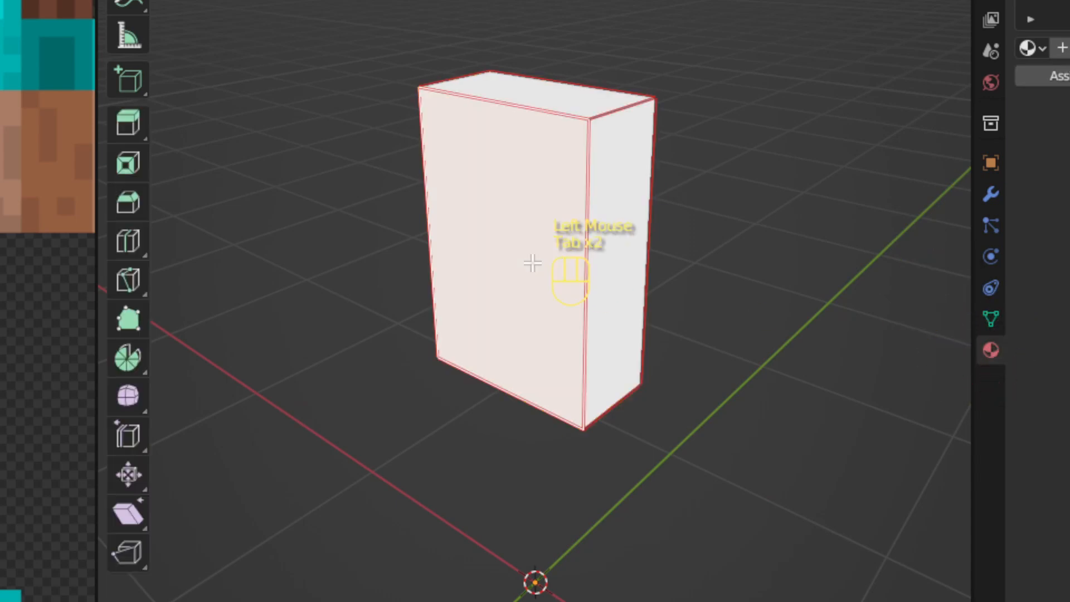
key(Tab)
click(757, 294)
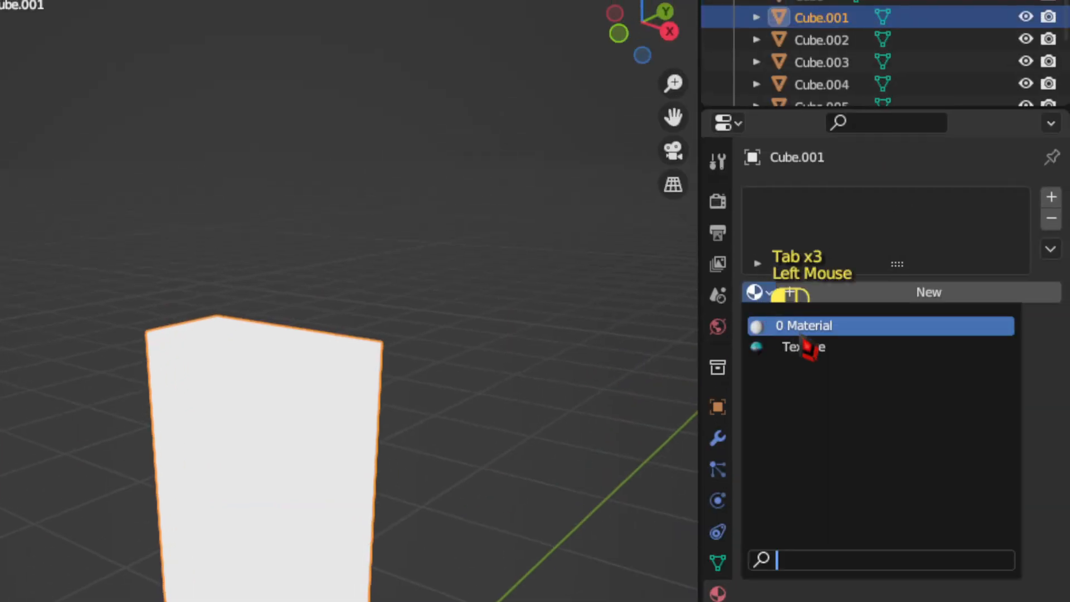
click(807, 348)
Step: Enter edit mode and move the torso front face's UV island onto the shirt front with the neckline
middle_drag(255, 501, 574, 326)
middle_drag(574, 326, 641, 320)
middle_drag(641, 320, 501, 315)
middle_drag(502, 315, 536, 356)
key(KP_1)
click(536, 305)
key(Tab)
click(561, 292)
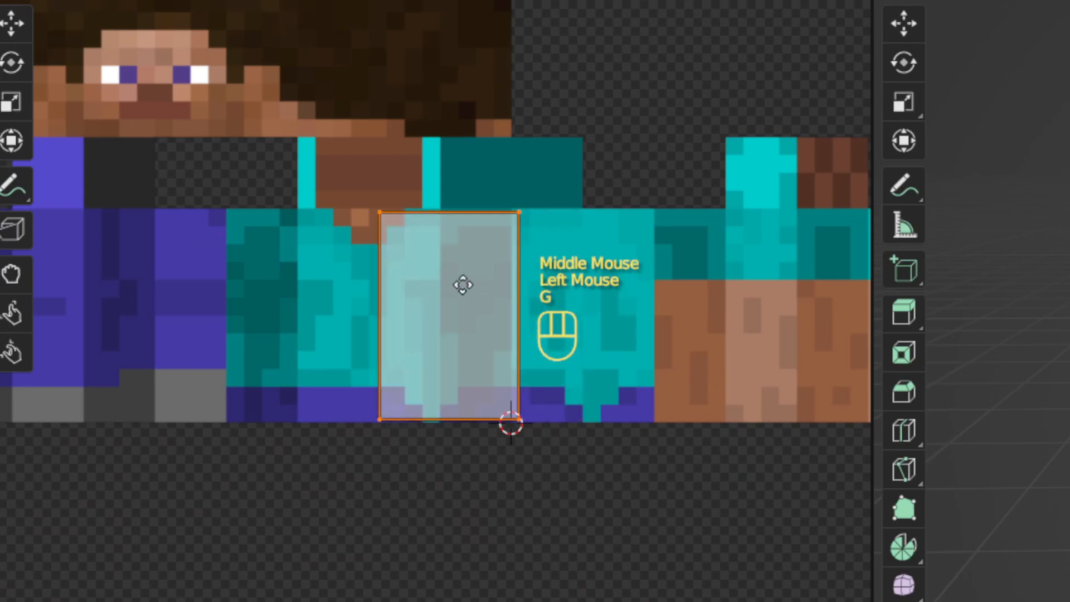
click(394, 271)
Step: Move one side face's UV island onto the dark strip between shirt front and back, and the other's onto the strip before the shirt front
middle_drag(513, 301, 335, 273)
click(379, 258)
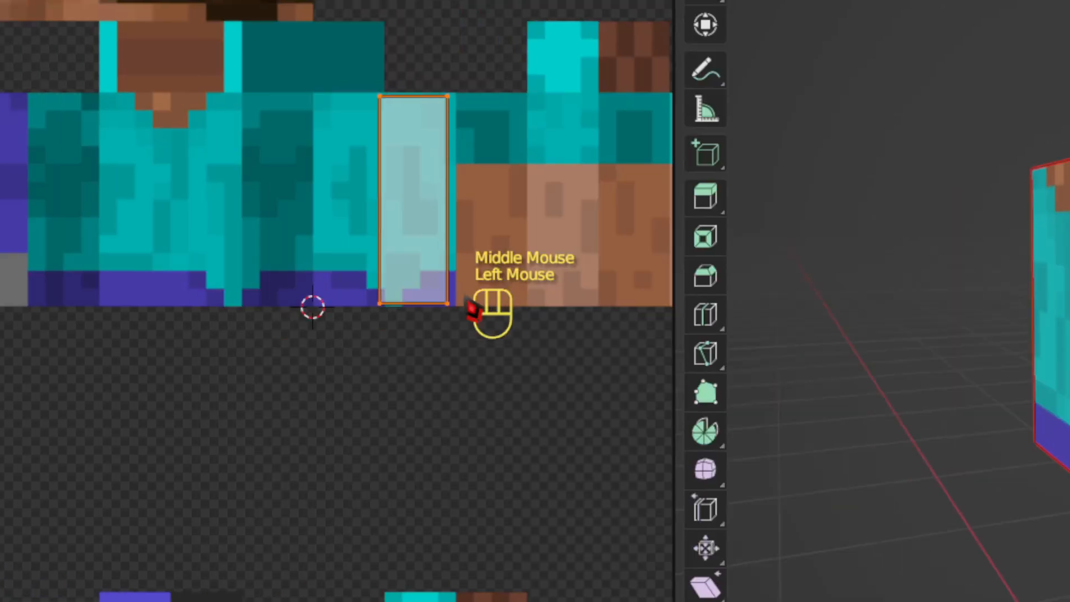
click(399, 279)
middle_drag(530, 299, 763, 305)
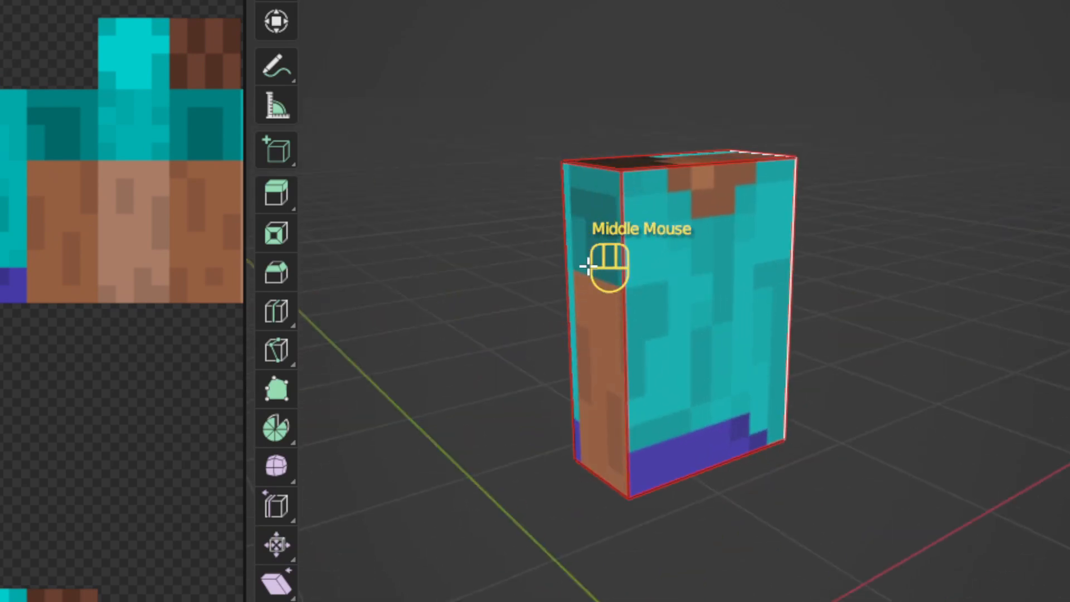
click(432, 304)
key(g)
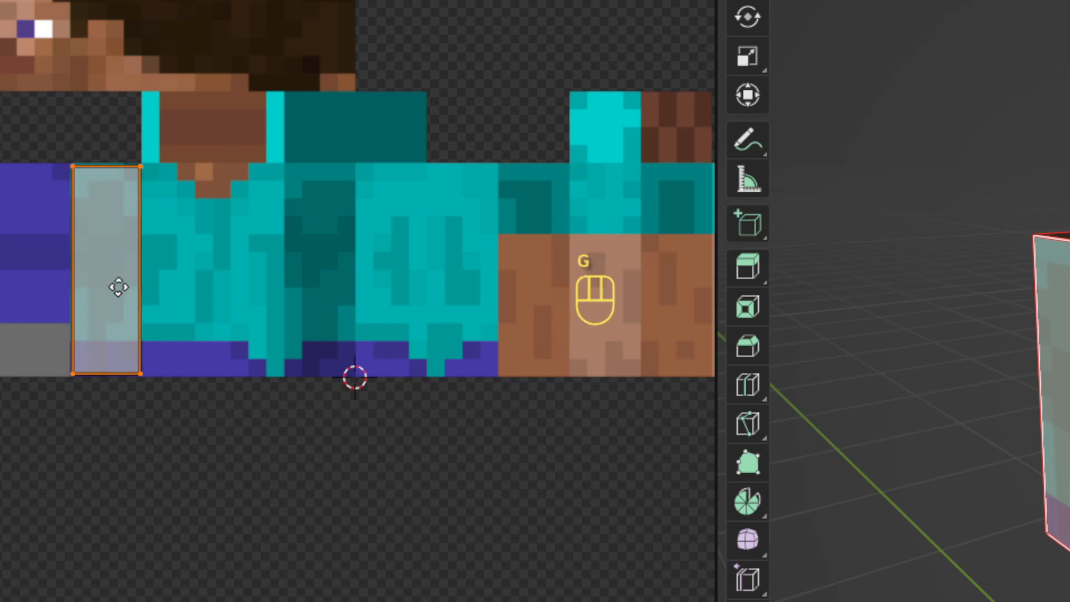
click(127, 301)
Step: Move the torso back face's UV island onto the shirt back area of the texture
middle_drag(566, 303, 783, 352)
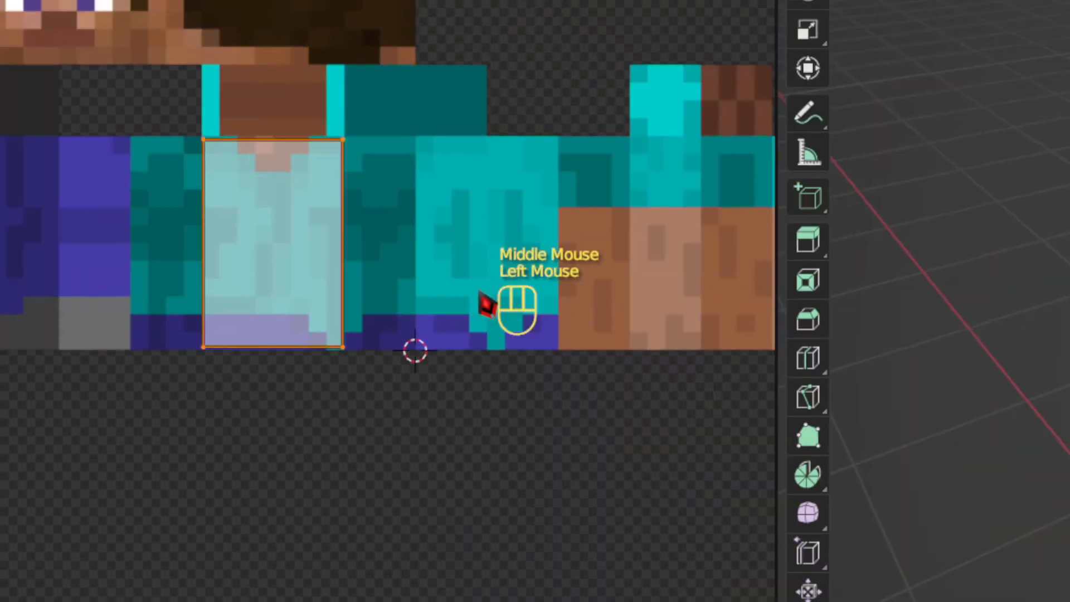
key(g)
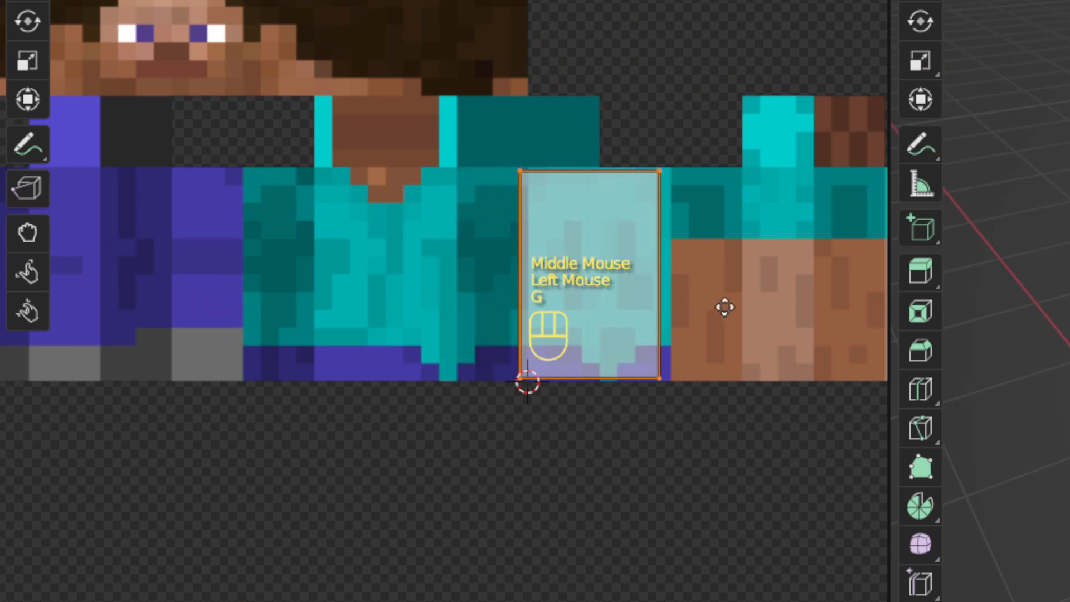
click(734, 311)
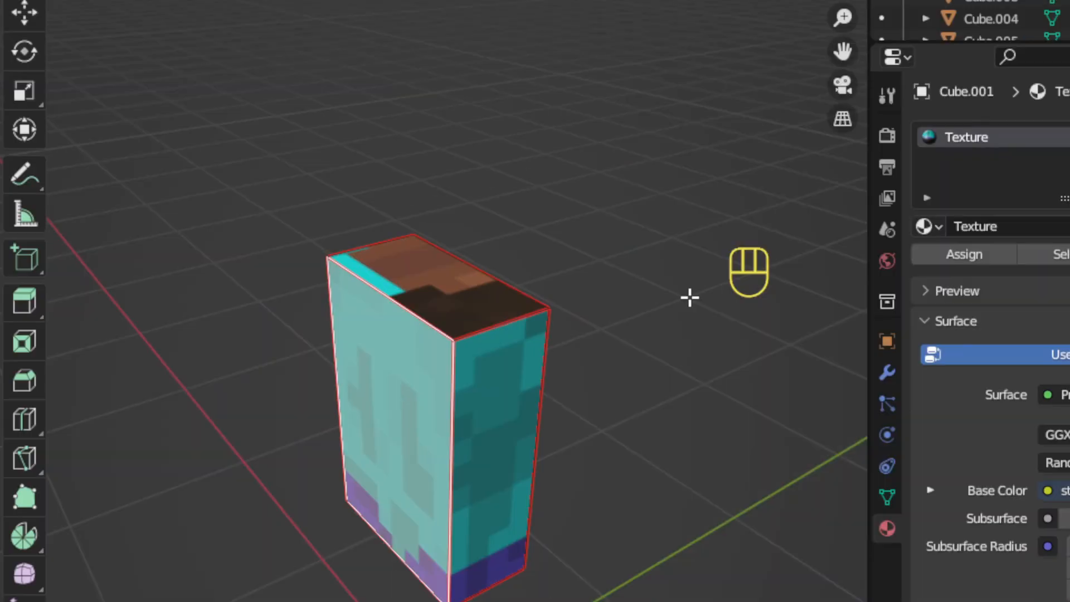
Step: Rotate the torso top face's UV island a quarter turn and fit it onto the solid dark teal rectangle
click(530, 303)
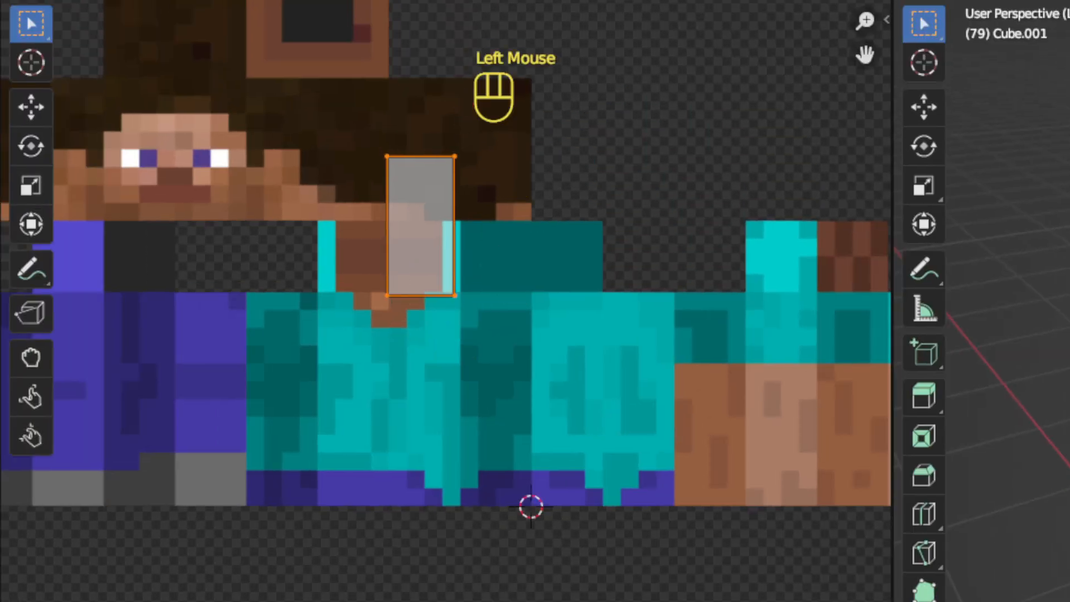
key(r)
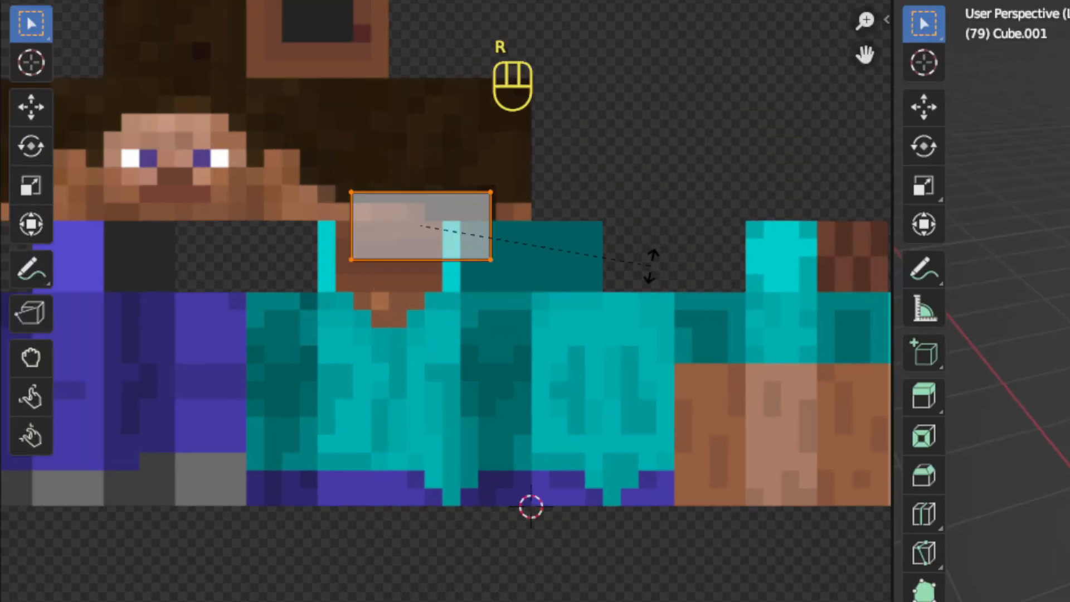
key(g)
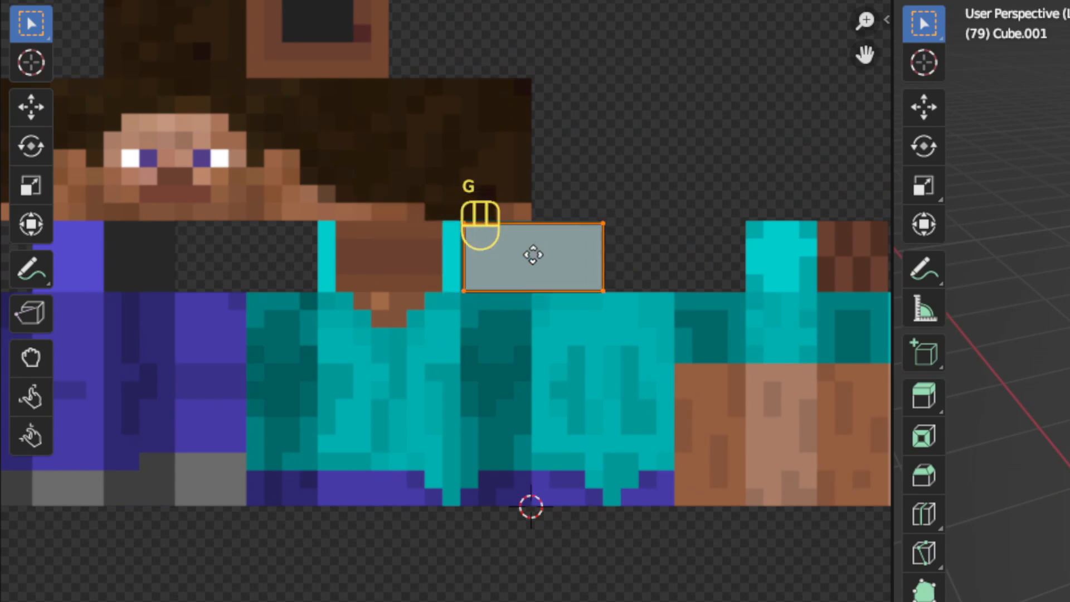
scroll(526, 270, up, 2)
middle_drag(526, 270, 589, 350)
scroll(673, 354, up, 2)
key(g)
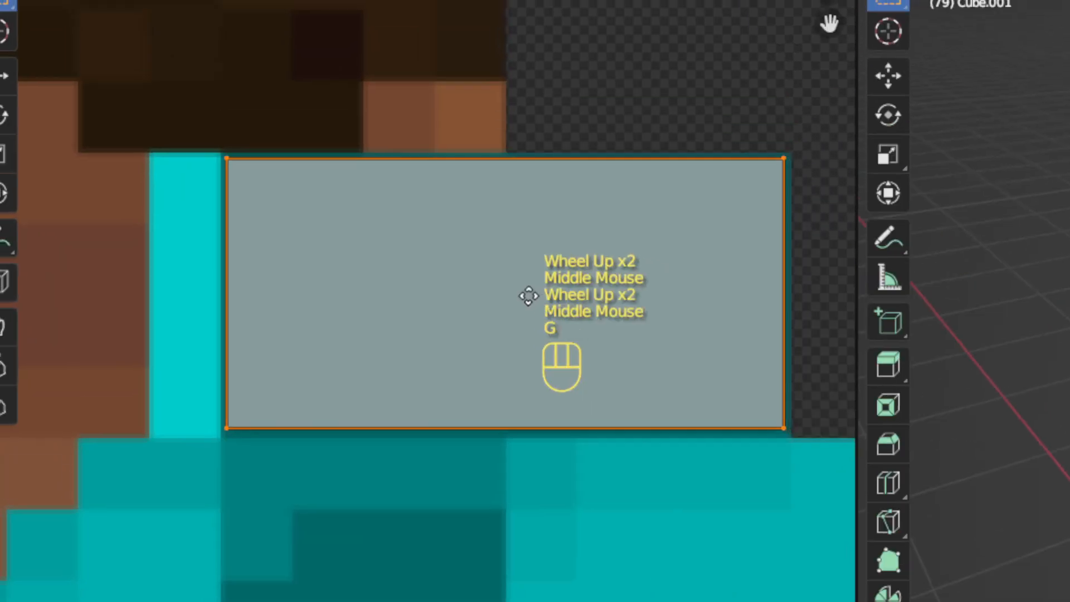
click(529, 296)
scroll(485, 370, down, 7)
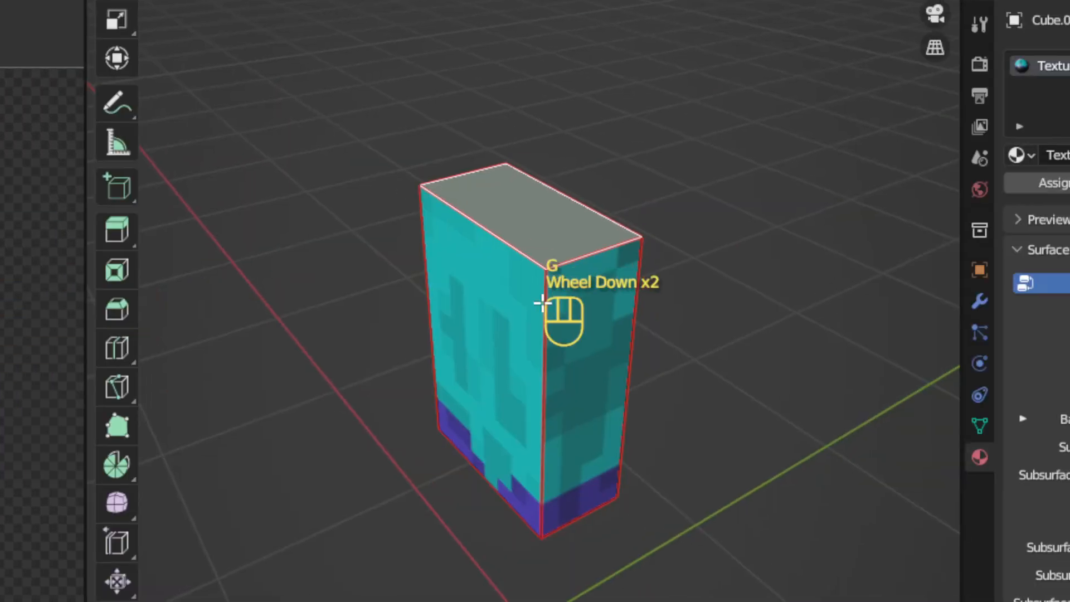
Step: Rotate the torso bottom face's UV island a quarter turn and fit it onto the solid dark teal rectangle
middle_drag(542, 303, 703, 359)
middle_drag(703, 359, 550, 370)
click(545, 401)
scroll(329, 315, up, 1)
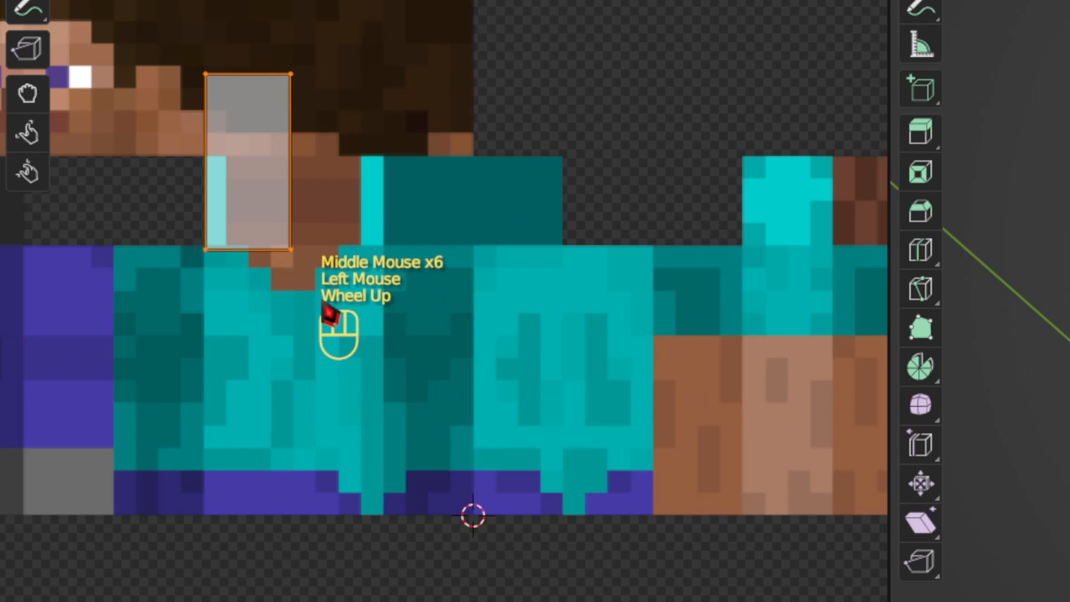
text(r)
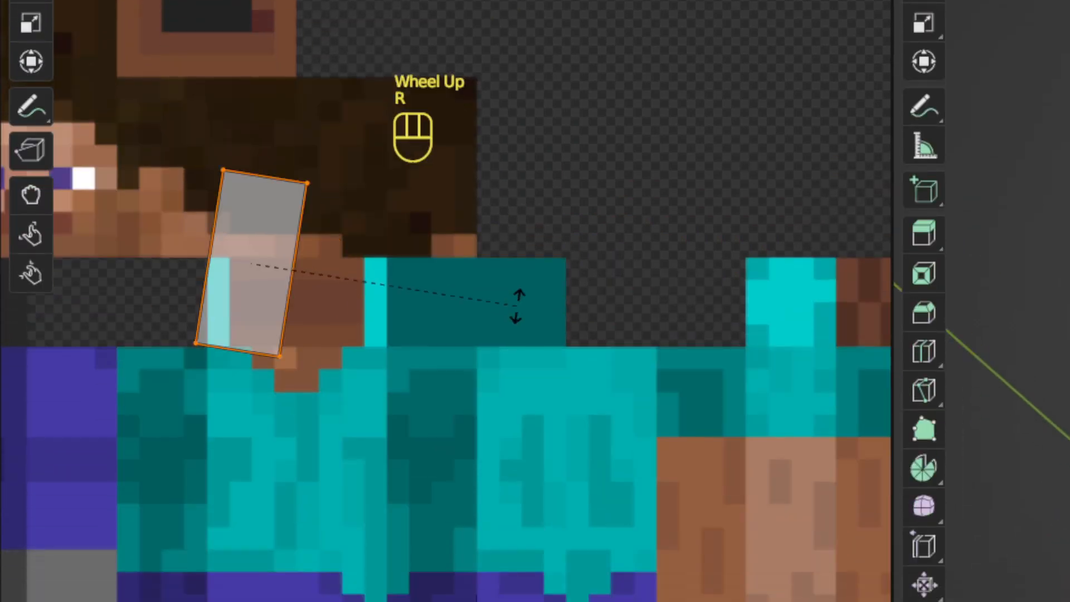
text(0)
key(Return)
scroll(525, 320, down, 3)
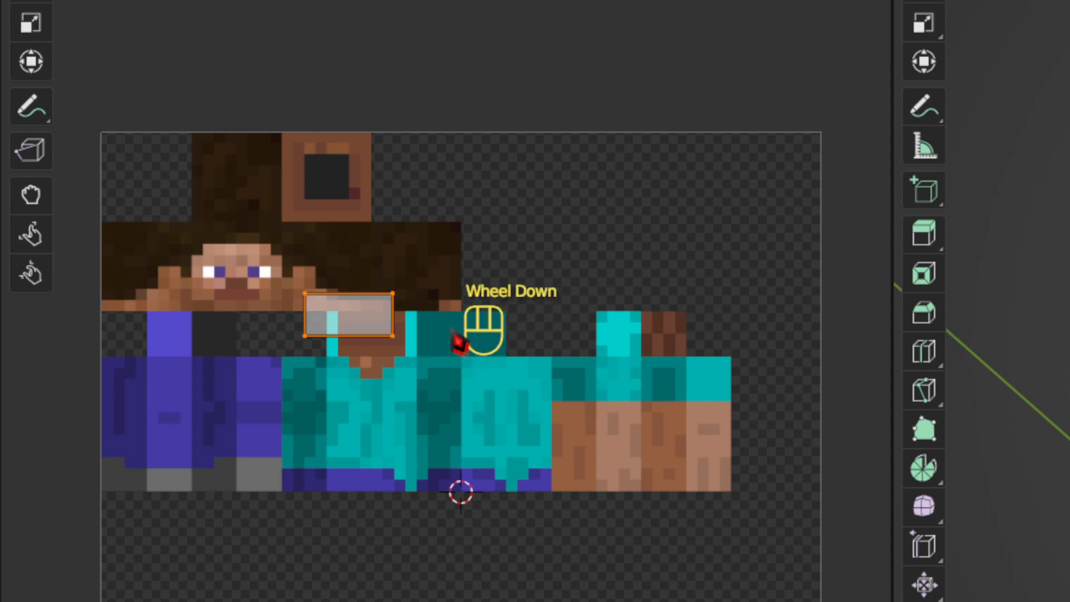
scroll(457, 341, up, 2)
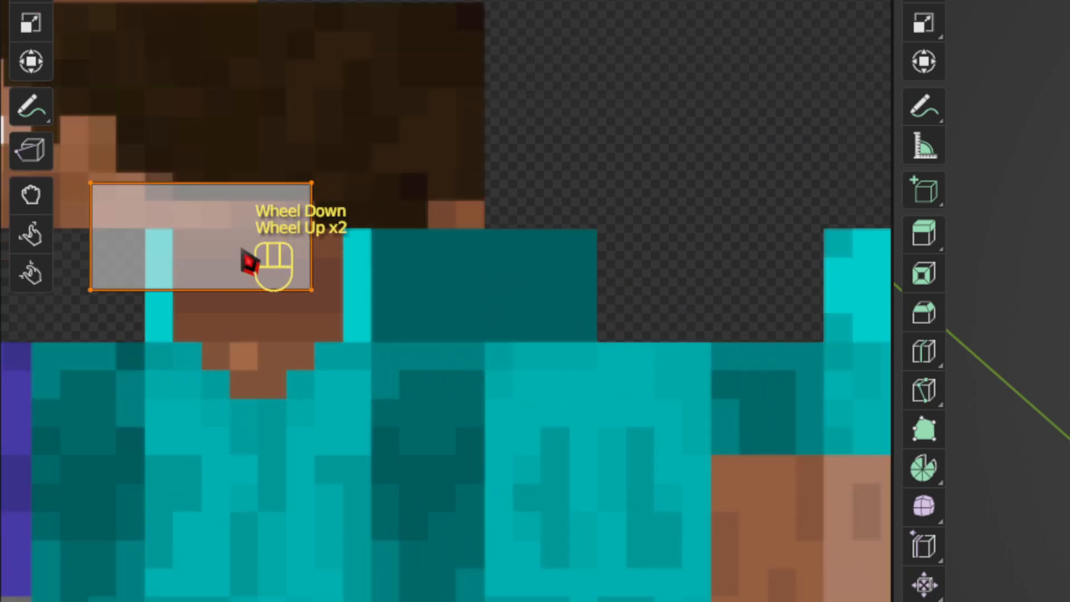
key(g)
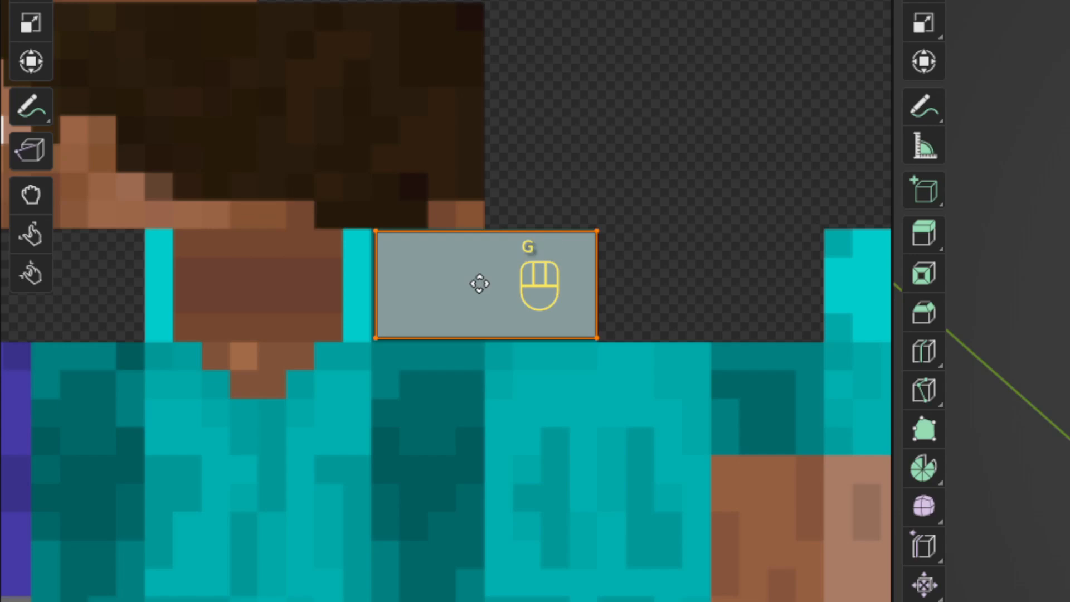
scroll(485, 298, up, 2)
key(g)
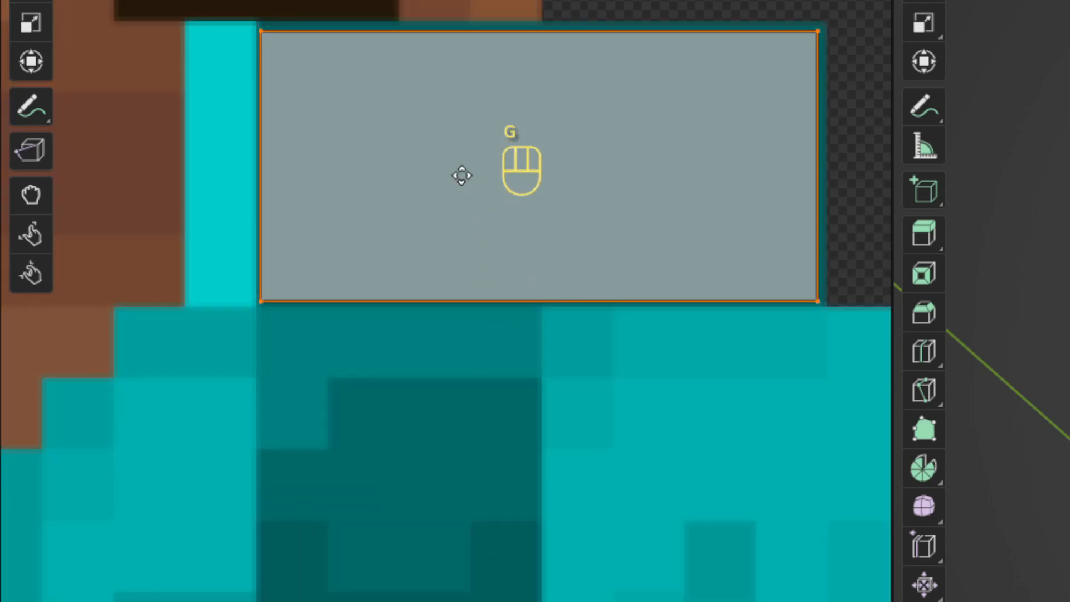
scroll(509, 292, down, 3)
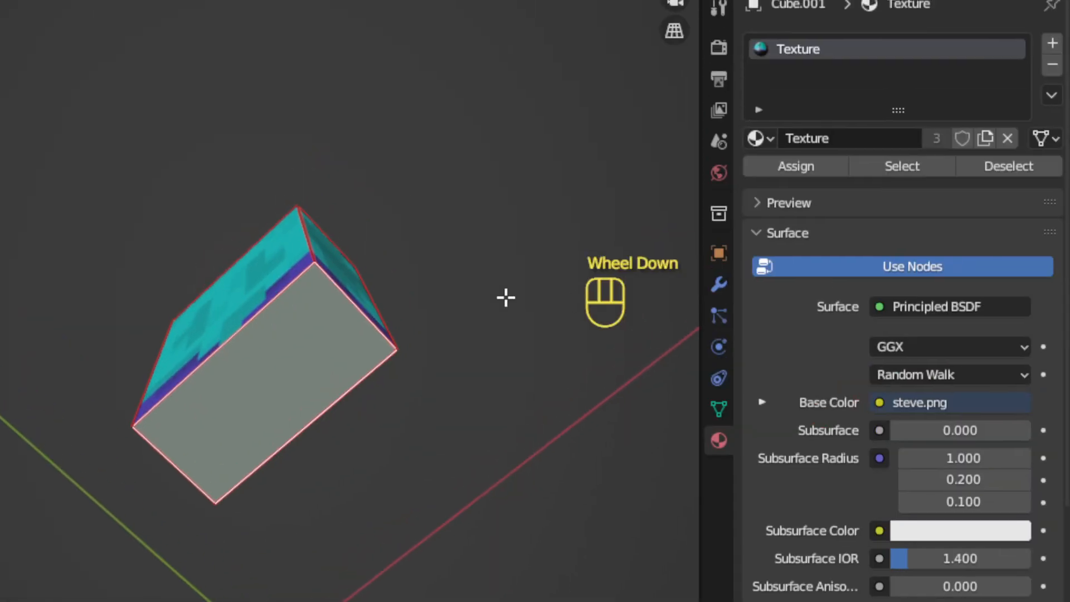
Step: Leave edit mode and examine the torso's texture from below, the back, the side and the front
click(319, 350)
key(Tab)
scroll(324, 357, down, 1)
middle_drag(330, 362, 365, 478)
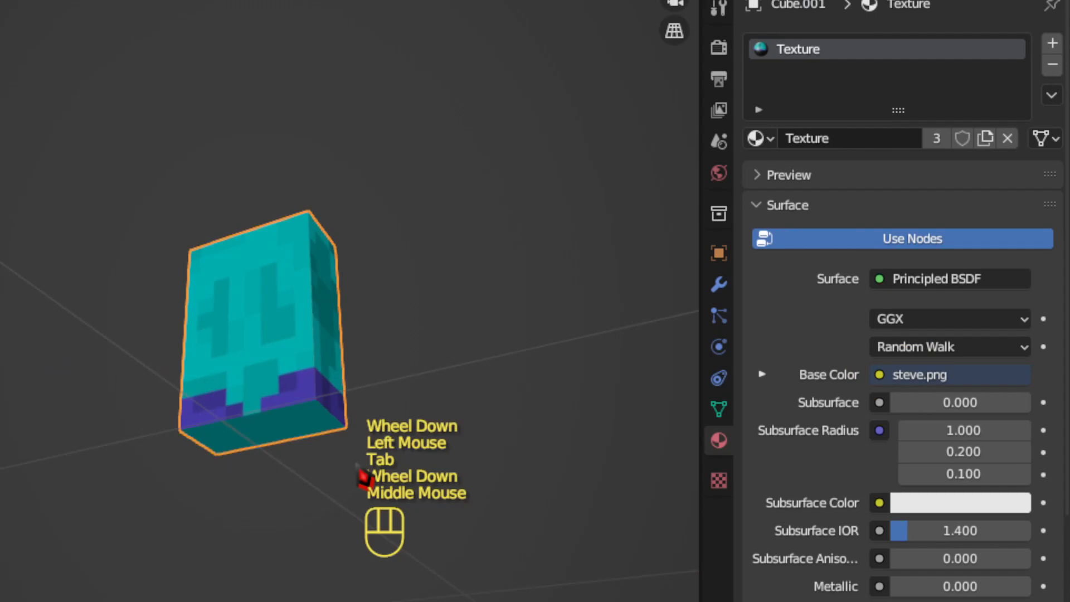
key(KP_1)
middle_drag(413, 435, 186, 418)
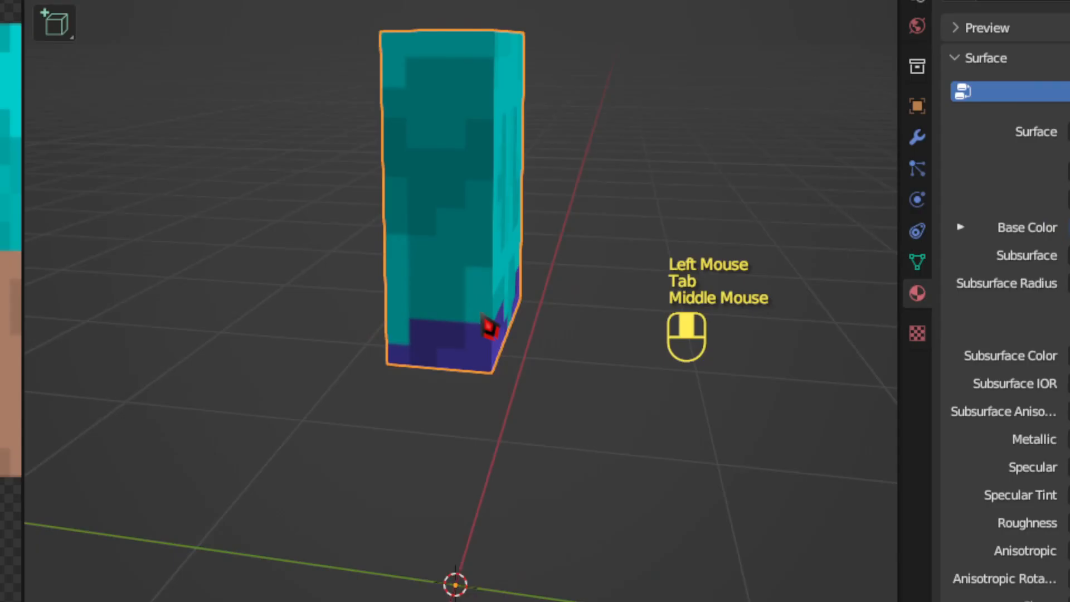
middle_drag(487, 325, 415, 360)
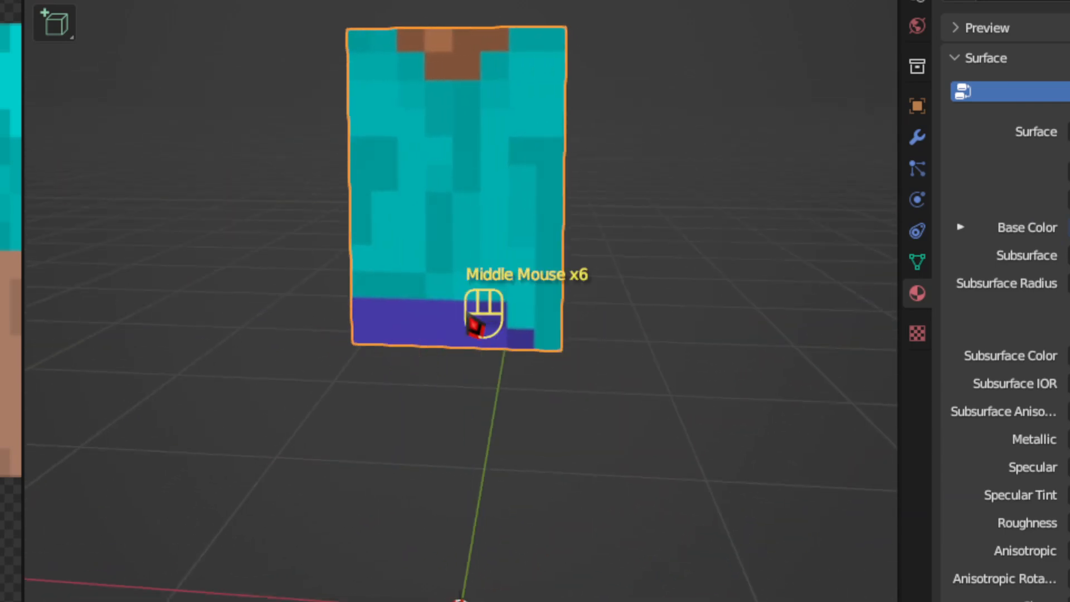
Step: Return to edit mode and move the torso top face's UV island onto the brown neck area between the cyan shoulder strips
key(KP_1)
key(Tab)
key(a)
scroll(48, 327, down, 1)
middle_drag(350, 326, 400, 340)
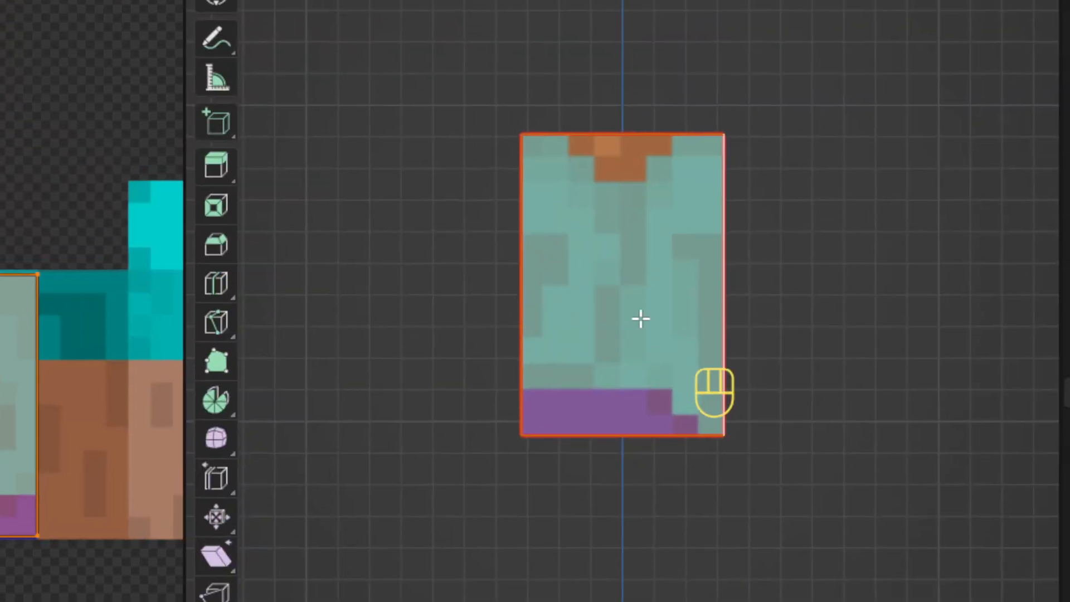
middle_drag(640, 318, 597, 335)
click(618, 275)
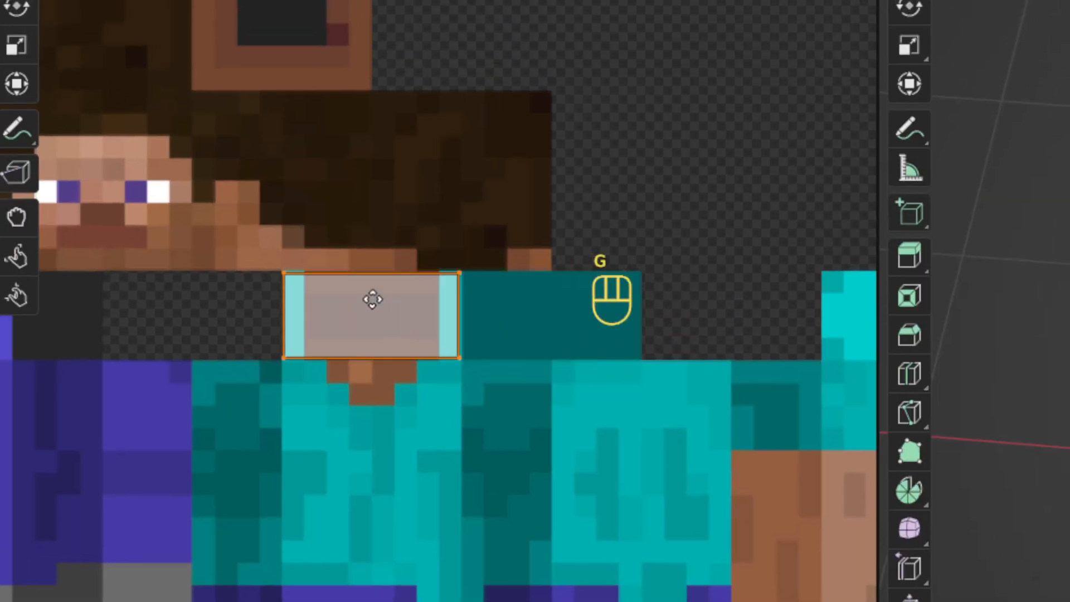
scroll(346, 311, up, 1)
scroll(352, 285, up, 1)
middle_drag(352, 284, 524, 329)
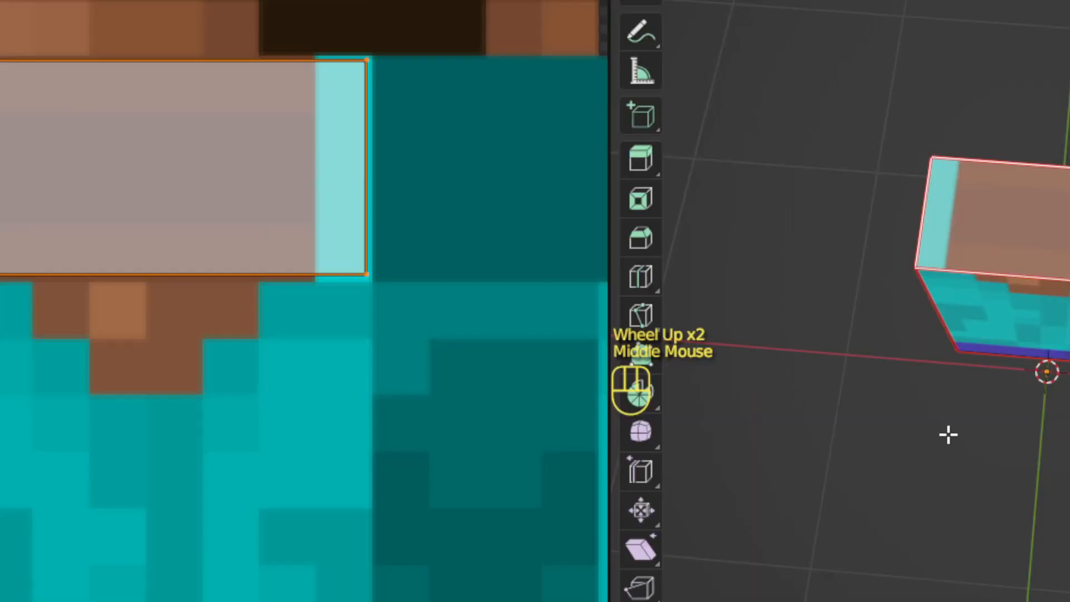
scroll(949, 434, down, 1)
middle_drag(524, 231, 223, 165)
middle_drag(580, 176, 323, 181)
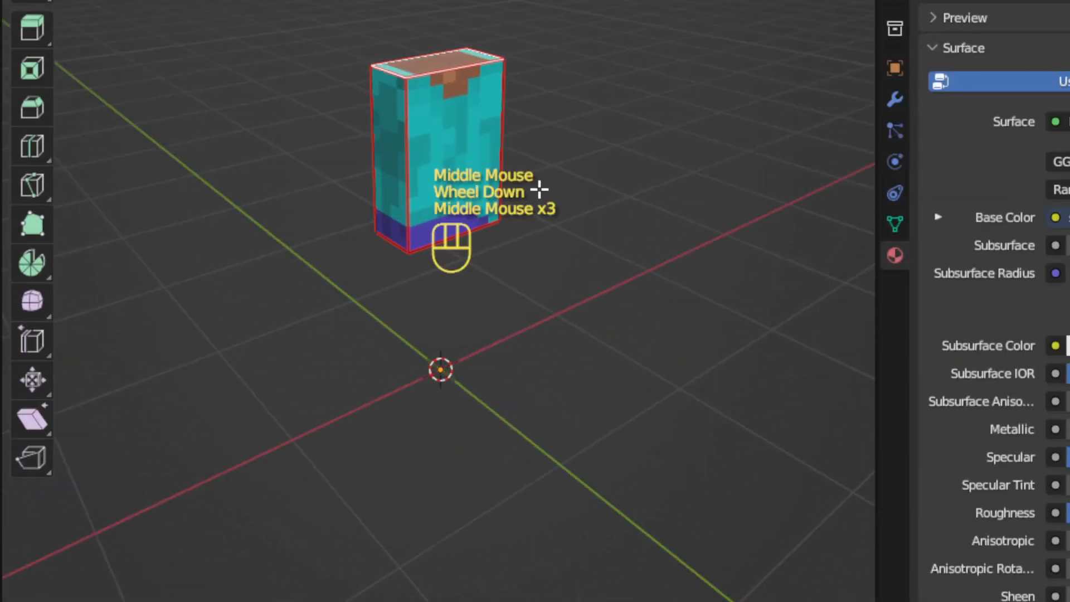
Step: Leave edit mode on the torso and exit its isolated view to show the whole character from the front
middle_drag(539, 189, 374, 184)
key(KP_1)
key(Tab)
scroll(383, 200, up, 1)
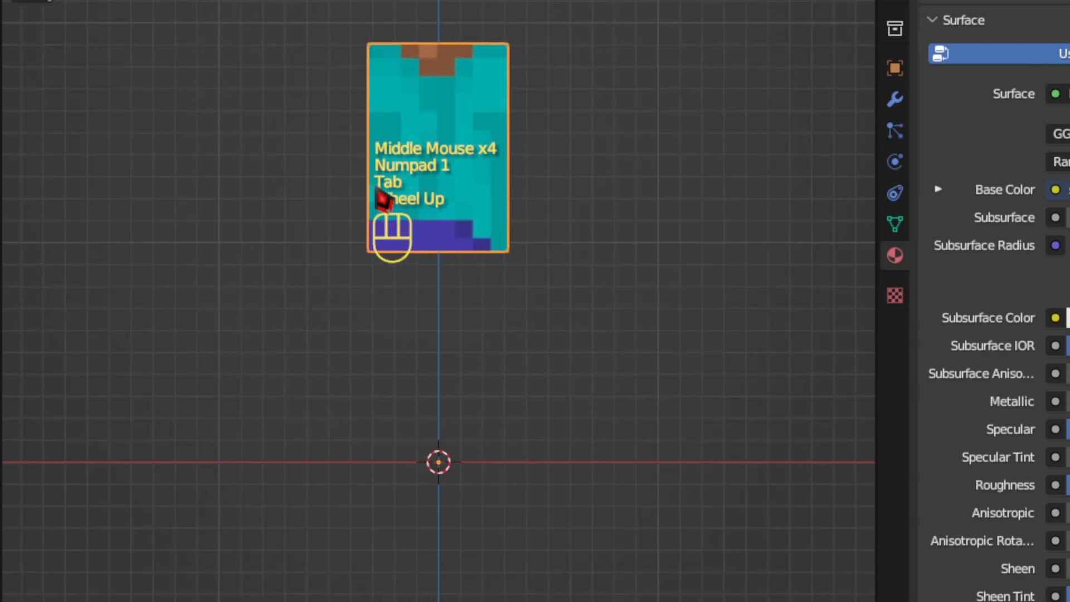
key(slash)
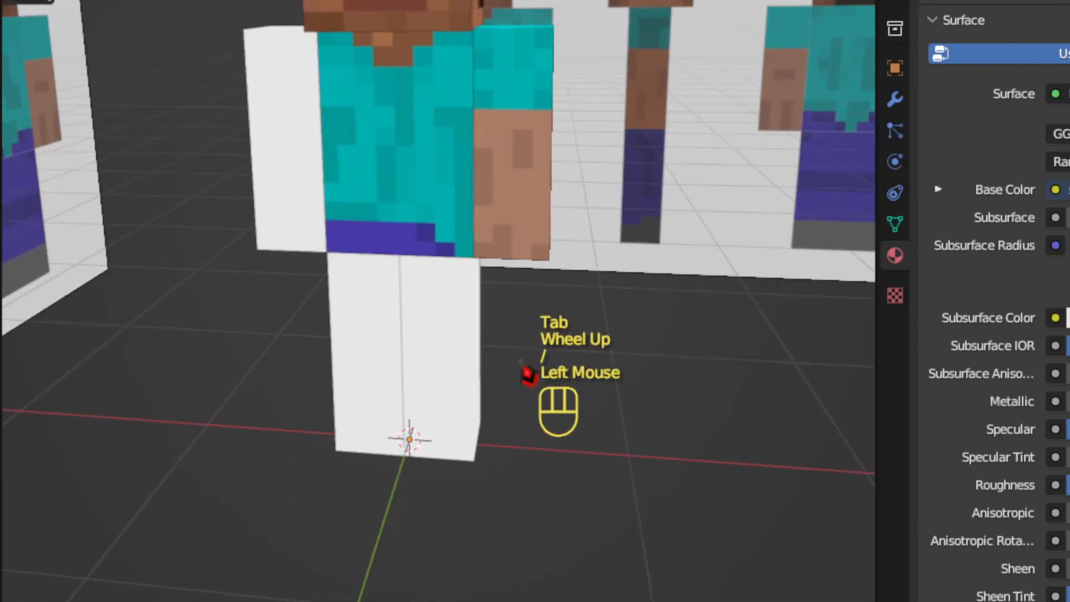
Step: Select the untextured leg on the same side as the textured arm and enter edit mode on it
double_click(430, 342)
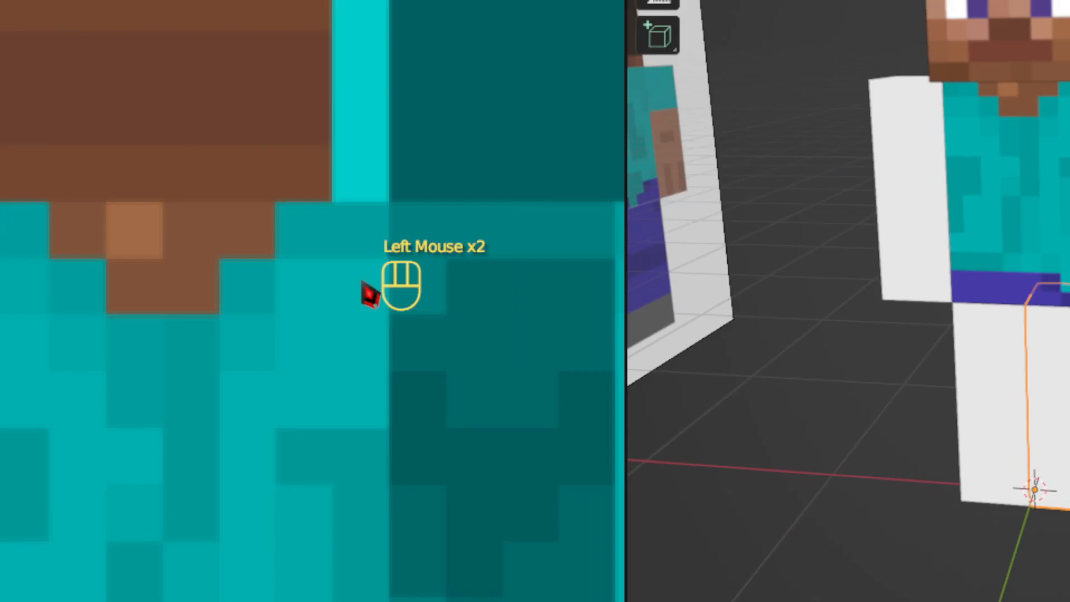
scroll(539, 316, down, 2)
middle_drag(544, 322, 509, 149)
scroll(450, 375, up, 1)
middle_drag(449, 375, 557, 335)
scroll(490, 258, up, 2)
middle_drag(489, 258, 442, 299)
key(Tab)
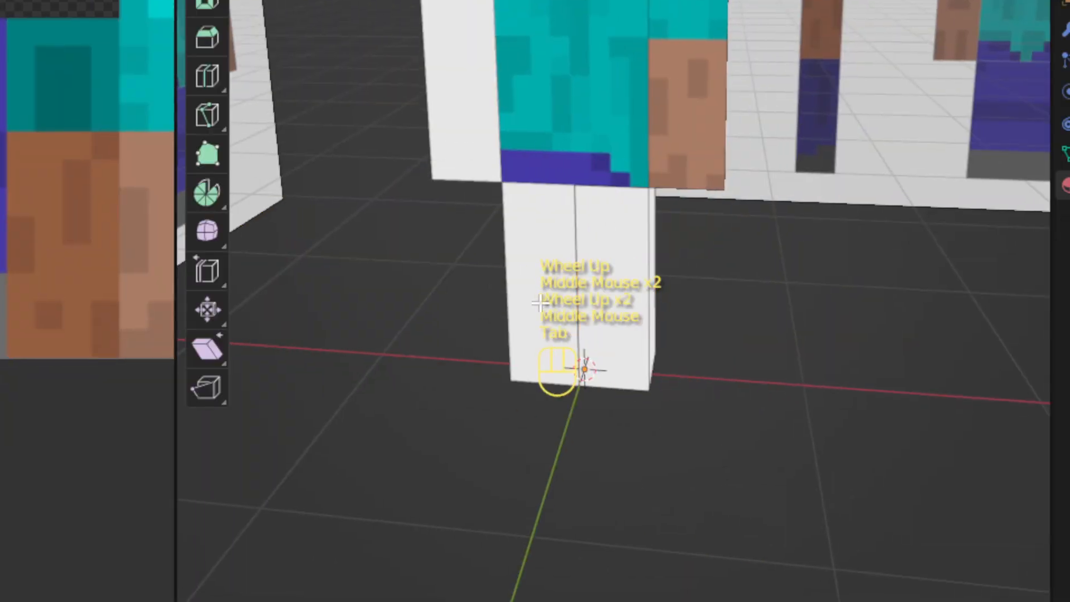
key(Tab)
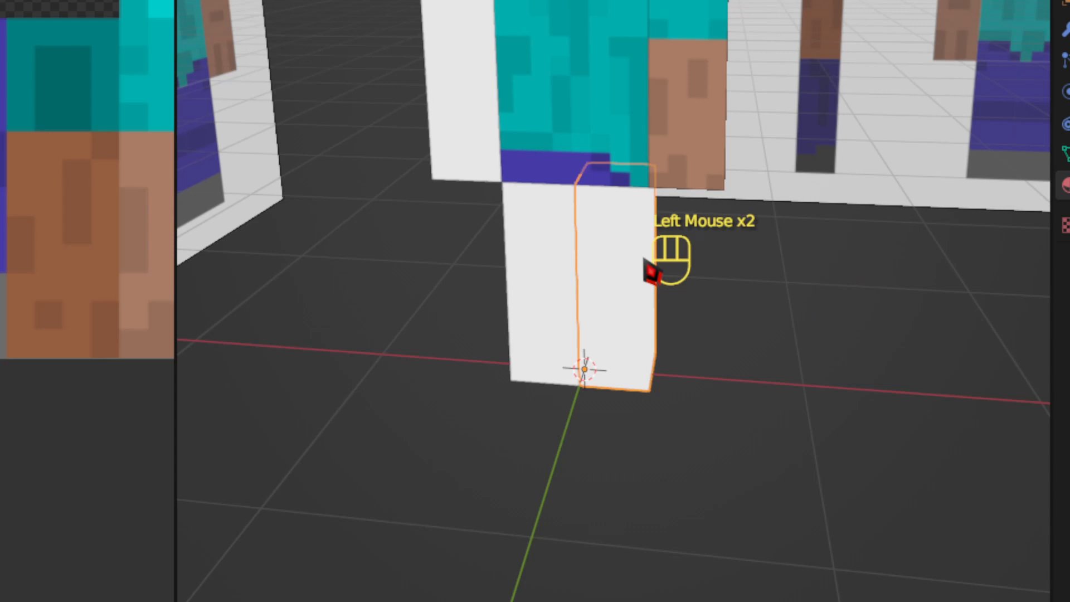
key(Tab)
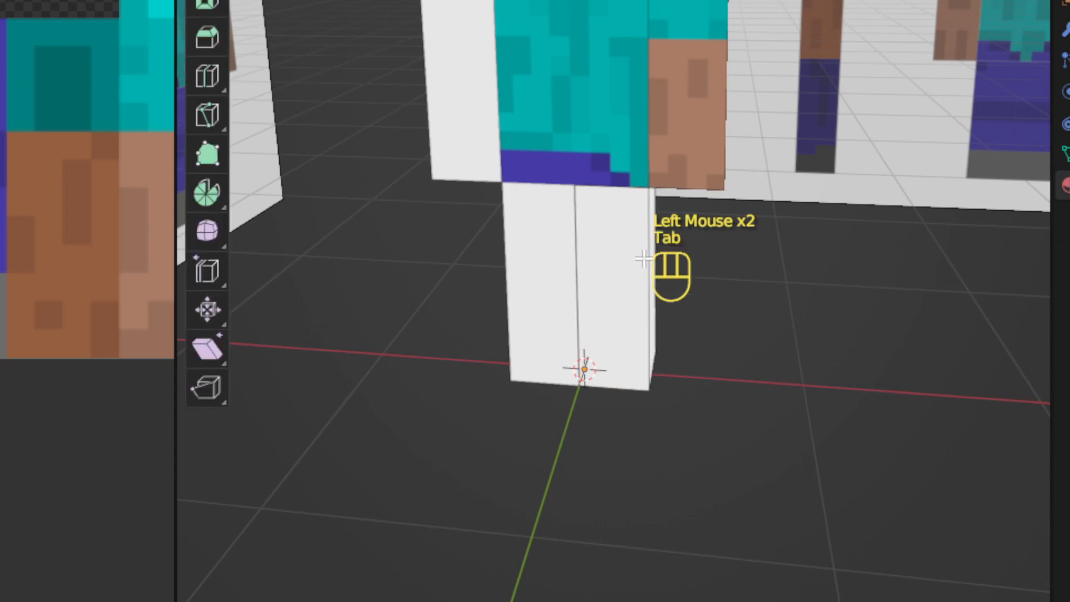
Step: Select all faces of the leg and unwrap them with Unwrap
key(a)
key(u)
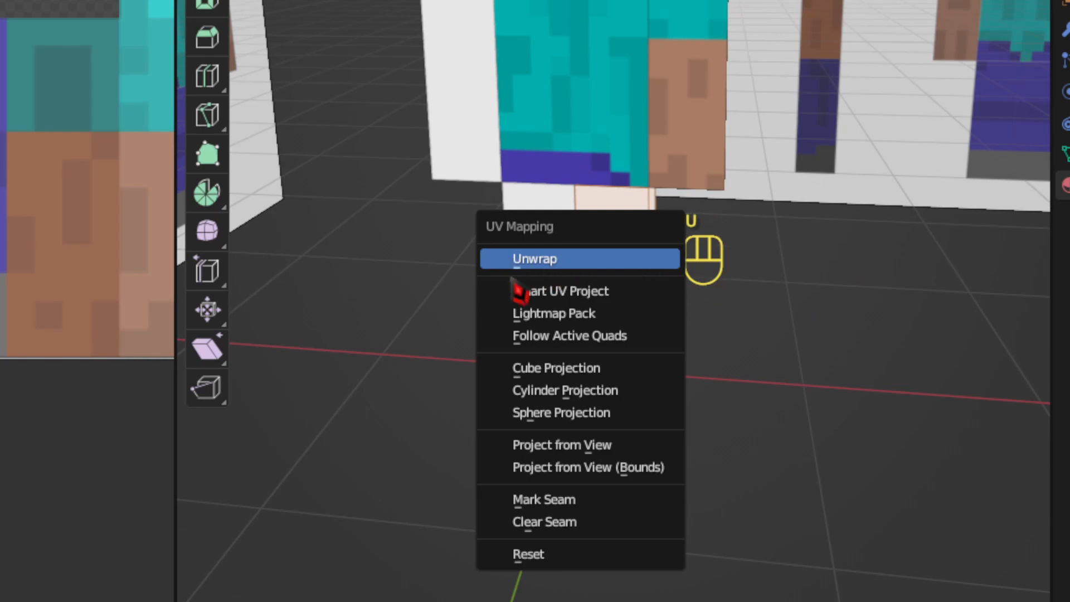
click(559, 277)
scroll(545, 323, down, 3)
middle_drag(545, 323, 528, 433)
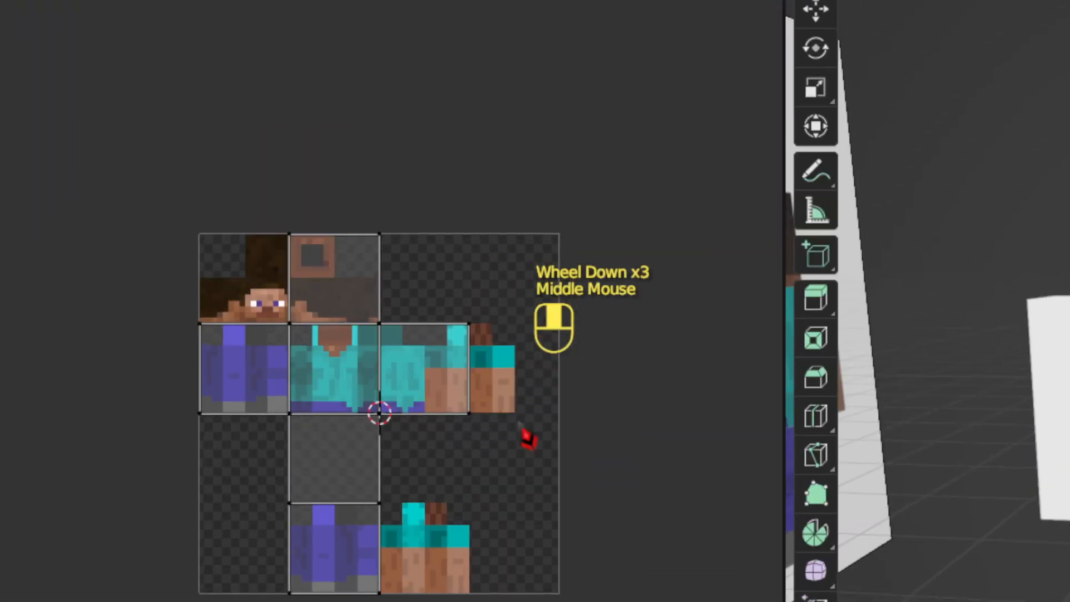
scroll(471, 456, up, 1)
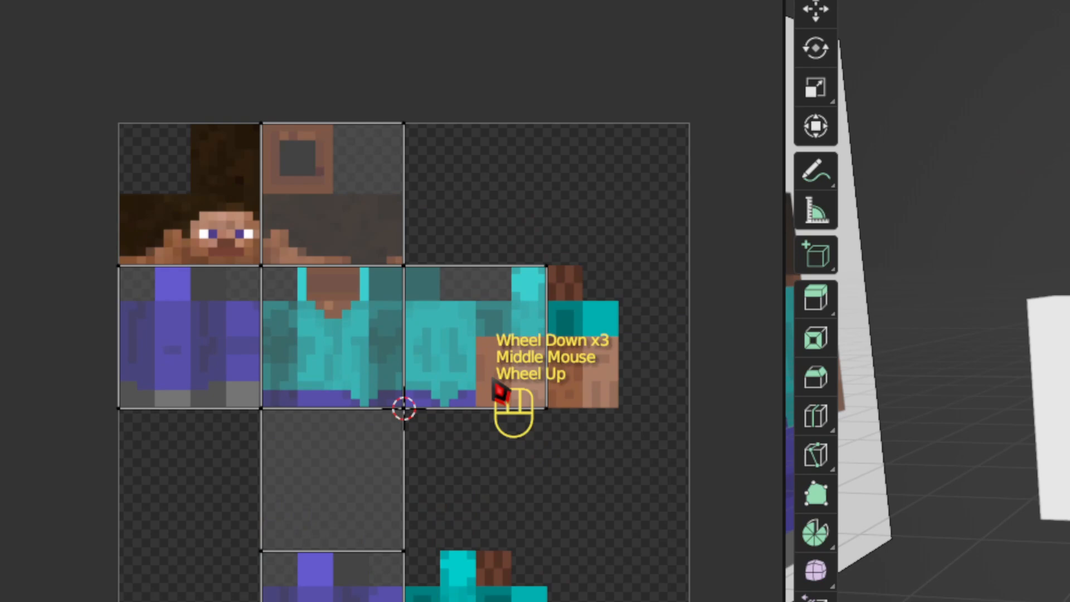
Step: Apply All Transforms to the leg in object mode, and return to edit mode
key(Tab)
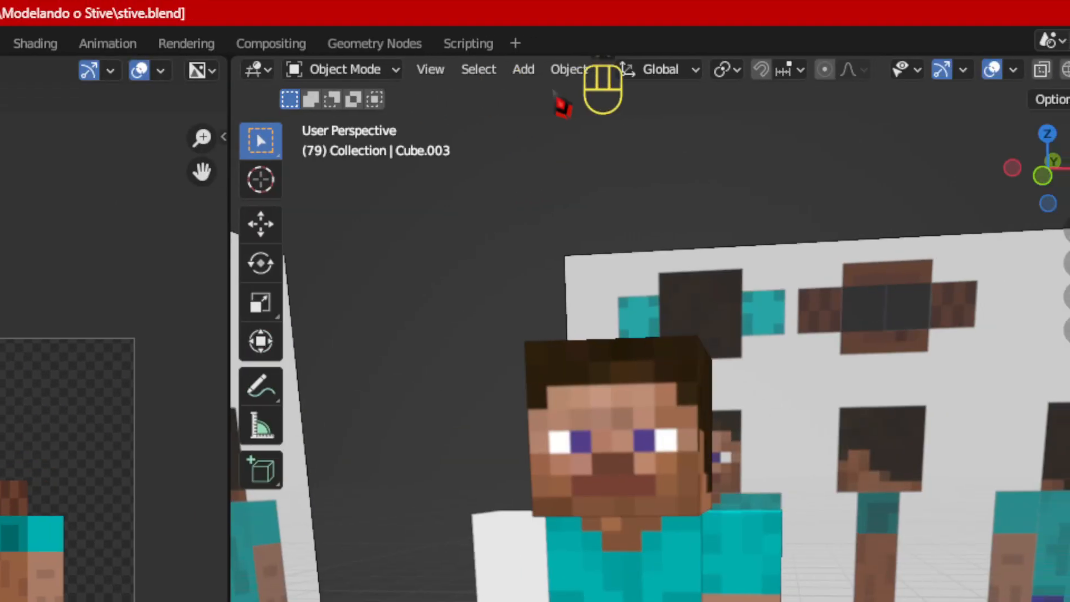
click(568, 70)
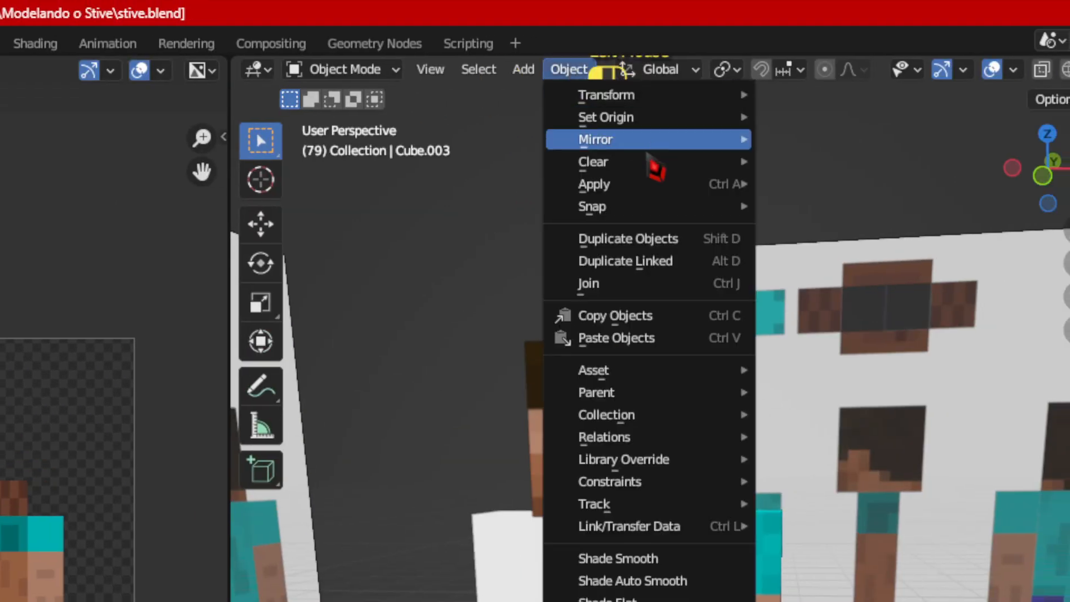
mouse_move(716, 192)
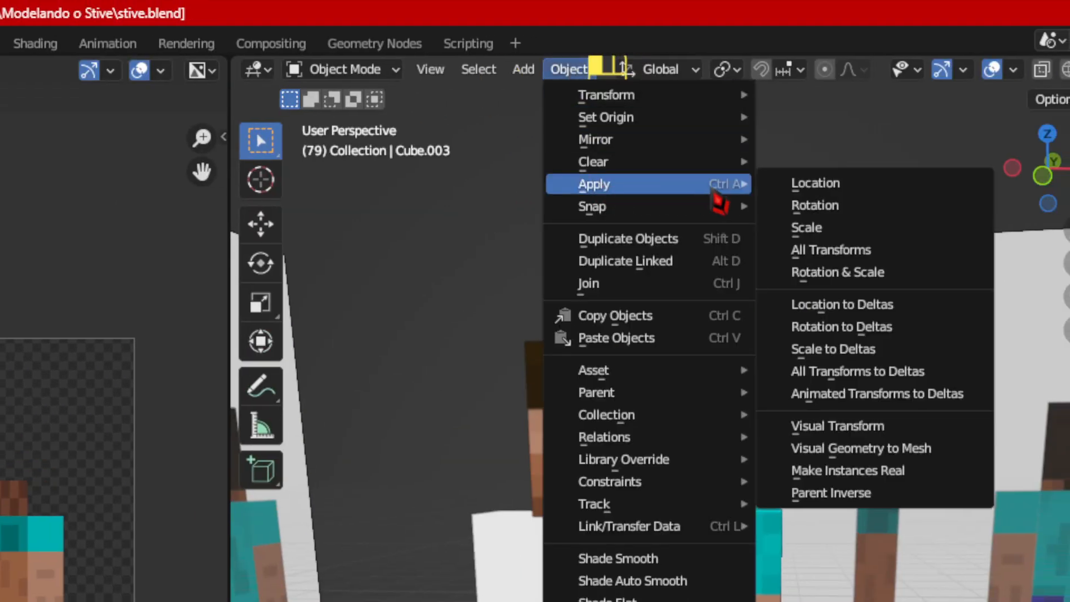
click(864, 251)
key(Tab)
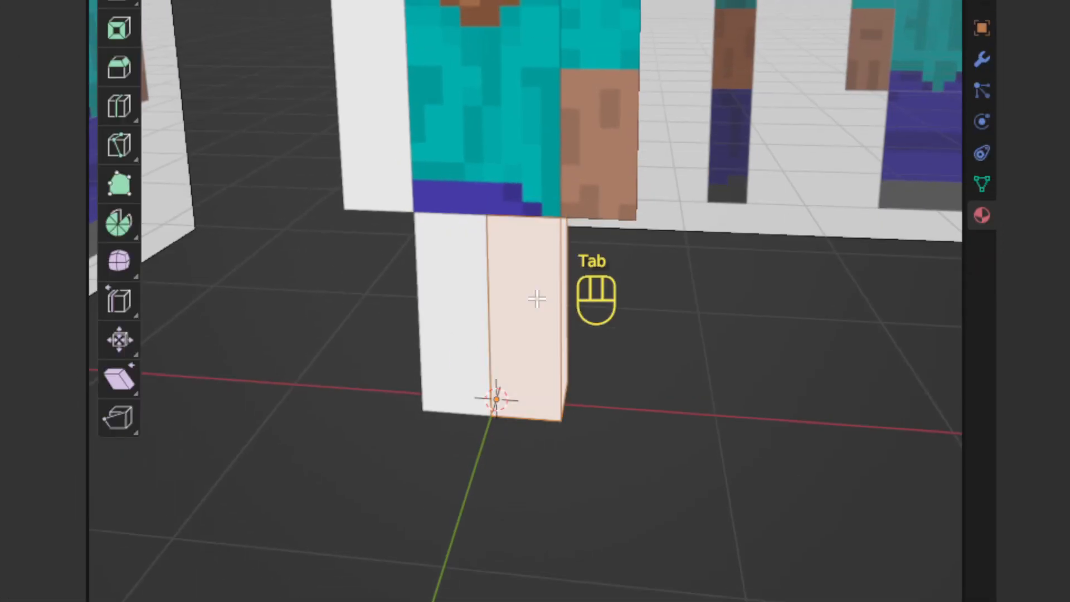
Step: Try unwrapping the leg again and check its modifiers in object mode before reselecting all its faces in edit mode
key(u)
click(536, 300)
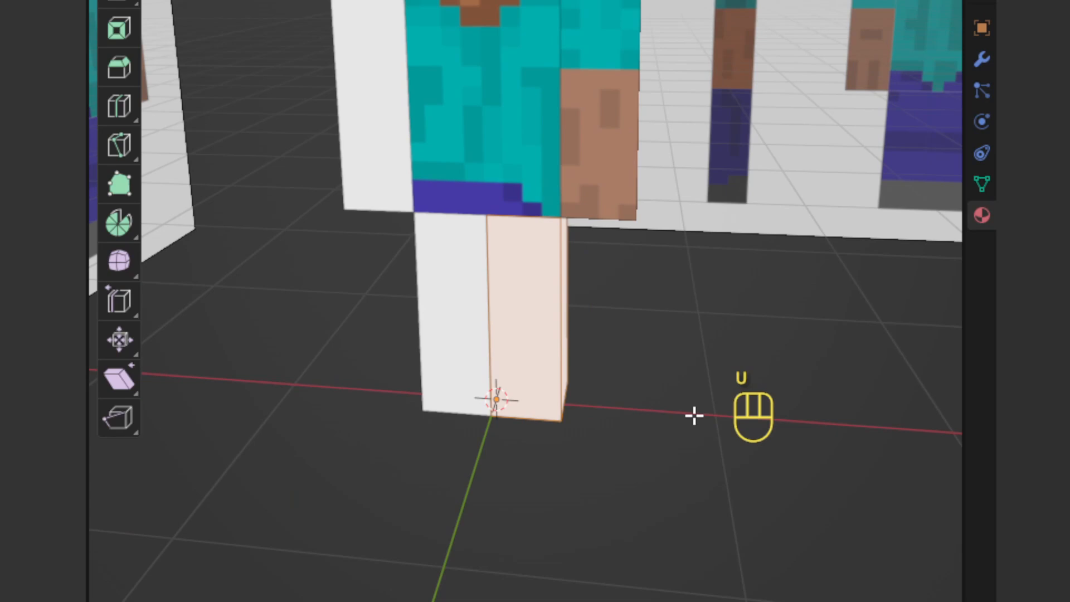
key(Tab)
middle_drag(700, 430, 507, 379)
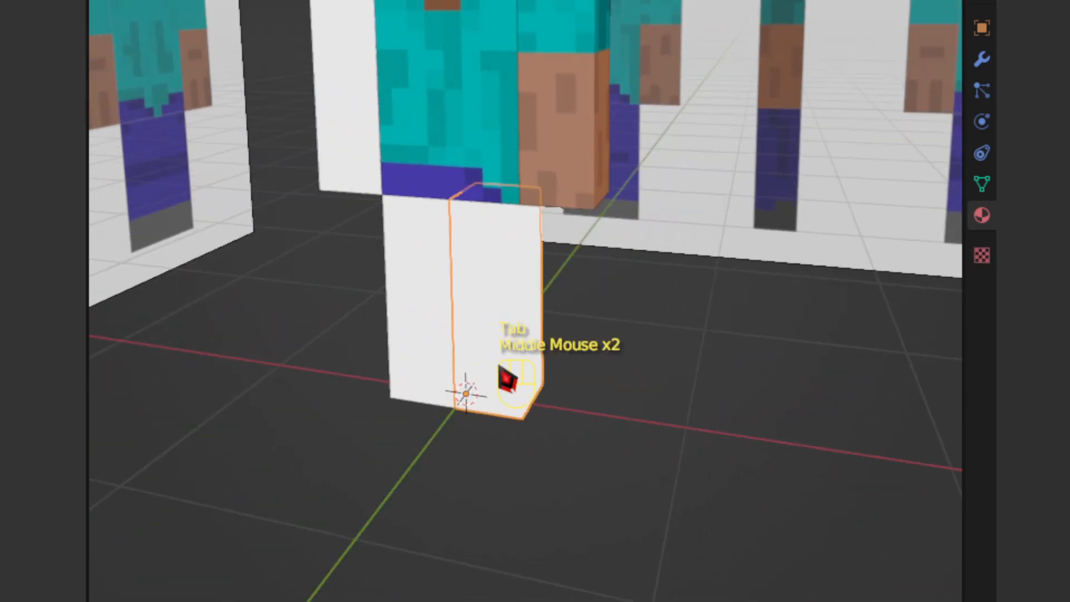
click(983, 91)
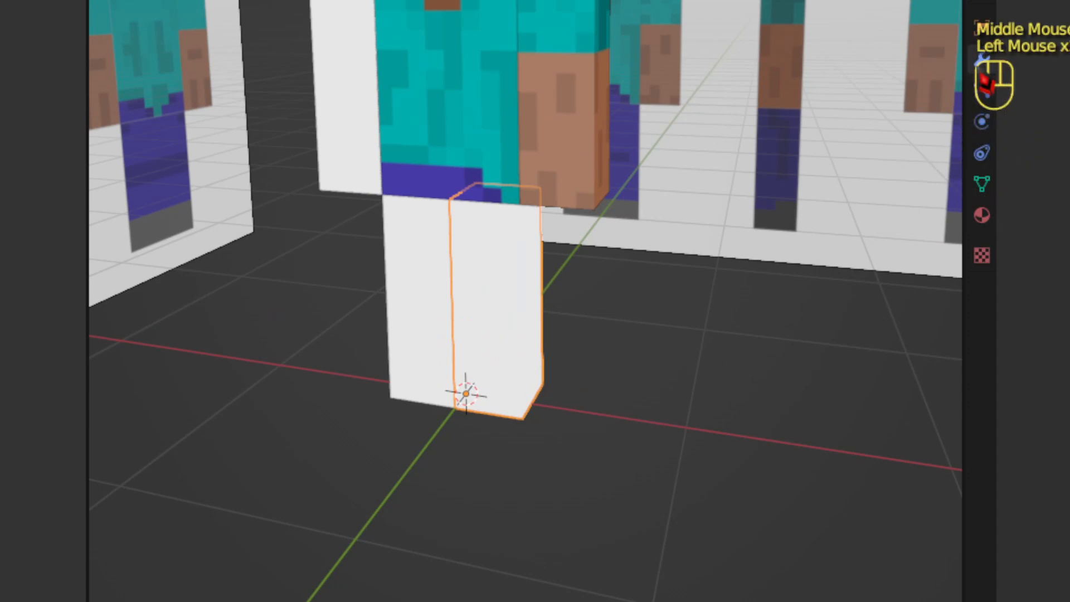
key(Tab)
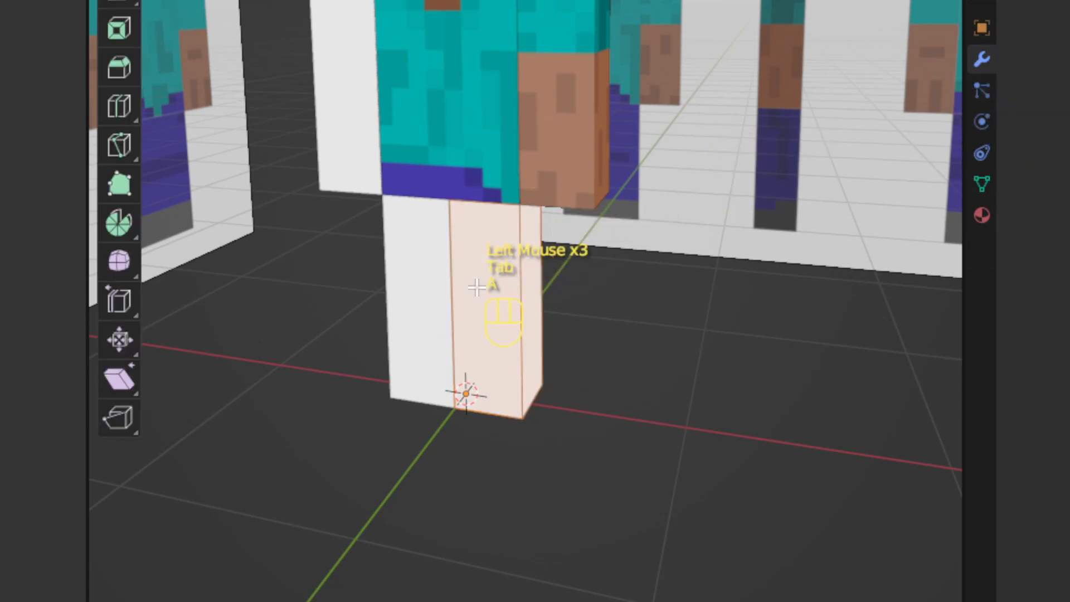
key(u)
click(477, 287)
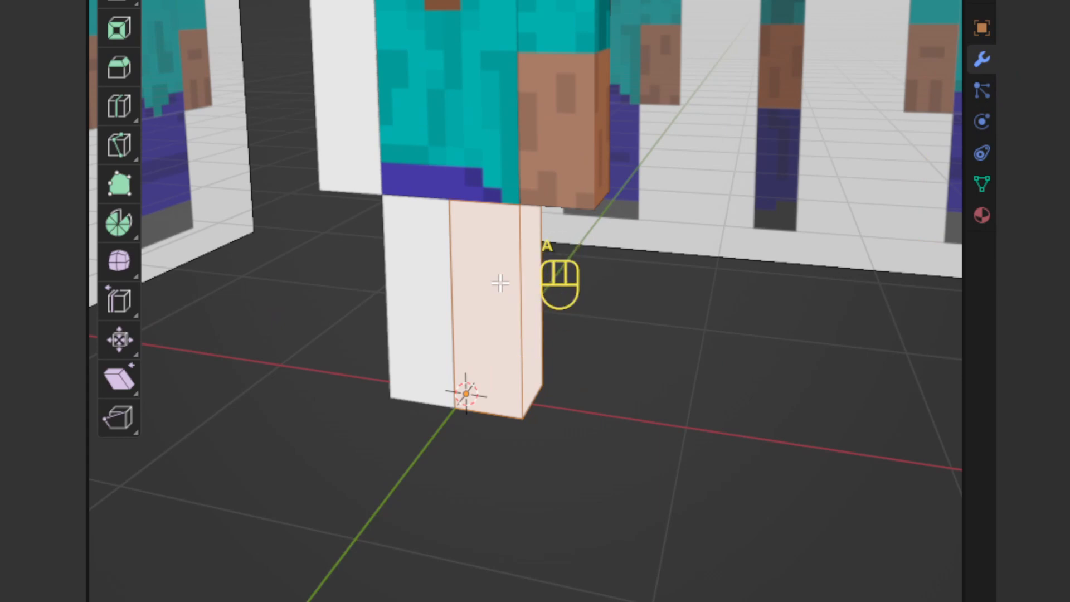
Step: Mark all edges of the leg as seams and unwrap its faces with Unwrap
key(u)
click(460, 523)
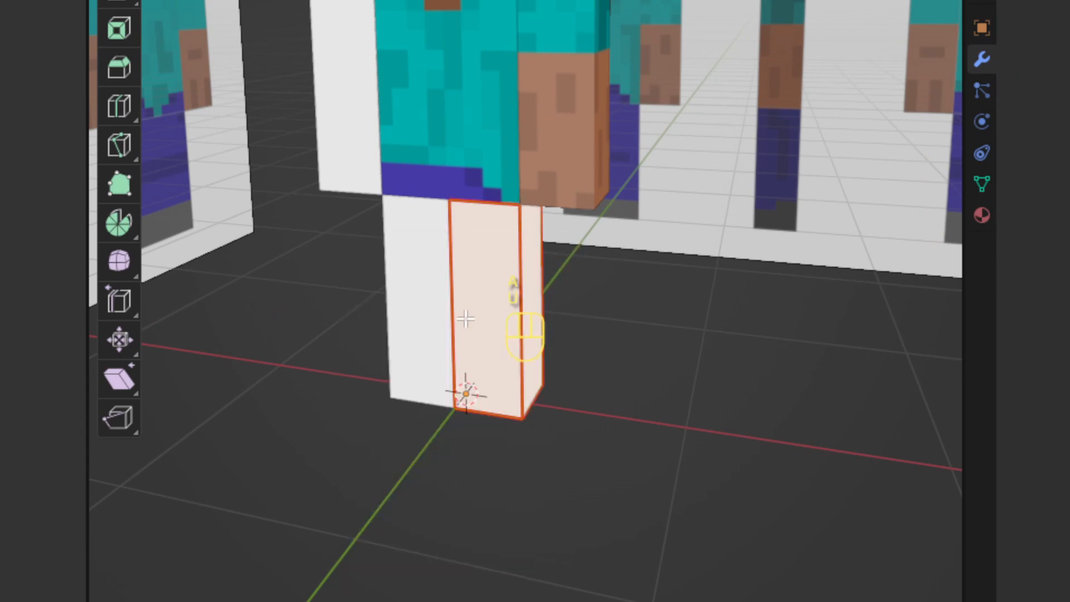
key(u)
click(385, 80)
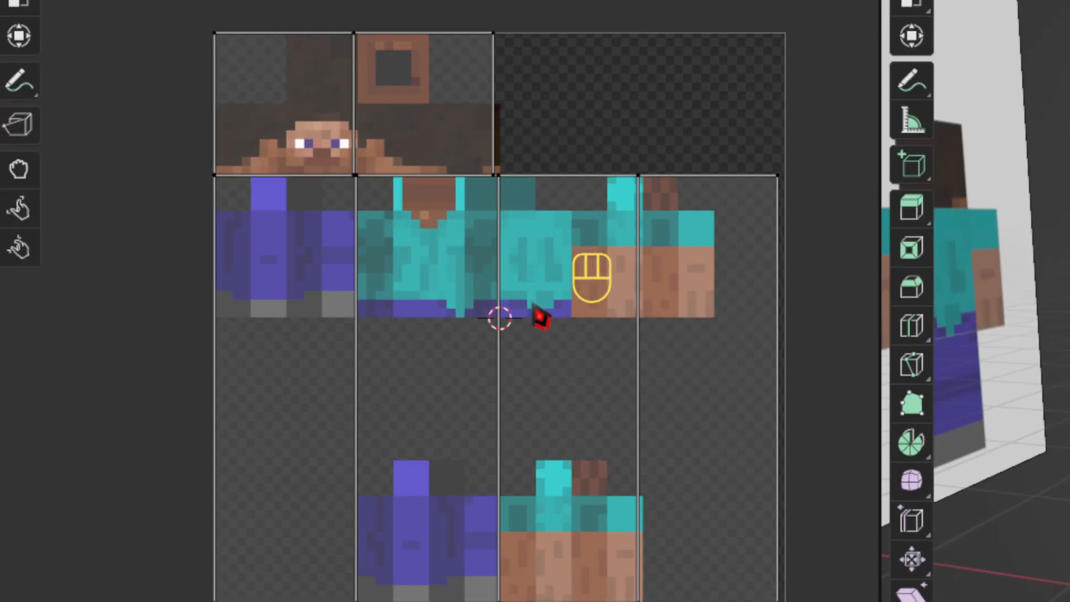
Step: Scale the leg's whole UV layout down and move it onto the lower blue leg area of the steve.png texture
key(a)
key(s)
click(479, 523)
scroll(479, 522, up, 2)
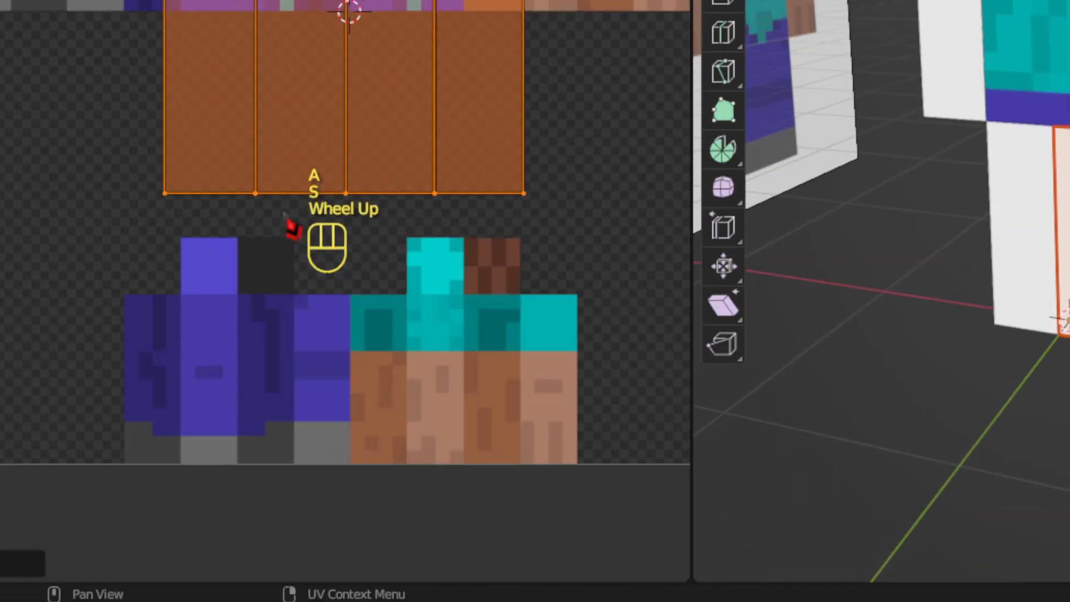
middle_drag(290, 229, 303, 95)
key(s)
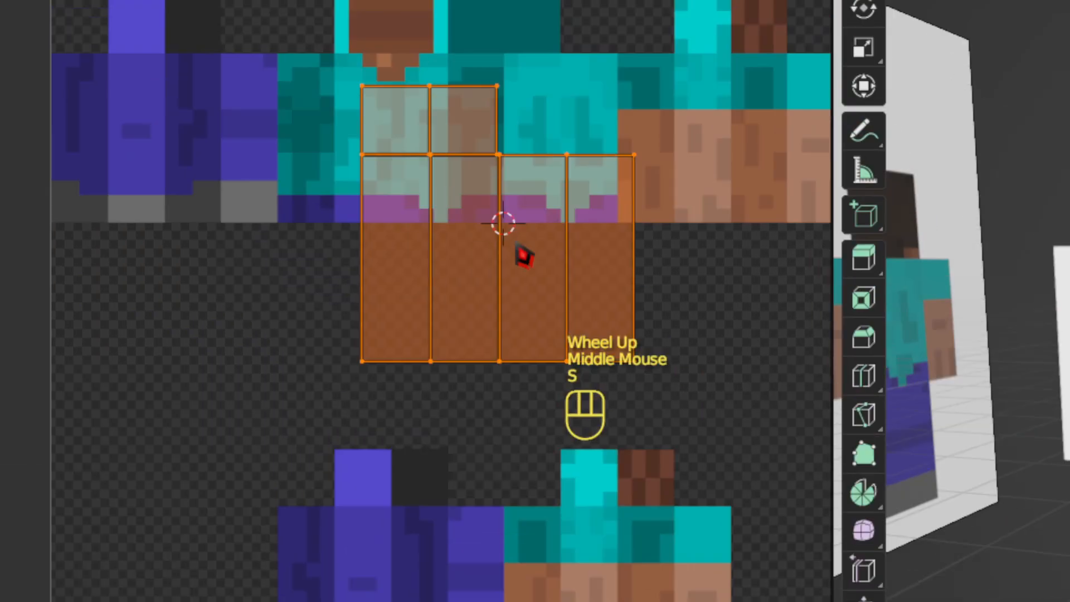
key(g)
key(s)
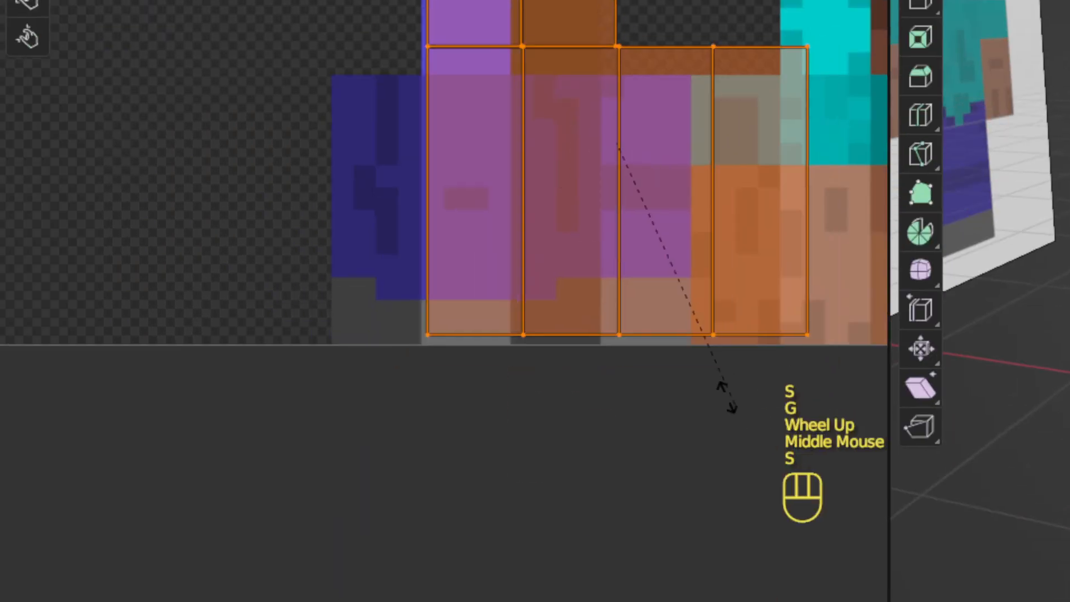
key(g)
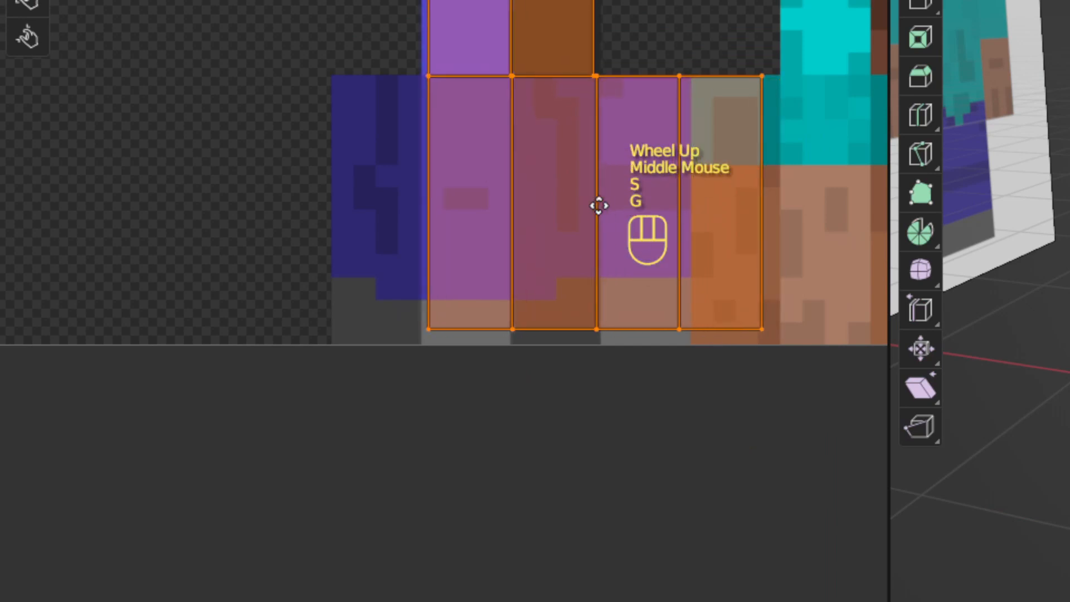
click(597, 210)
Step: Fine-tune the scale and position of the leg's UV layout so its first column covers the blue front strip of the leg
scroll(596, 210, up, 2)
middle_drag(535, 208, 381, 209)
scroll(380, 209, up, 2)
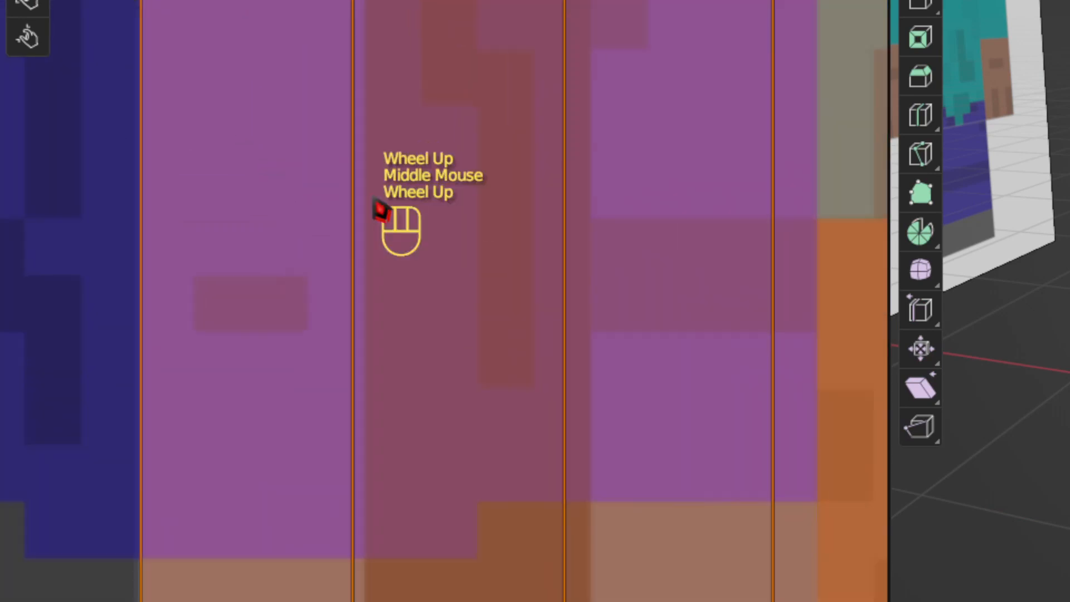
key(s)
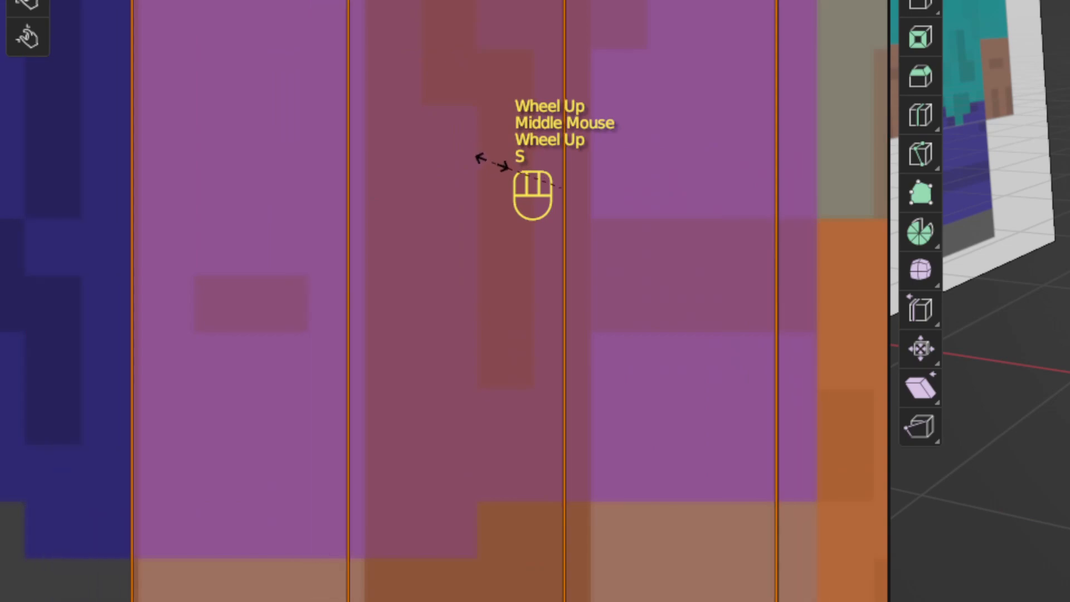
key(g)
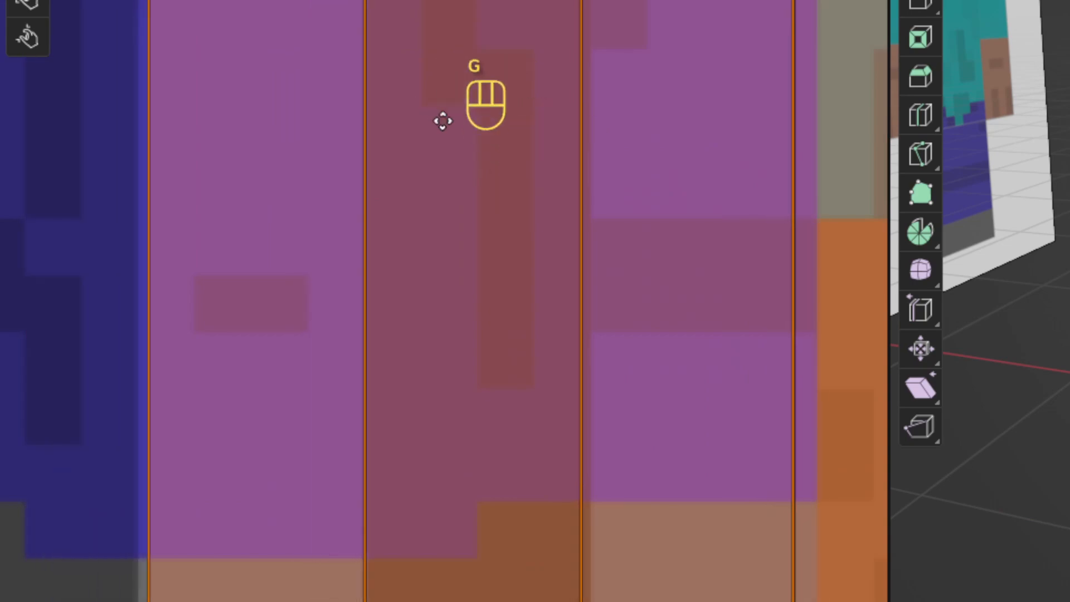
scroll(440, 176, down, 1)
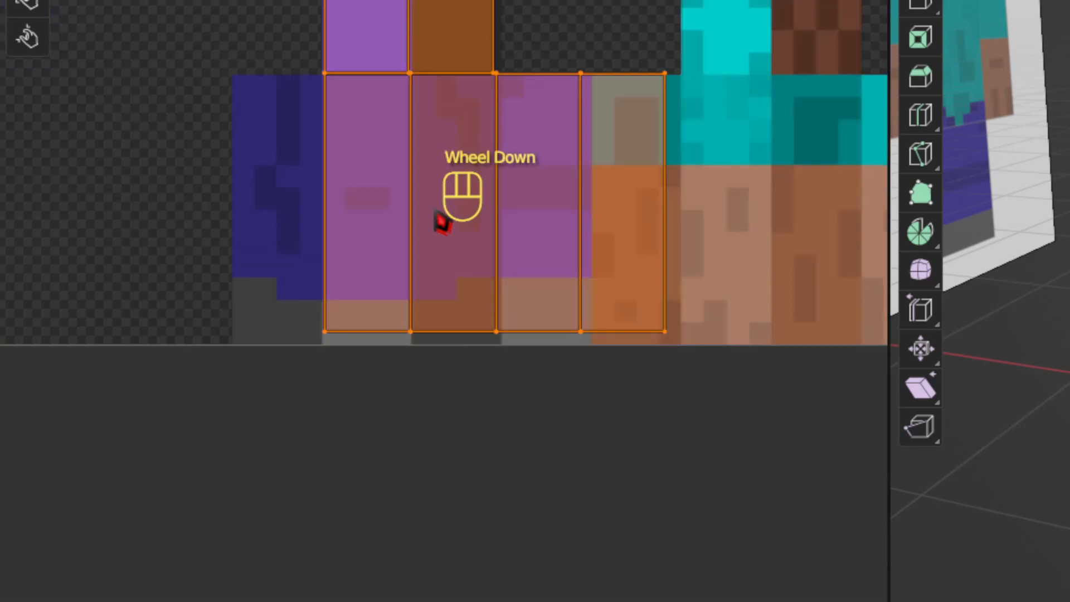
middle_drag(442, 222, 516, 203)
scroll(516, 203, up, 2)
key(s)
click(646, 323)
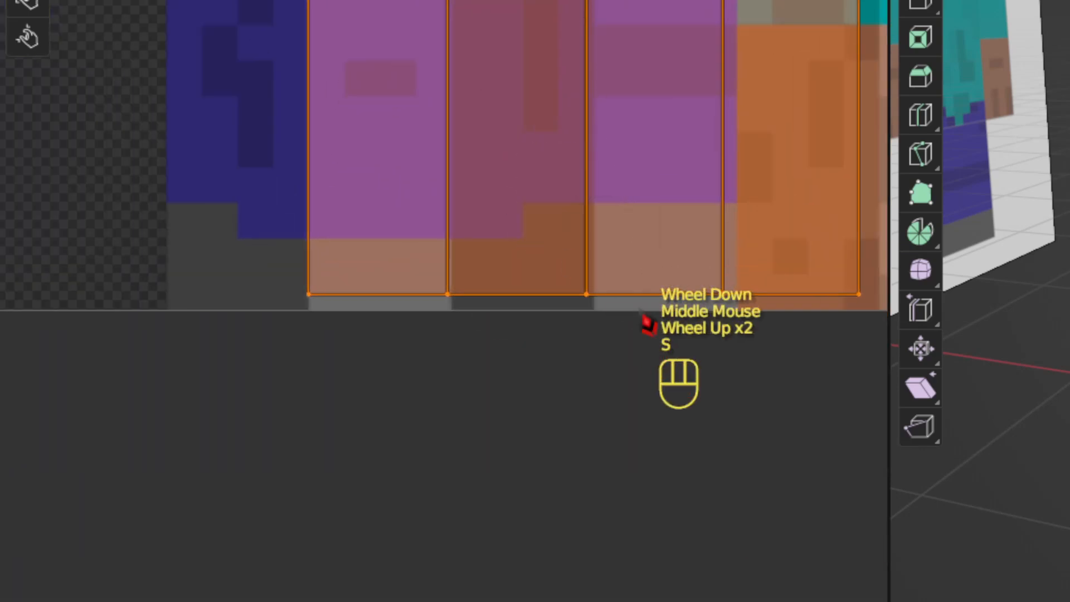
key(g)
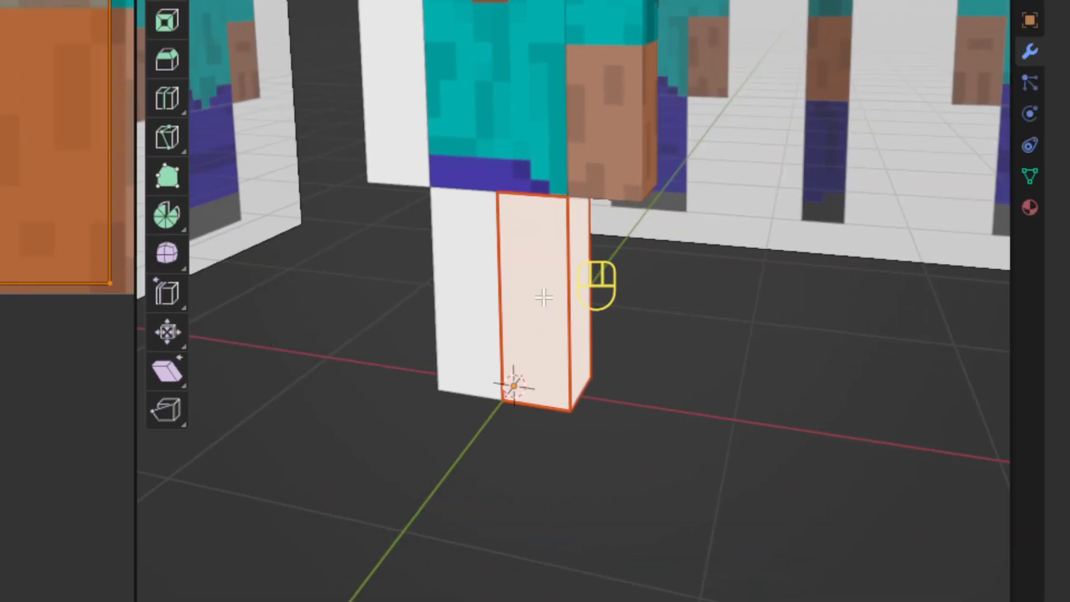
Step: Leave edit mode in front view and assign the existing Texture material to the leg
click(545, 297)
key(KP_1)
key(Tab)
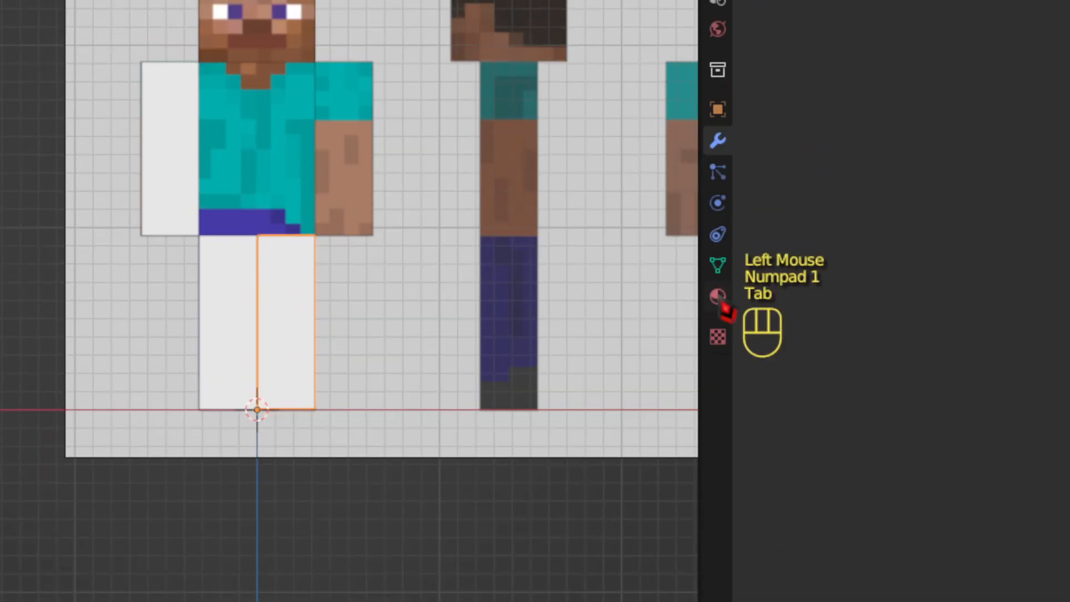
click(1024, 214)
click(755, 337)
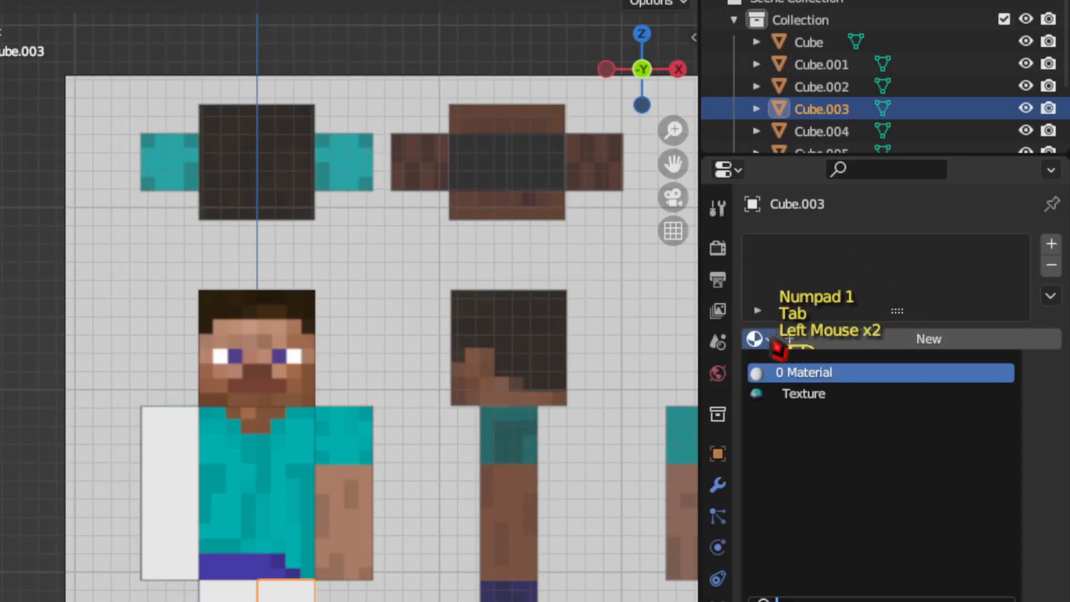
click(804, 394)
Step: Examine the textured leg from the front and outer side against the reference images
scroll(557, 323, up, 3)
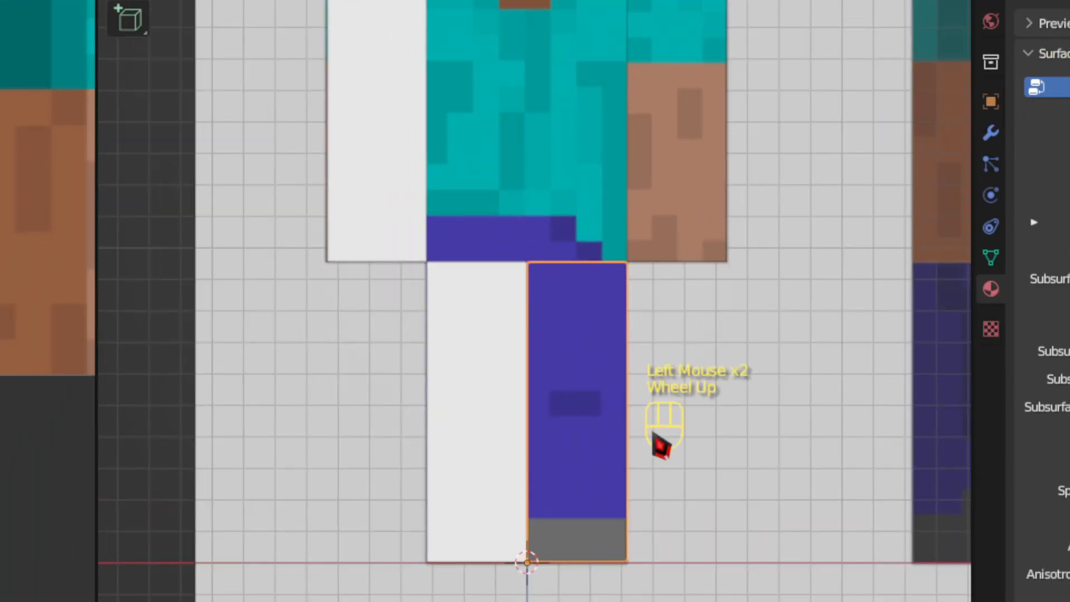
middle_drag(661, 445, 841, 436)
scroll(738, 493, down, 1)
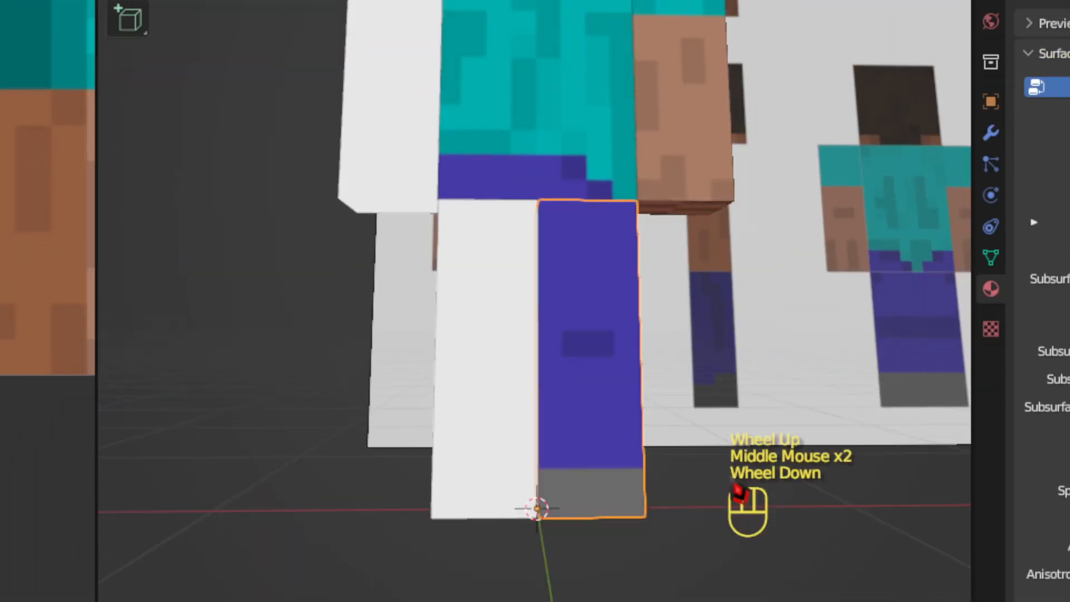
shift+middle_drag(738, 493, 399, 472)
scroll(360, 396, down, 1)
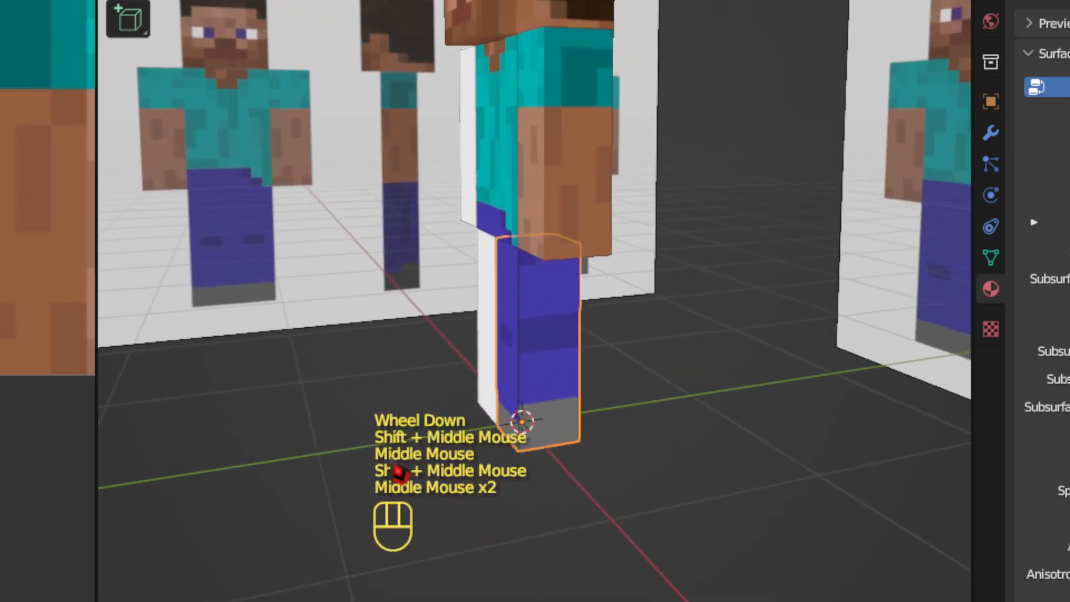
middle_drag(270, 262, 530, 412)
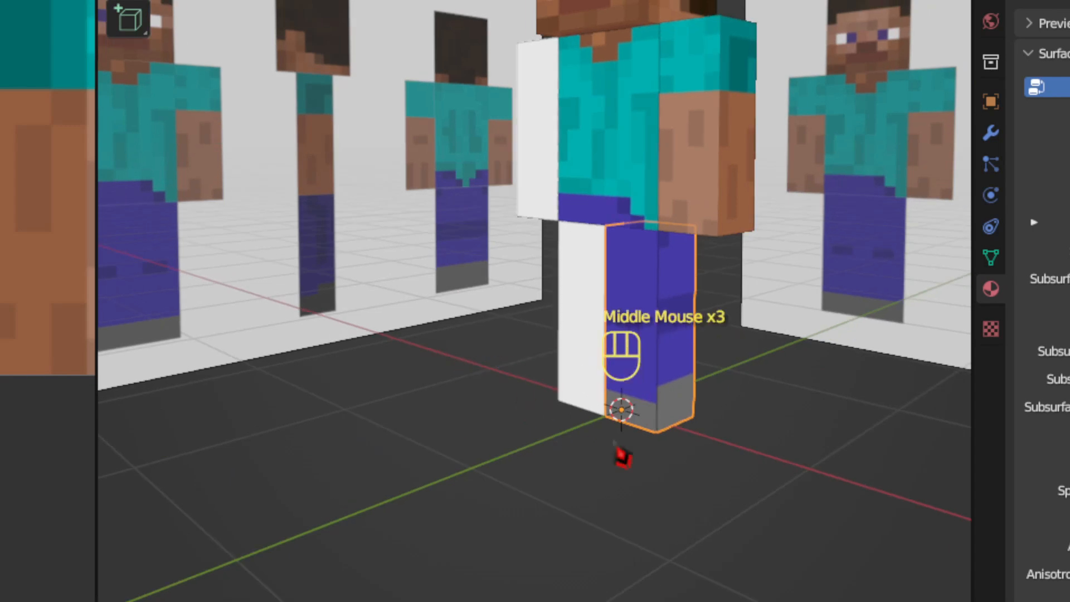
middle_drag(623, 457, 546, 461)
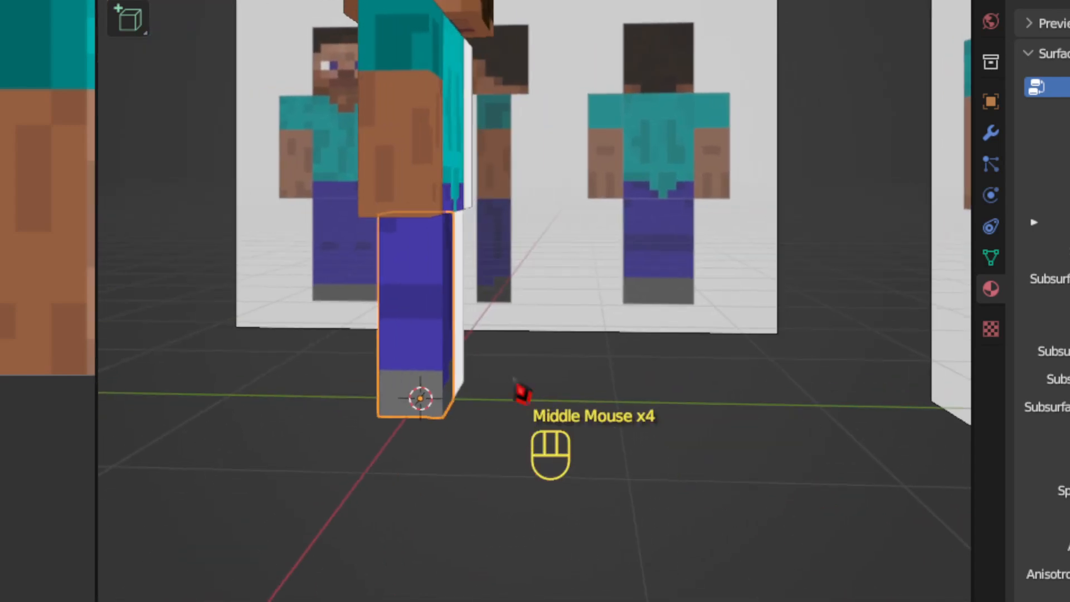
Step: Move the outer side face's UVs onto the dark blue strip right of the leg's front strip, and isolate the leg
key(Tab)
click(410, 297)
scroll(443, 223, down, 1)
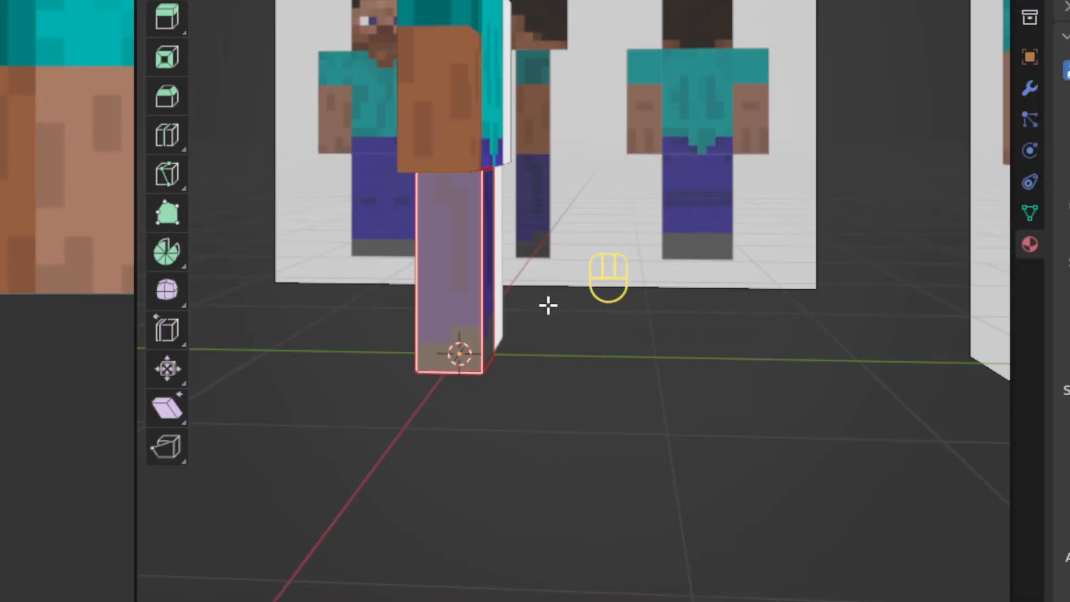
middle_drag(547, 304, 758, 294)
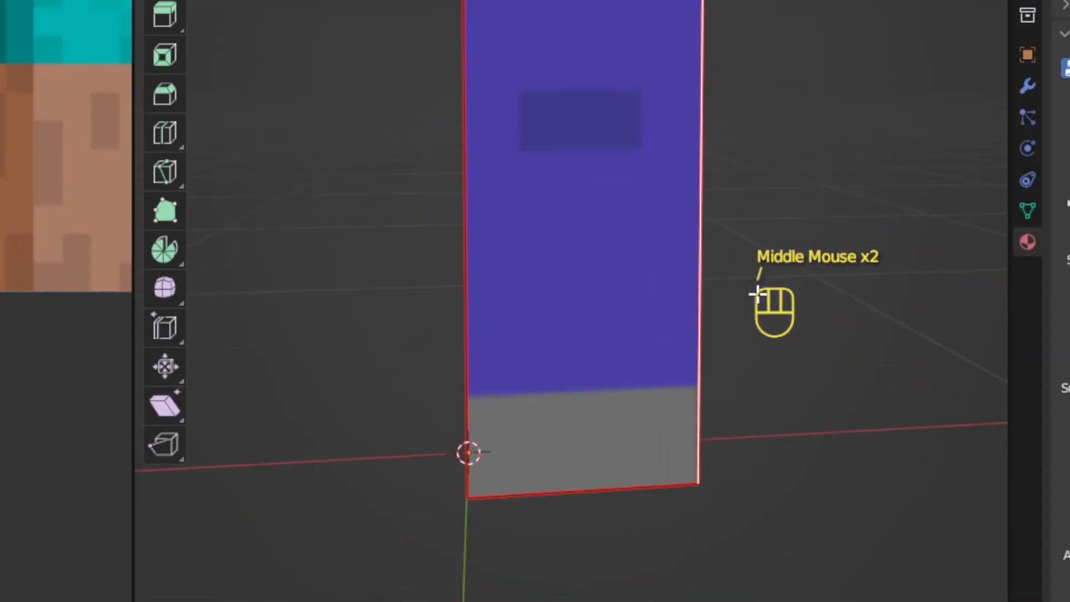
Step: Move the inner side face's UVs from the arm texture onto the dark blue strip left of the leg's front strip
scroll(759, 292, down, 2)
middle_drag(530, 220, 565, 191)
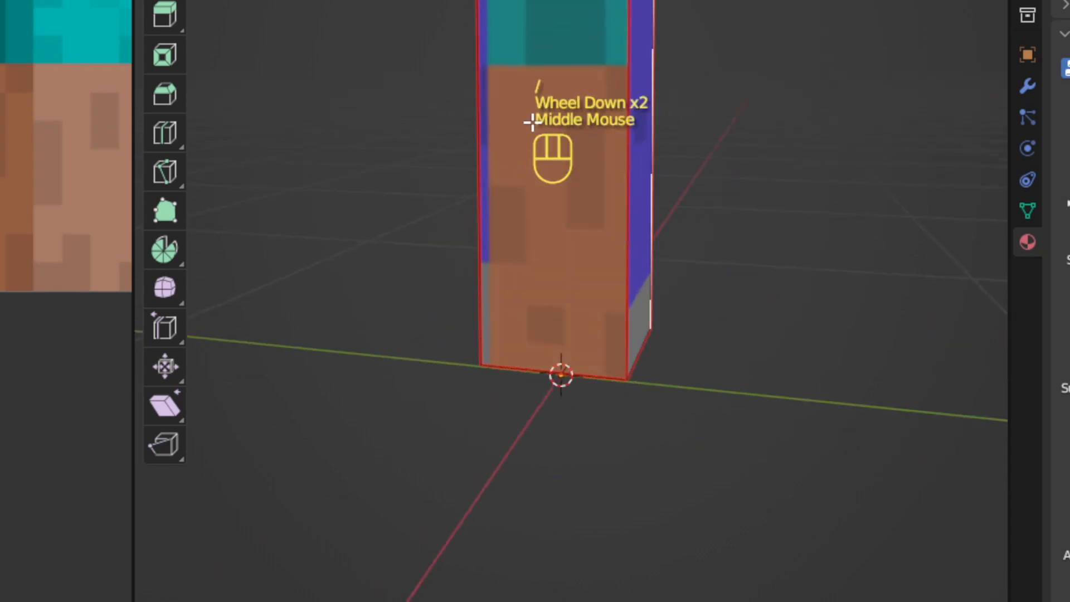
click(580, 311)
key(g)
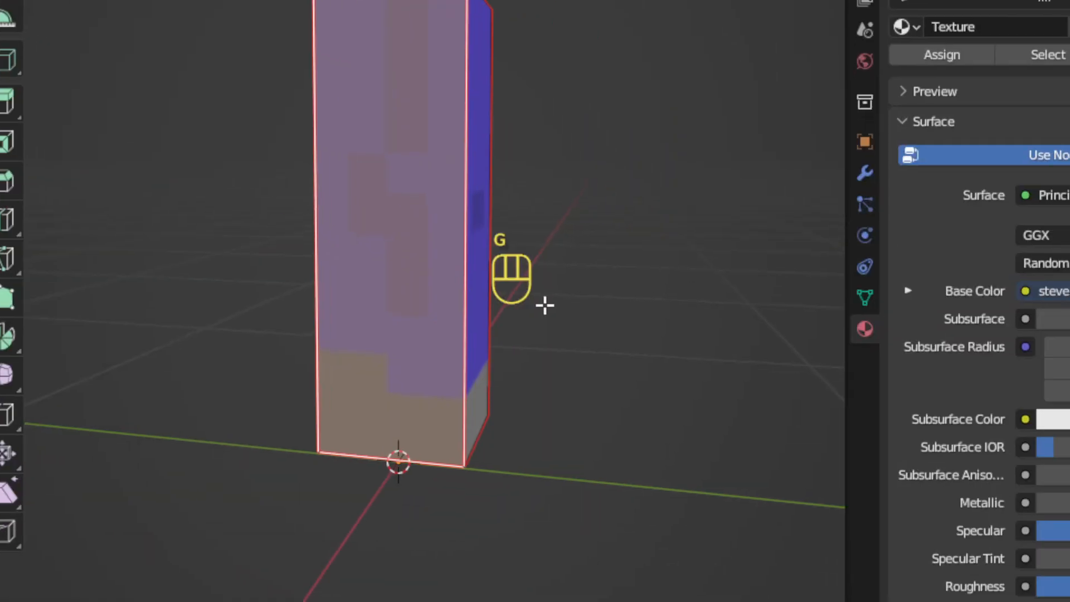
Step: Select the back face of the leg and move its UVs onto the fourth blue strip, beside the arm texture
scroll(258, 269, down, 2)
middle_drag(258, 269, 482, 265)
click(386, 225)
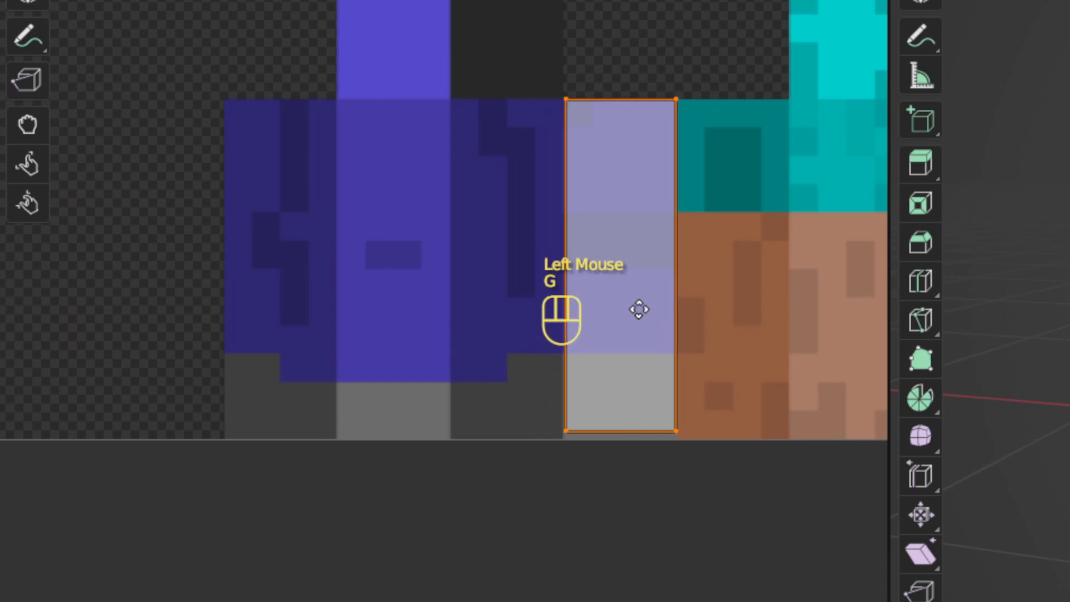
click(639, 310)
Step: Position the UV squares of the leg's end faces on the light blue and dark squares above the leg strips
middle_drag(808, 356, 419, 47)
click(436, 187)
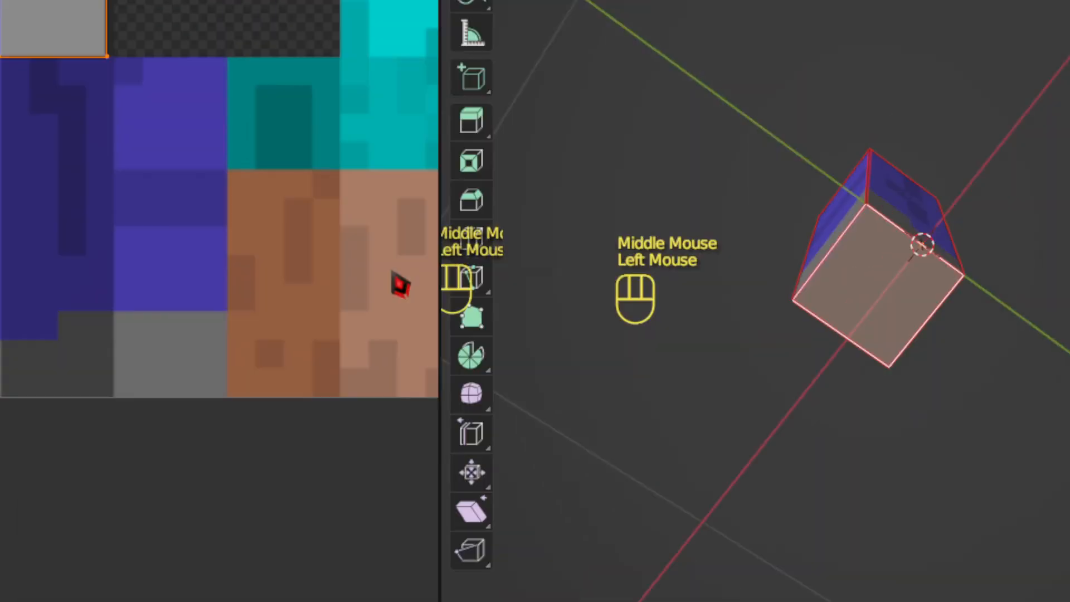
key(g)
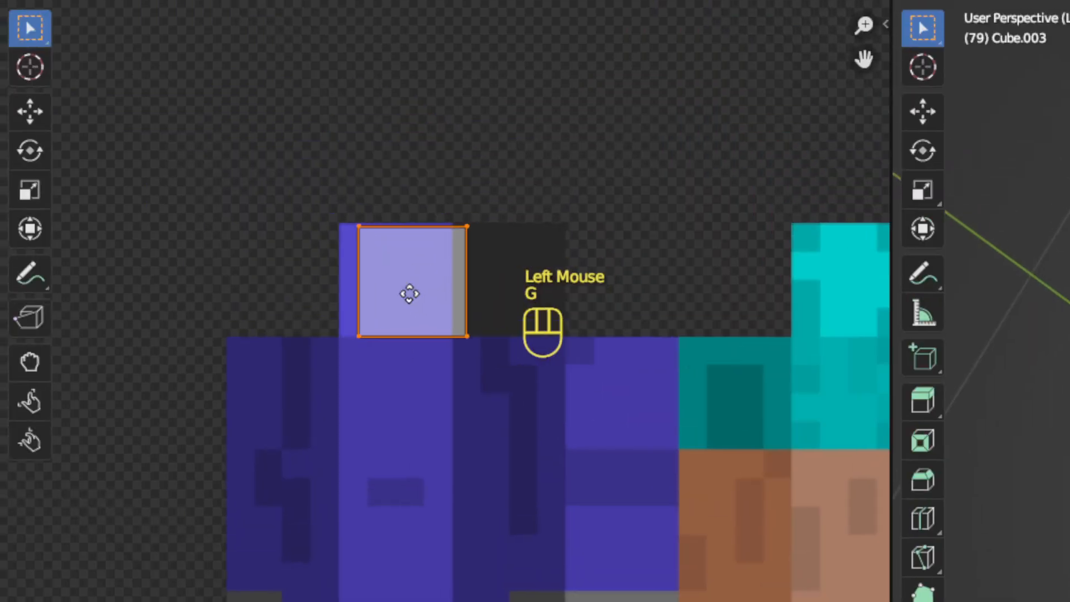
middle_drag(510, 298, 641, 574)
click(523, 306)
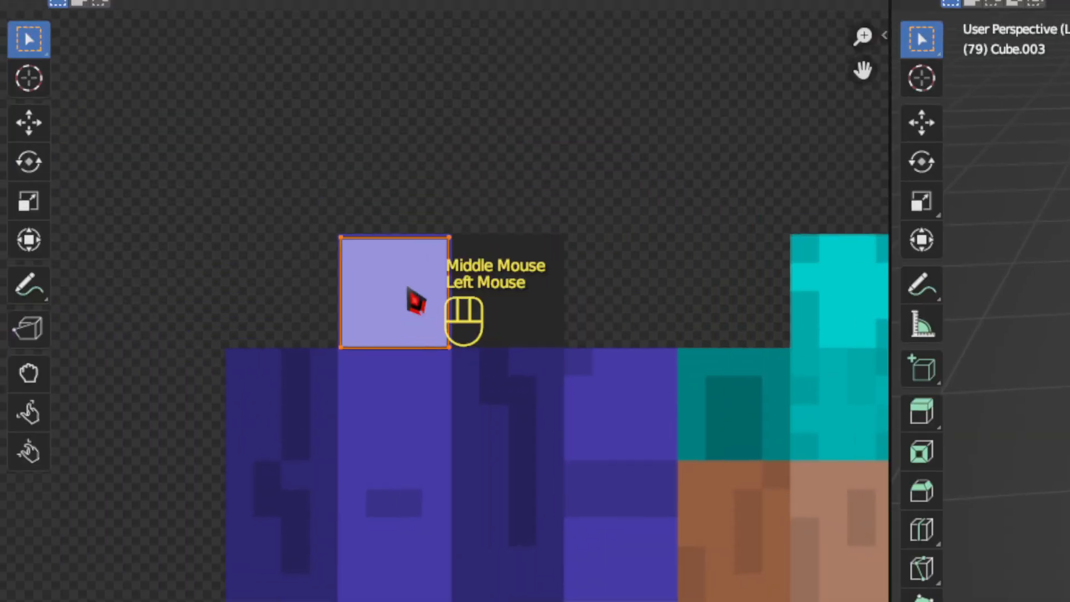
key(g)
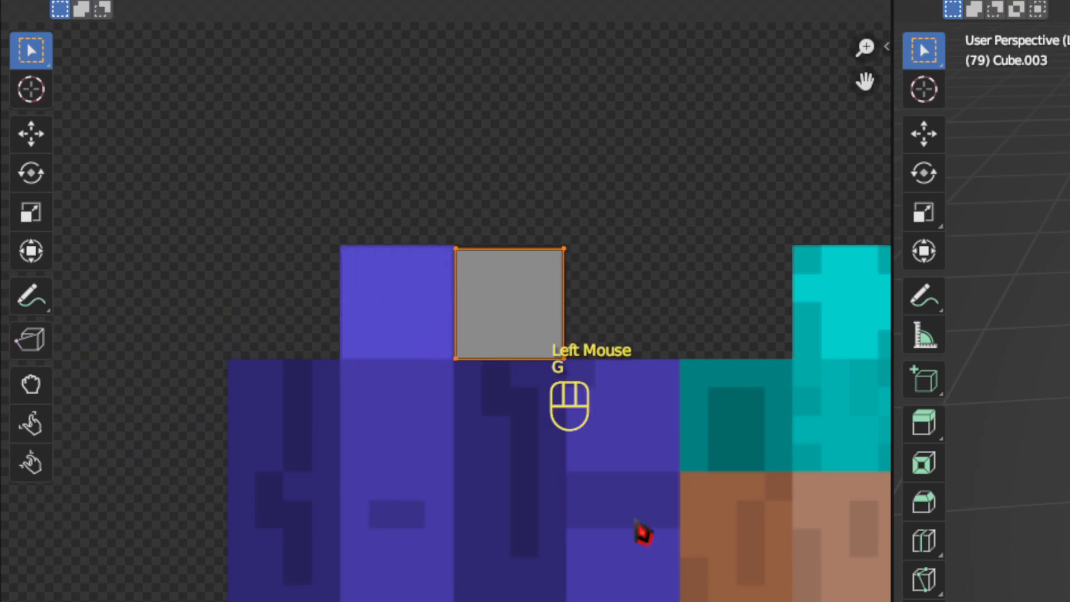
Step: Check the leg's texture in object mode, return to edit mode and view the leg from another angle
scroll(643, 534, down, 1)
key(Tab)
middle_click(678, 375)
key(Tab)
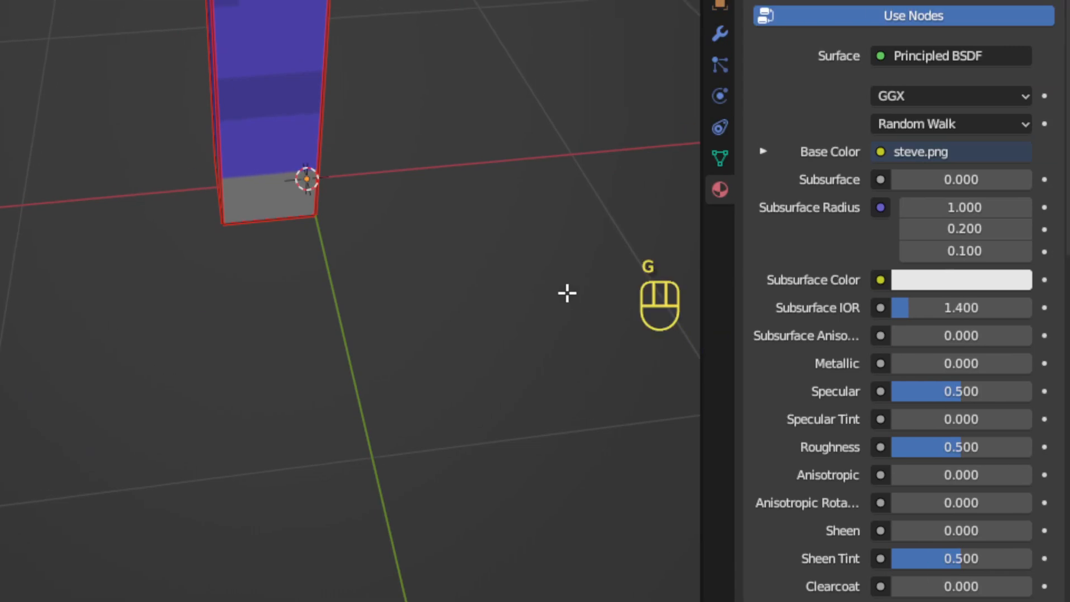
middle_drag(566, 292, 568, 485)
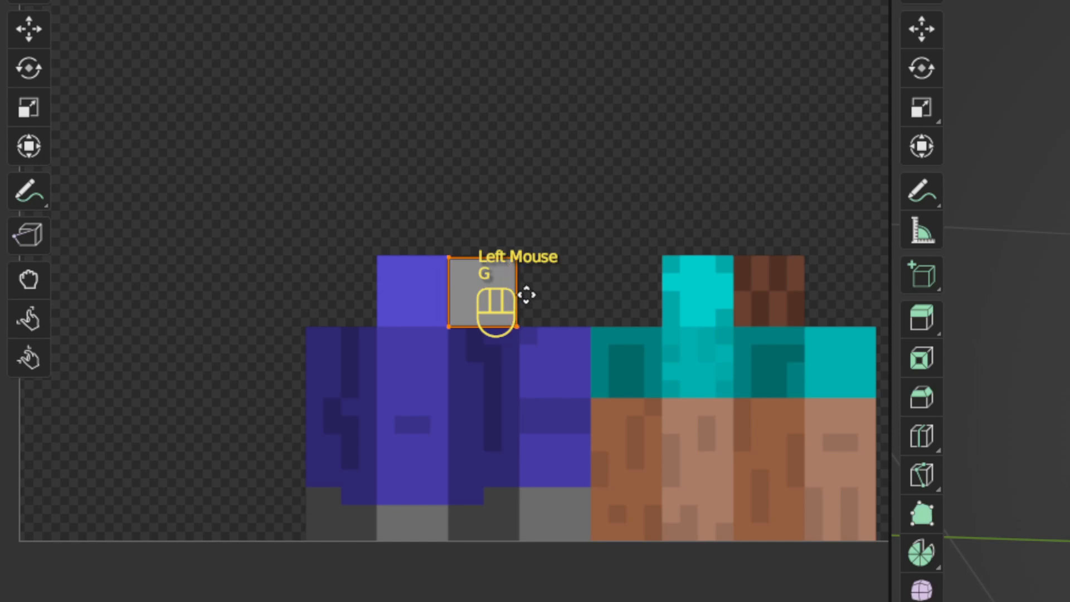
Step: Check the leg's bottom face, leave edit mode and review the textured leg against the whole character
scroll(702, 338, up, 1)
middle_drag(554, 287, 298, 246)
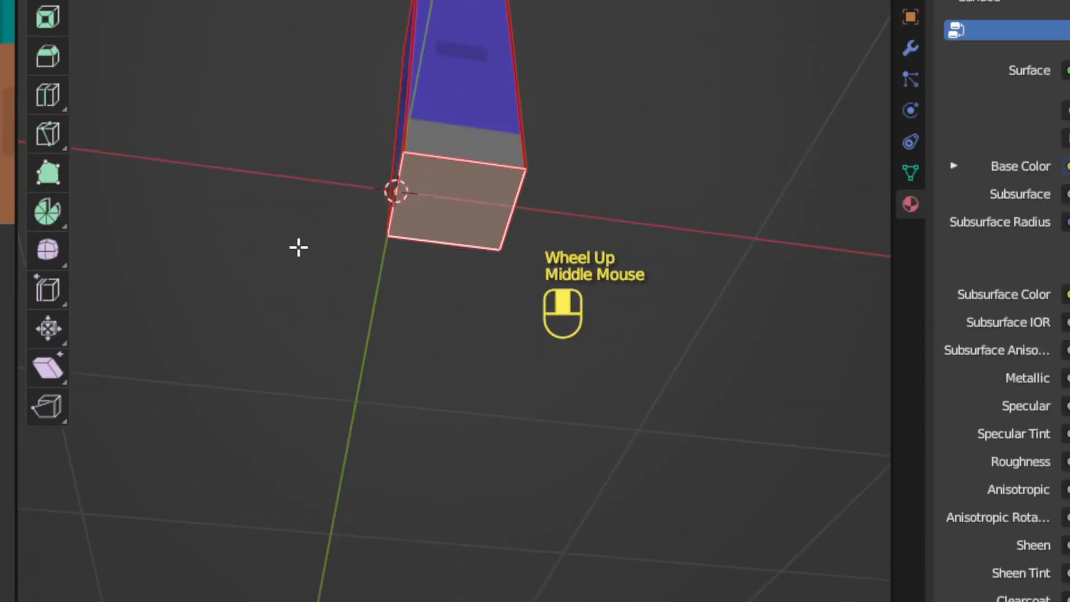
middle_drag(435, 170, 368, 325)
key(Tab)
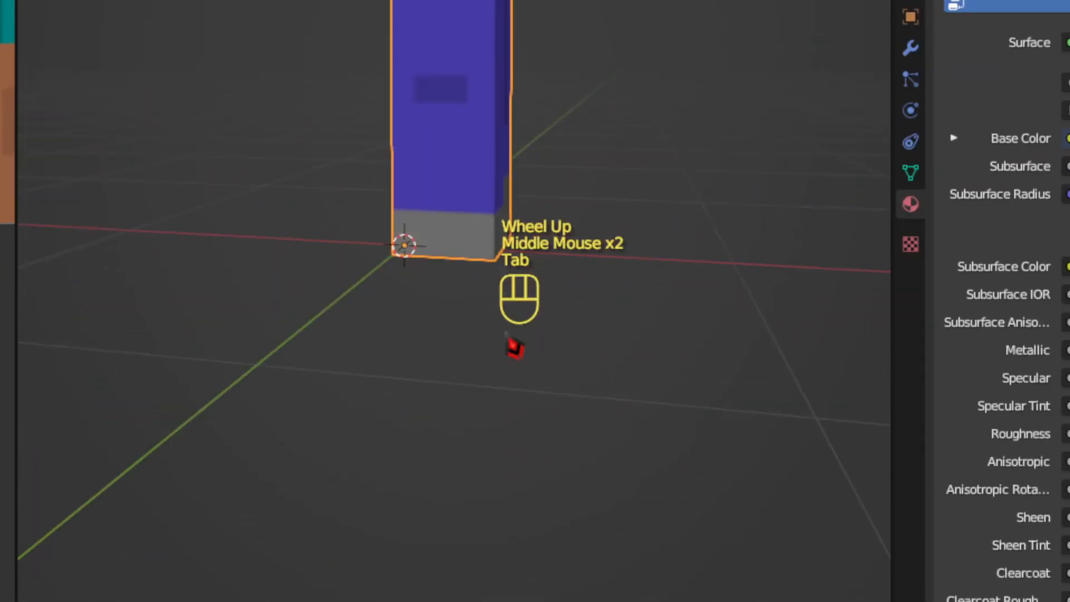
middle_drag(535, 361, 442, 141)
scroll(710, 279, up, 1)
shift+middle_drag(709, 280, 319, 240)
scroll(334, 202, down, 1)
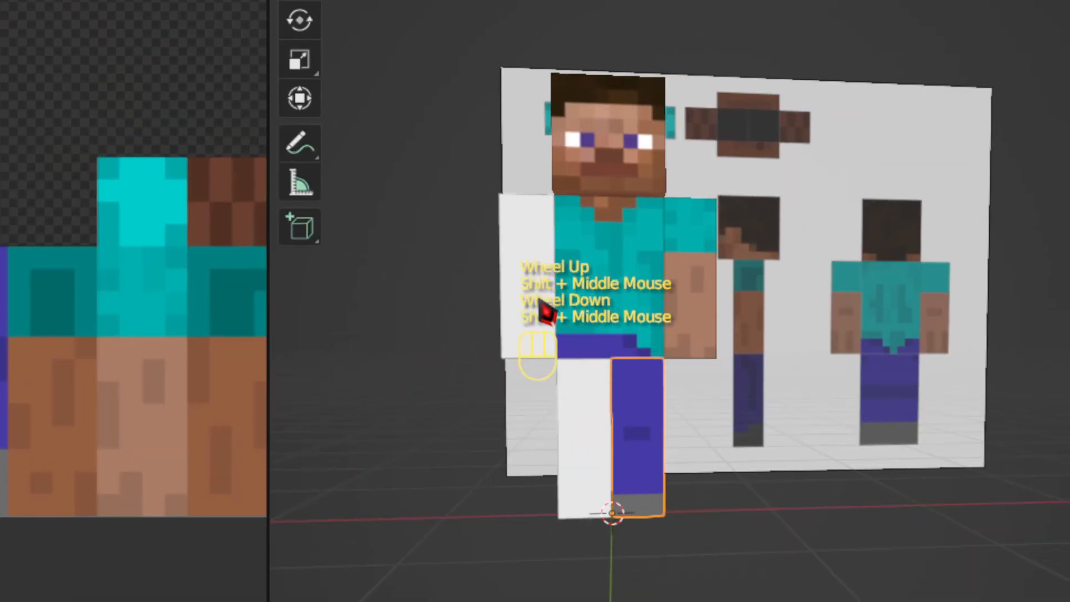
Step: Delete the untextured white arm and the untextured white leg
click(291, 12)
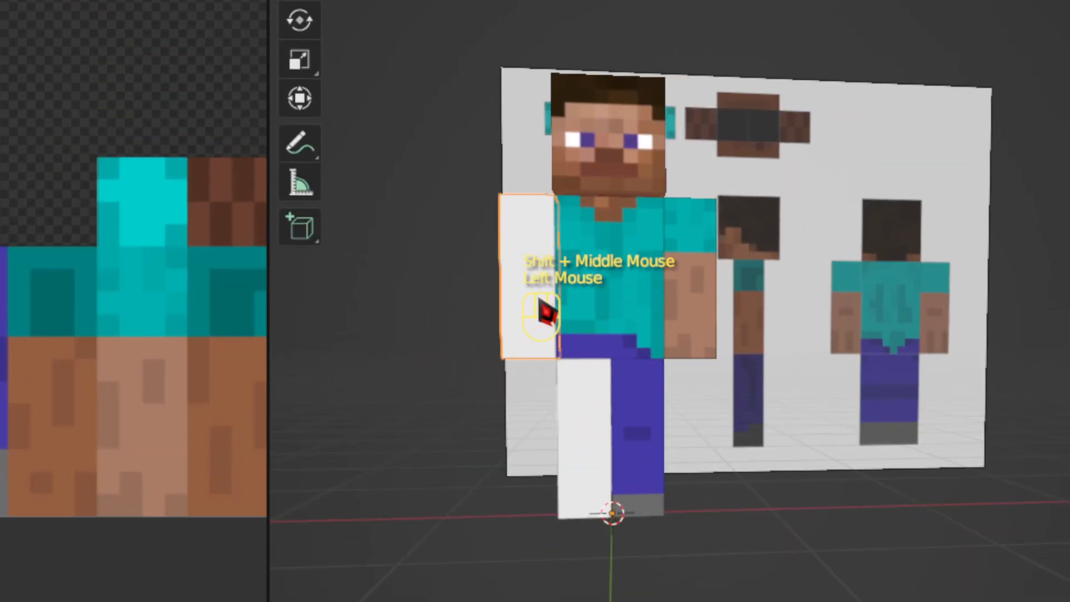
key(x)
click(544, 311)
click(597, 441)
key(x)
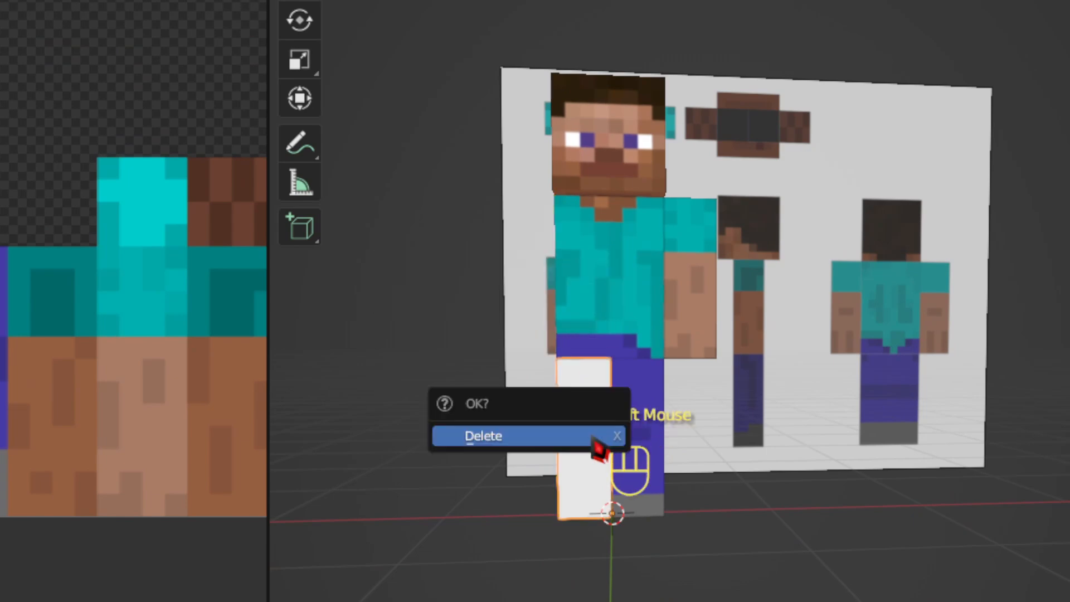
click(597, 442)
Step: Add a Mirror modifier on the X axis to the textured leg
click(706, 284)
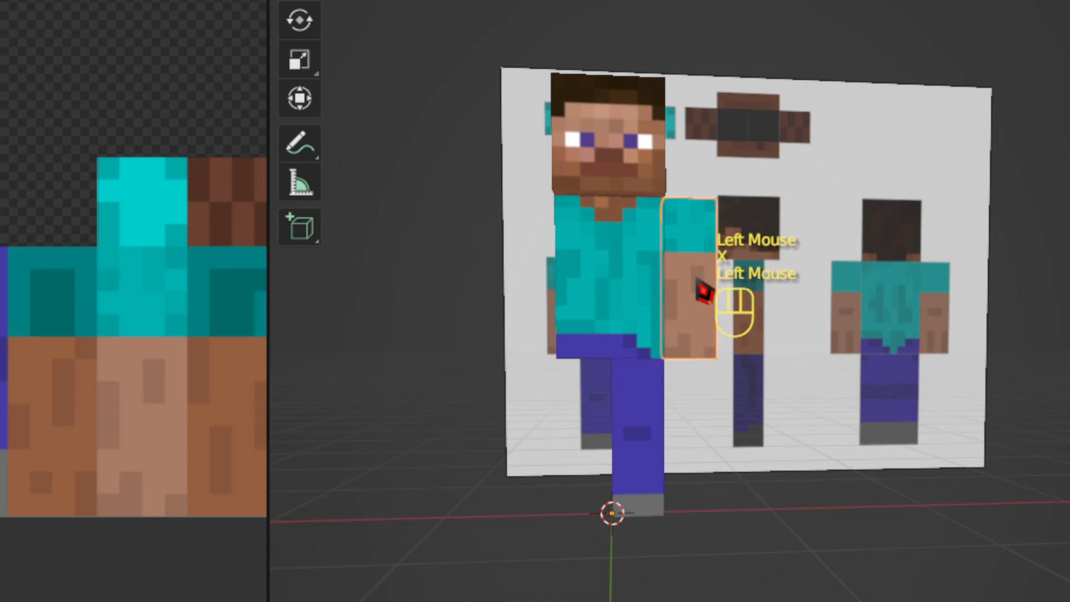
shift+click(638, 479)
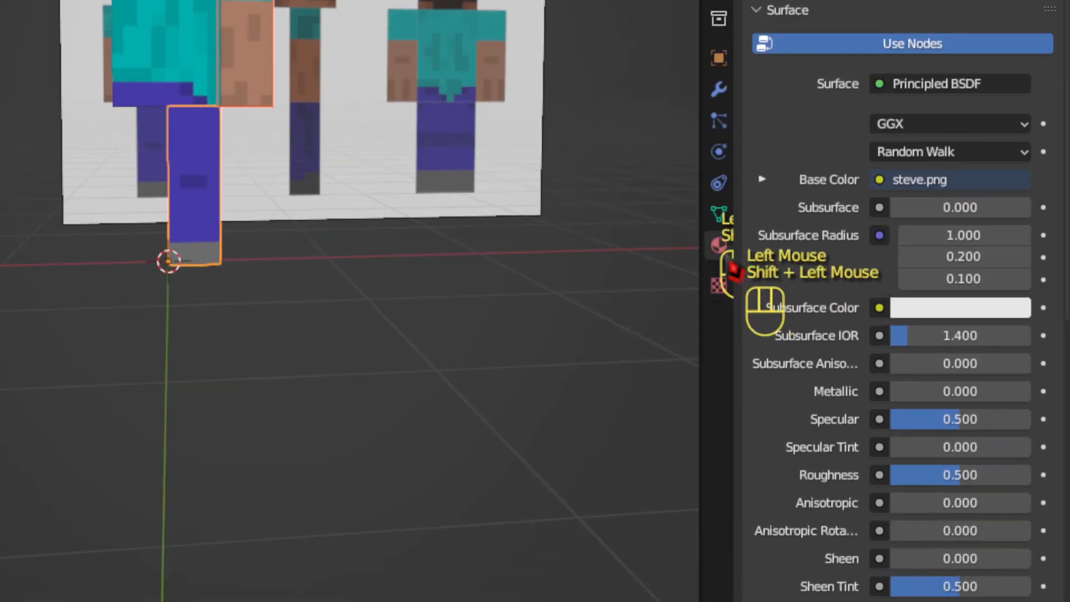
click(718, 89)
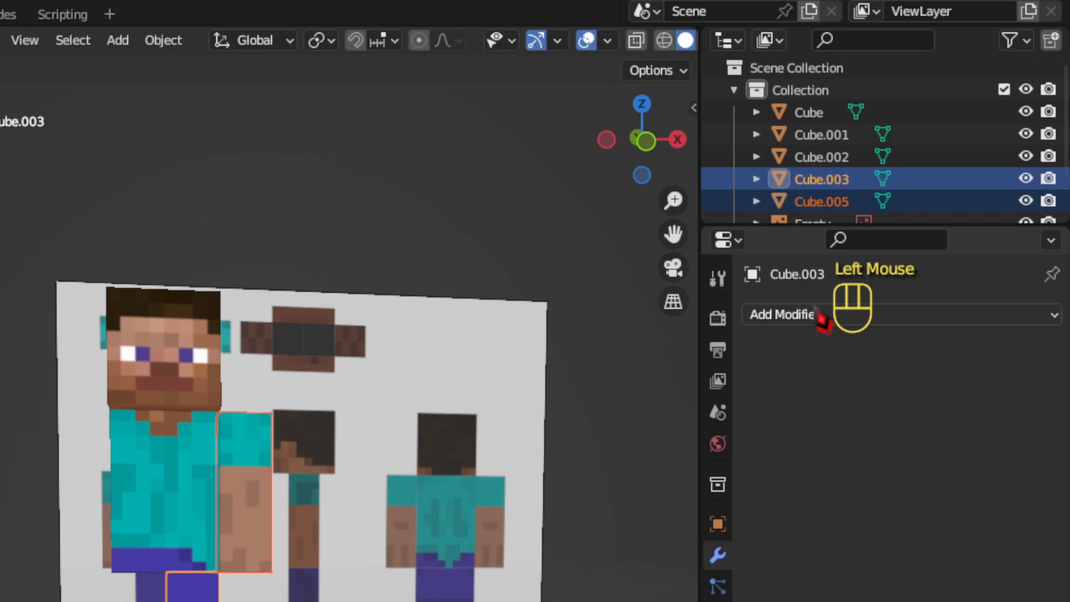
click(813, 315)
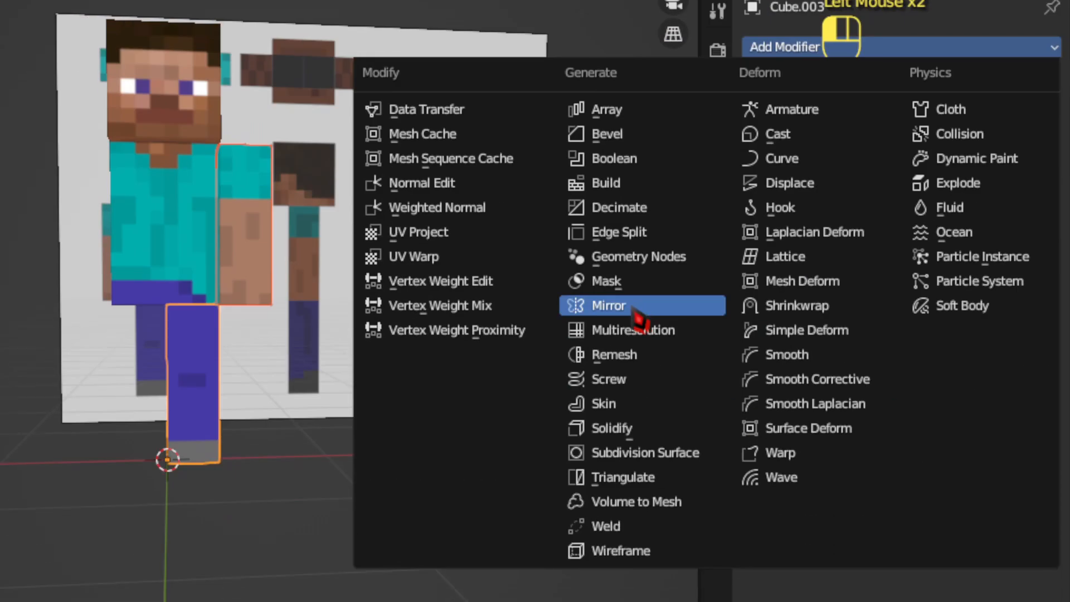
click(630, 575)
click(422, 551)
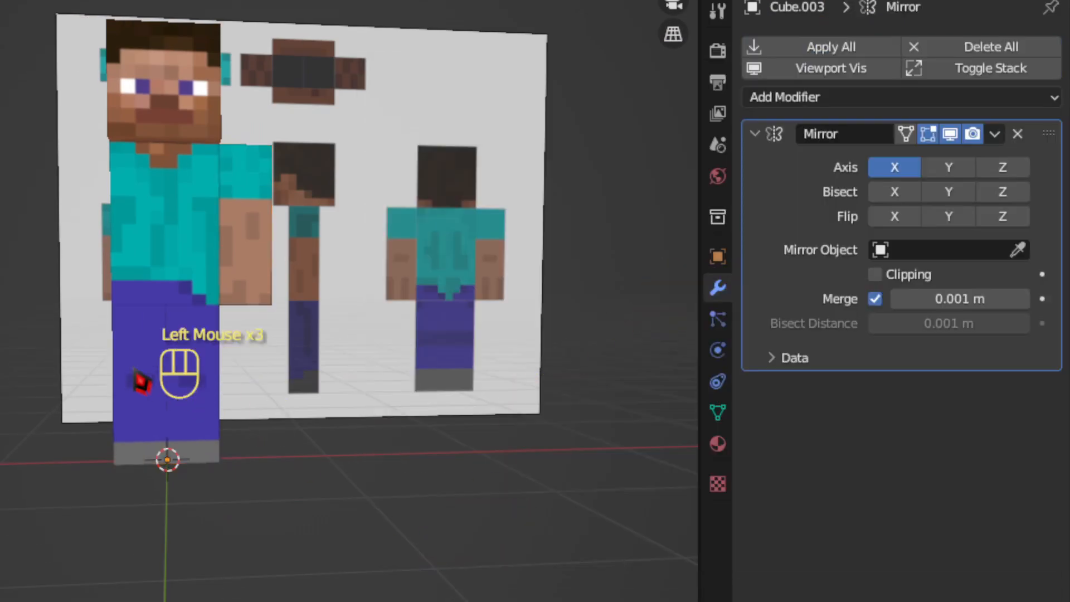
Step: Select the textured arm and add a Mirror modifier on the X axis to it
click(162, 399)
click(243, 248)
click(822, 49)
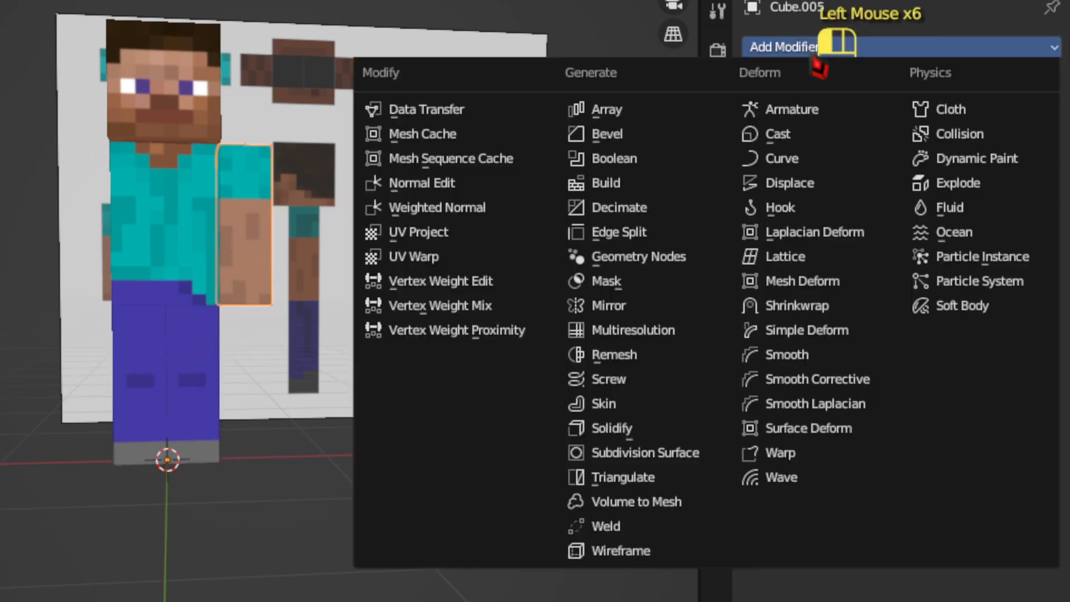
click(639, 306)
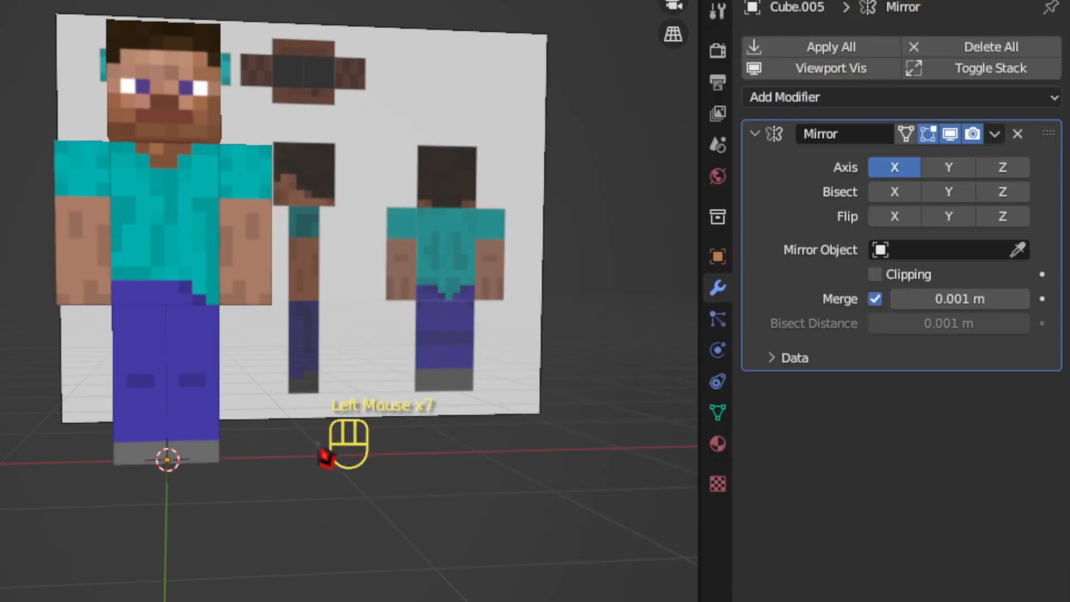
Step: Hide the two reference images standing behind and beside the character
middle_drag(318, 444, 5, 527)
middle_drag(137, 494, 427, 473)
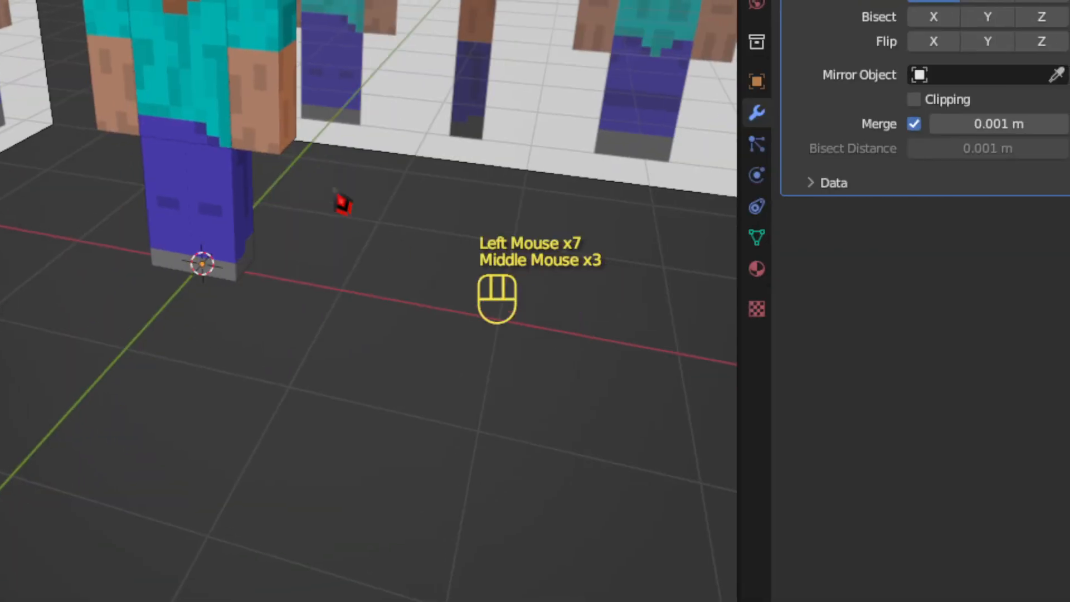
click(536, 305)
key(h)
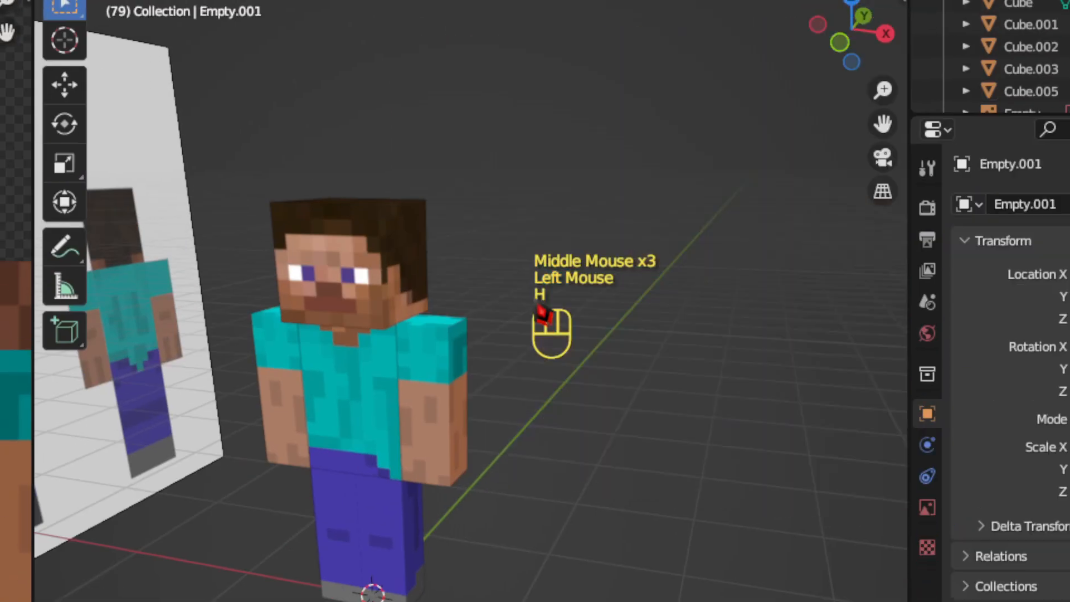
click(150, 284)
key(h)
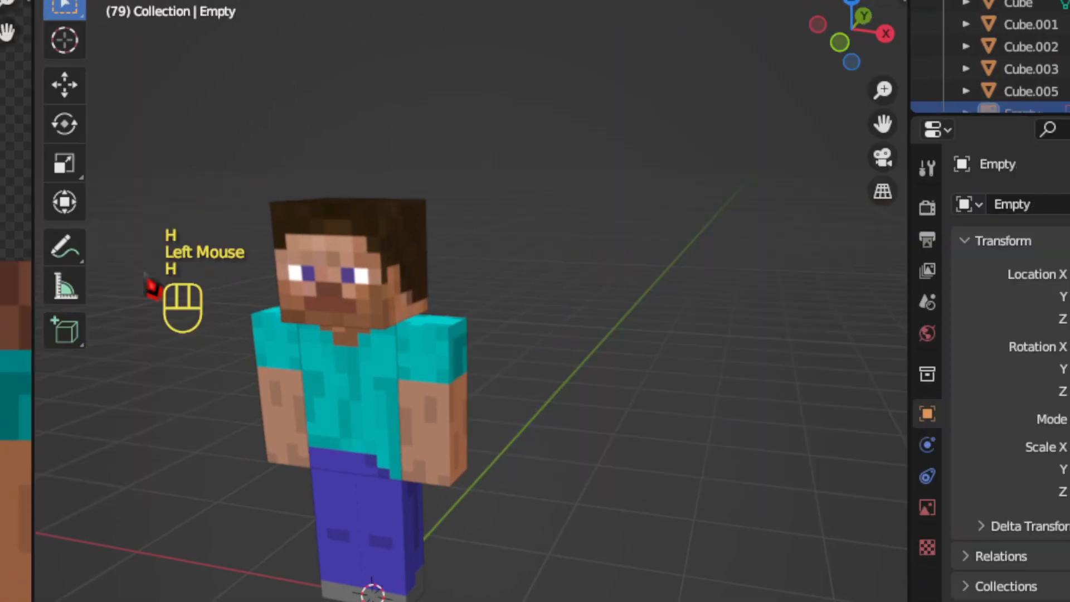
Step: Enlarge the outliner and make the Empty and Empty.001 reference images visible again
drag(804, 254, 808, 562)
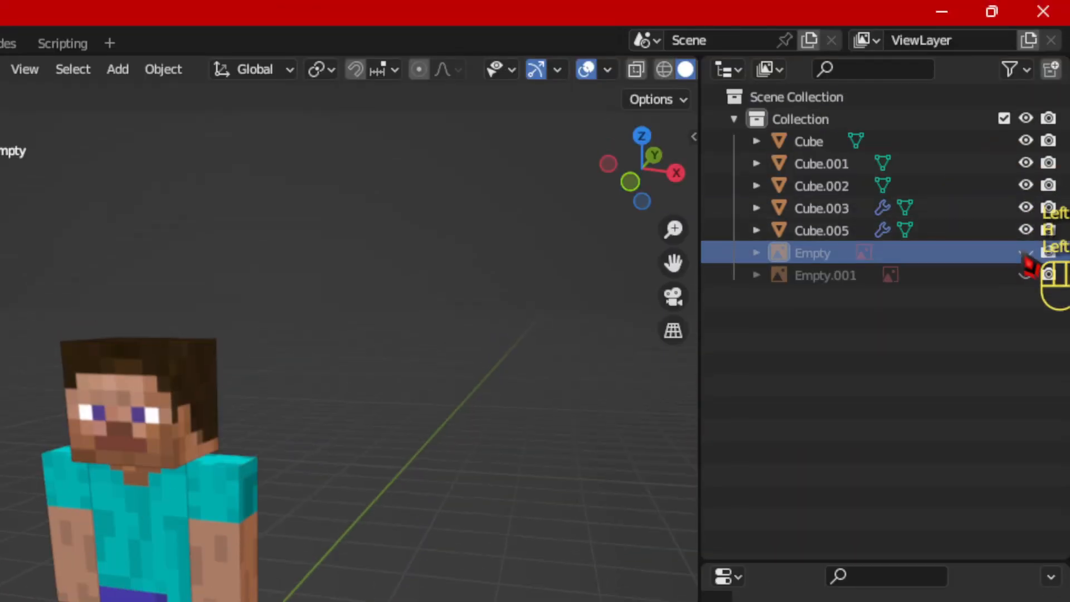
click(1027, 251)
click(1027, 273)
scroll(291, 479, down, 1)
Step: Select each reference image in the viewport and hide both again
click(179, 448)
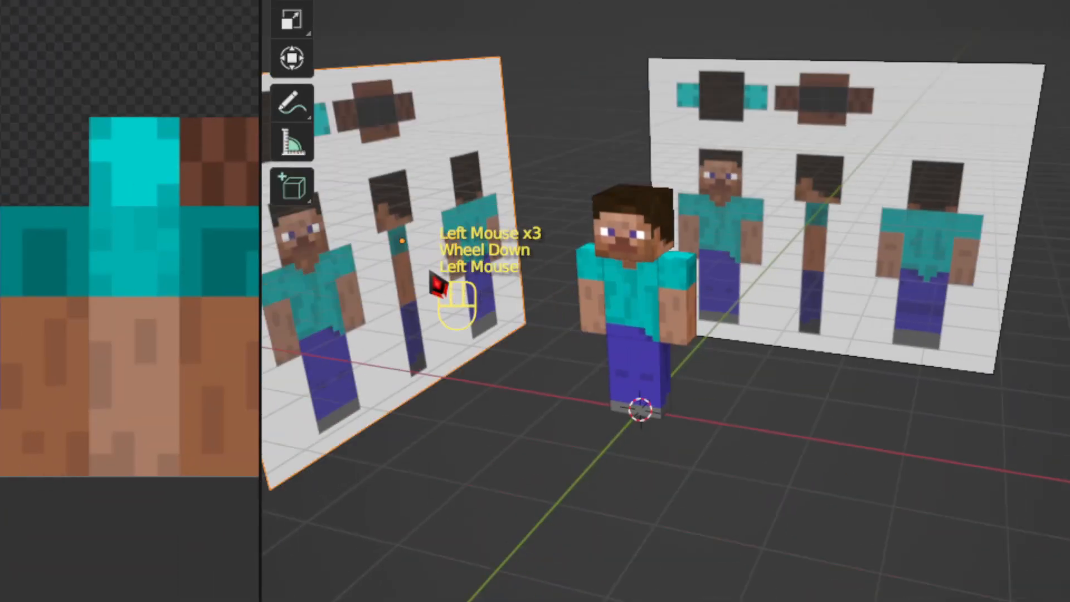
key(h)
click(578, 415)
key(h)
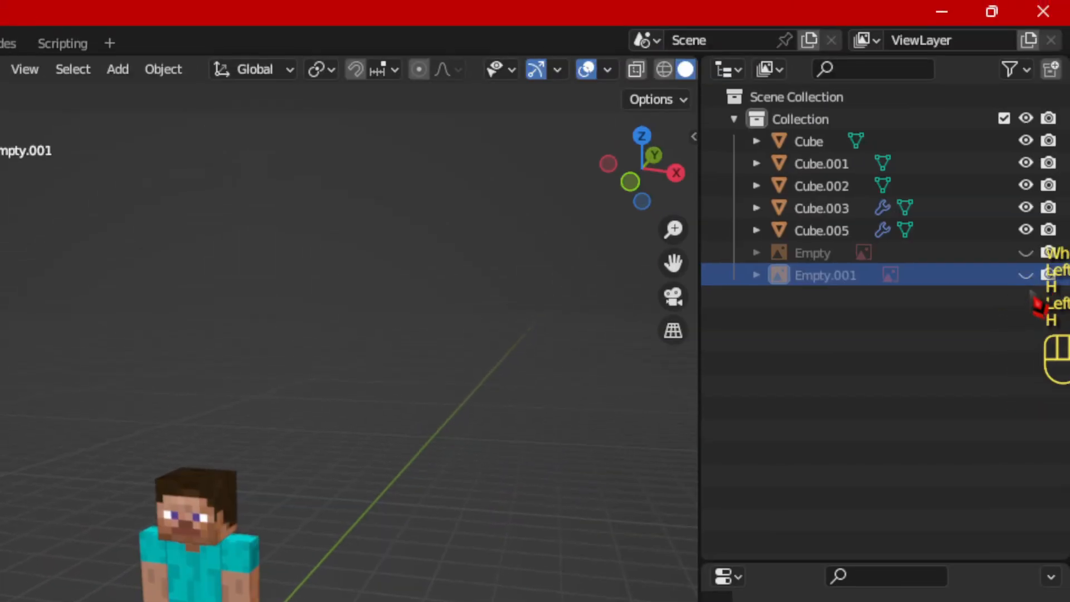
Step: Toggle the visibility of Empty and Empty.001 in the outliner, then reveal all hidden objects and hide both images again
click(1025, 274)
click(1026, 253)
click(1026, 275)
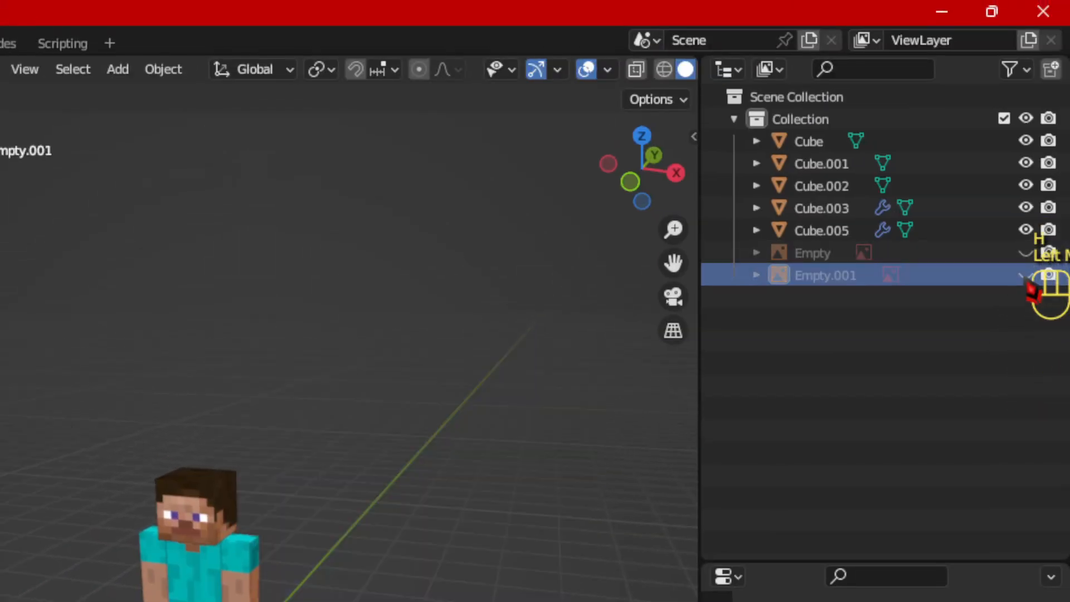
click(1026, 274)
click(1026, 254)
click(1026, 274)
click(1026, 252)
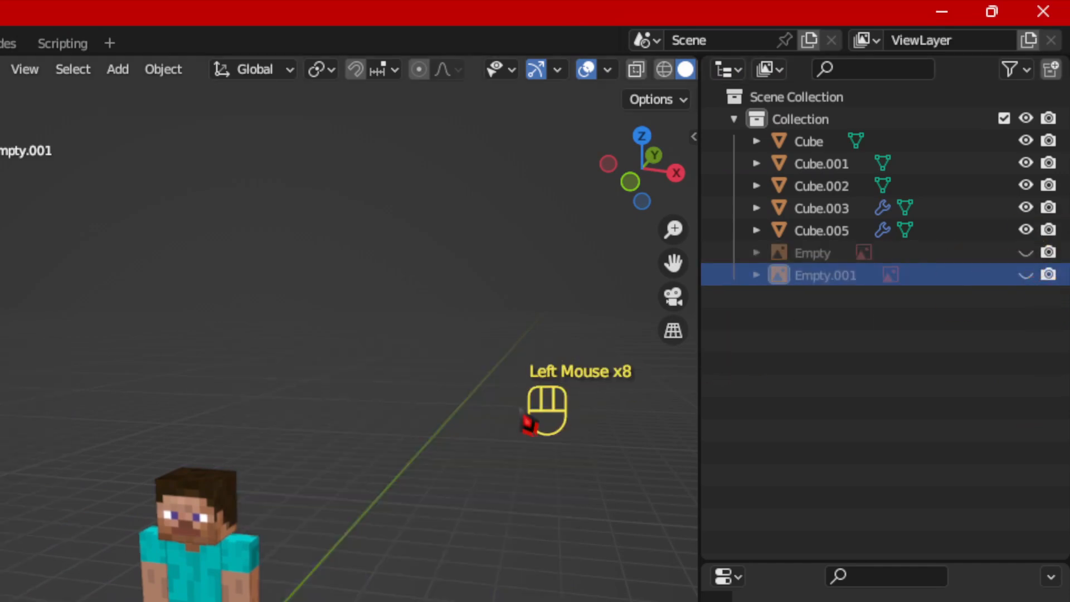
key(alt+h)
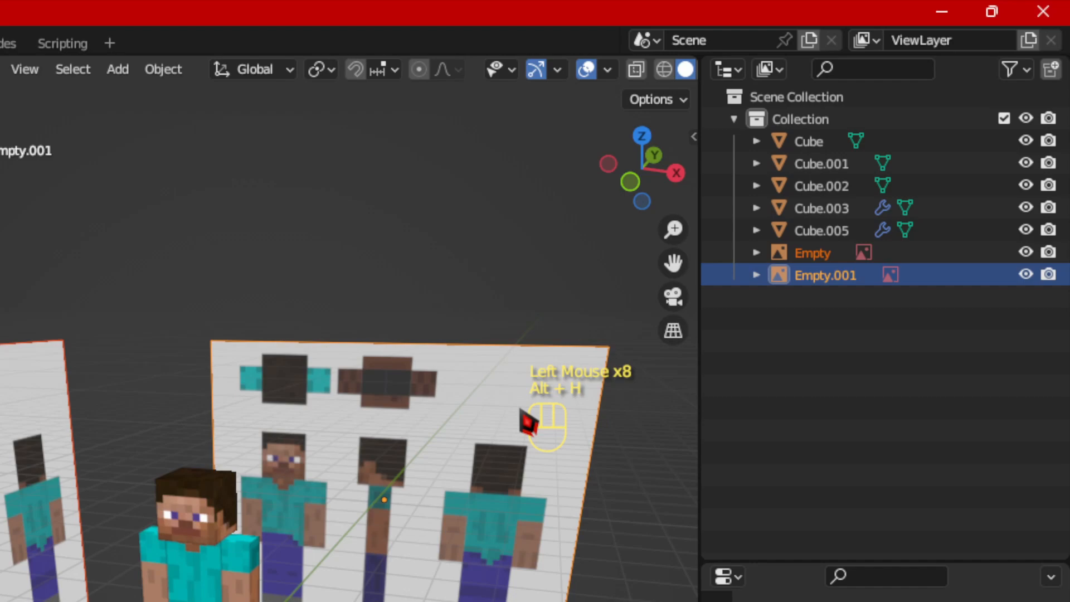
key(h)
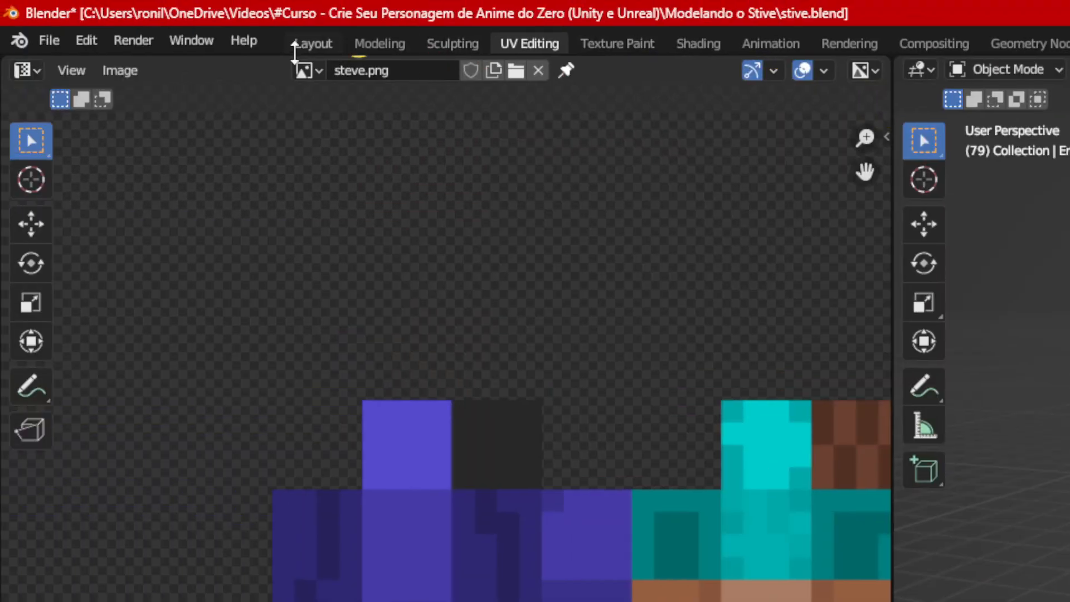
Step: Switch to the Layout workspace and preview the rendered viewport shading before returning to solid shading
click(312, 45)
scroll(552, 323, down, 2)
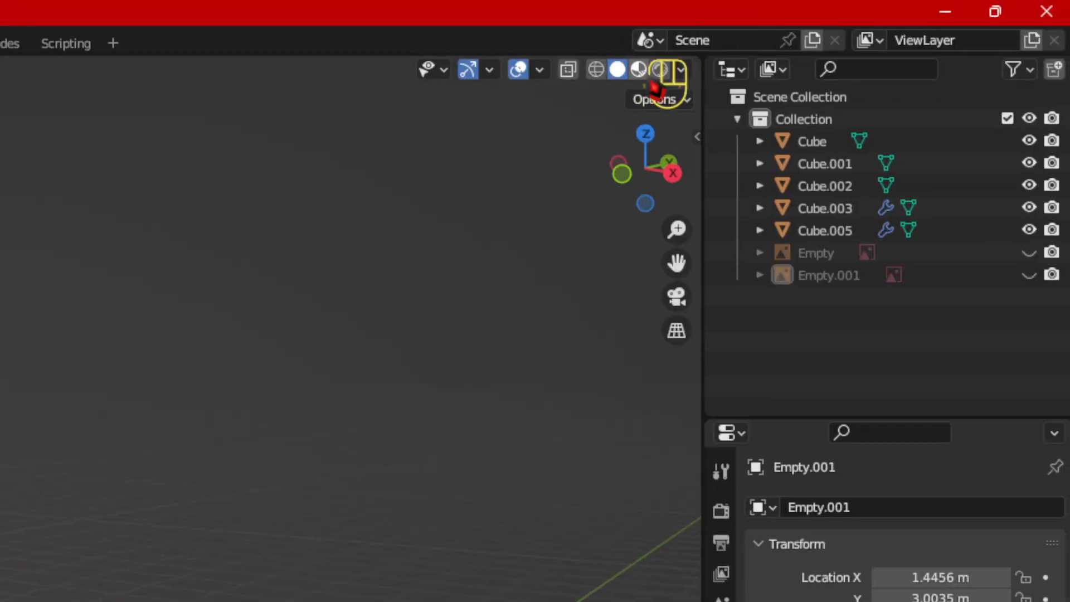
click(659, 69)
click(680, 69)
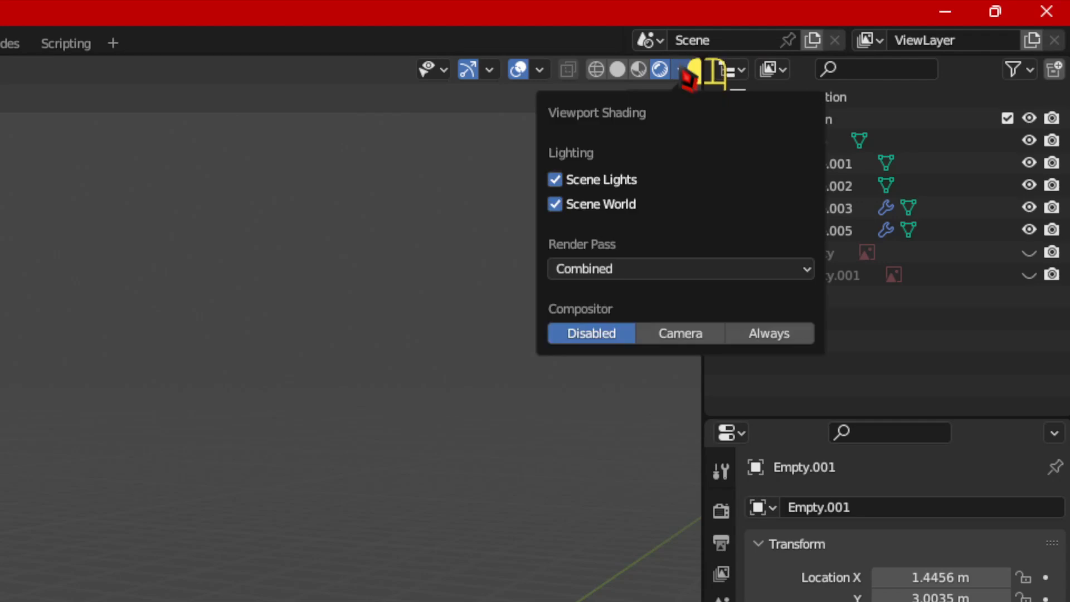
click(617, 70)
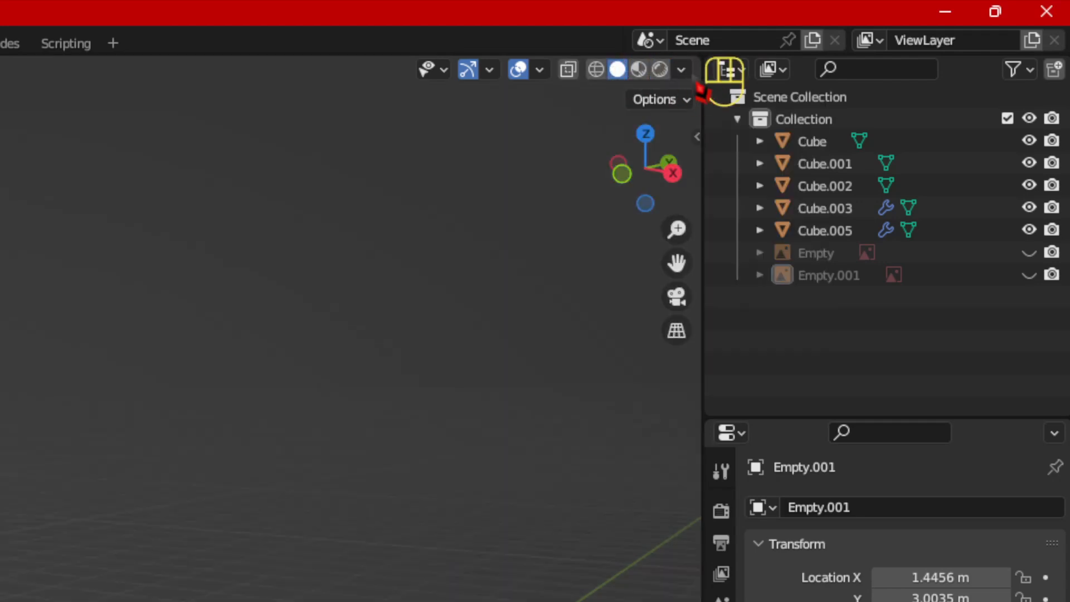
Step: Set the solid viewport shading to flat lighting to show the character's texture colors evenly
click(681, 69)
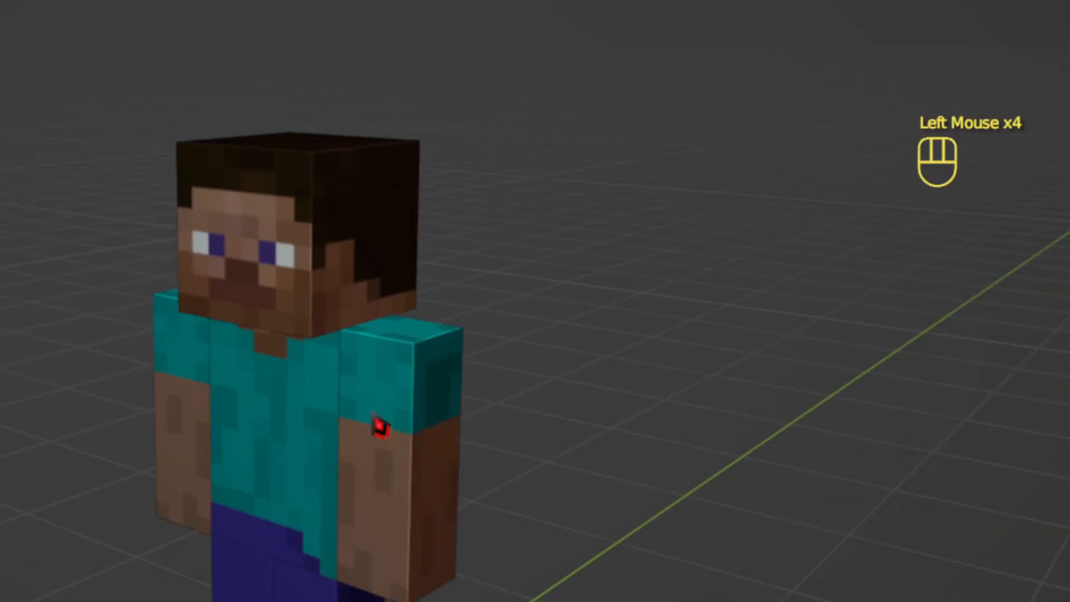
shift+middle_drag(357, 425, 509, 301)
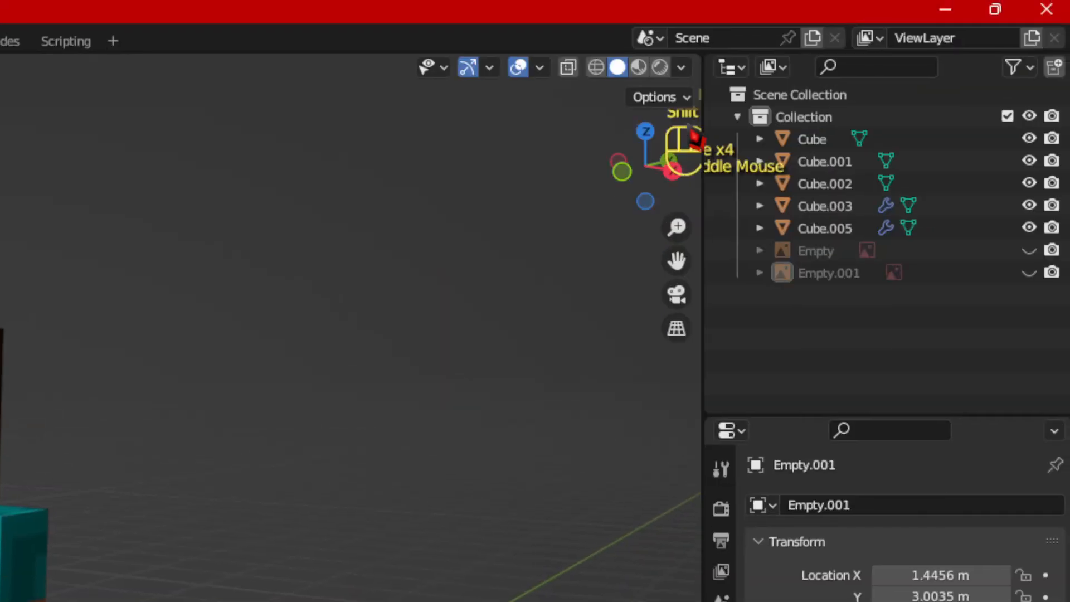
click(683, 69)
click(754, 177)
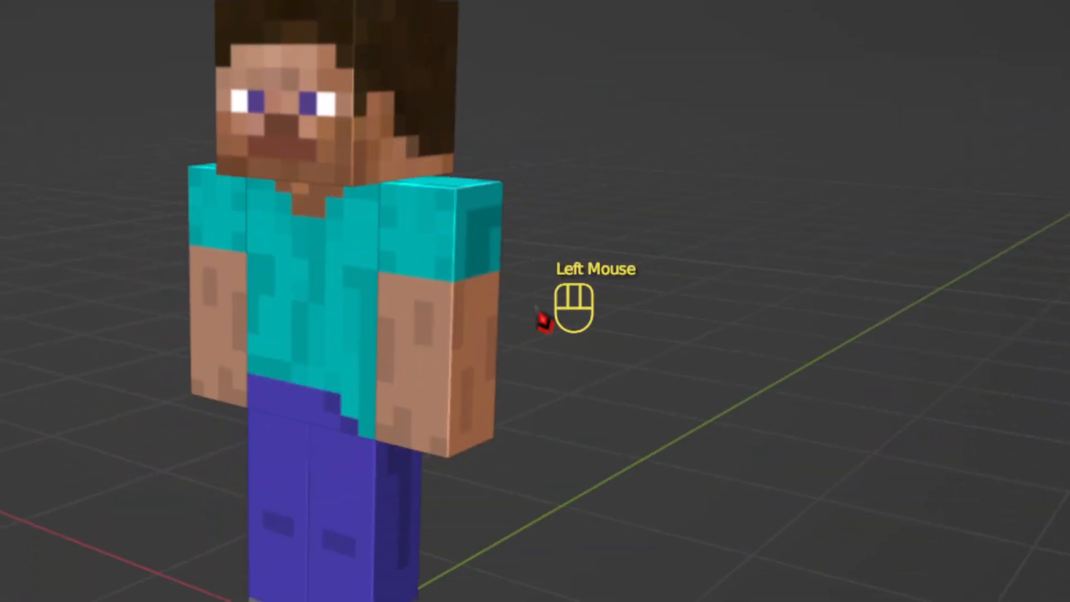
Step: Turn off the viewport overlays and inspect the character from the front and other angles
key(KP_1)
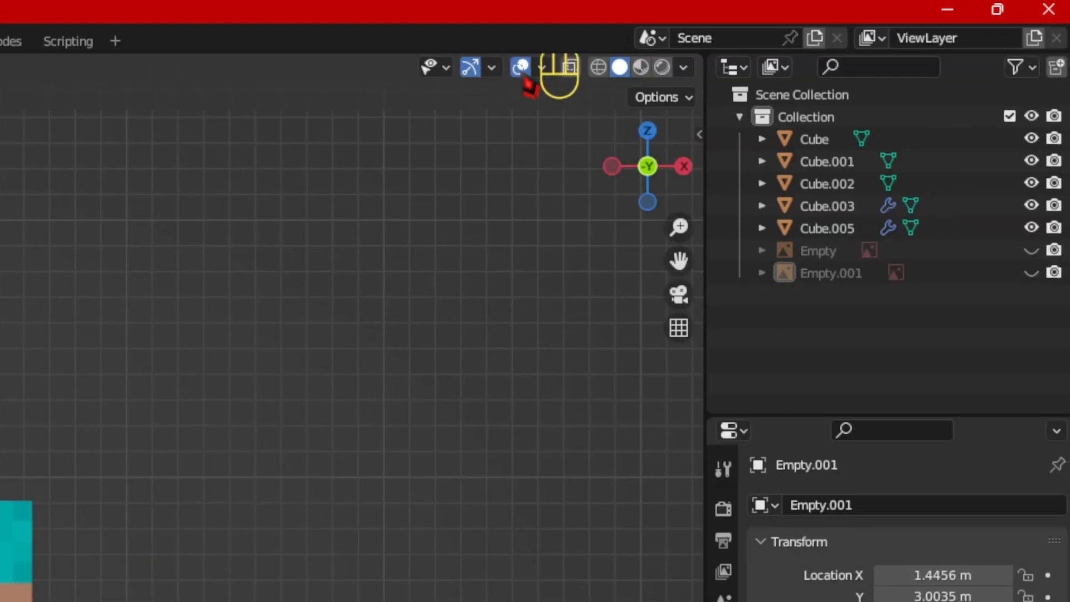
click(519, 67)
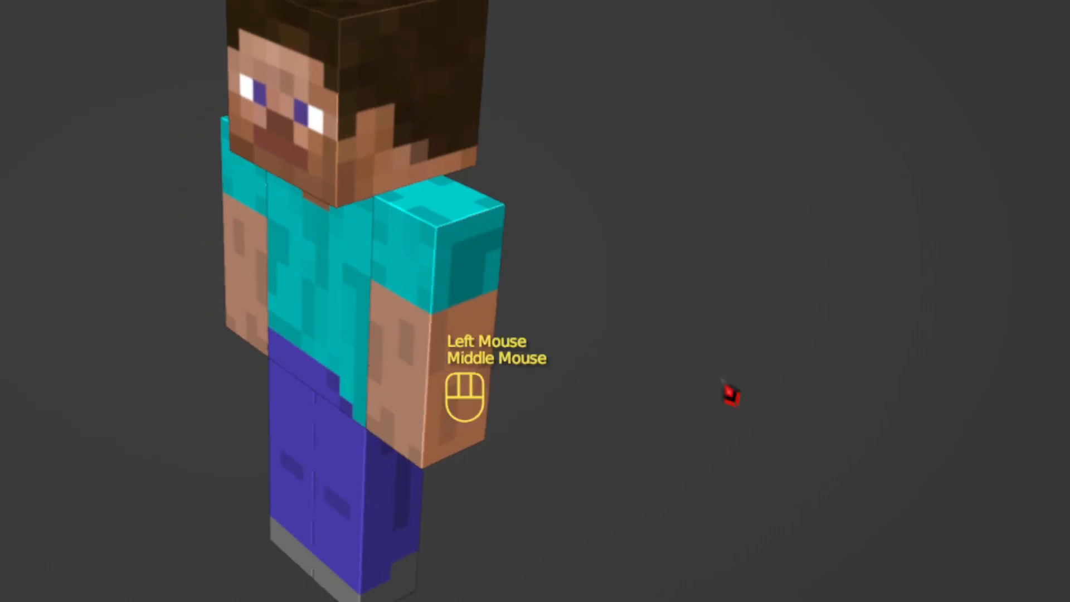
middle_drag(730, 395, 470, 231)
scroll(389, 360, up, 1)
scroll(573, 379, down, 1)
key(KP_1)
scroll(623, 336, down, 1)
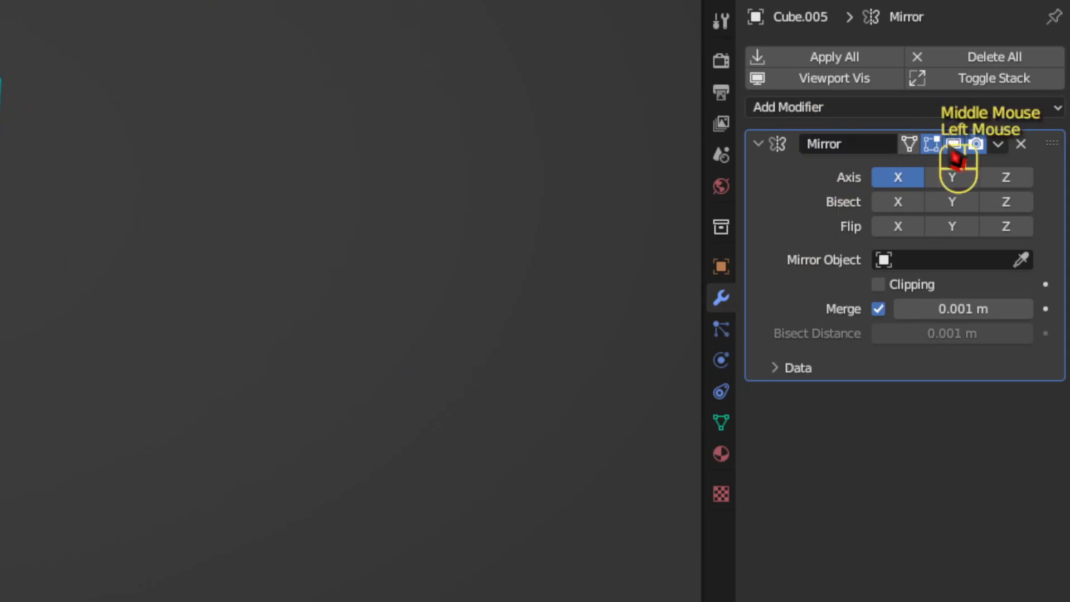
Step: Apply the Mirror modifier on the arm object and on the leg object
click(997, 143)
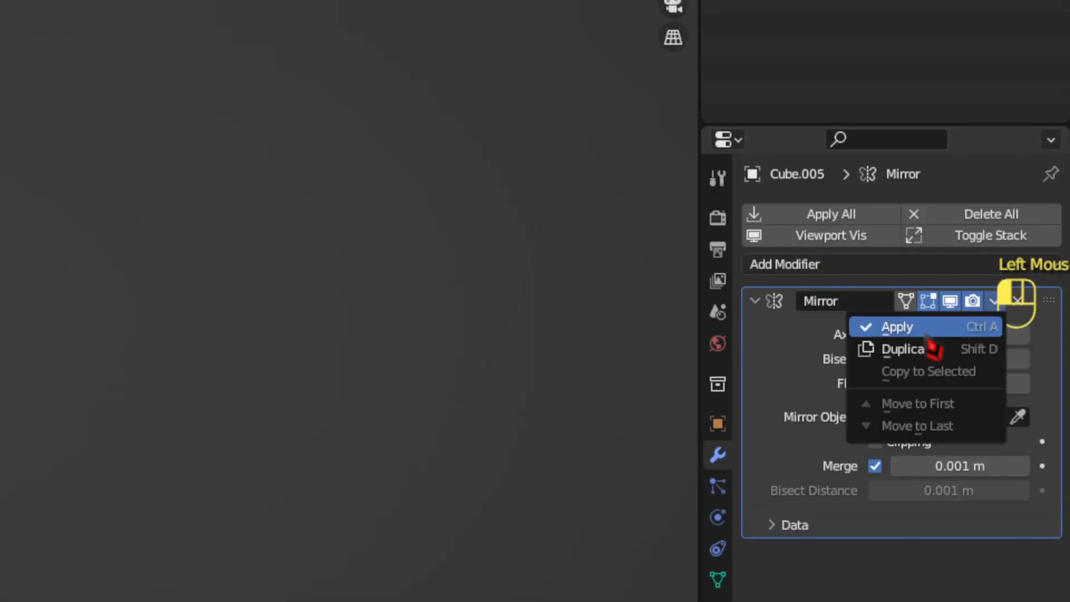
click(925, 334)
click(571, 310)
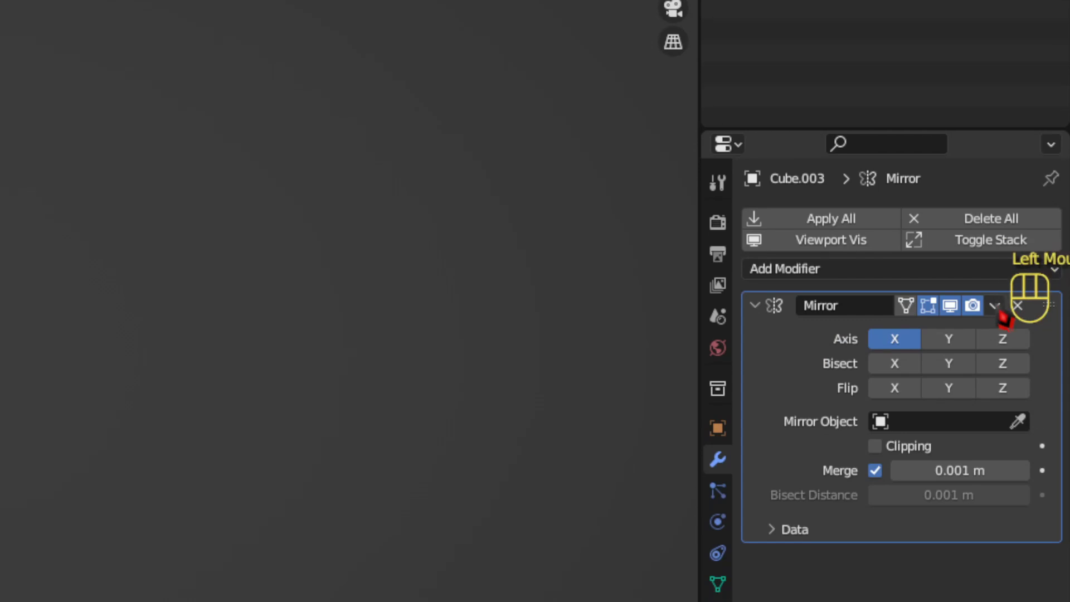
click(995, 306)
click(894, 325)
scroll(157, 394, up, 1)
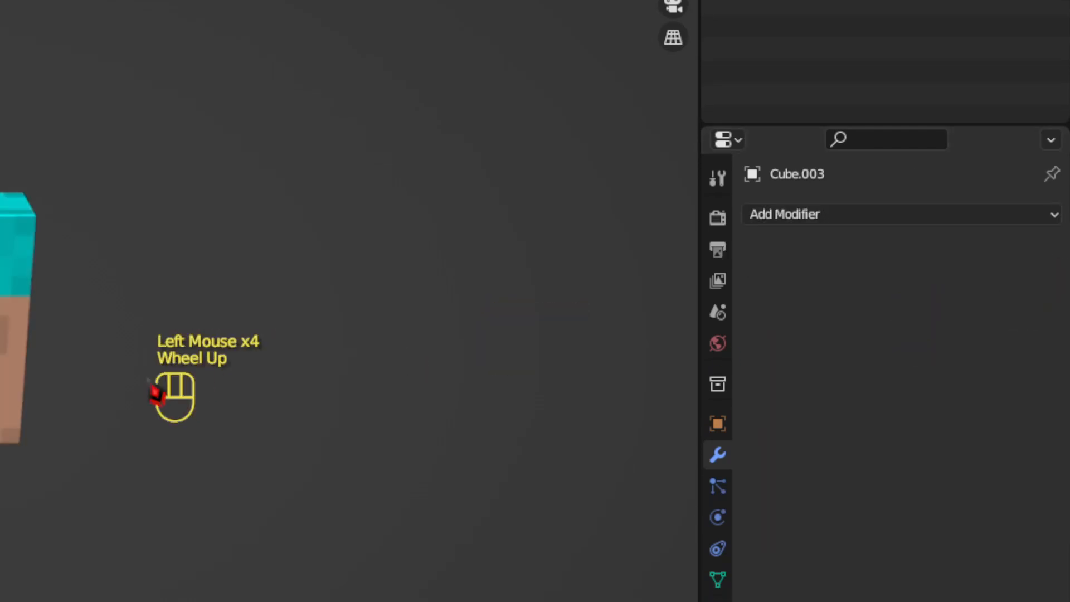
middle_drag(158, 394, 515, 333)
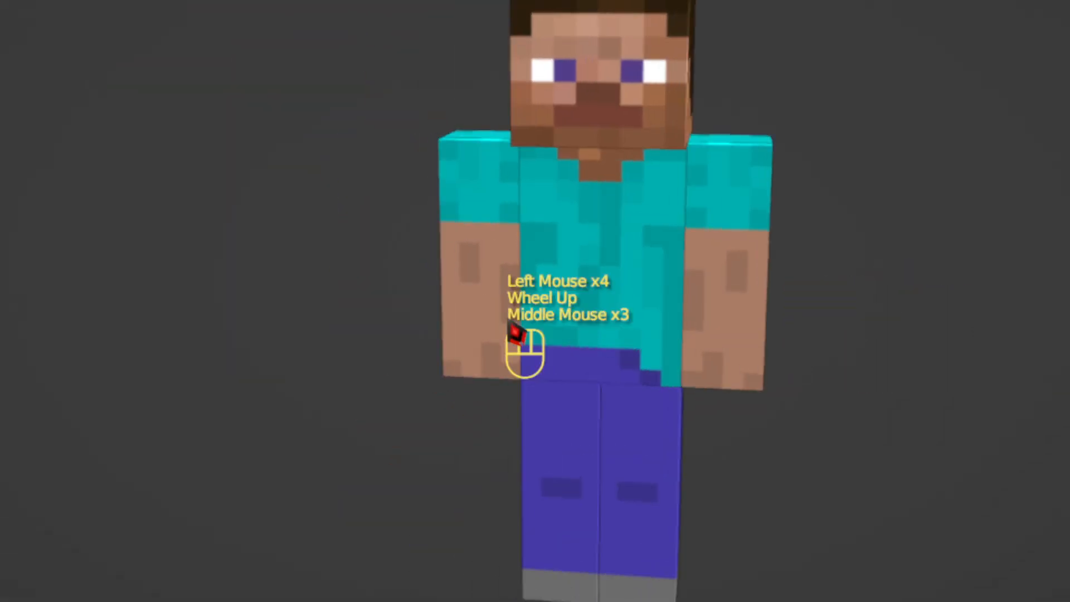
Step: Try moving the legs and the torso independently of the rest of the character
key(KP_1)
scroll(853, 426, down, 1)
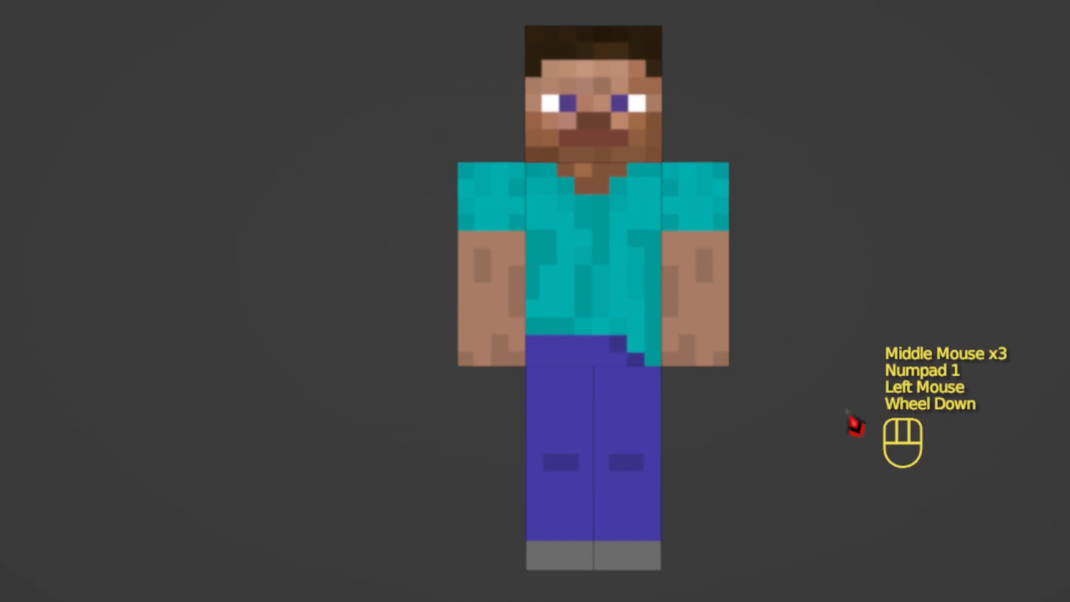
middle_drag(853, 425, 668, 437)
middle_drag(426, 371, 755, 366)
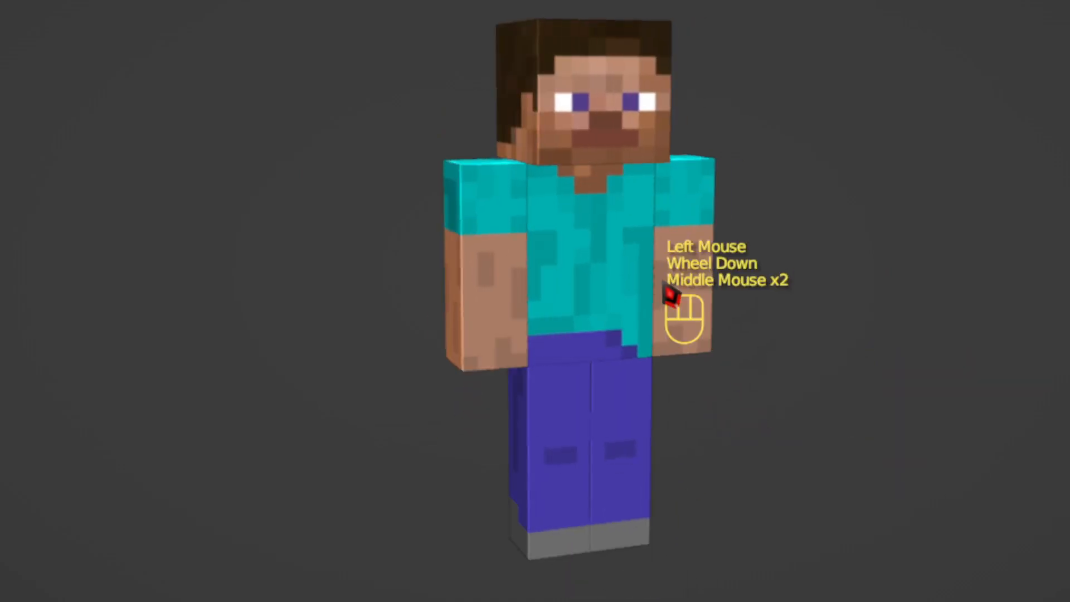
key(g)
right_click(786, 379)
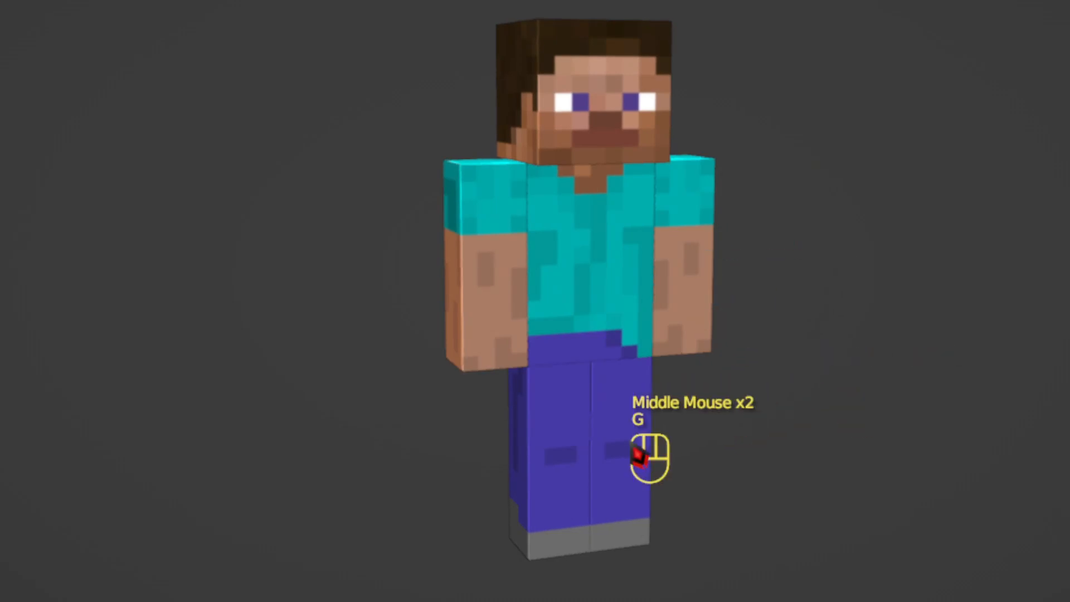
click(636, 453)
key(g)
right_click(801, 449)
click(613, 295)
key(g)
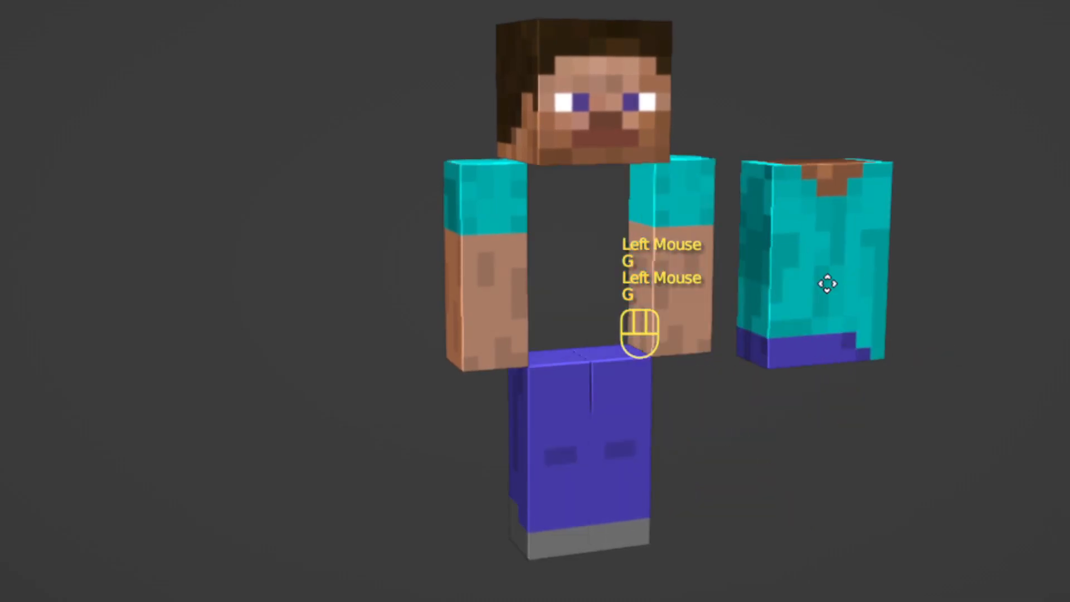
right_click(832, 285)
Step: Try rotating the arms in the side view
middle_drag(1043, 398, 797, 393)
click(758, 351)
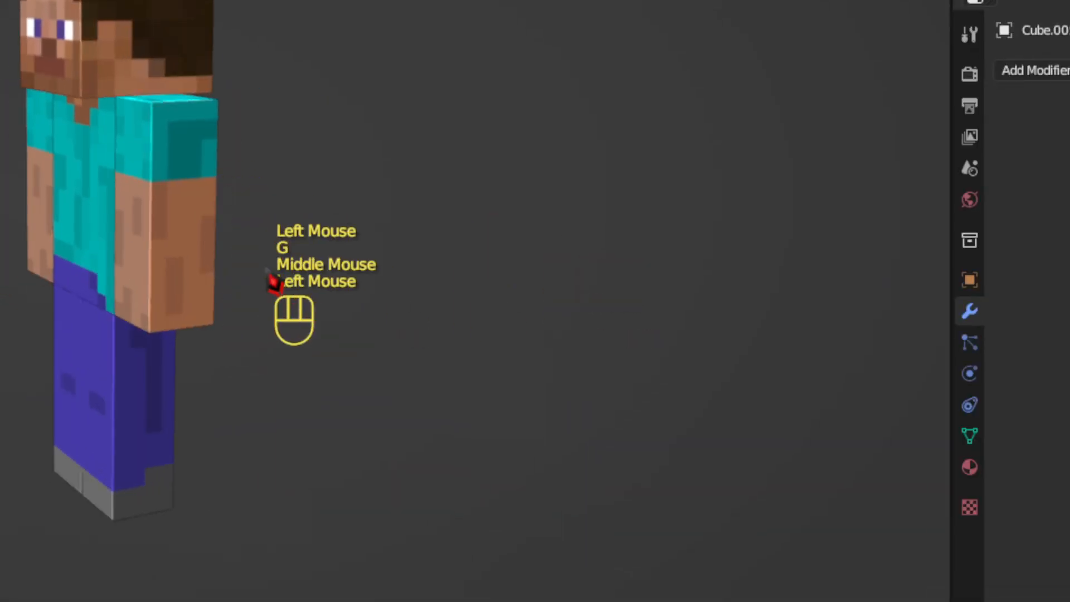
key(KP_3)
key(r)
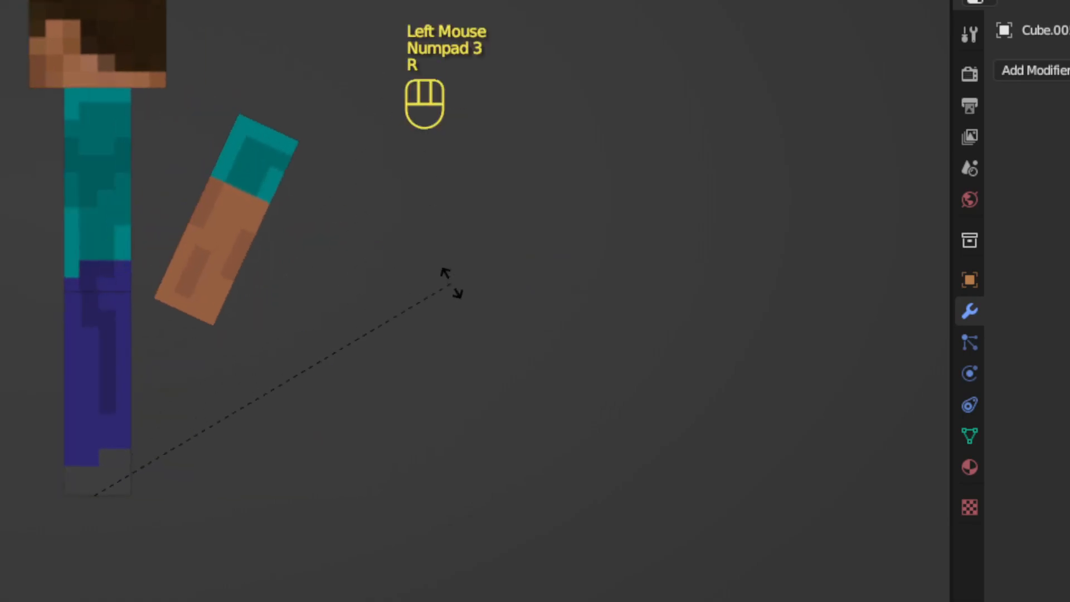
Step: Try rotating the legs from the side and from an angled front view, as well as the torso
click(74, 381)
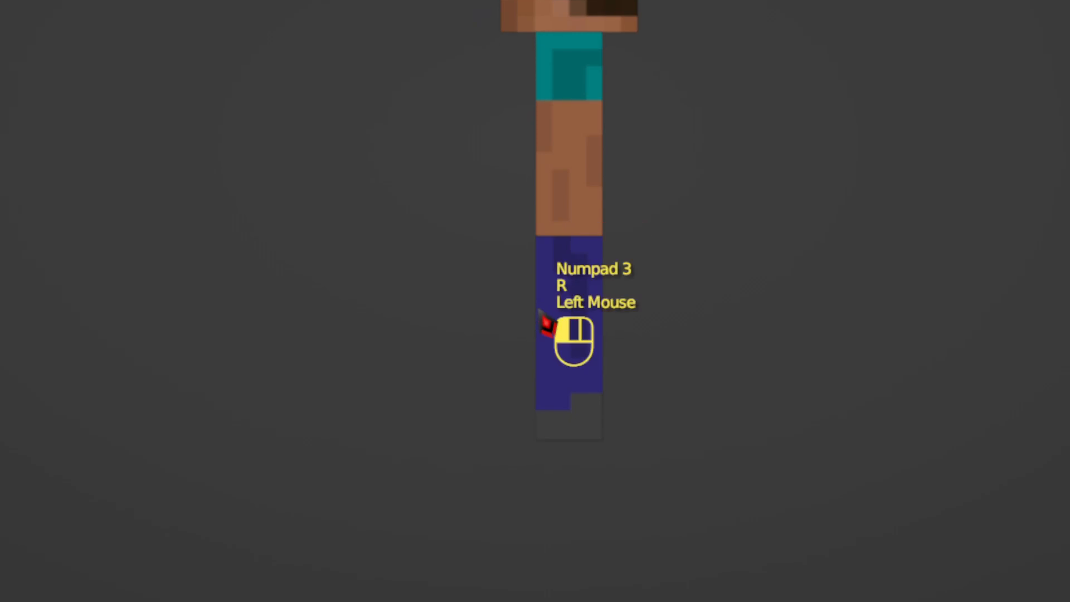
key(r)
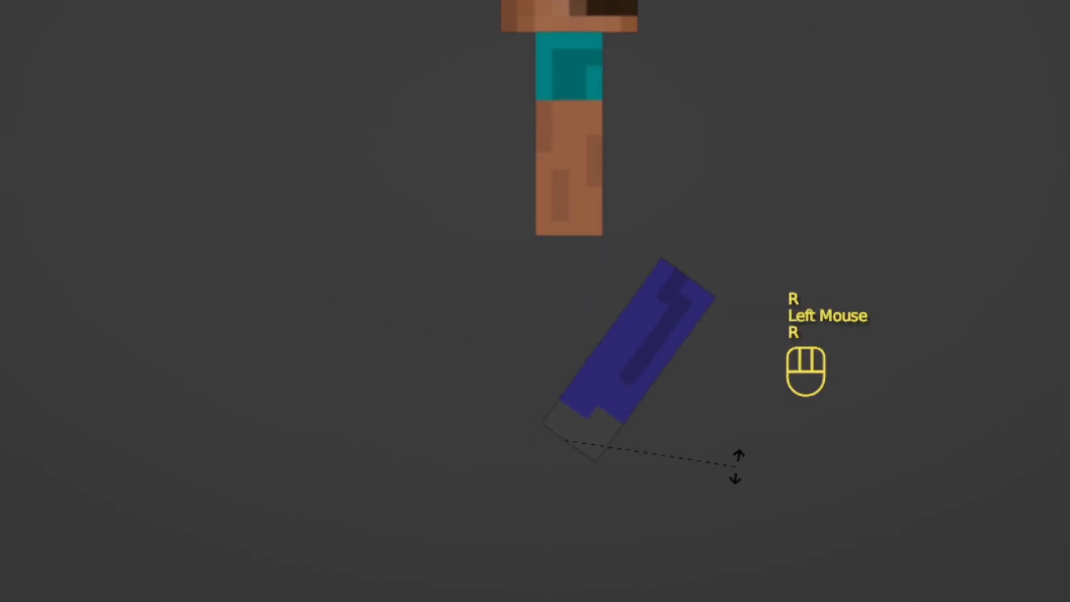
right_click(712, 380)
middle_drag(506, 299, 722, 331)
key(r)
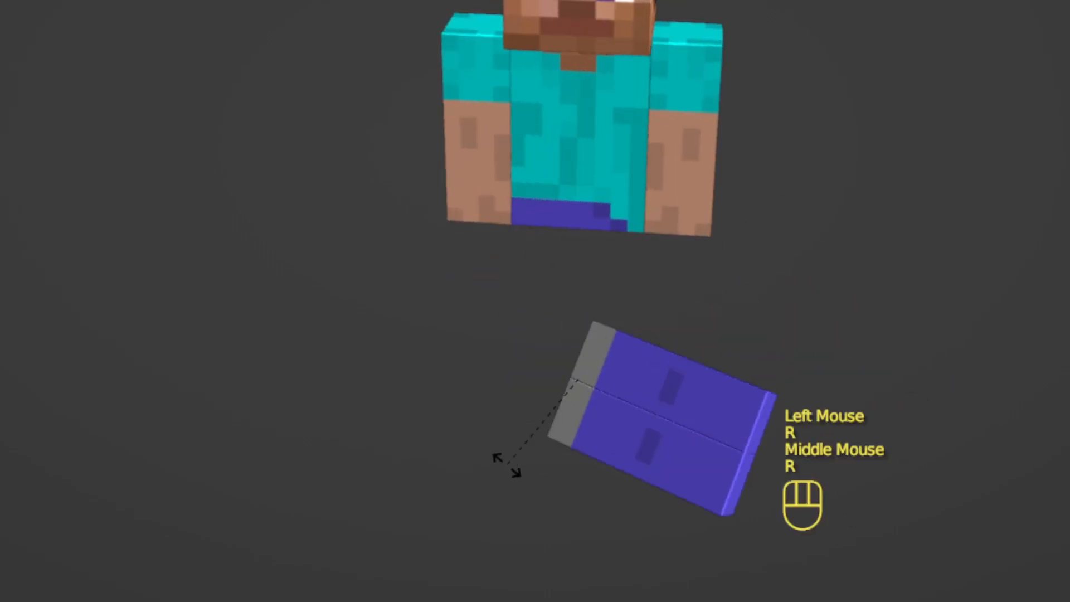
click(628, 119)
key(r)
right_click(965, 364)
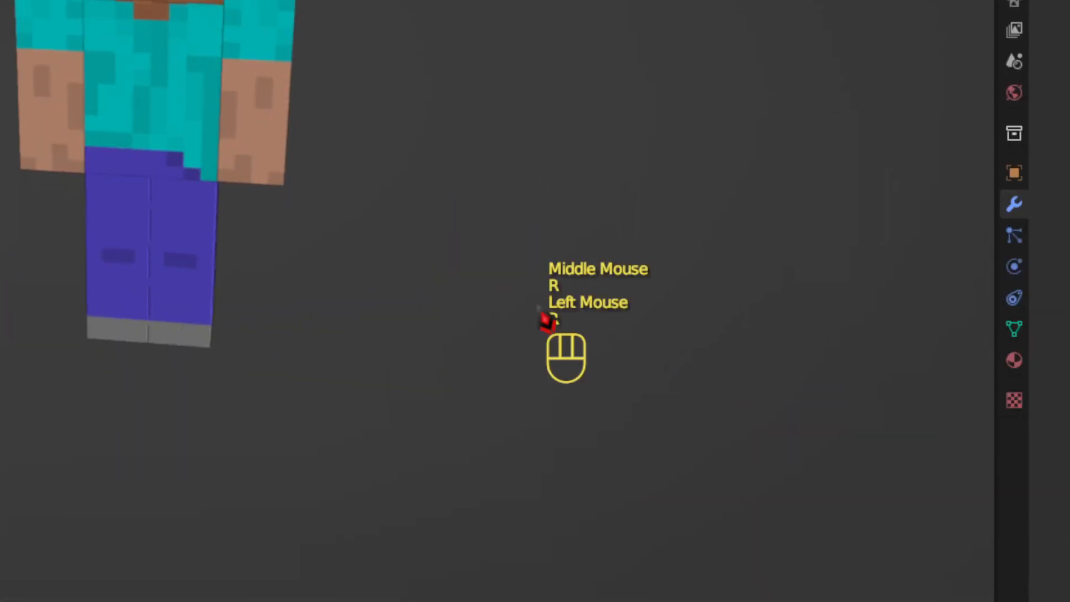
Step: Examine the assembled character's arms, torso and legs from the front and at an angle
middle_drag(438, 346, 485, 316)
key(KP_1)
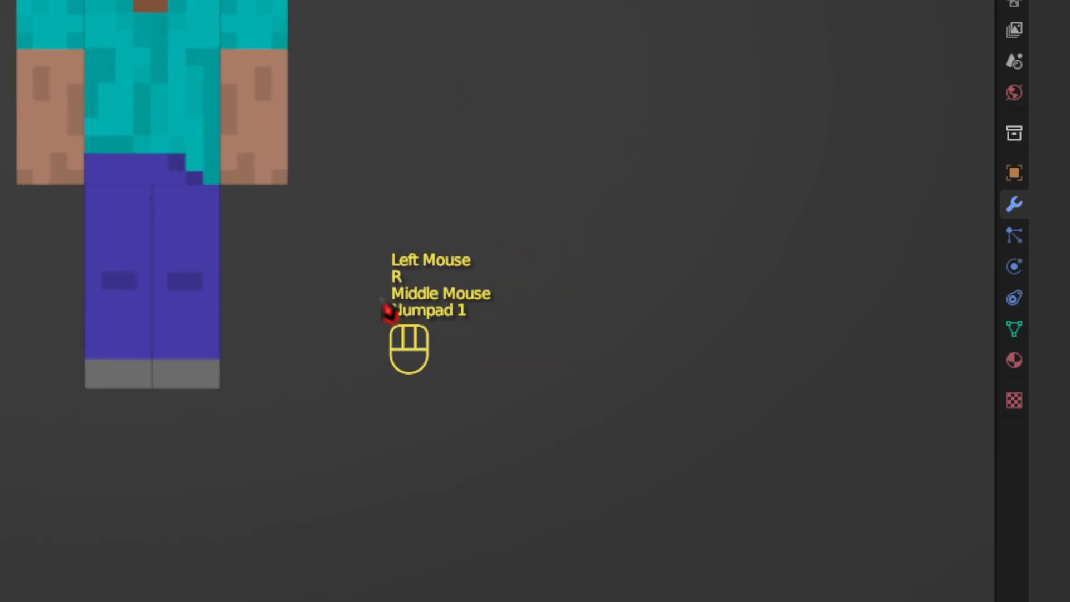
middle_drag(389, 310, 323, 158)
scroll(315, 143, up, 1)
middle_drag(232, 194, 312, 245)
scroll(312, 245, up, 1)
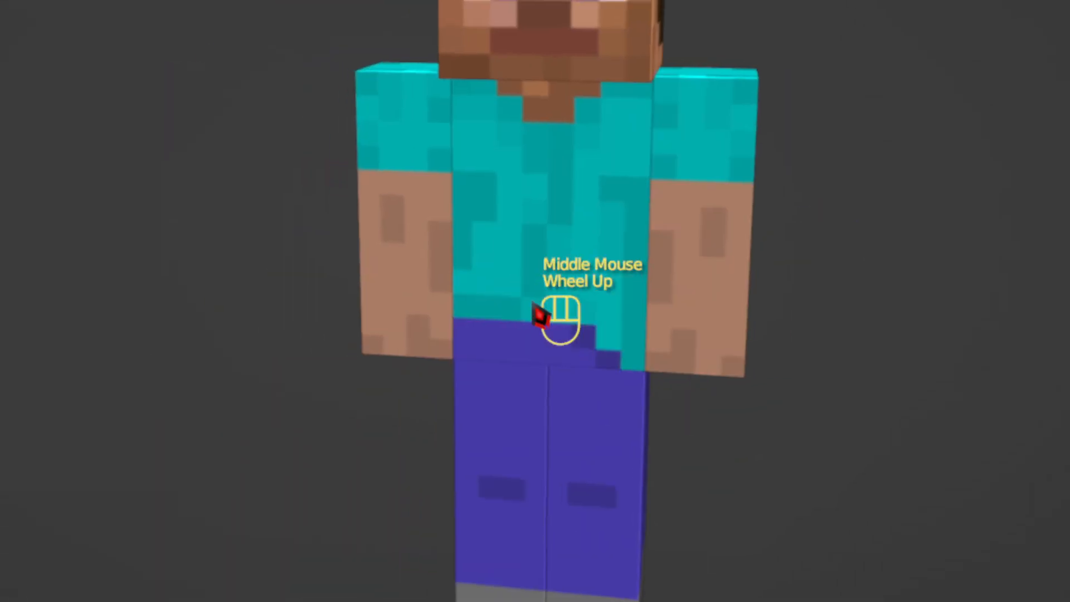
click(661, 249)
click(546, 28)
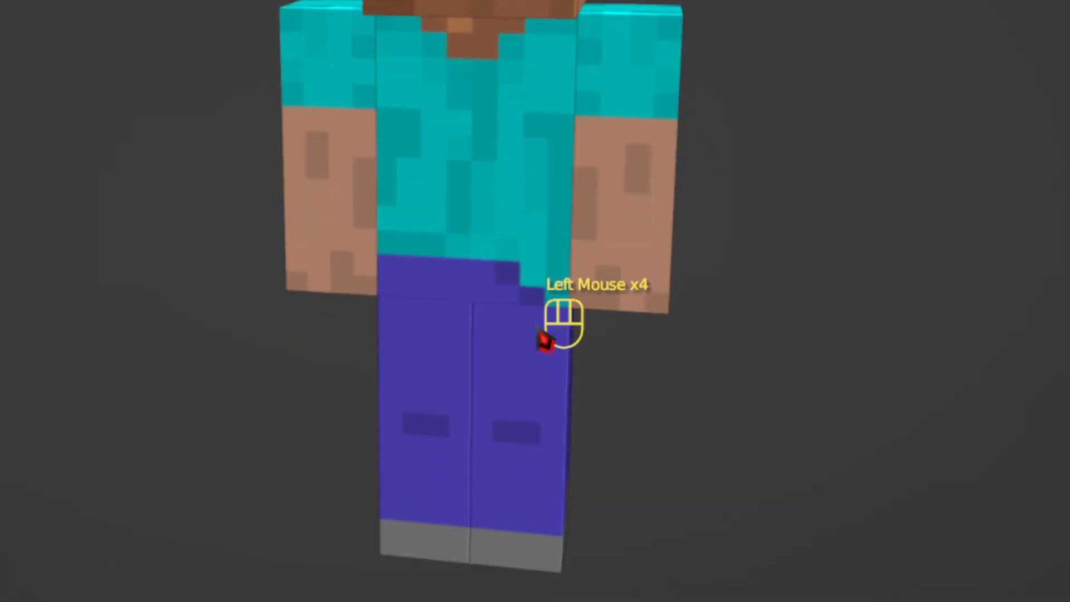
click(606, 415)
click(467, 460)
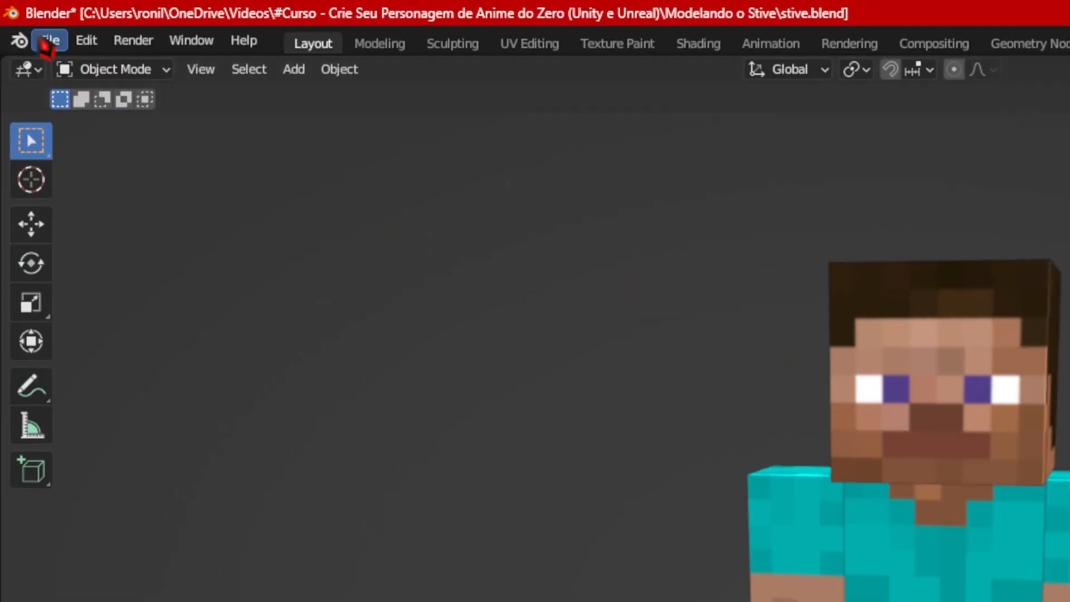
Step: Save the changes to the existing stive.blend file
click(49, 41)
click(102, 192)
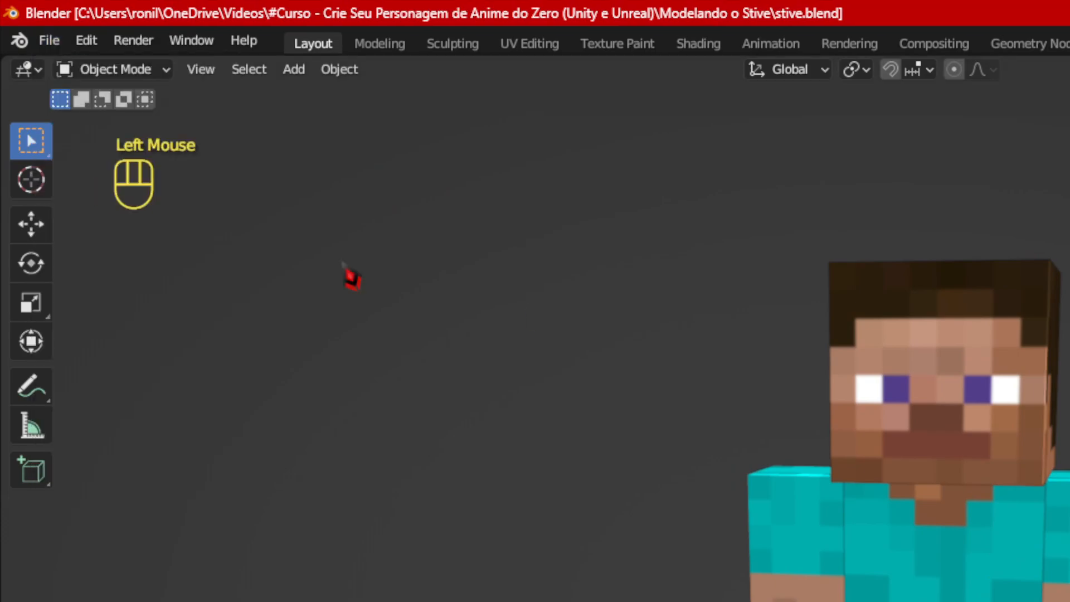